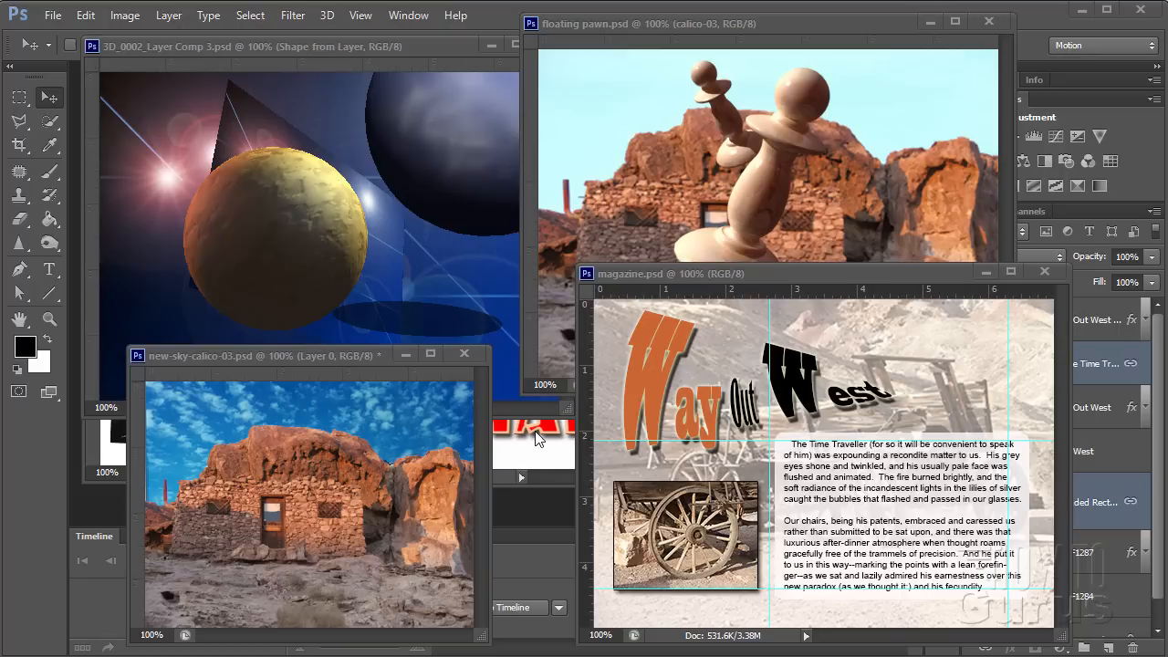
left_click(551, 450)
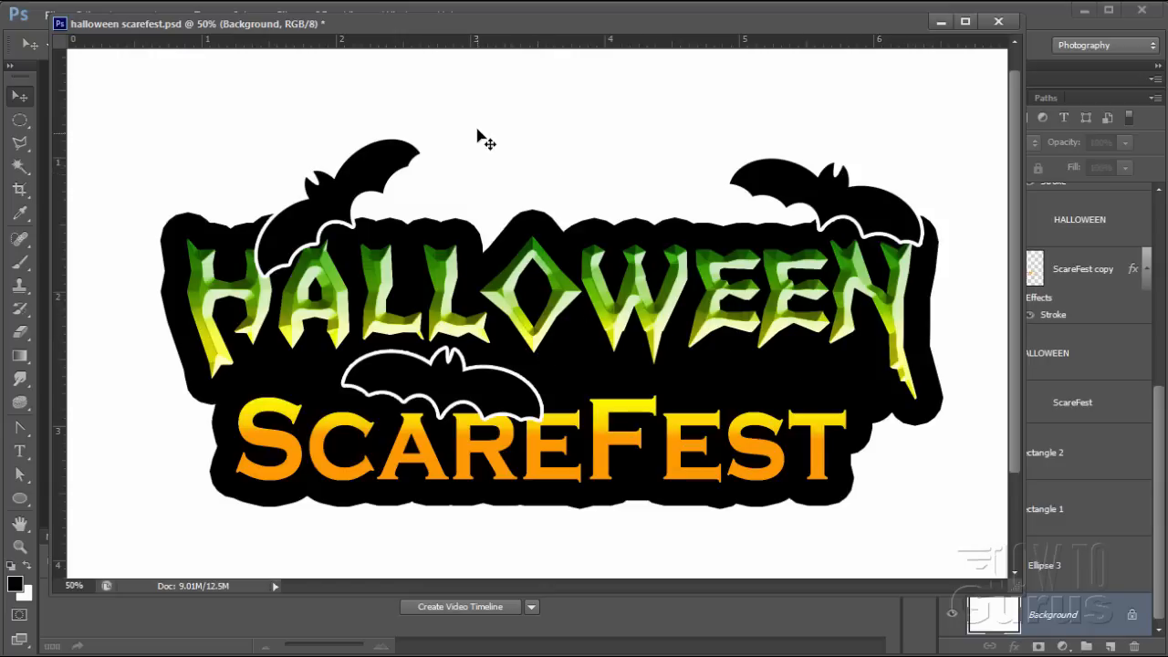
Minimize the halloween scarefest document and create a new 7 x 5 inch, 300 pixels/inch RGB document with a white background
left_click(941, 21)
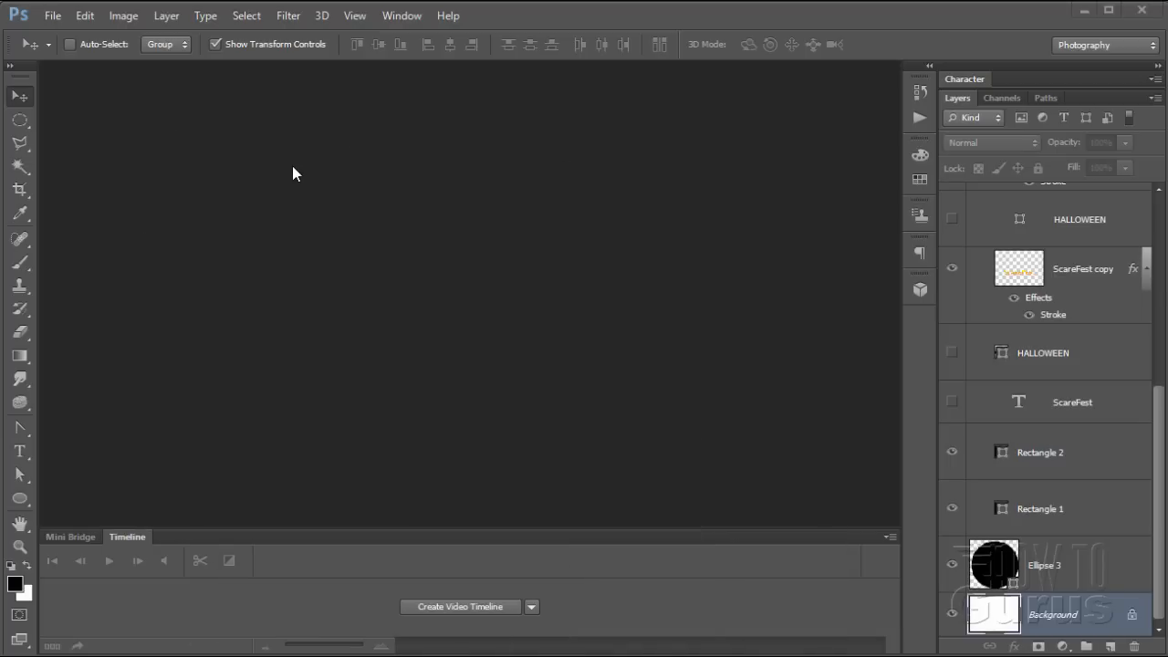
left_click(52, 19)
left_click(66, 39)
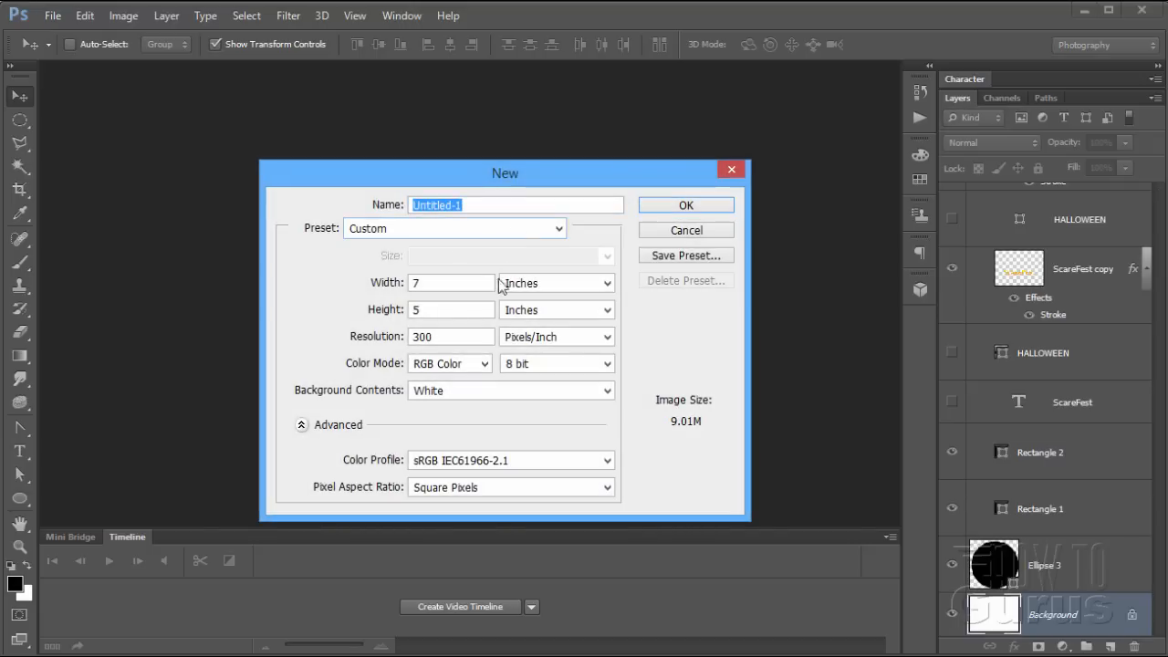
left_click_drag(440, 337, 354, 341)
left_click(444, 340)
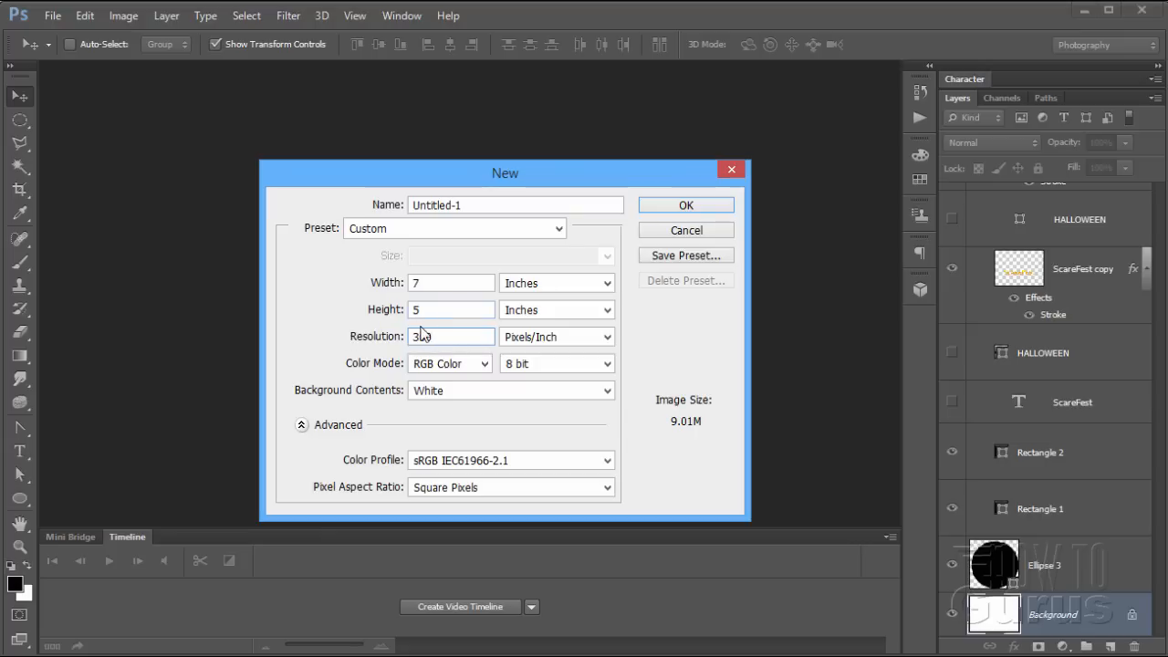
left_click(686, 205)
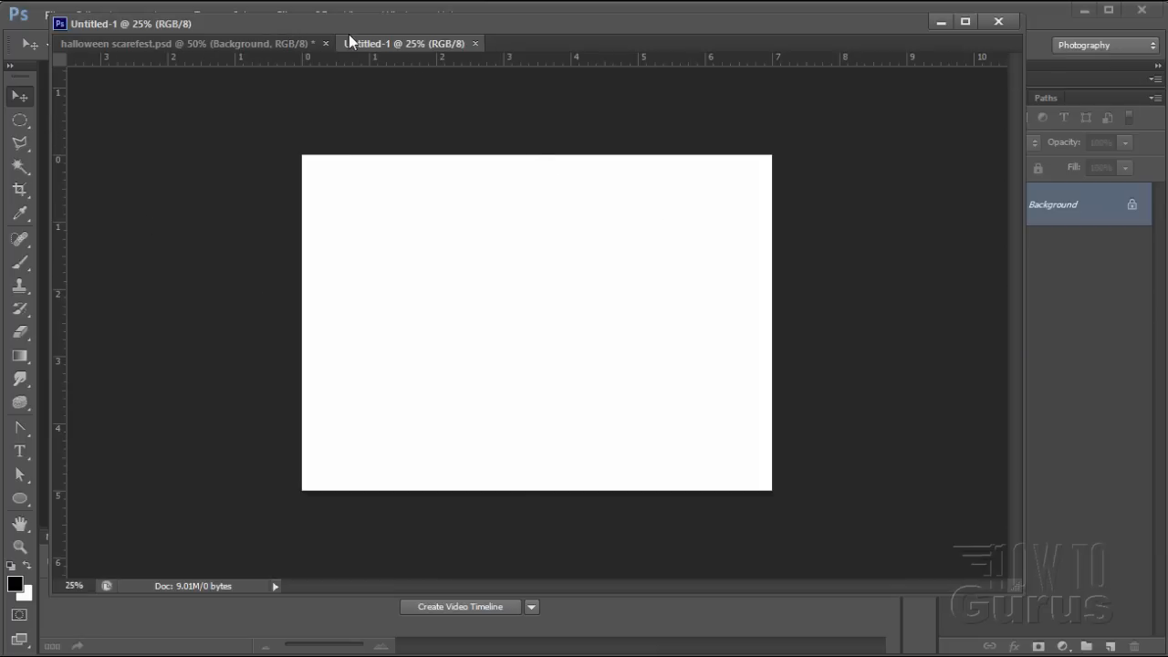
Dock the floating document window into the workspace and fit the blank canvas on screen
left_click_drag(346, 30, 351, 72)
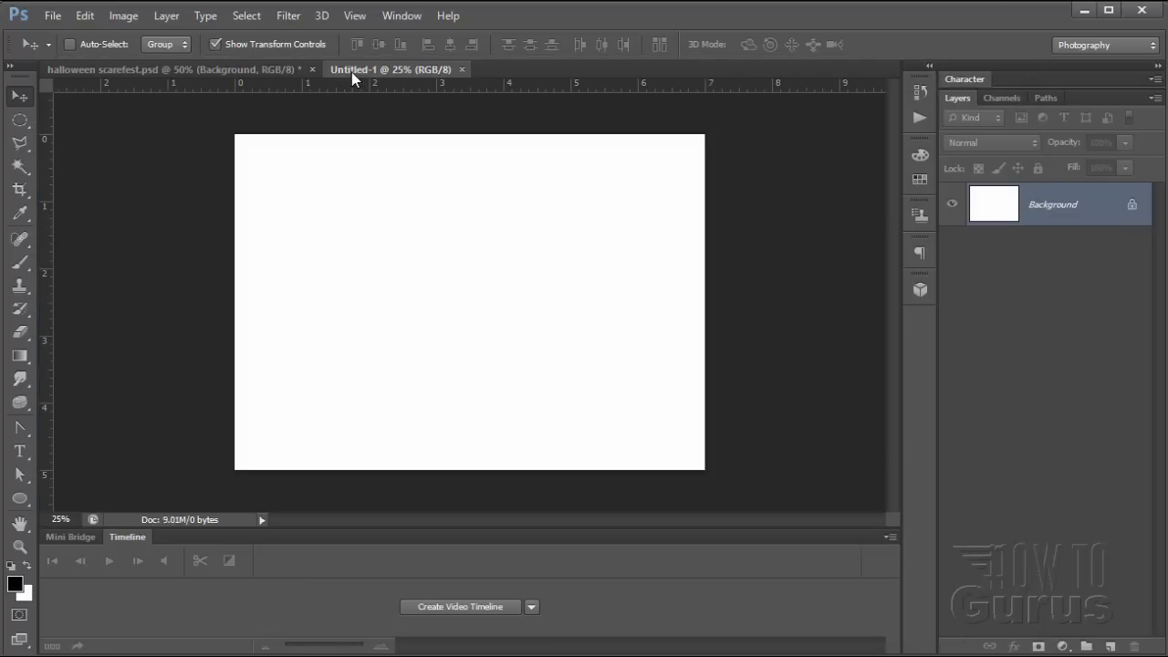
left_click(355, 16)
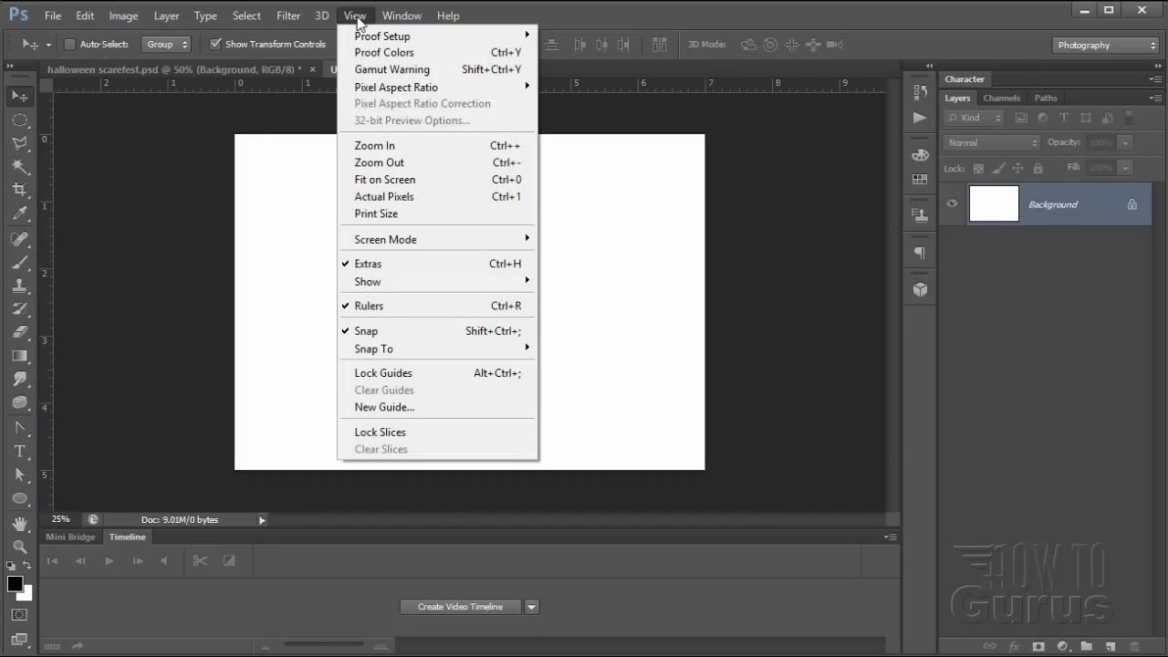
left_click(386, 177)
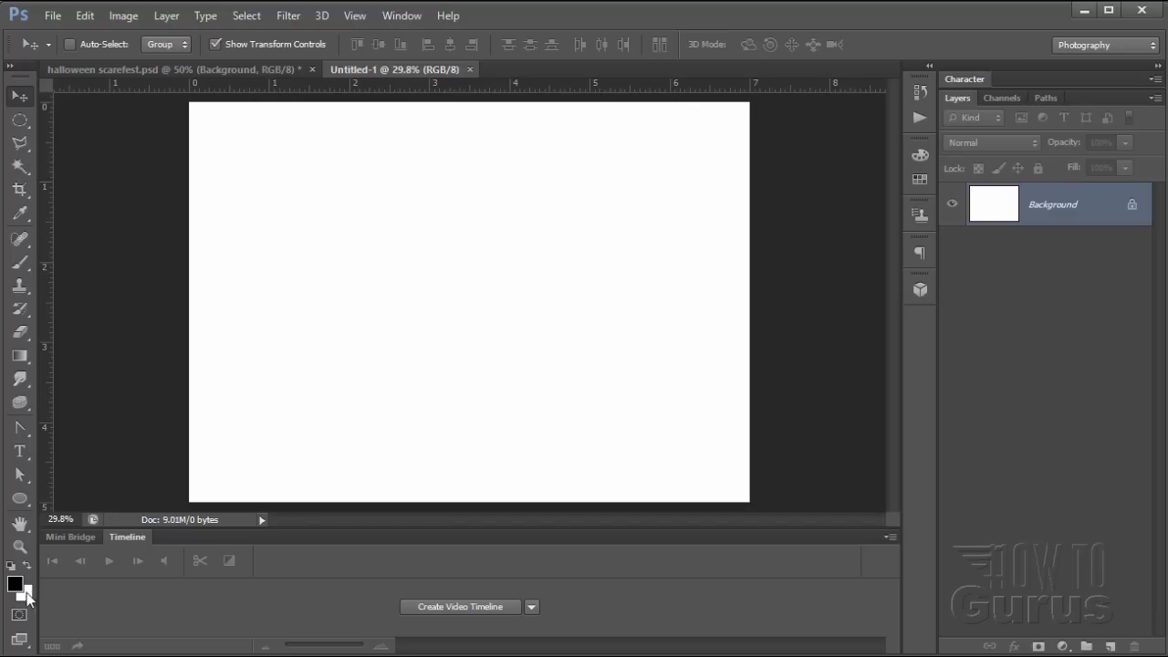
Draw a wide black ellipse shape of about 598 x 256 px on the left half of the canvas
left_click(21, 503)
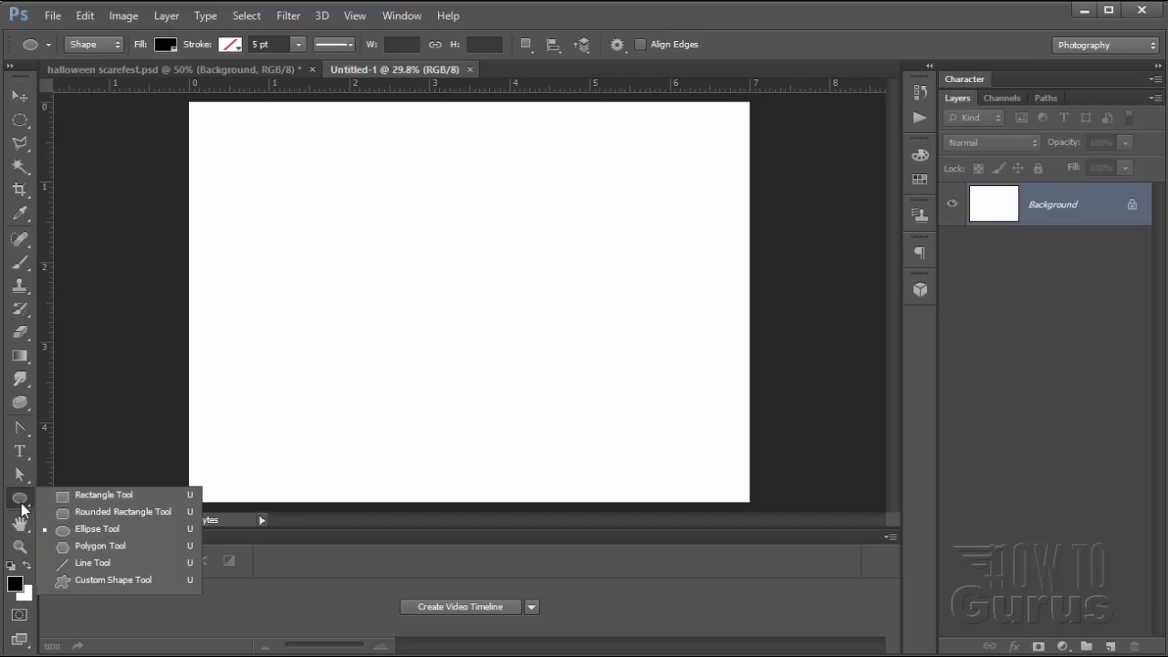
left_click(112, 528)
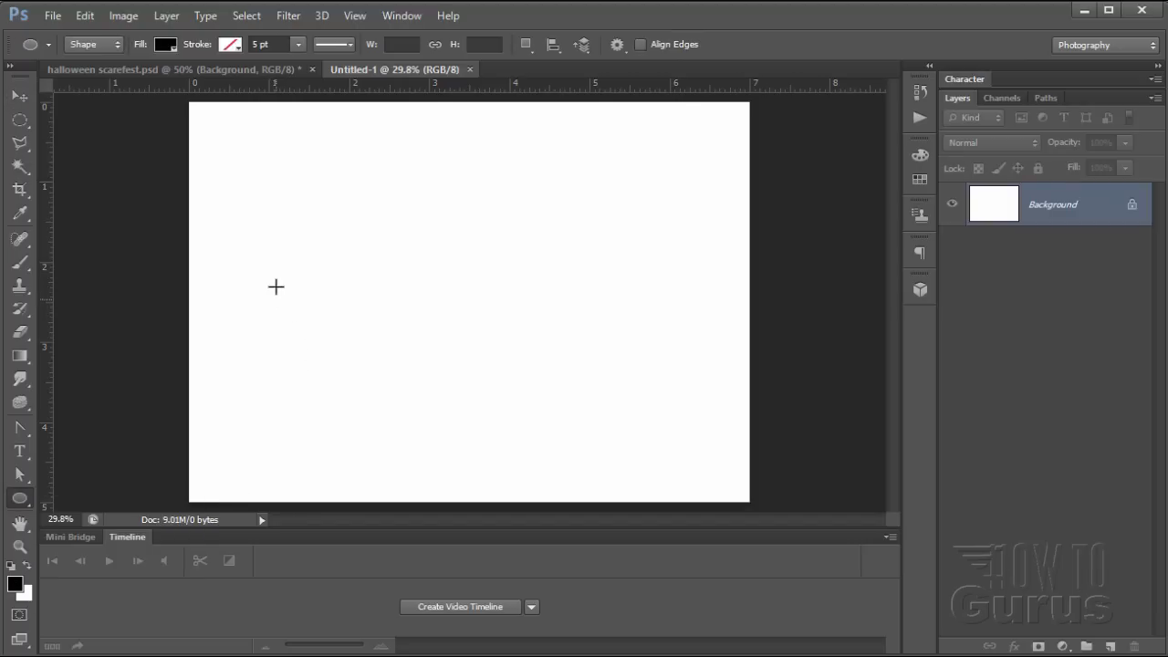
left_click_drag(275, 271, 435, 339)
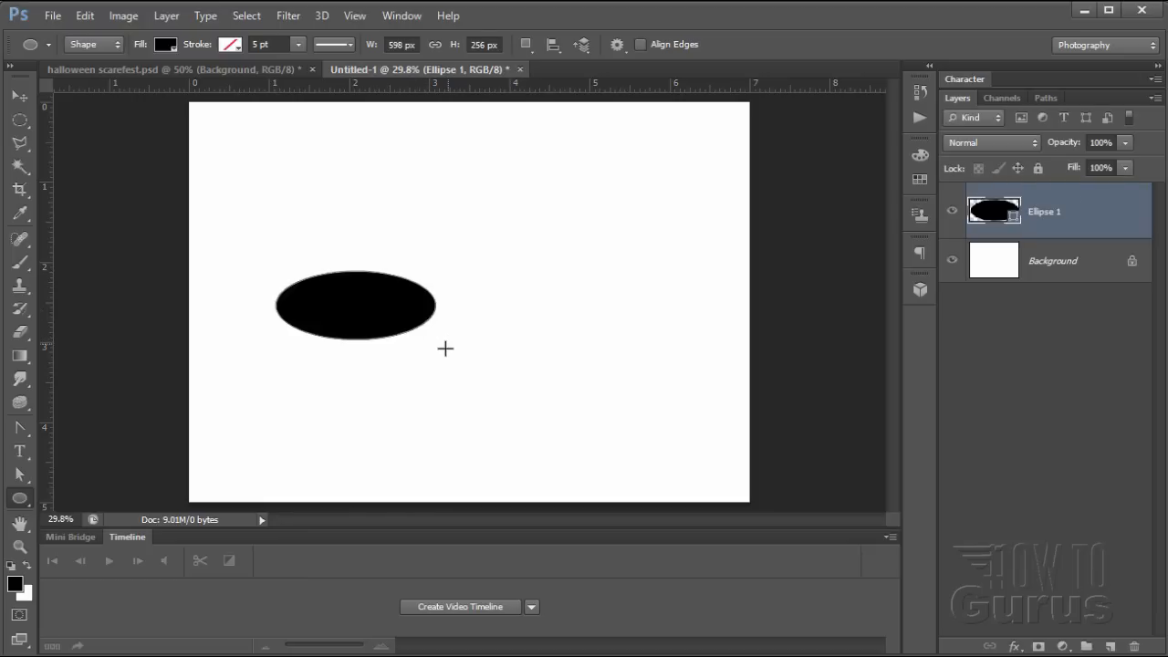
Duplicate the ellipse layer and move the copy straight right until it slightly overlaps the original's right end
left_click(21, 95)
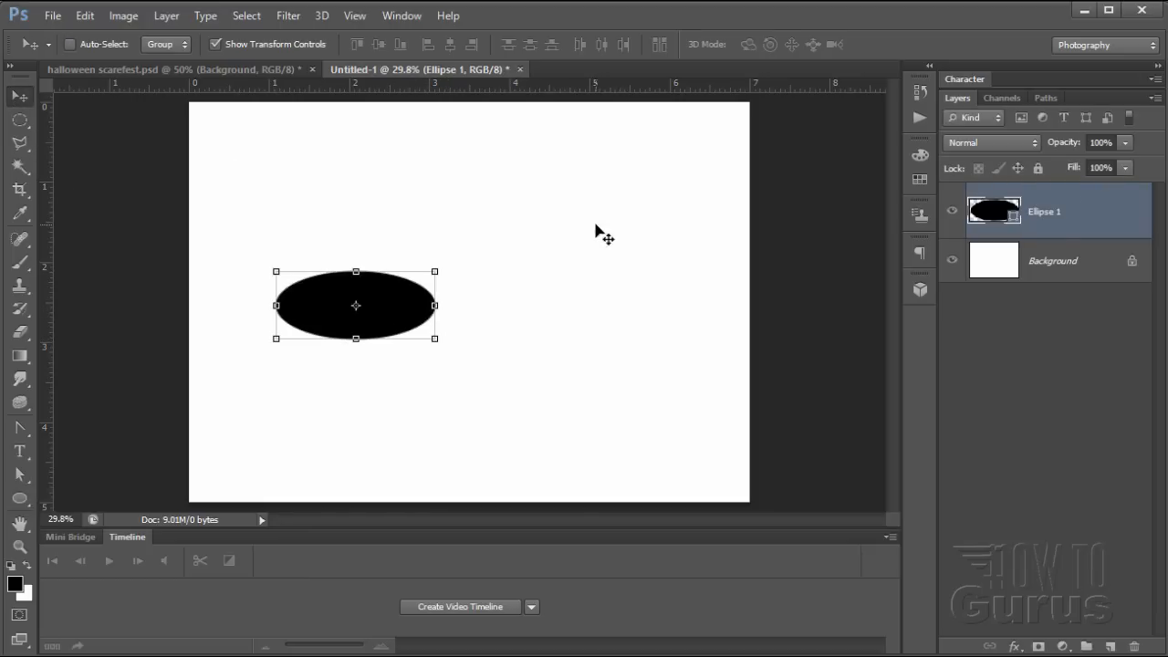
left_click_drag(1091, 221, 1110, 643)
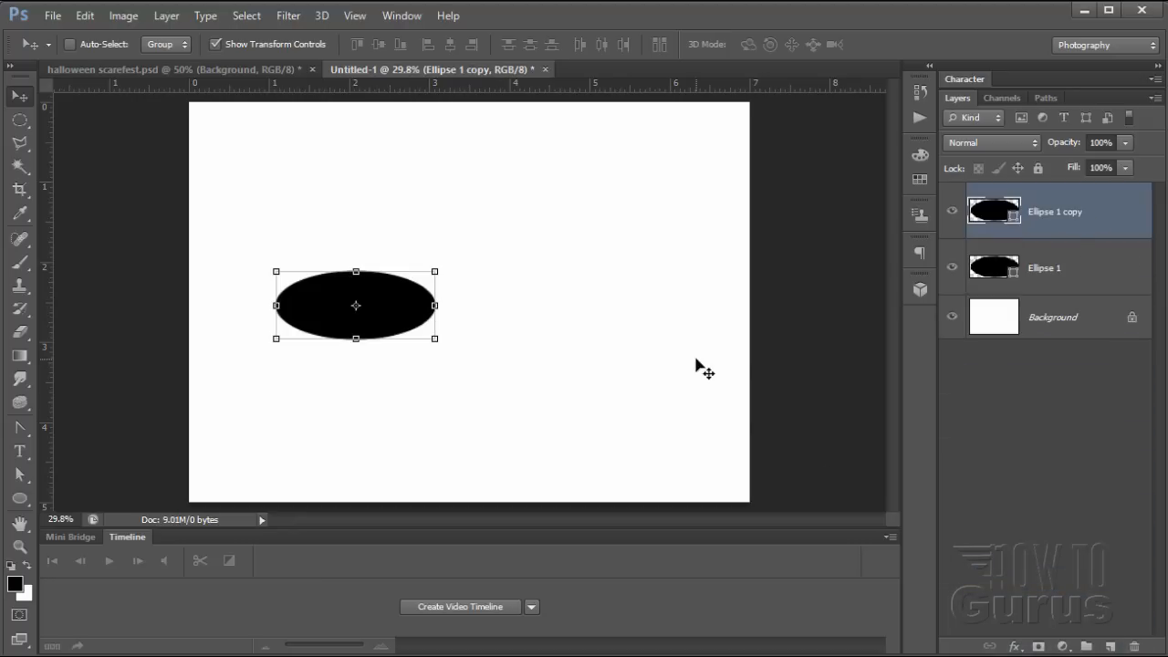
left_click_drag(392, 313, 547, 311)
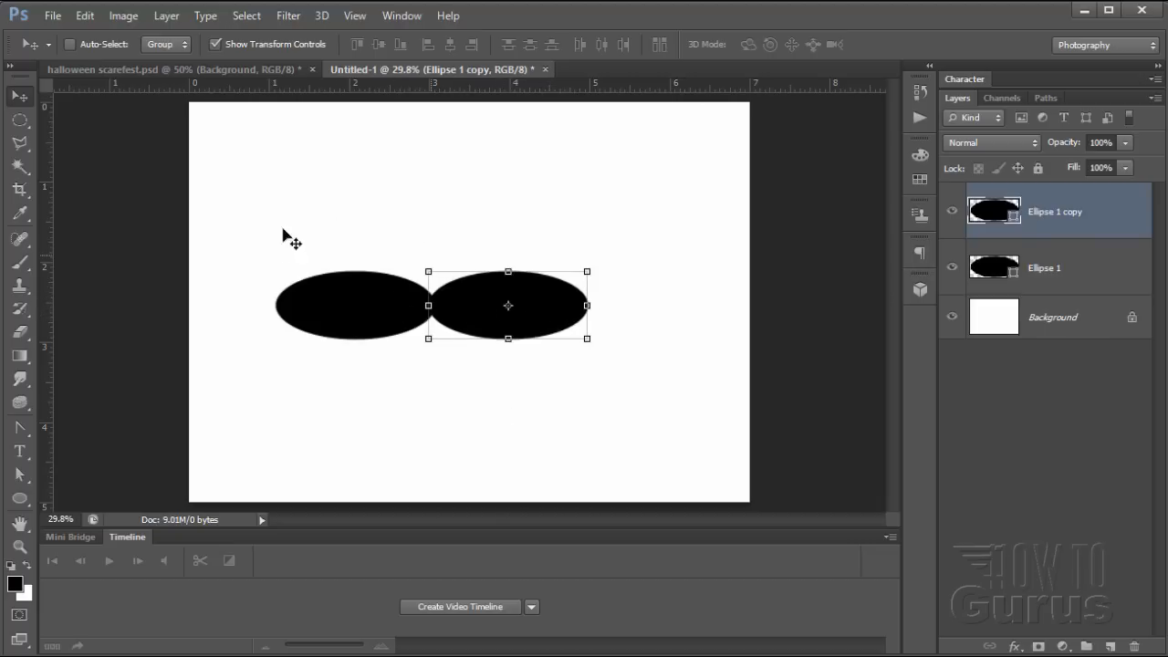
Draw an upright black ellipse of about 176 x 266 px over the junction of the two wide ellipses
left_click(22, 499)
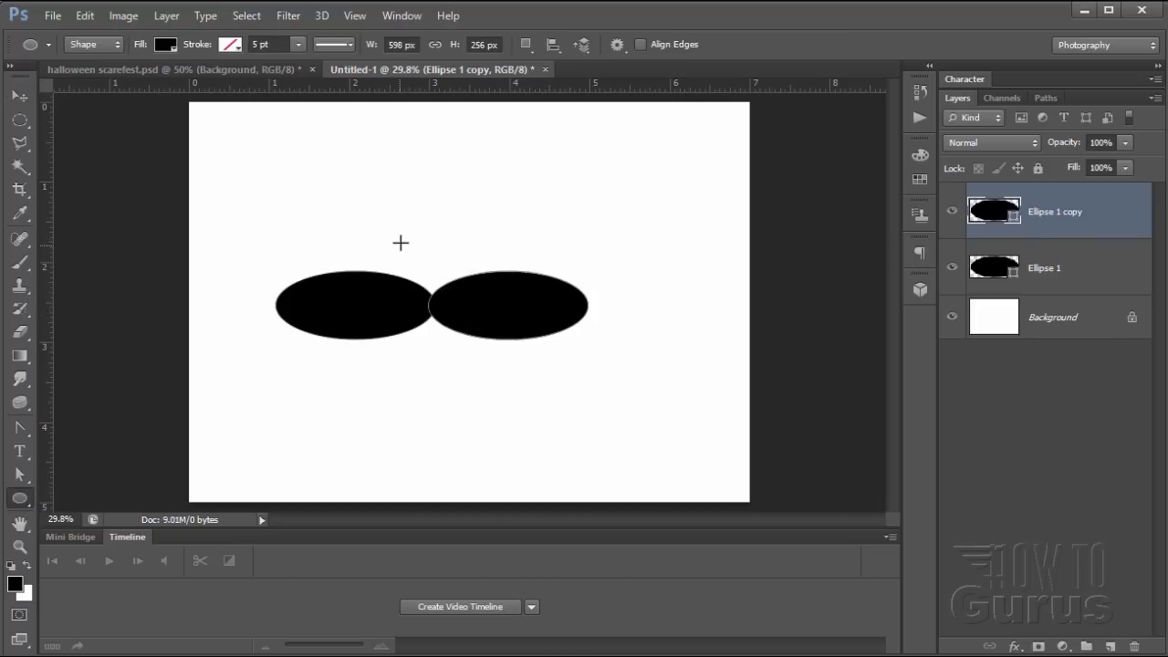
left_click_drag(416, 267, 462, 337)
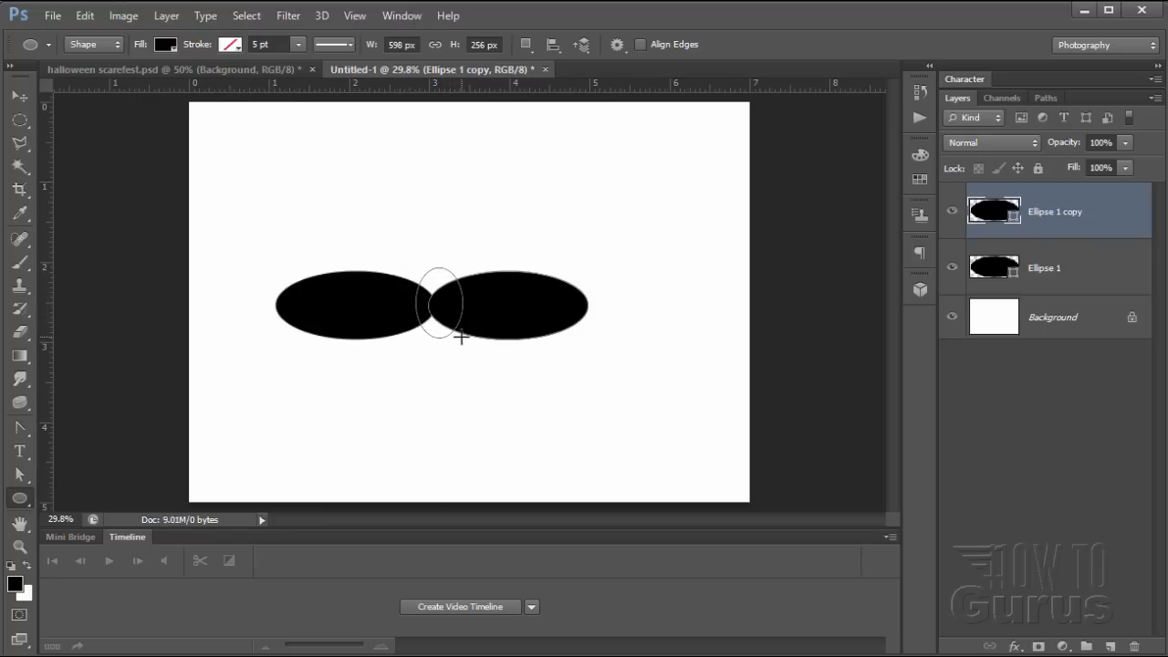
left_click_drag(460, 337, 463, 337)
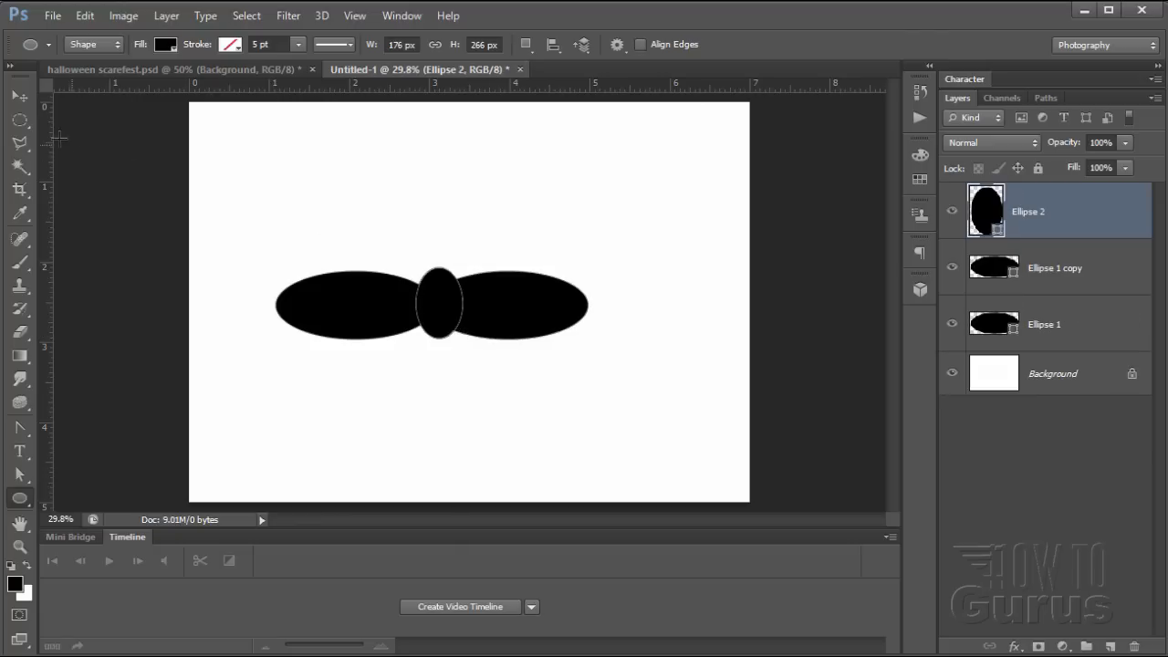
Nudge the small upright ellipse left and slightly up to centre it between the two wings, and deselect it
left_click(18, 97)
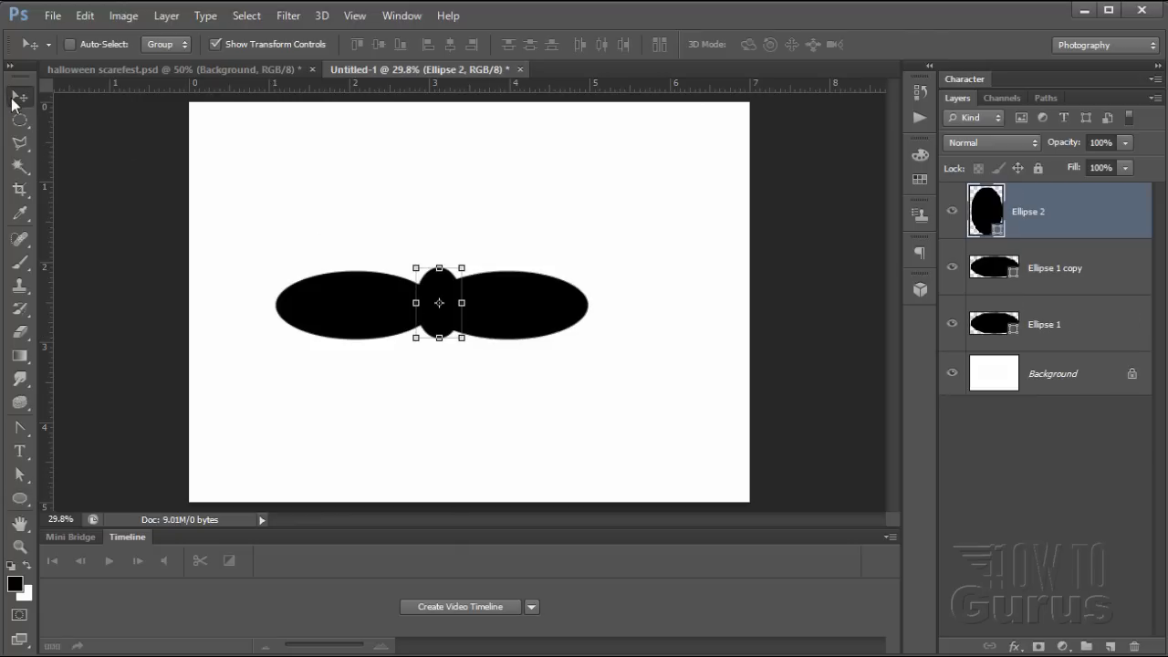
key("Left")
key("Left")
key("Left")
key("Left")
key("Left")
key("Left")
key("Left")
key("Left")
key("Left")
key("Left")
key("Left")
key("Left")
key("Left")
key("Left")
key("Left")
key("Left")
key("Left")
key("Left")
key("Left")
key("Left")
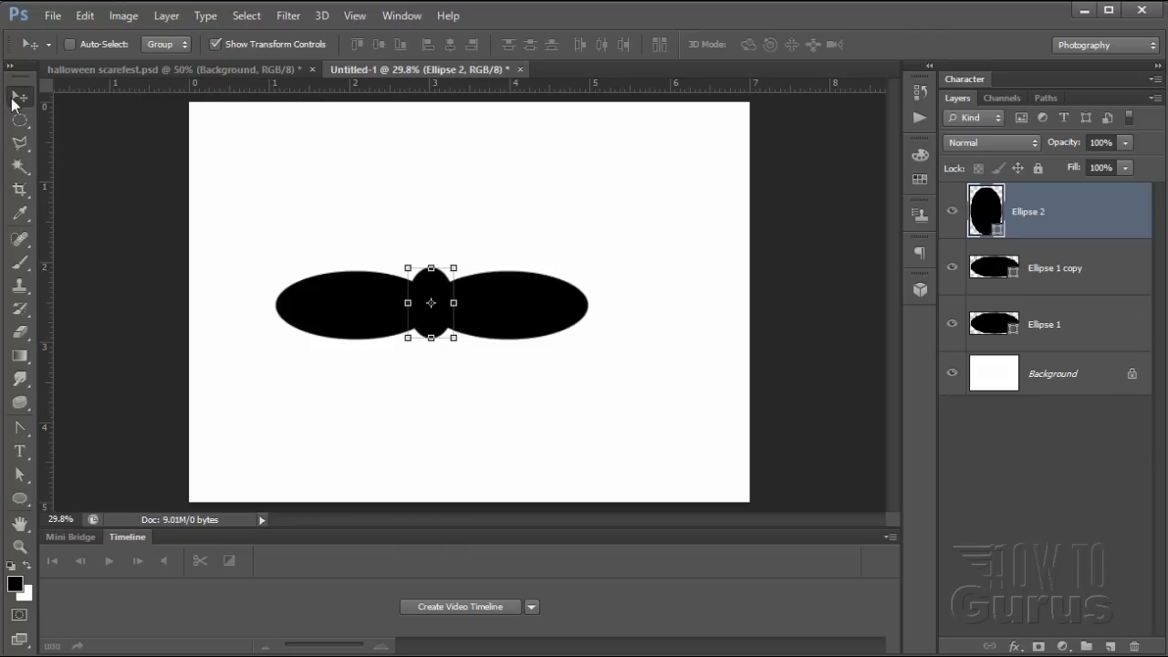
key("Left")
key("Left")
key("Left")
key("Left")
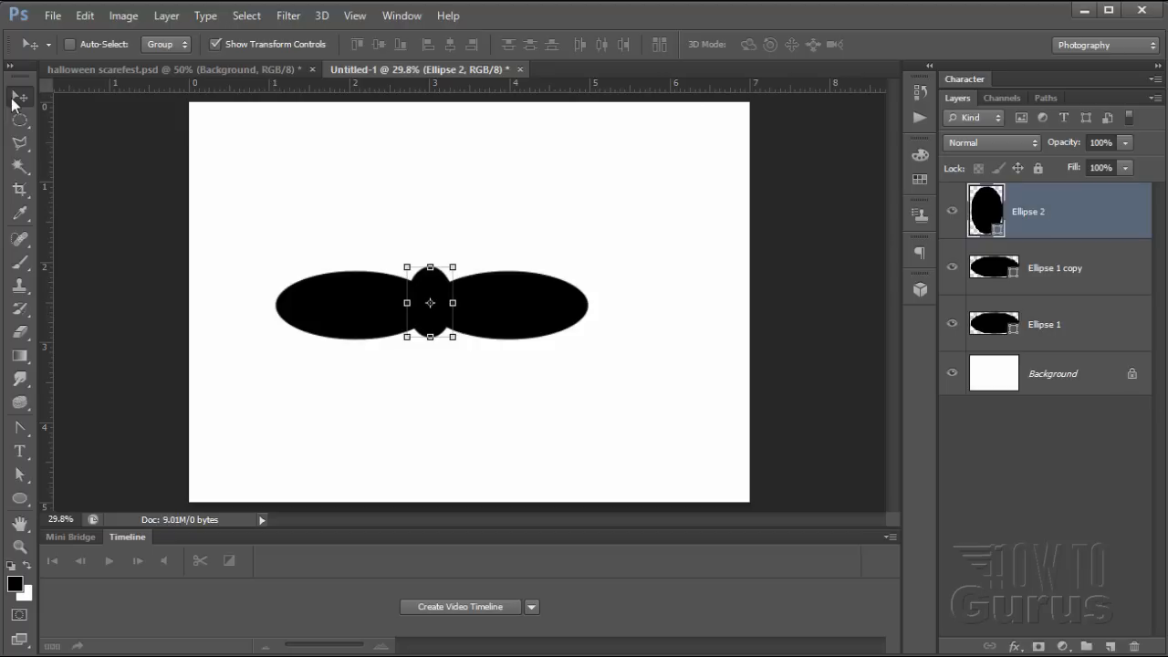
key("Up")
key("Up")
key("Up")
key("Up")
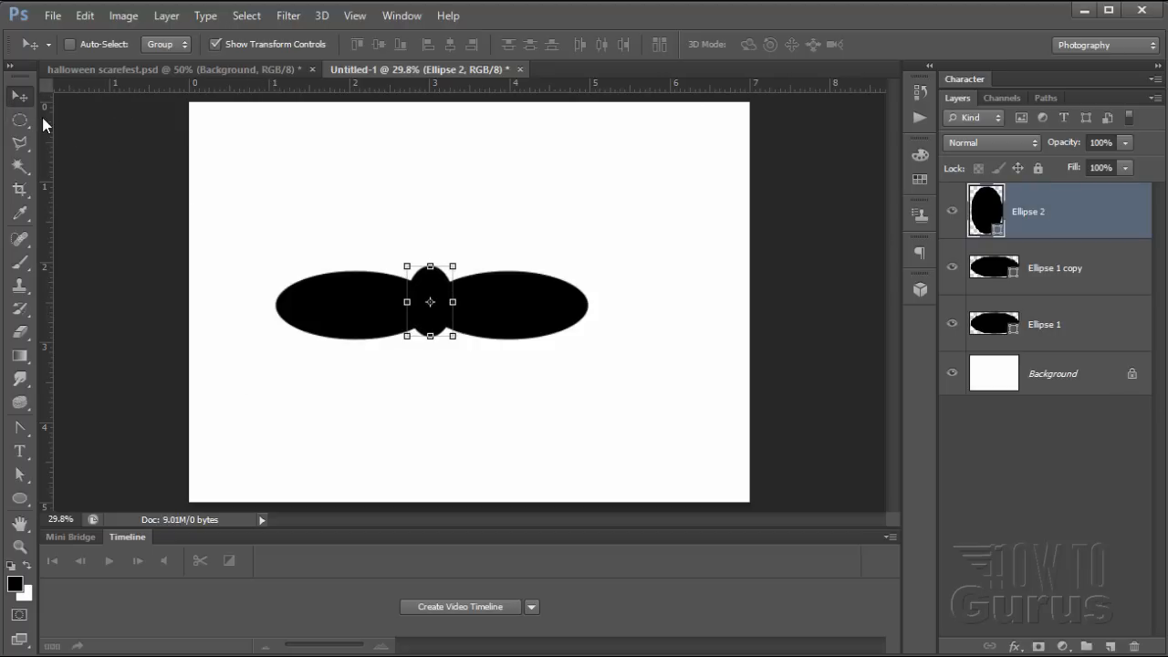
left_click(1001, 379)
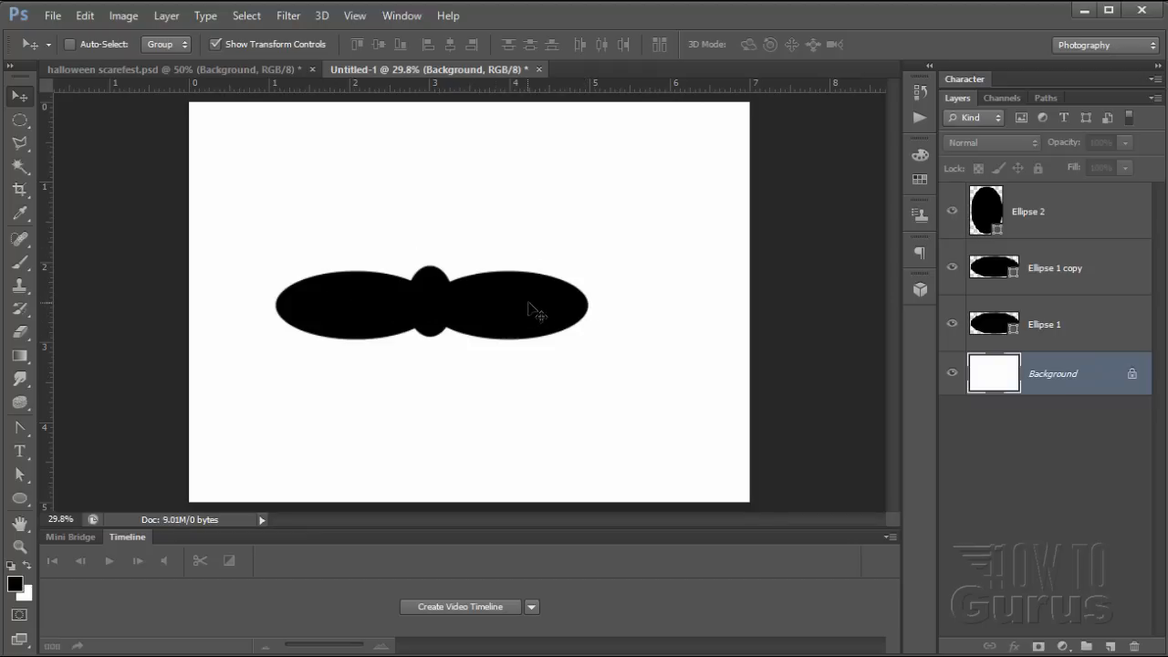
Merge the three ellipse shape layers into one shape and rasterize the merged layer
left_click(1062, 226)
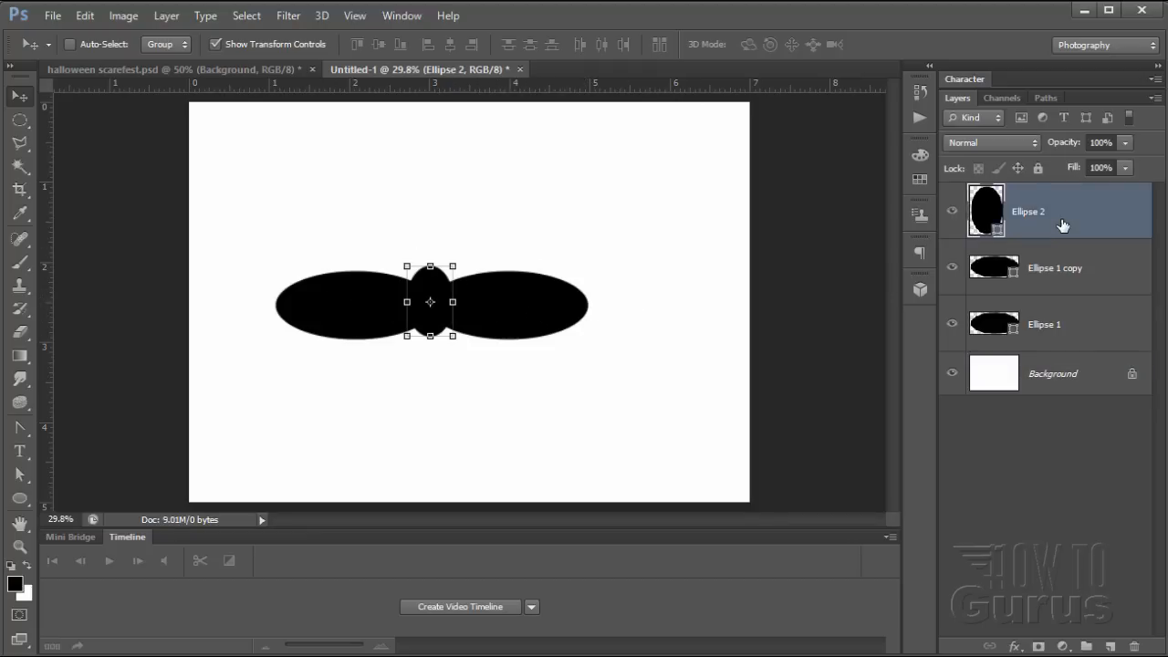
left_click(1088, 310, "shift")
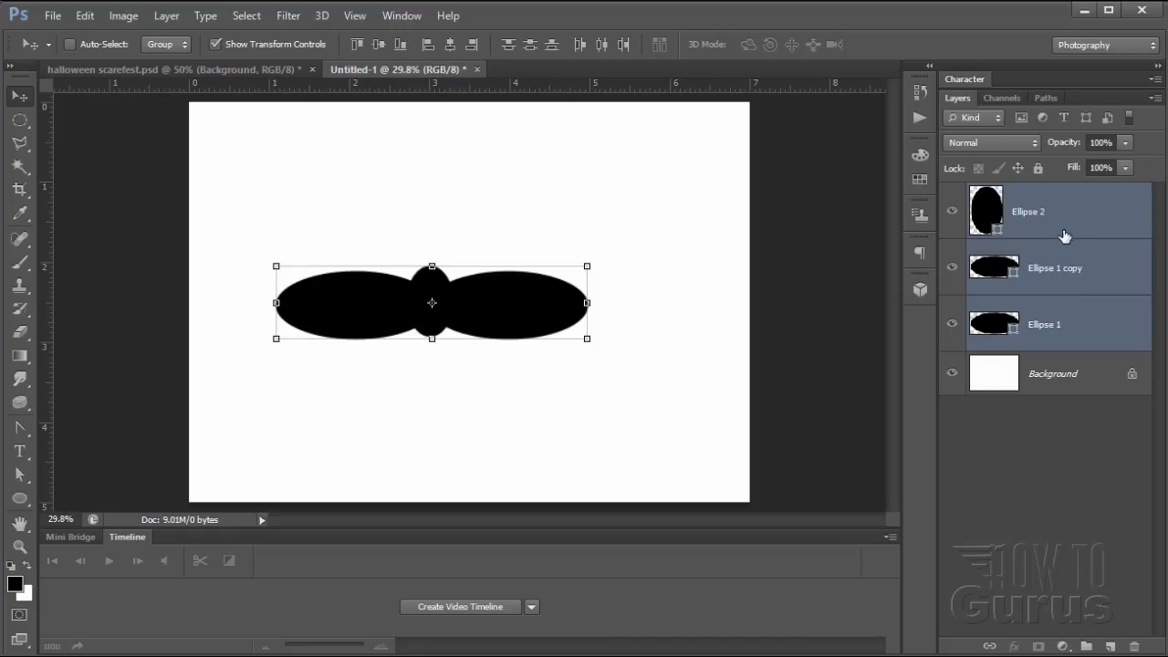
right_click(1065, 233)
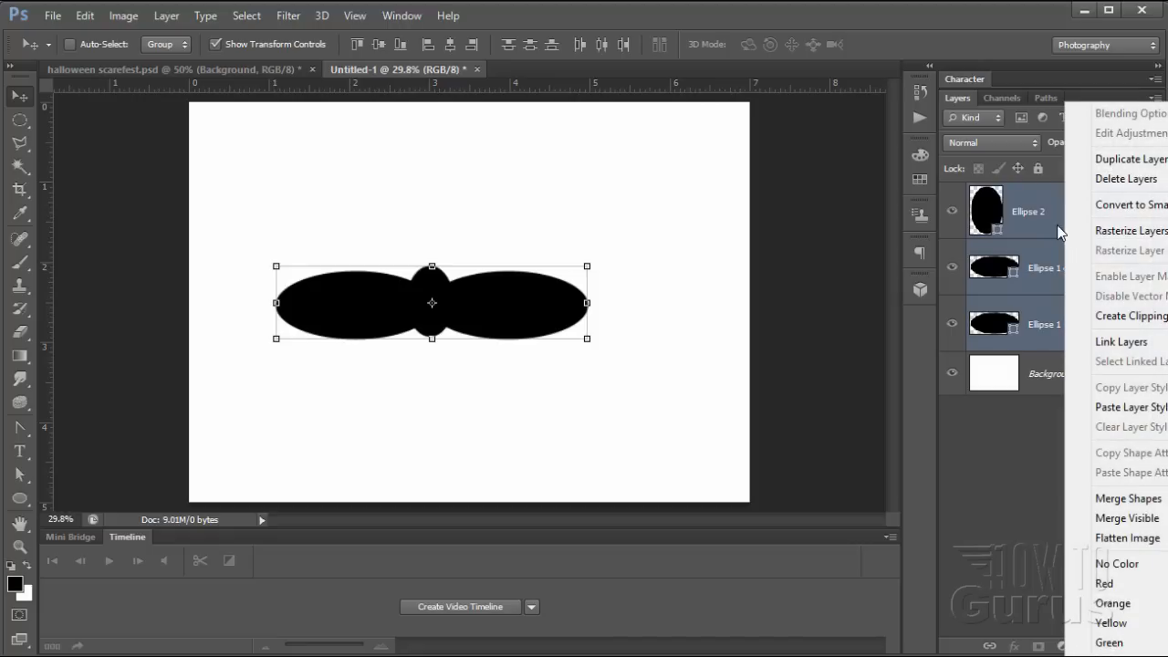
left_click(1118, 499)
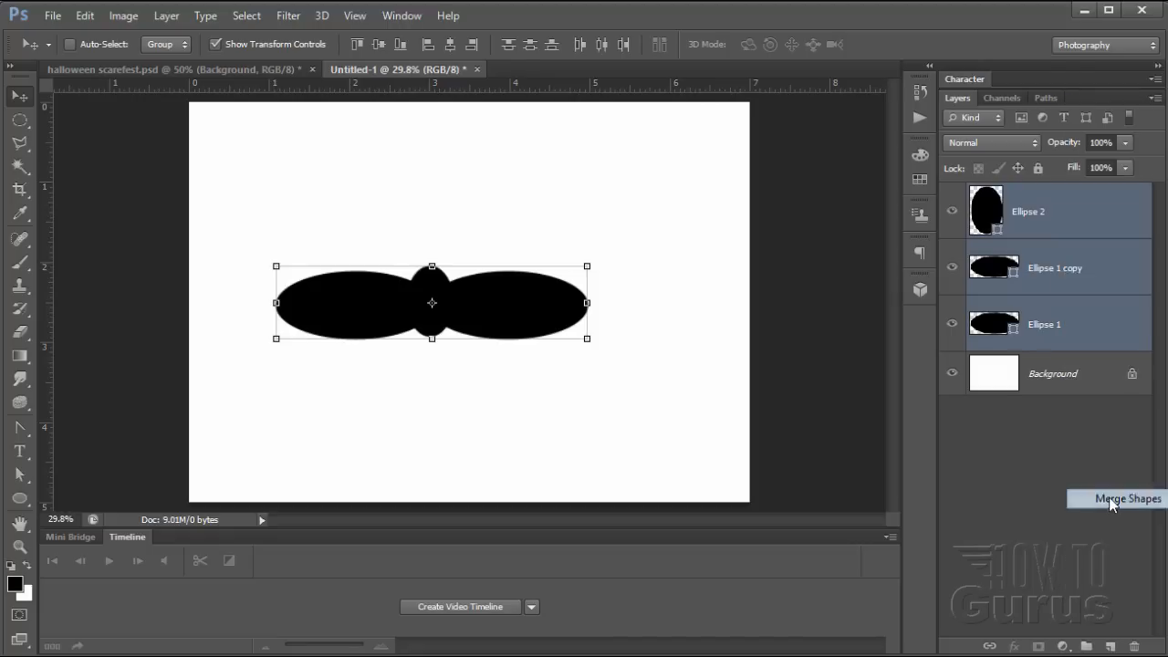
right_click(1039, 214)
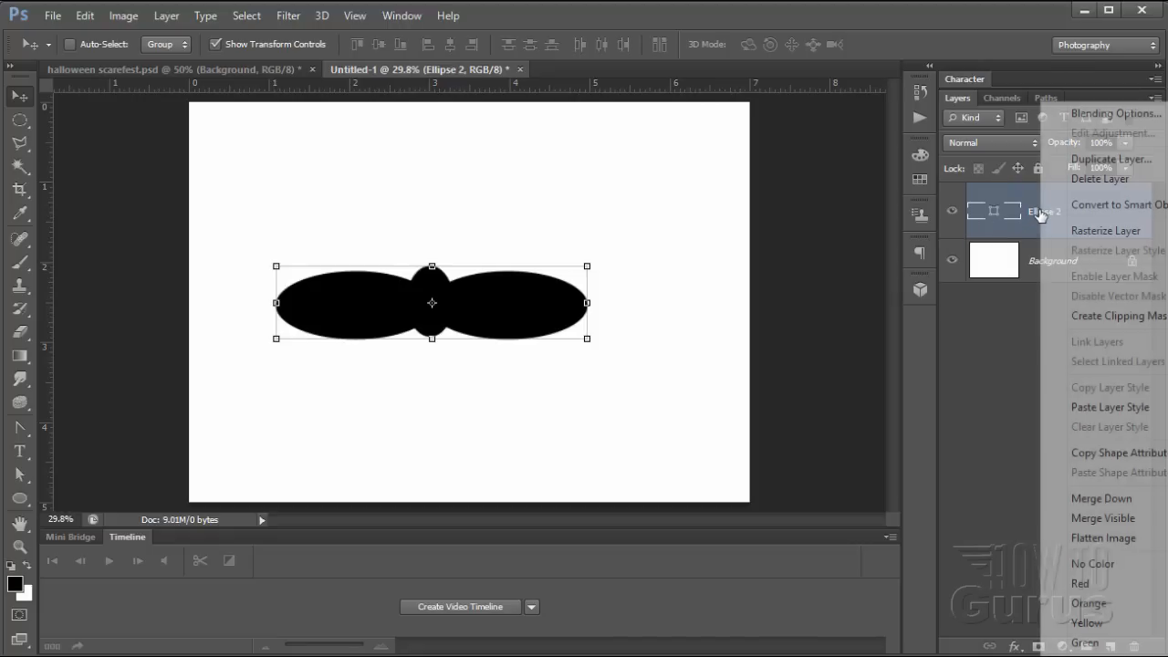
left_click(1104, 231)
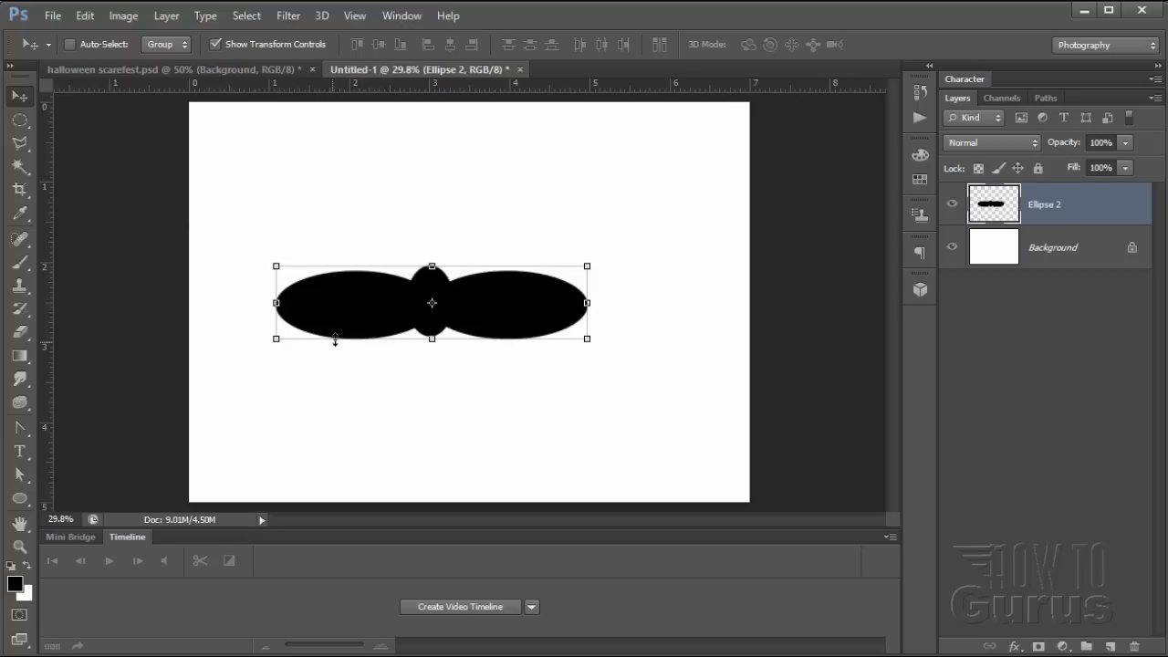
Cut three adjoining scallops from the lower edge of the left wing, deleting elliptical selections from the tip inward to the body
left_click(20, 122)
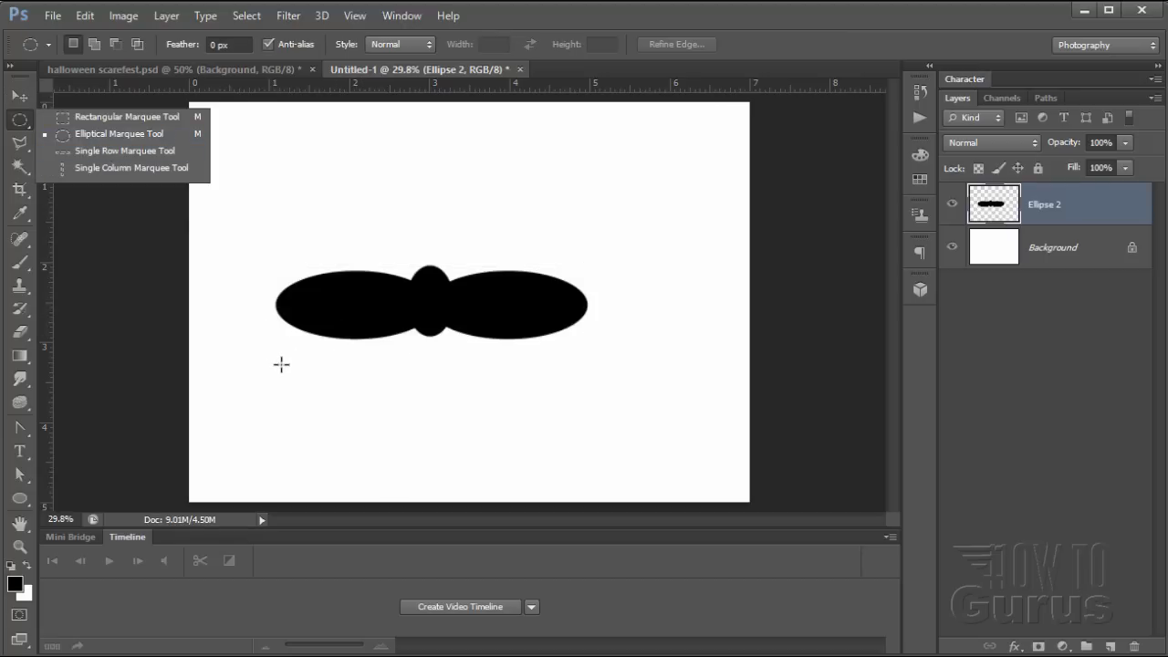
left_click(260, 343)
left_click_drag(302, 321, 328, 311)
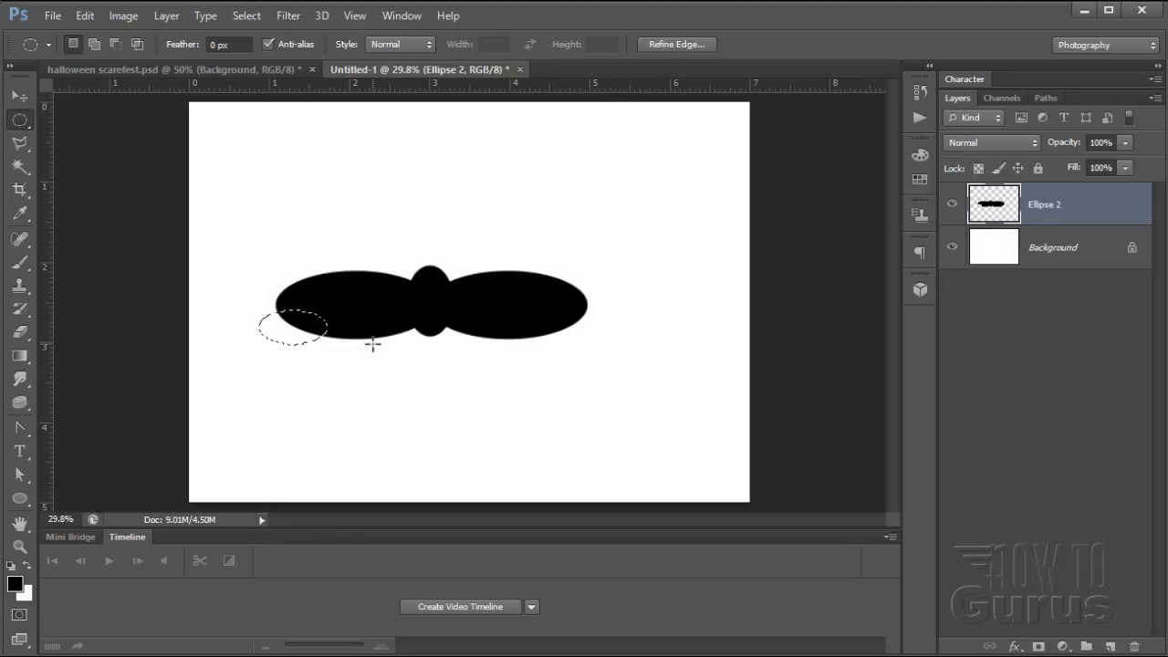
key("Delete")
key("ctrl+d")
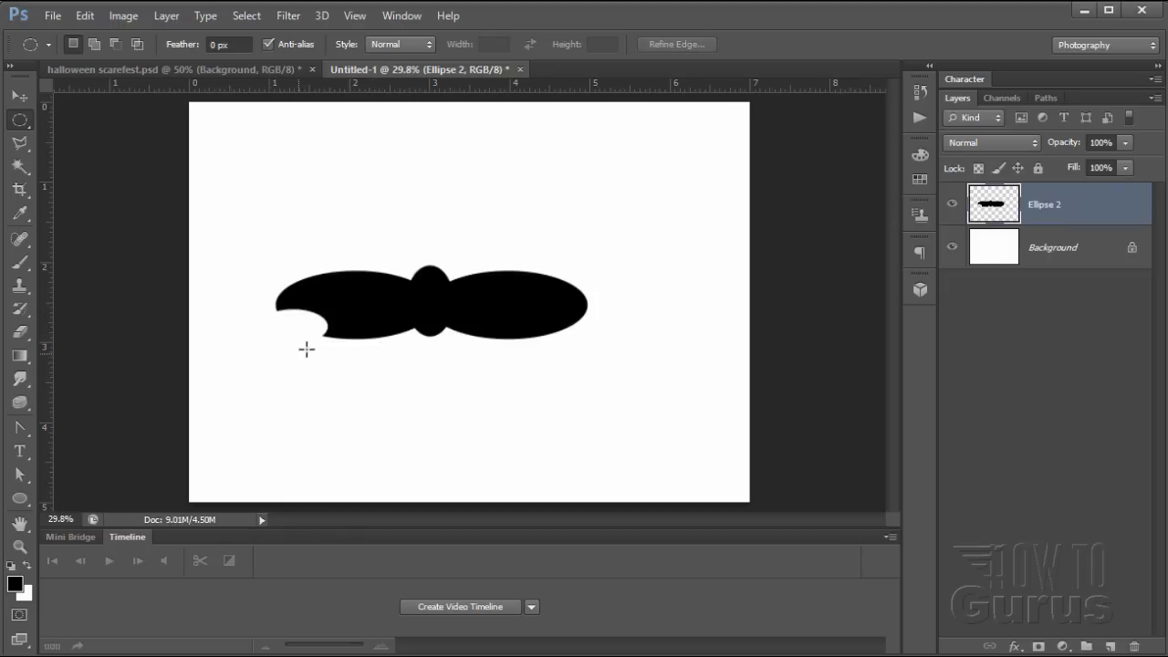
left_click_drag(307, 349, 381, 316)
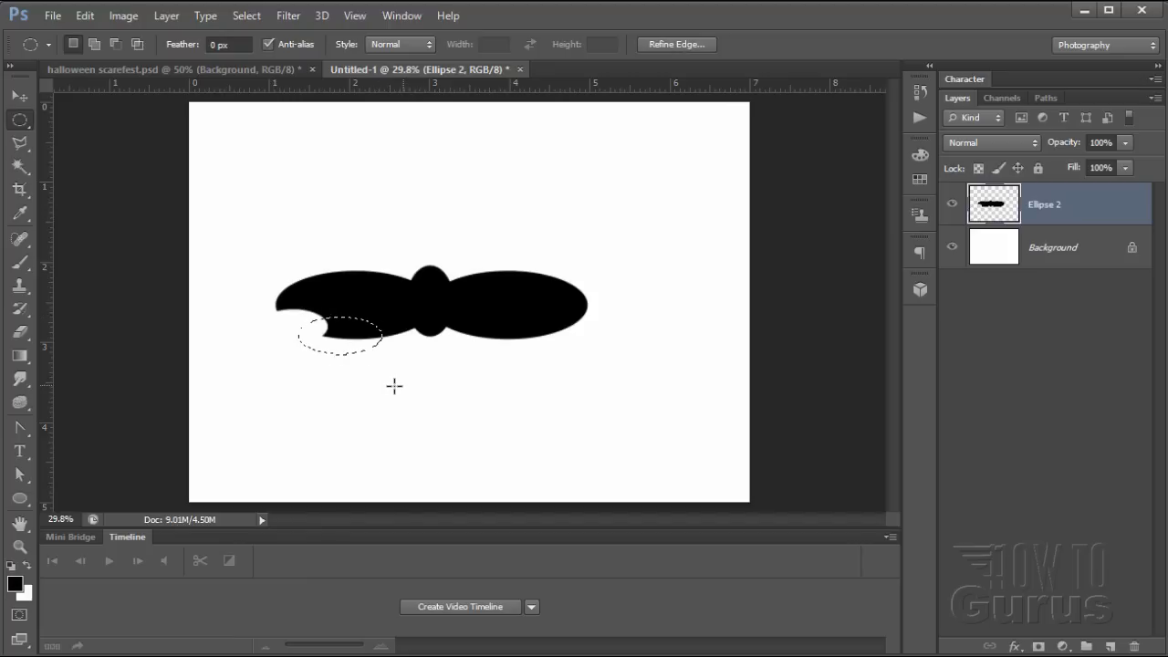
key("Delete")
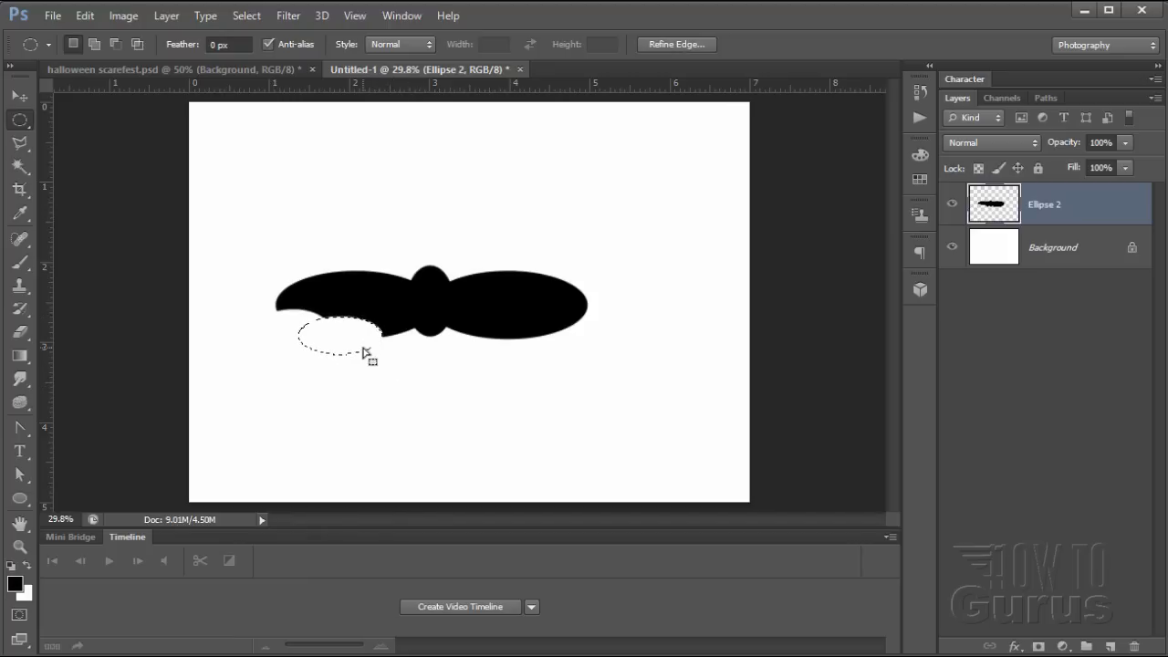
key("ctrl+d")
left_click_drag(361, 361, 427, 310)
key("Delete")
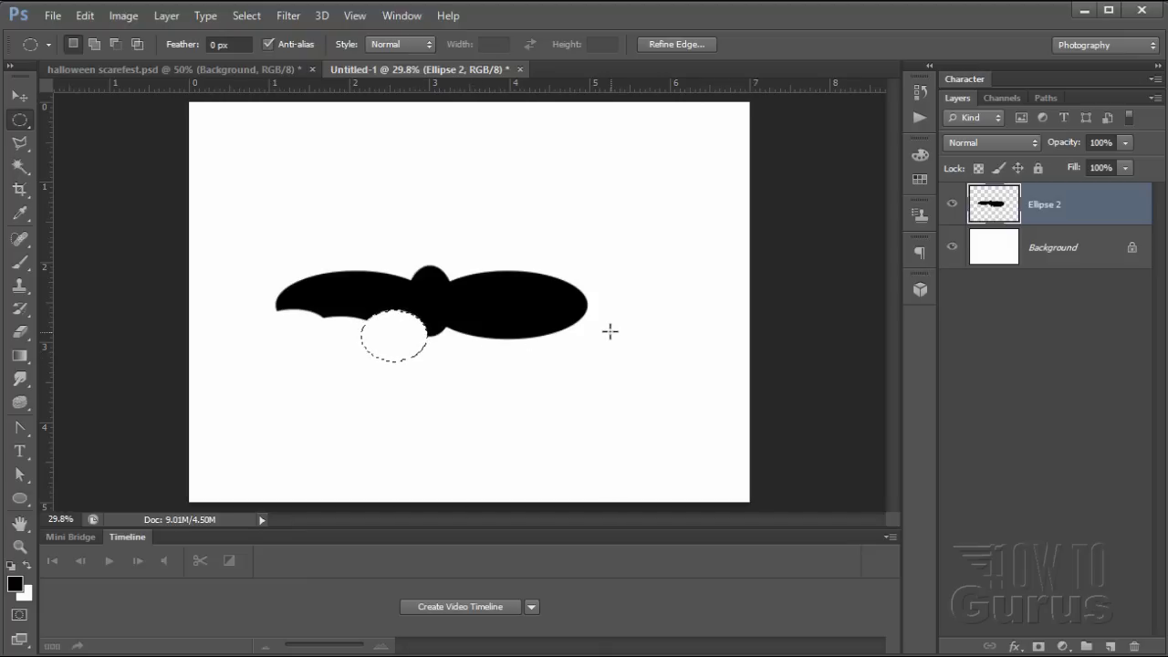
Cut three scallops from the lower edge of the right wing, deleting elliptical selections from the tip inward to the body
left_click_drag(599, 330, 491, 314)
key("Delete")
key("Delete")
left_click_drag(524, 360, 429, 310)
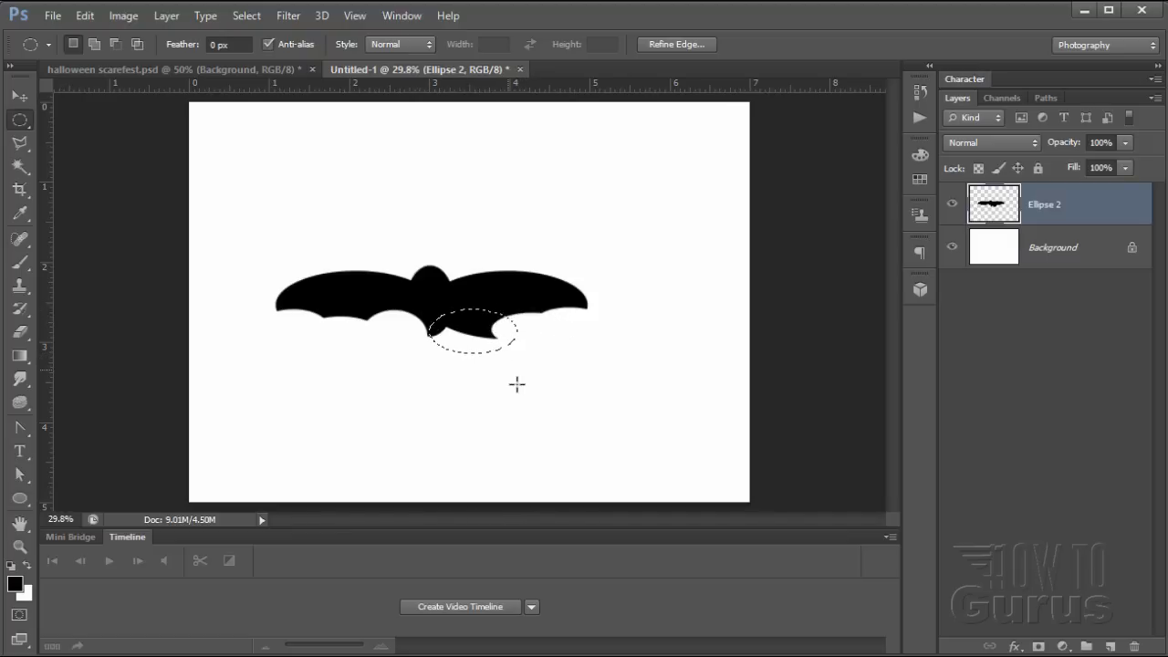
key("Delete")
key("ctrl+d")
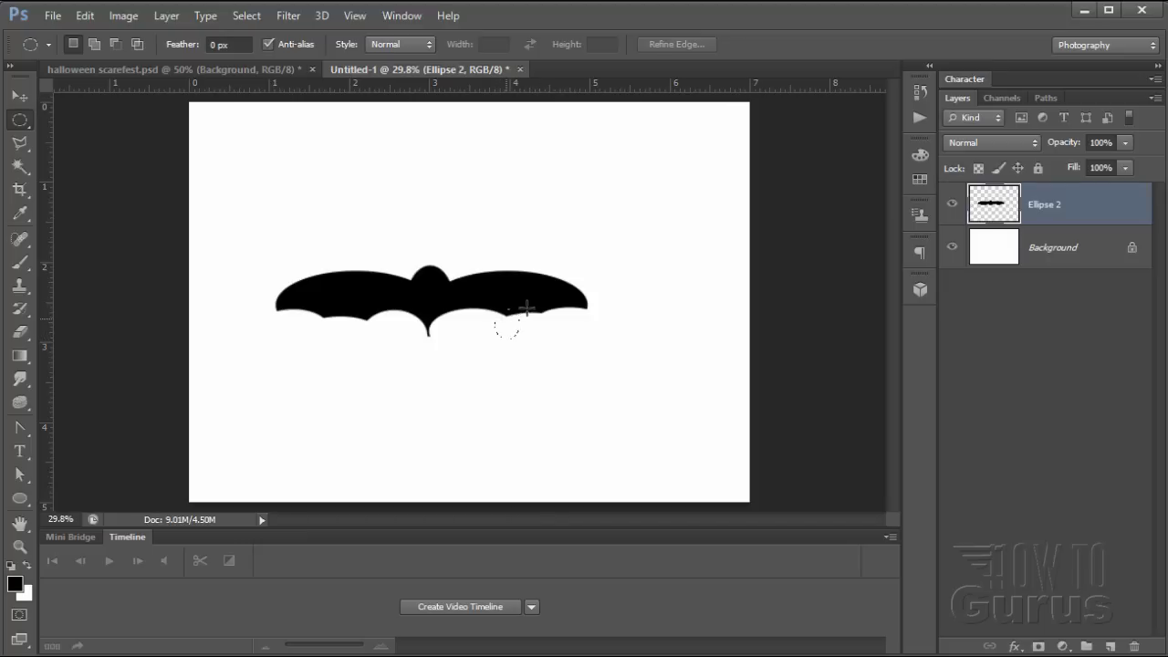
Recut the middle scallop on the lower edge of each wing by deleting a wider elliptical selection
left_click_drag(526, 308, 555, 309)
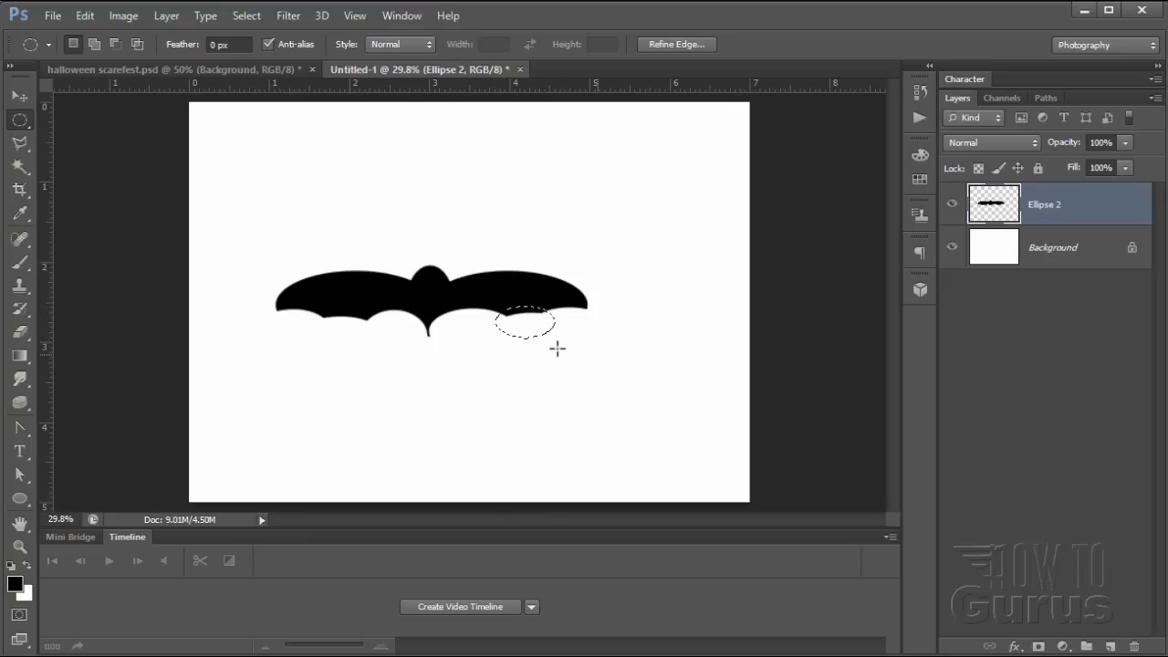
left_click(553, 336)
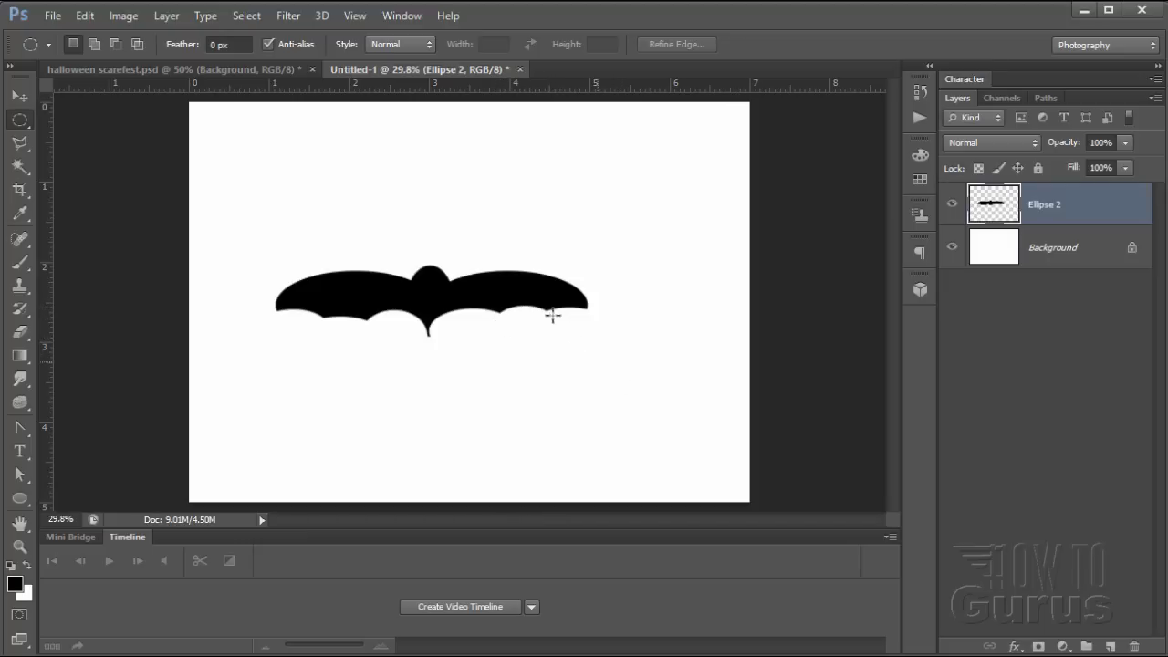
left_click_drag(313, 345, 378, 311)
key("Delete")
key("ctrl+d")
Trim the thin tip off the bat's tail by deleting a small round selection, and deselect it
left_click_drag(435, 330, 437, 331)
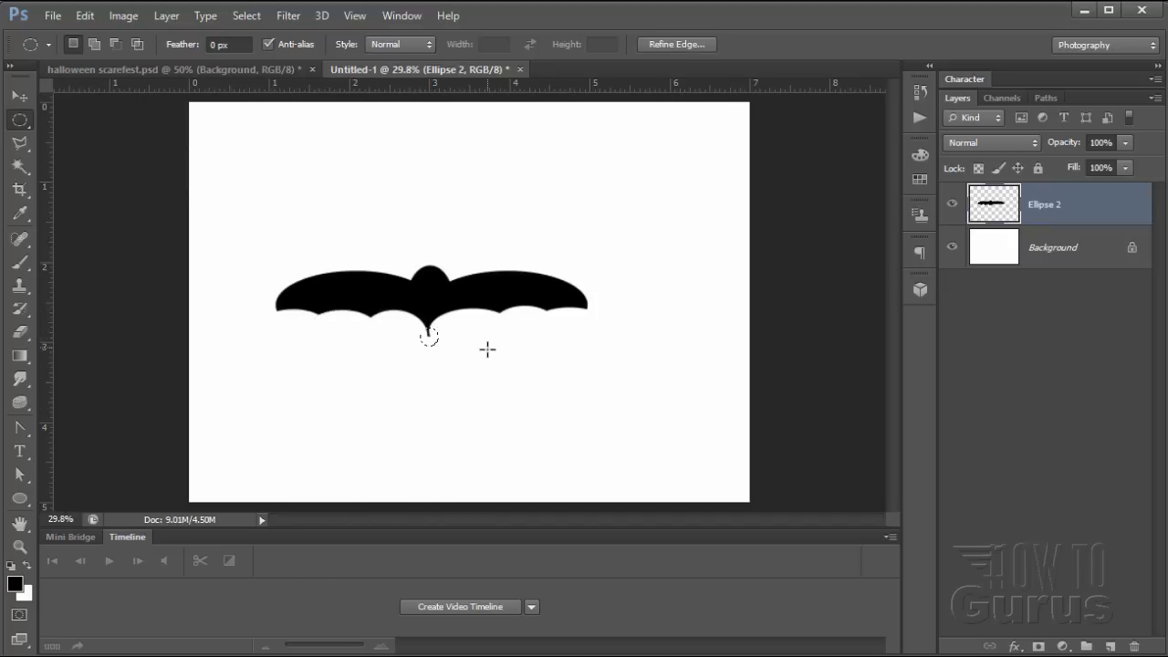
key("Delete")
key("ctrl+d")
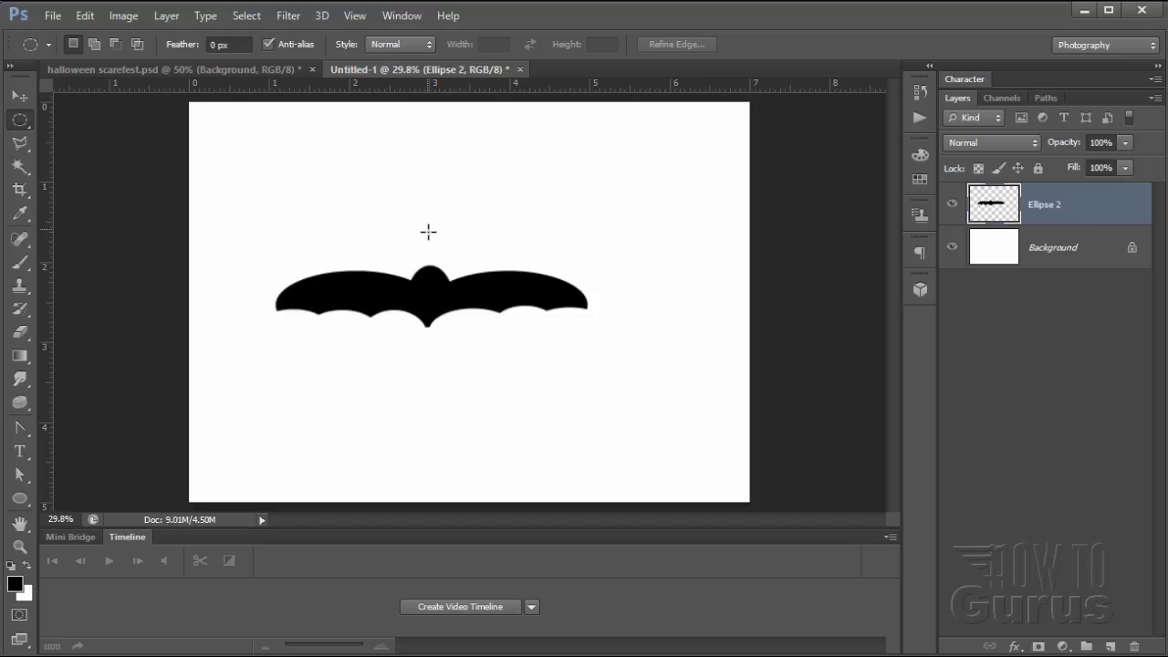
Cut a narrow vertical notch into the top centre of the head to form two ears, and deselect it
left_click_drag(435, 255, 434, 286)
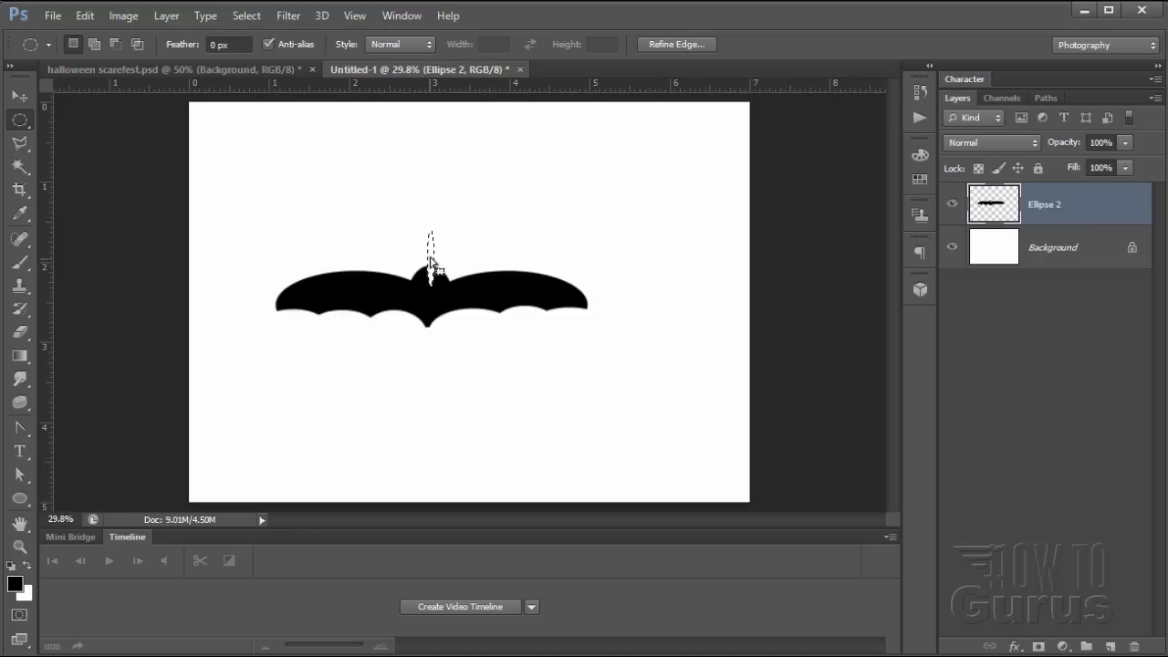
key("Delete")
key("ctrl+d")
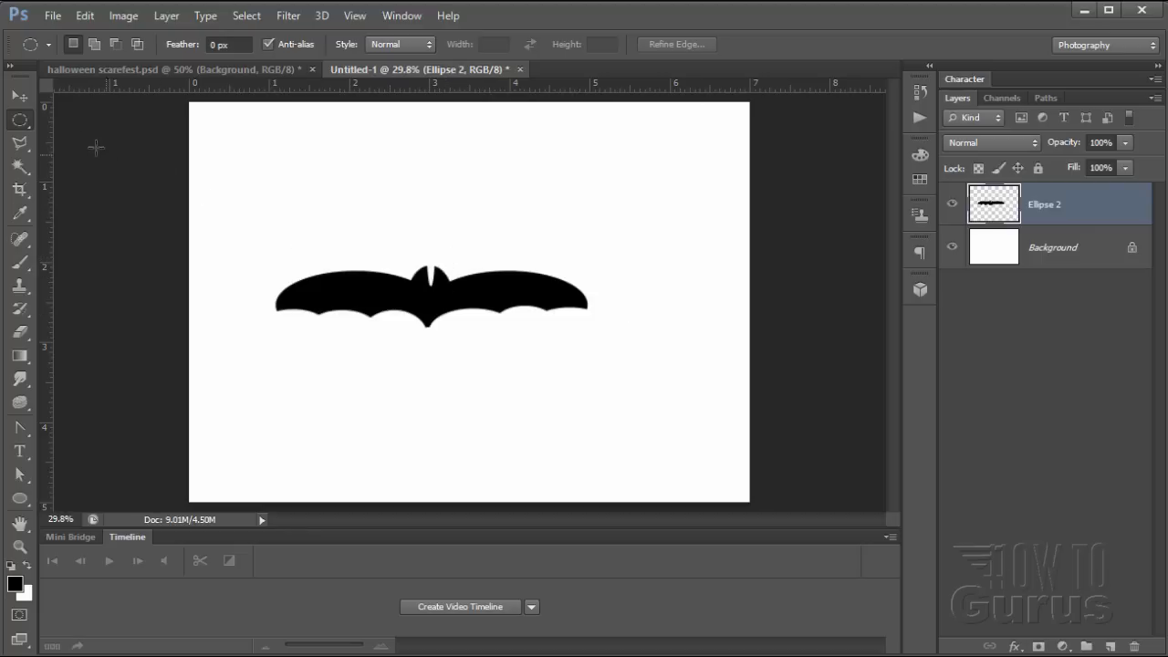
Scale the bat to about 88% width, pulling in the left side, and about 117% height, extending the lower edge
left_click(26, 94)
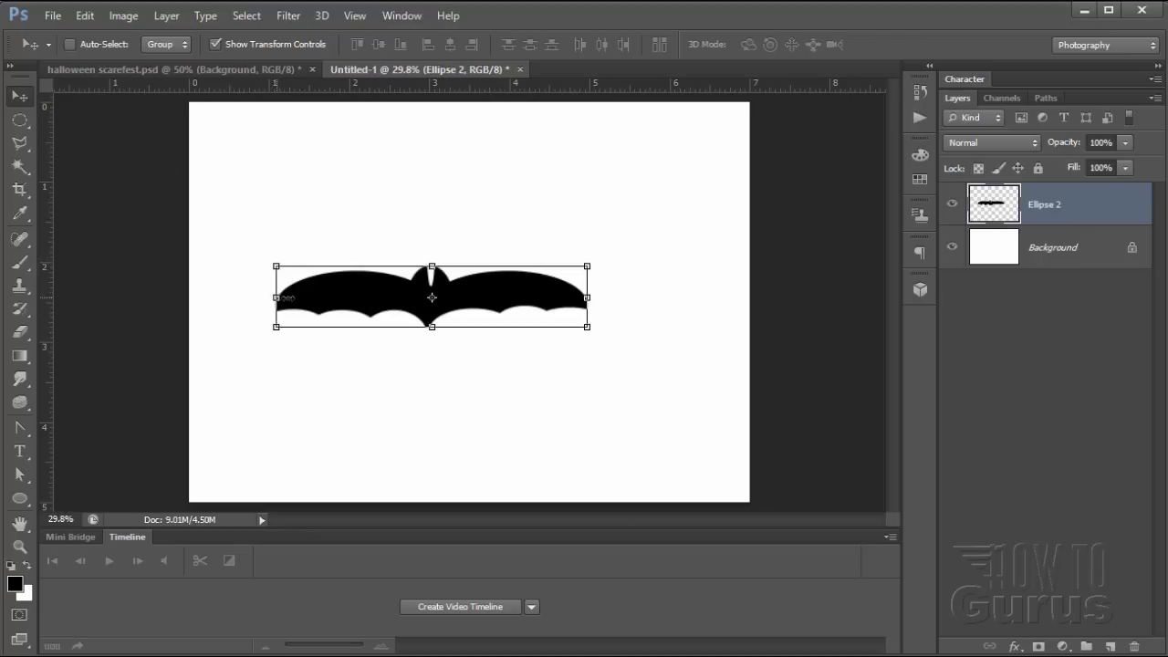
left_click_drag(276, 298, 315, 296)
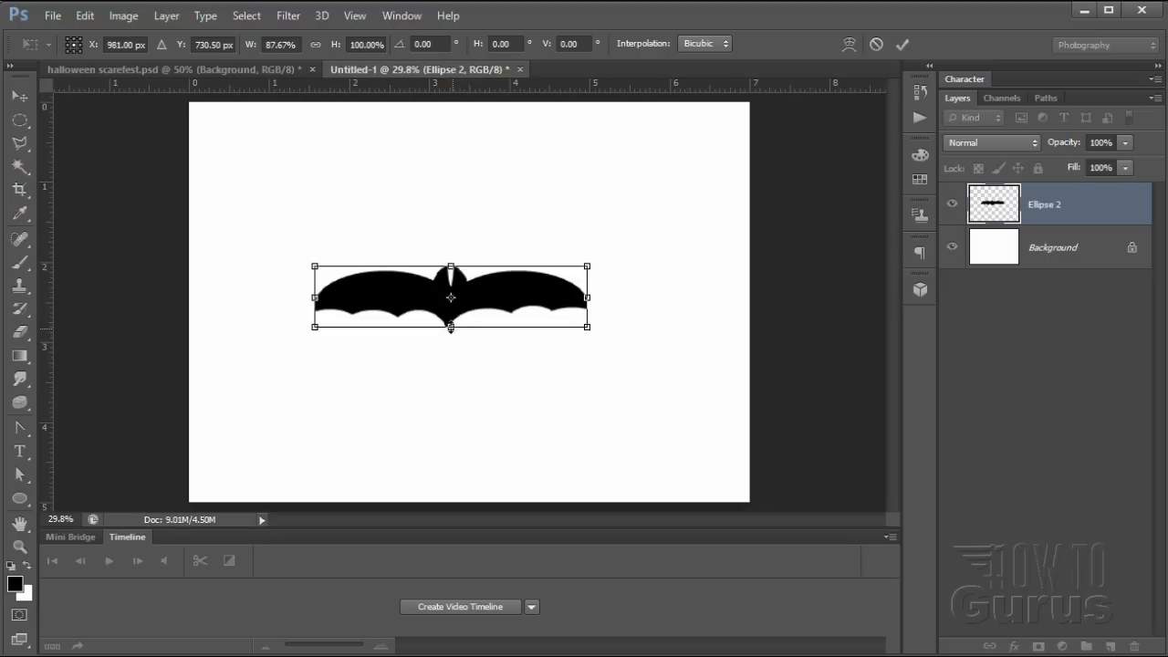
left_click_drag(450, 326, 451, 337)
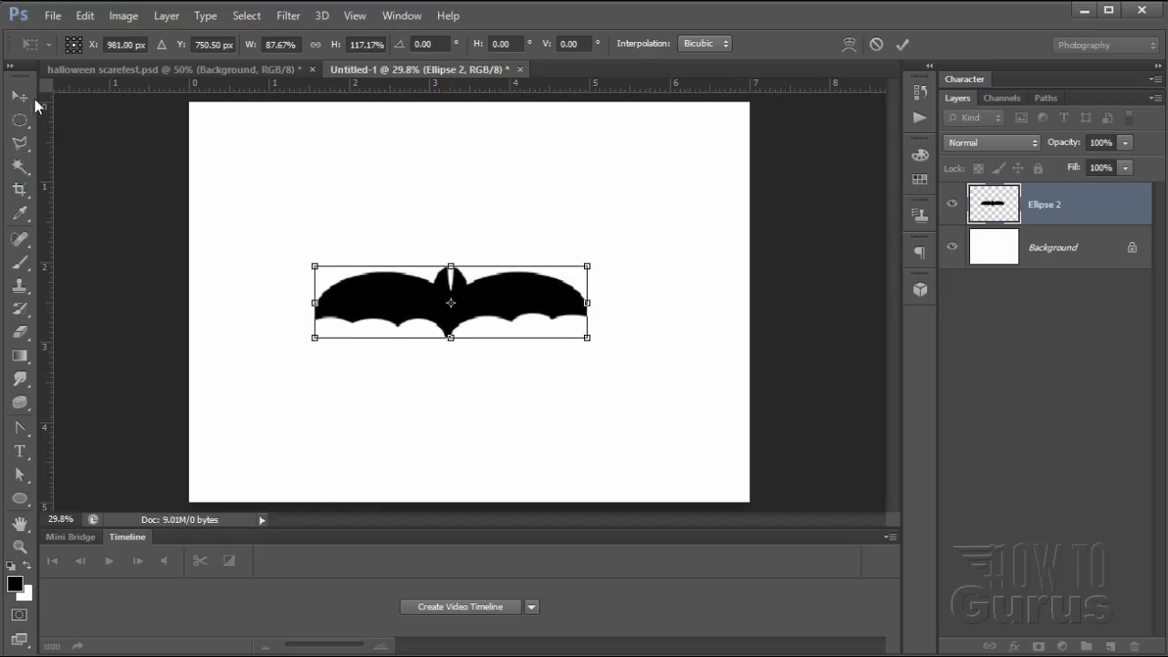
left_click(20, 96)
left_click(620, 305)
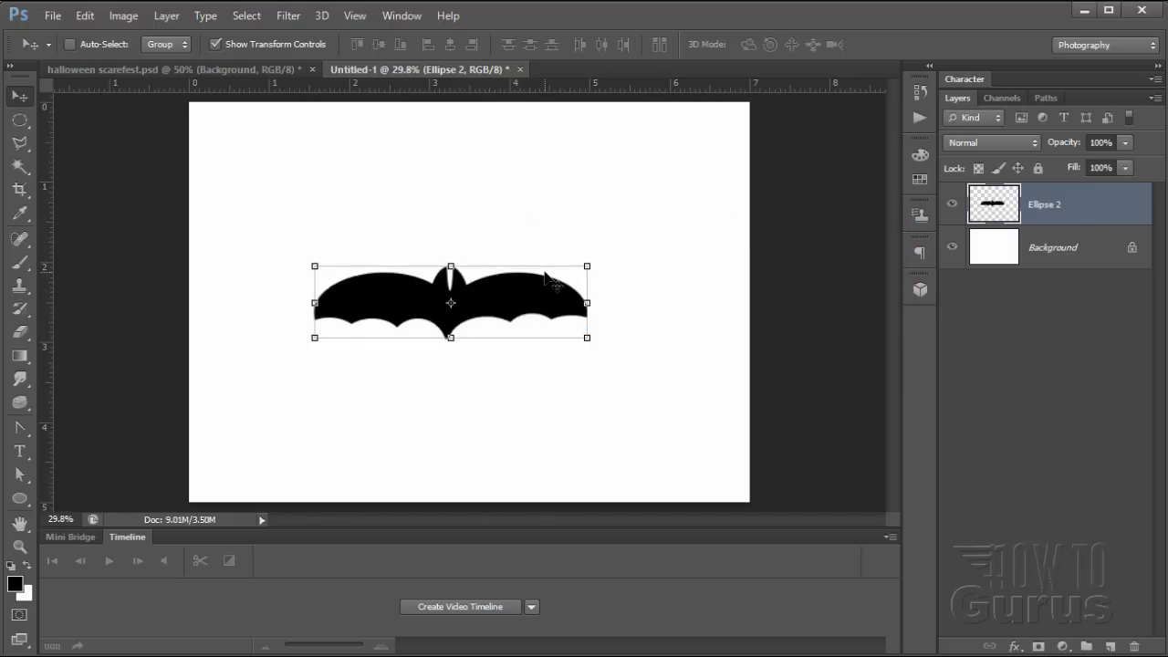
Hide the bat silhouette's layer and rename it Bat
left_click(952, 206)
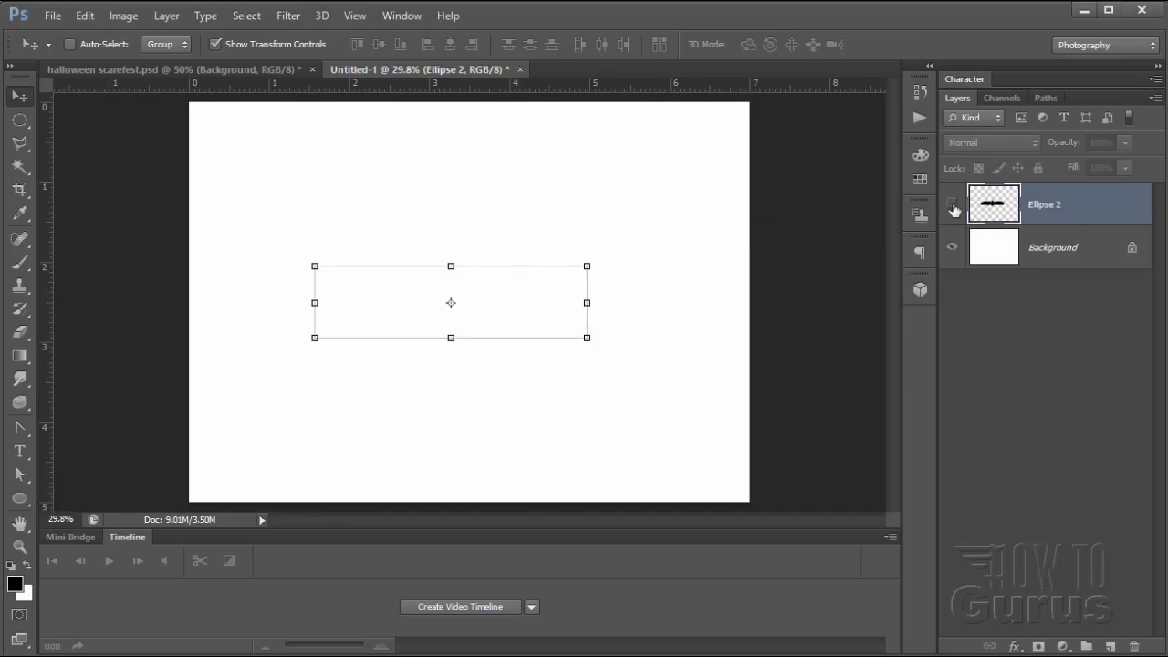
left_click(1047, 250)
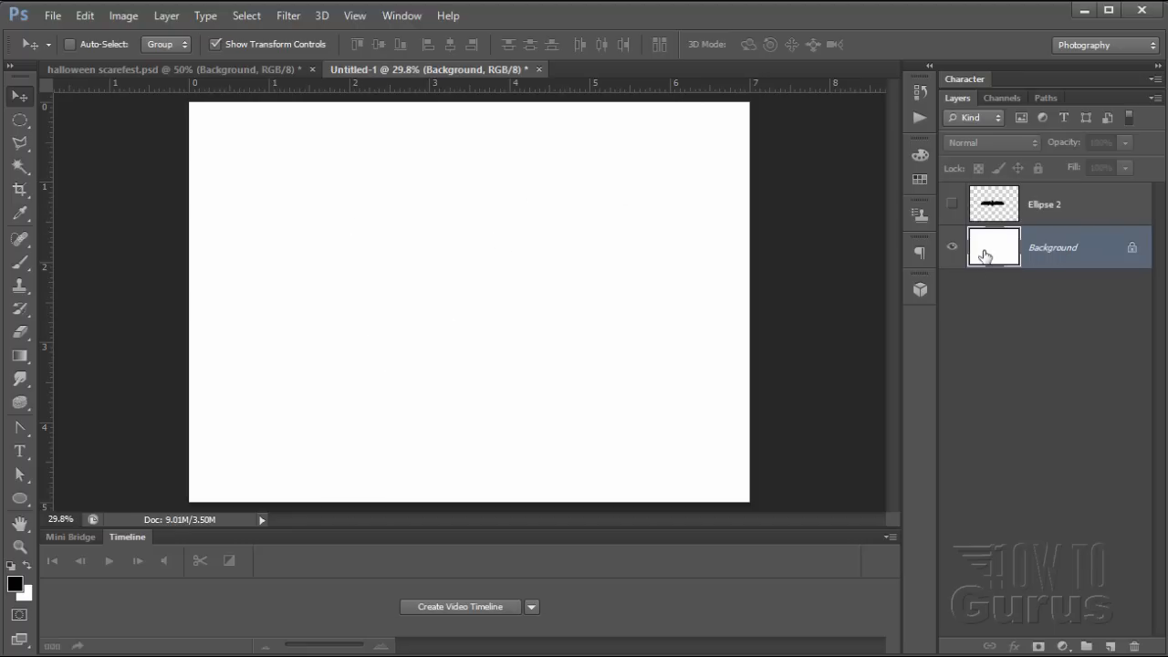
double_click(1042, 205)
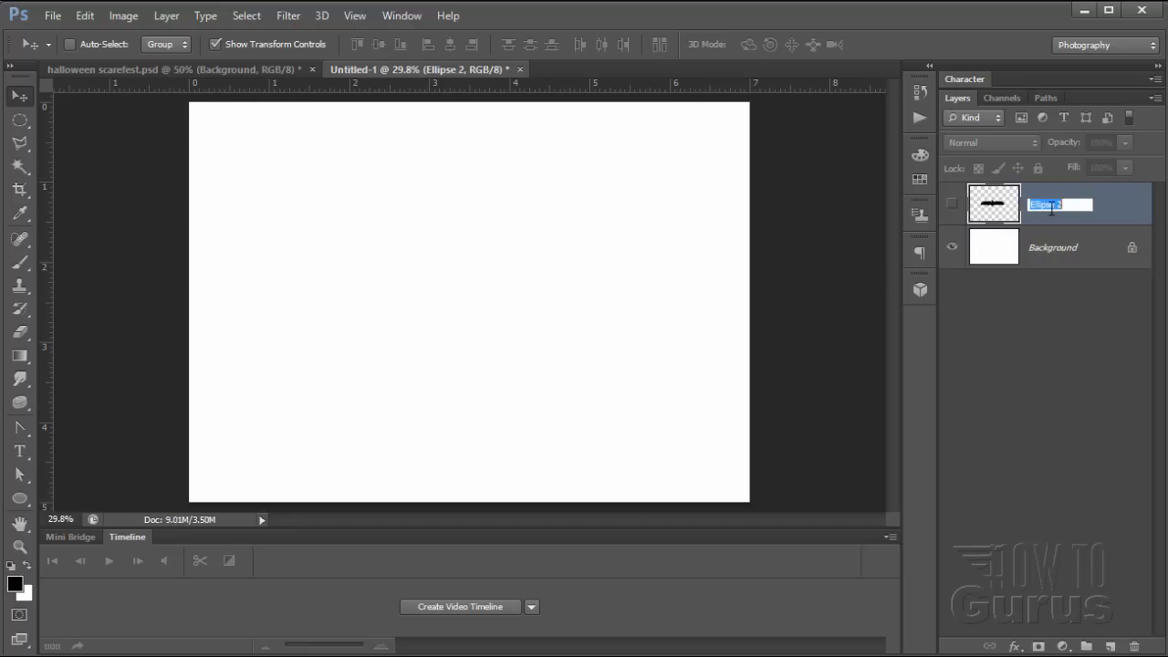
type("Bat")
key("Return")
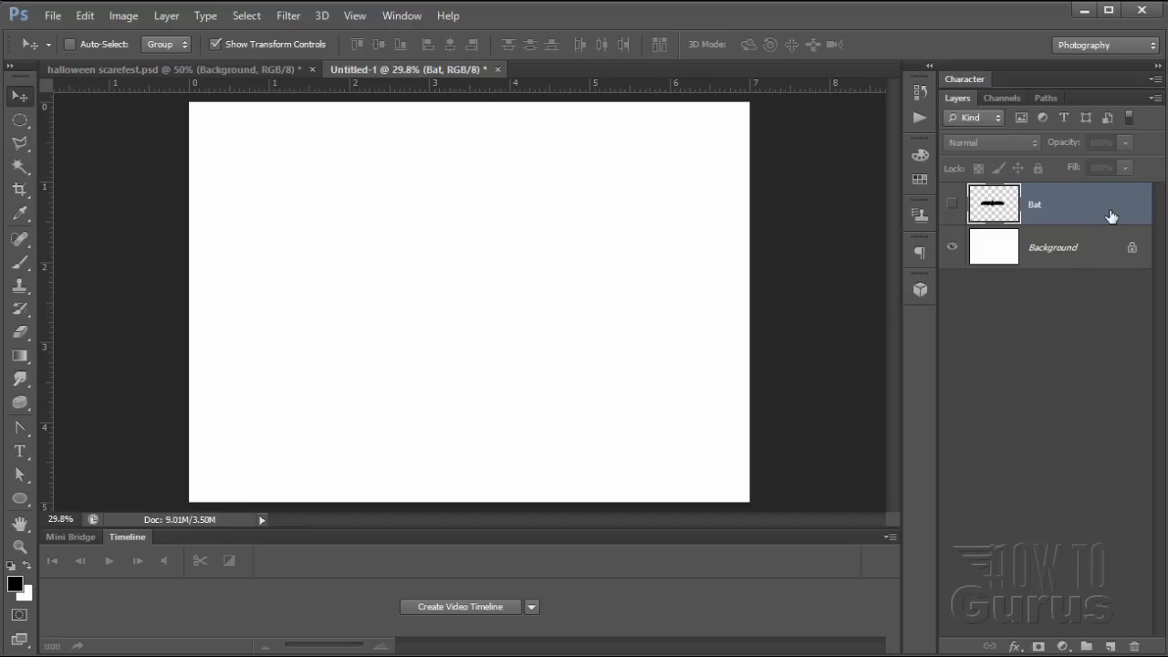
Select the Background layer and set the Type tool's font to Berlin Sans FB Demi
left_click(1058, 248)
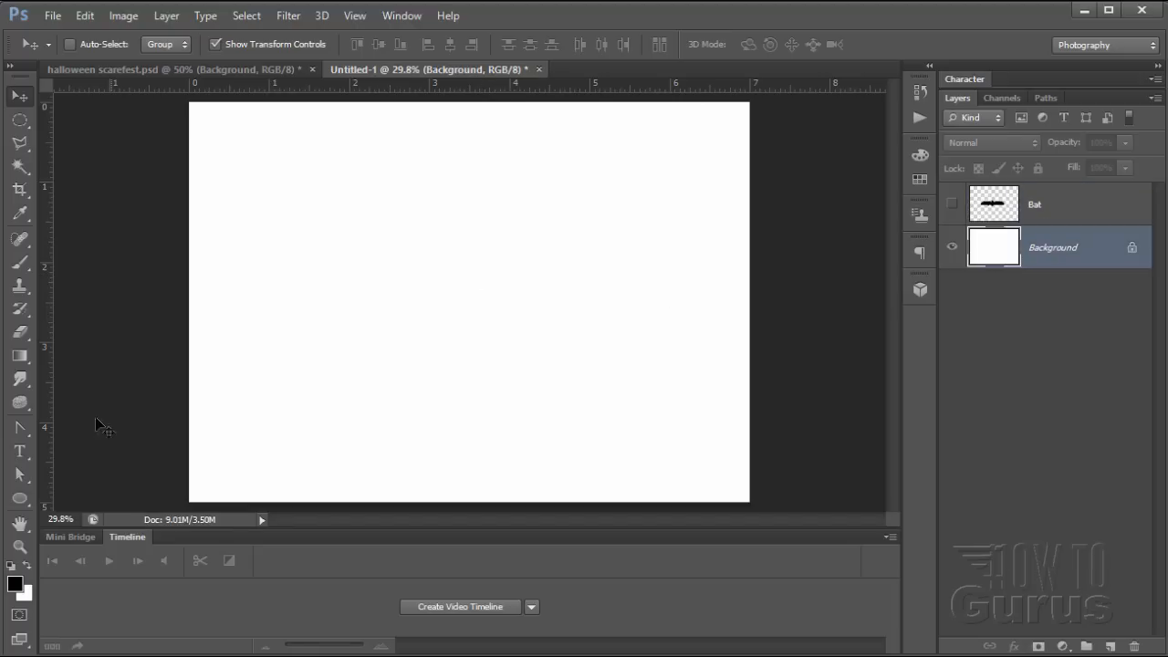
left_click(22, 452)
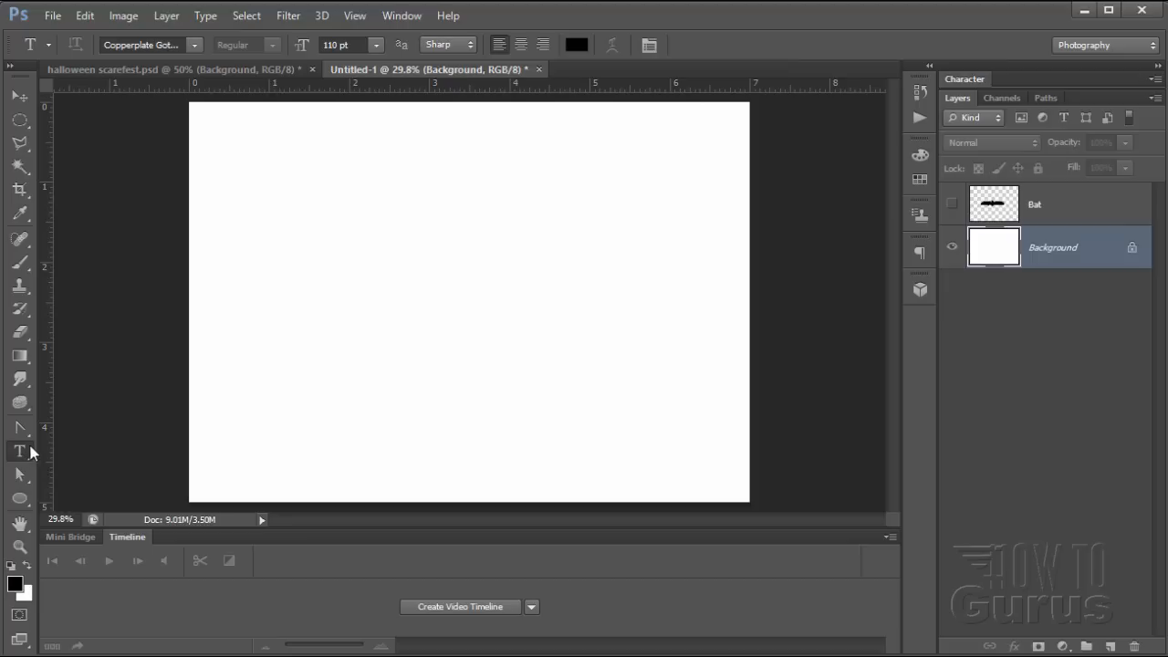
left_click(195, 44)
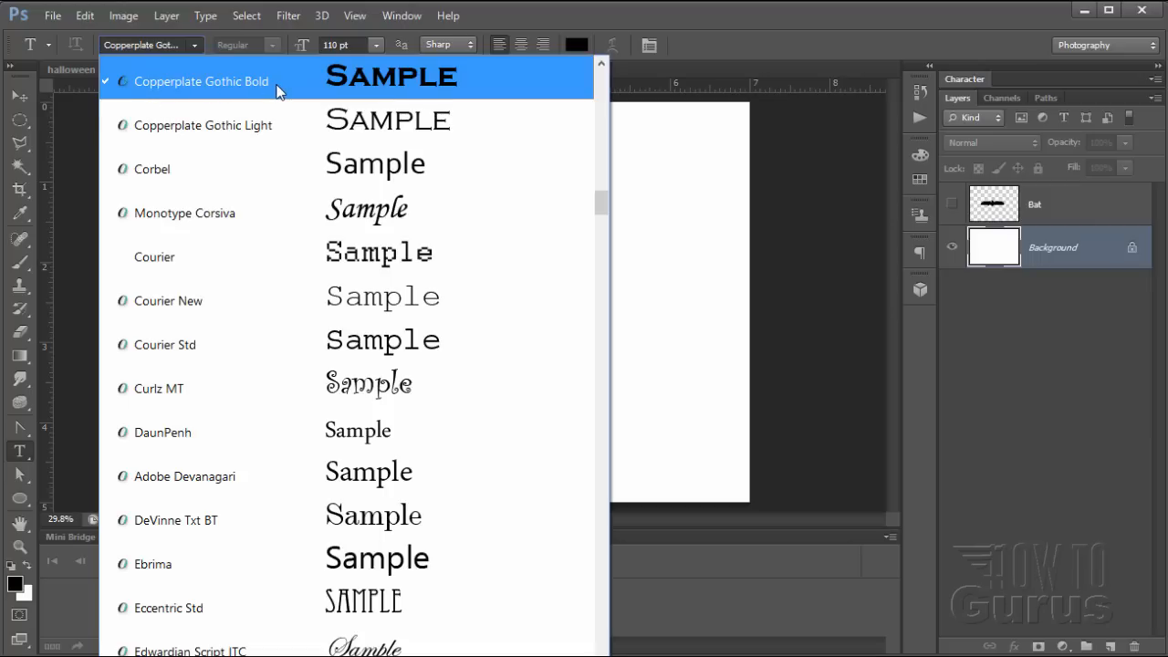
scroll(282, 115, "up", 5)
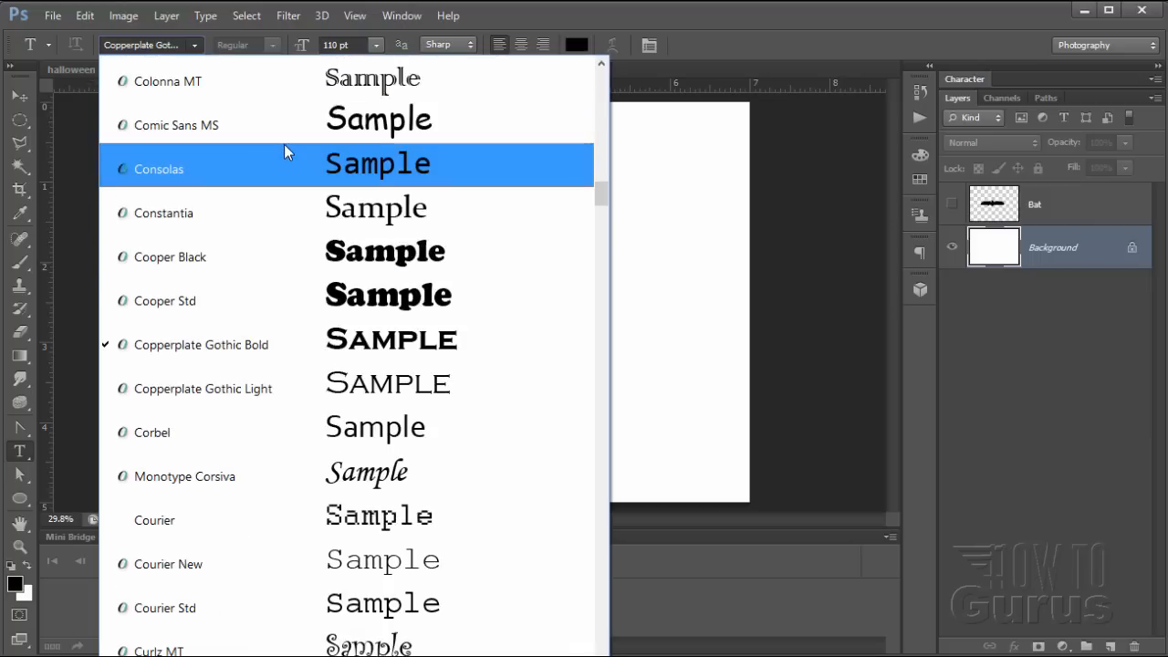
scroll(302, 213, "up", 2)
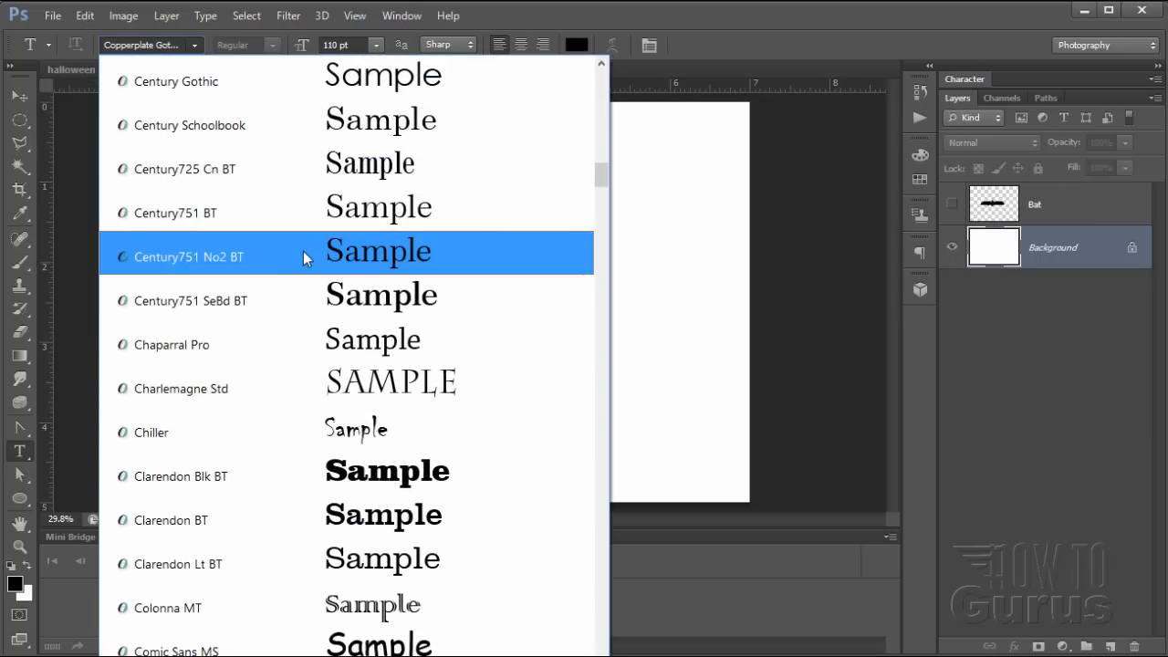
scroll(303, 253, "up", 3)
scroll(303, 258, "up", 6)
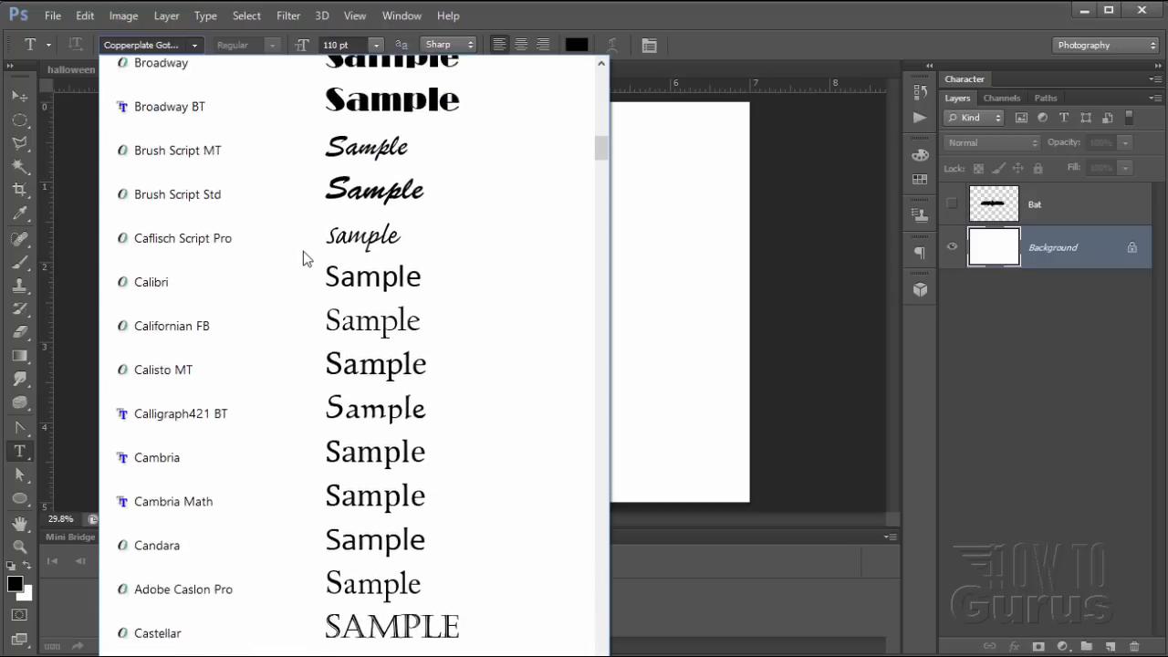
scroll(302, 258, "up", 4)
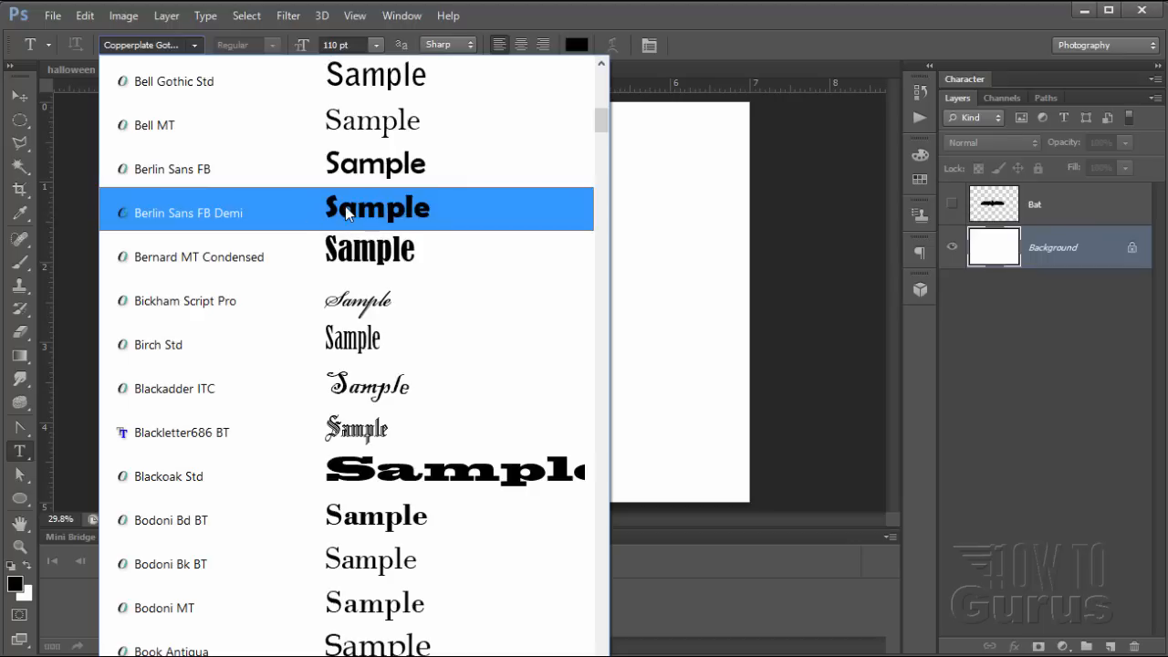
scroll(345, 206, "up", 5)
scroll(345, 208, "down", 2)
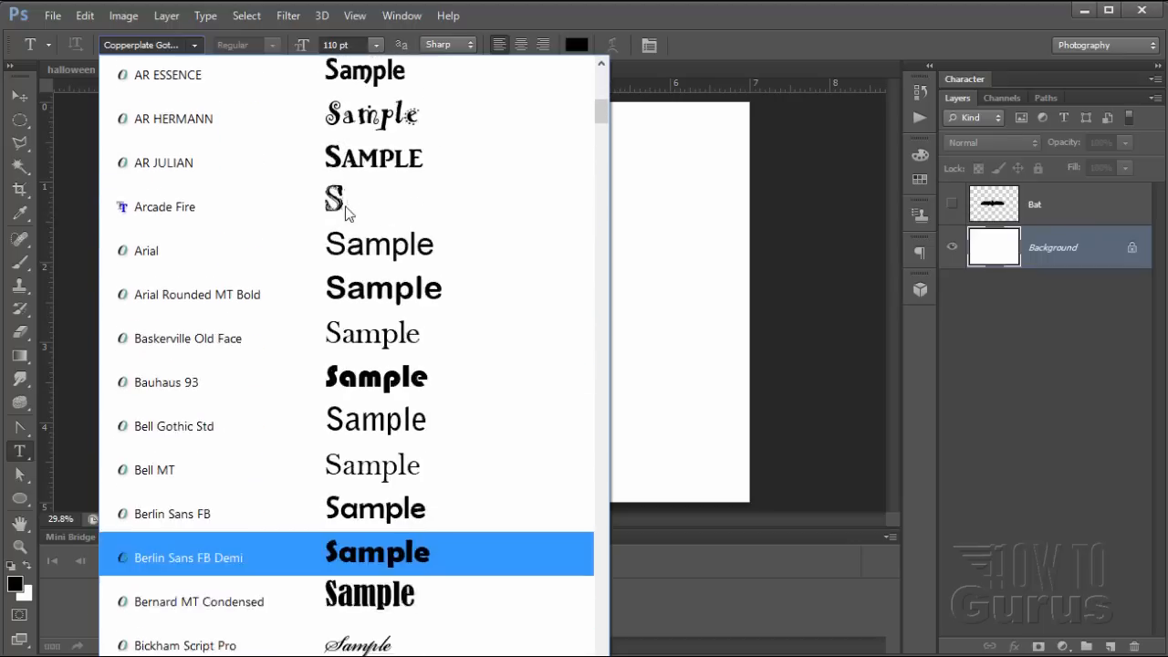
scroll(345, 210, "down", 2)
scroll(345, 212, "up", 2)
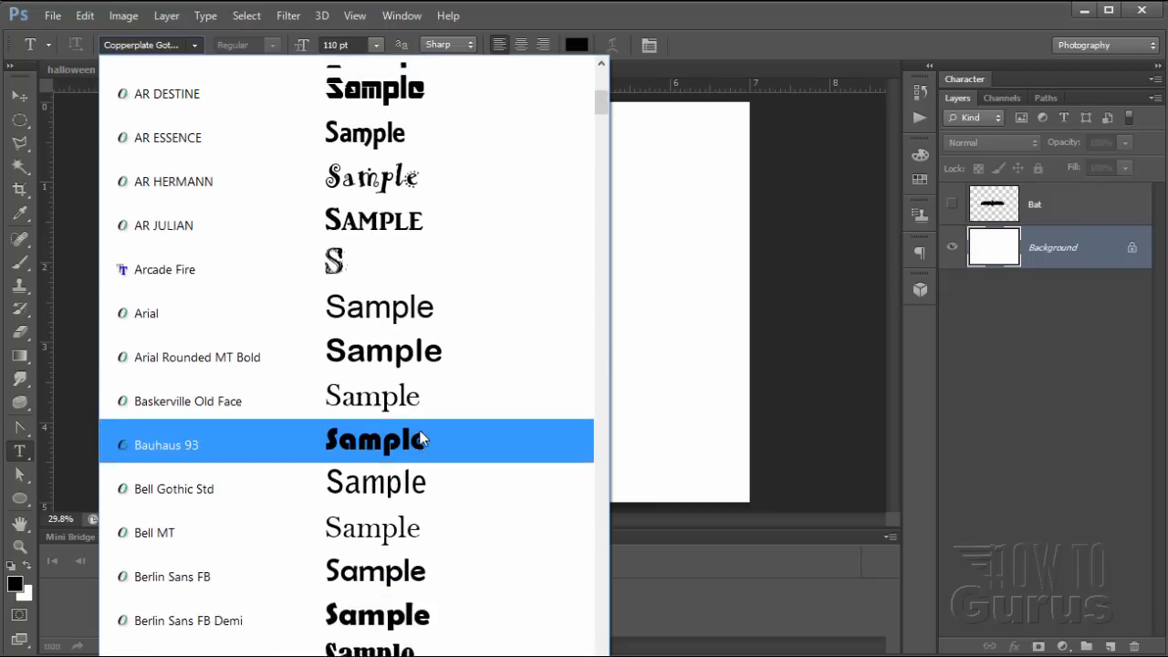
scroll(423, 438, "up", 2)
scroll(419, 438, "up", 3)
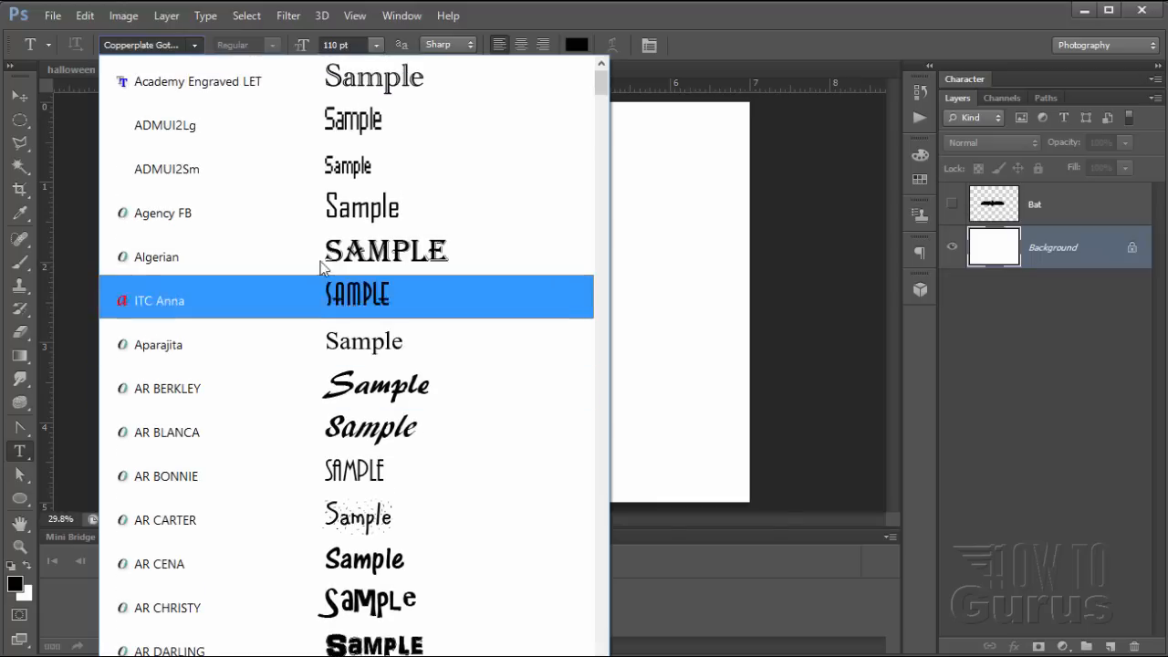
scroll(332, 187, "down", 5)
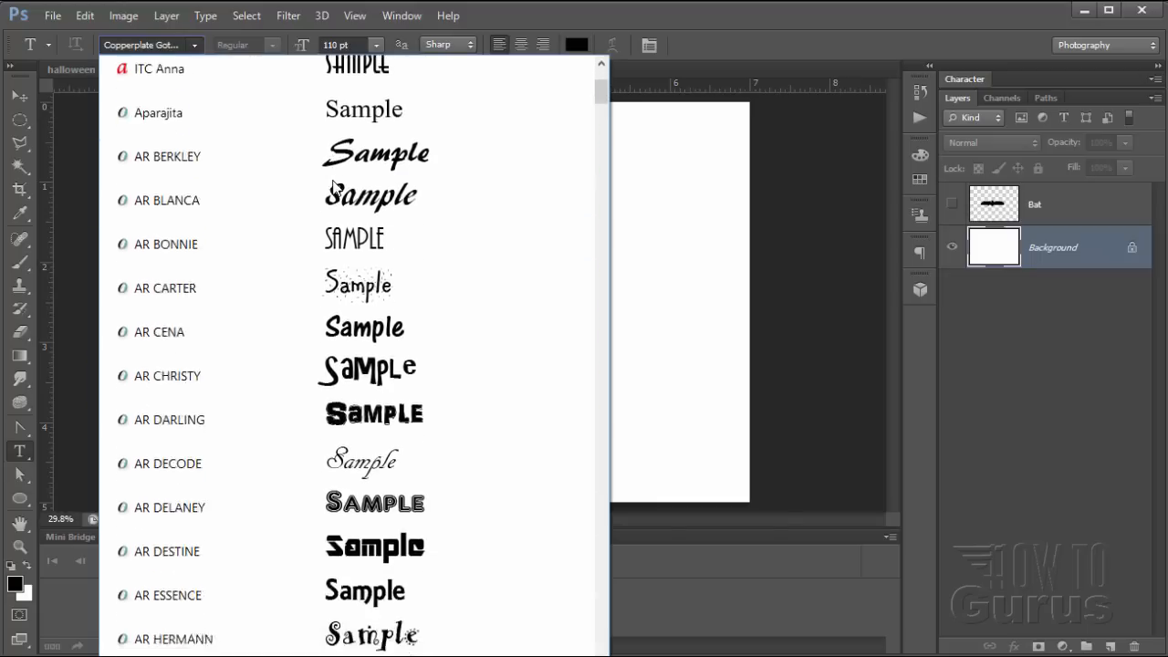
scroll(333, 187, "down", 1)
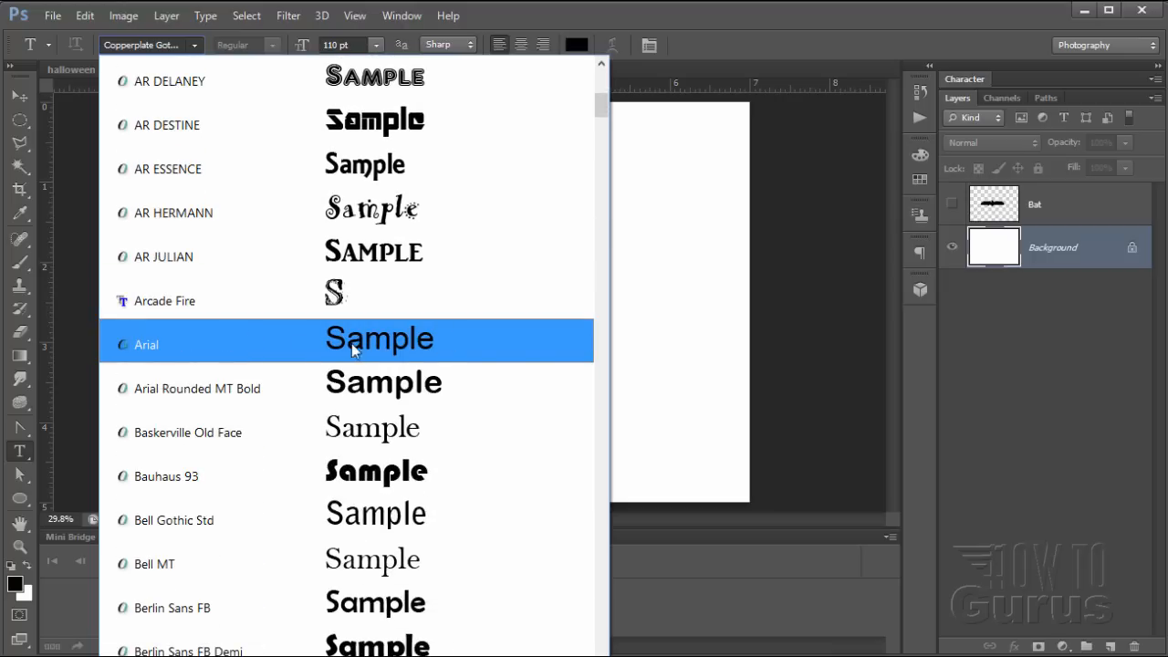
scroll(402, 341, "down", 3)
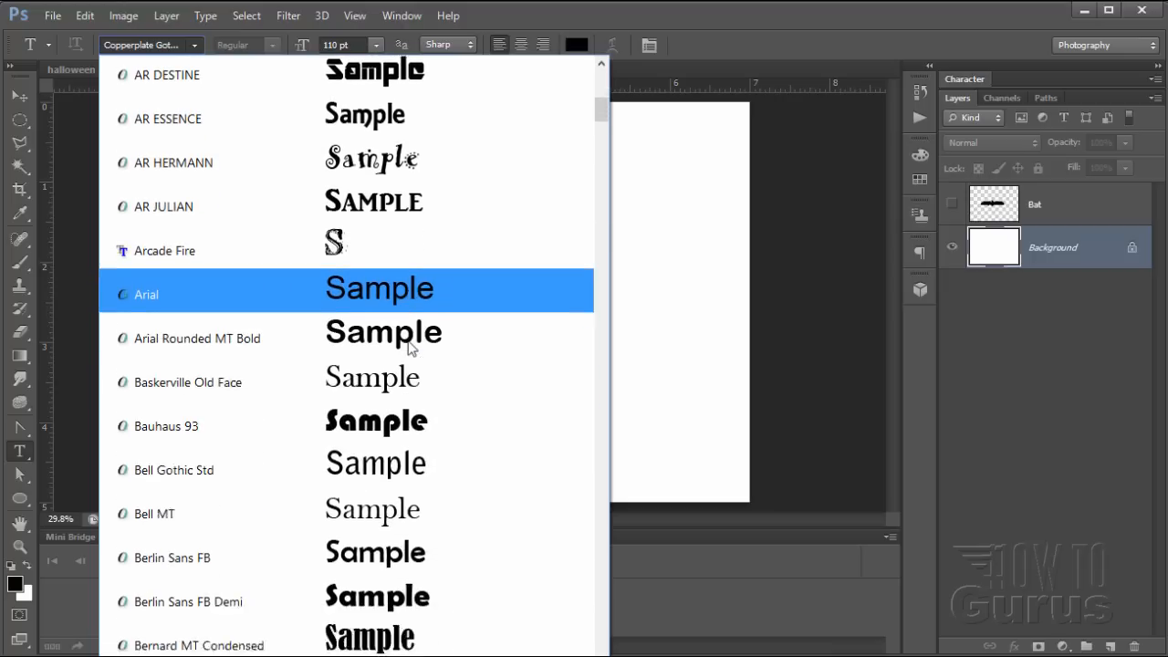
scroll(408, 340, "down", 1)
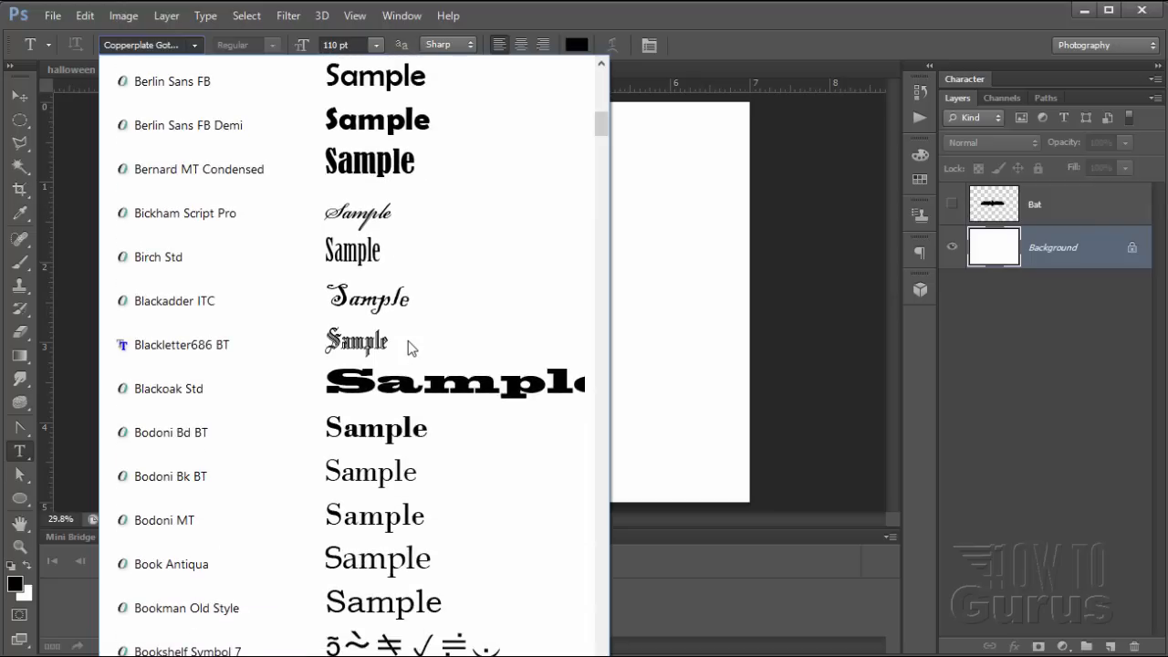
scroll(408, 341, "down", 2)
scroll(408, 341, "up", 3)
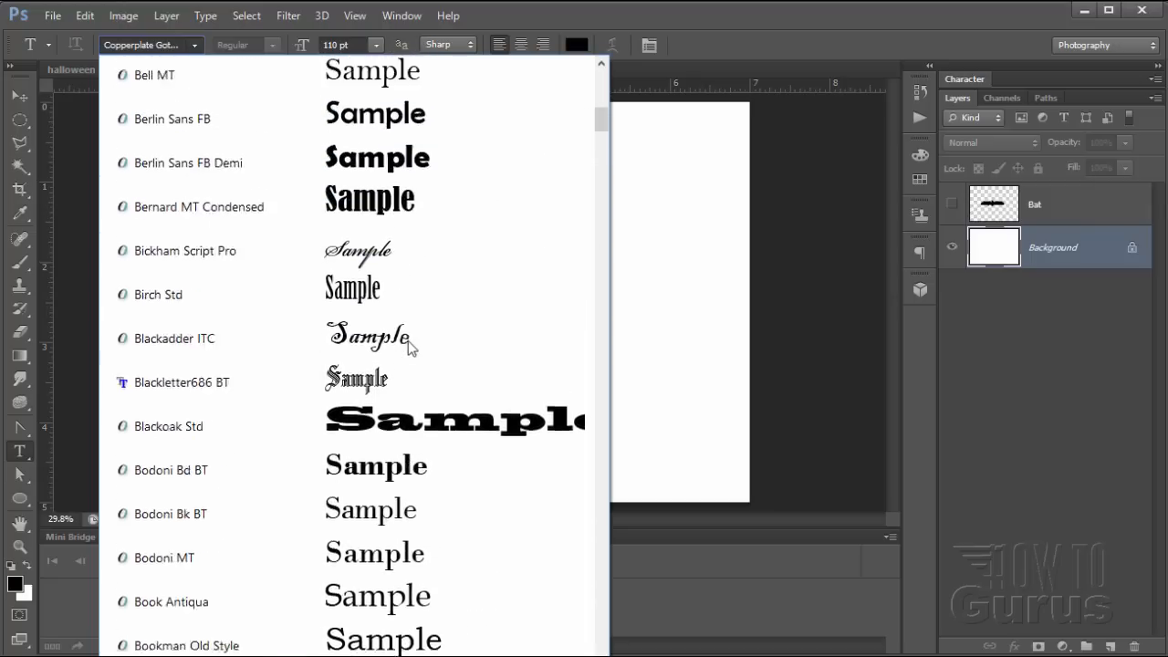
left_click(364, 254)
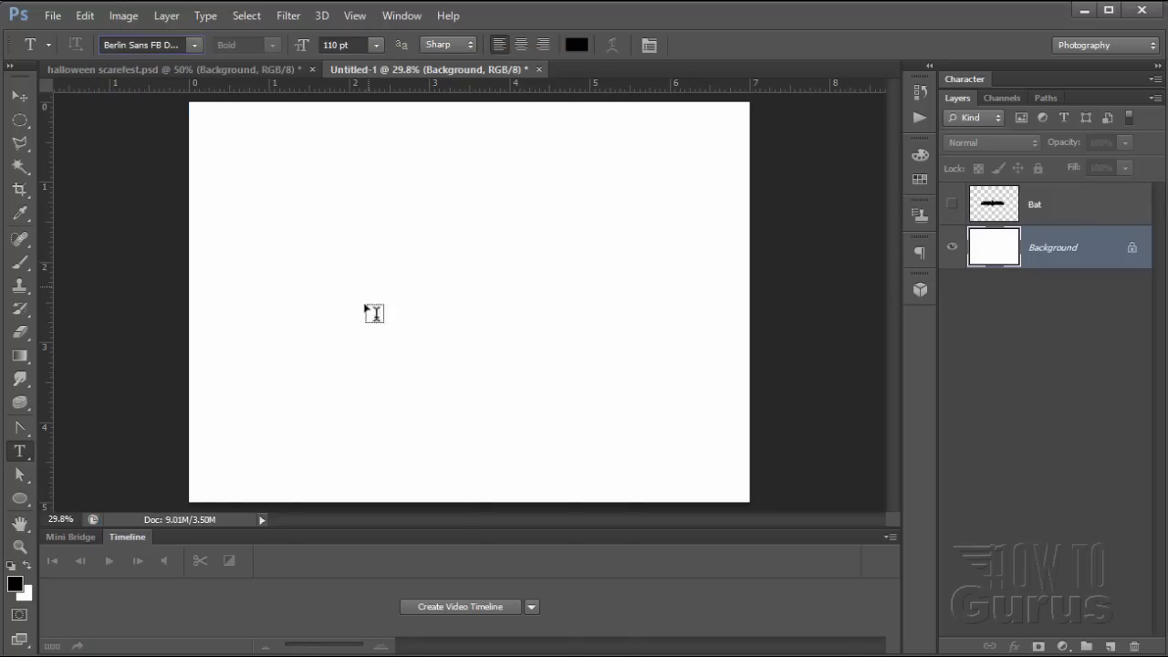
Add the text HALLOWEEN in black at 110 pt across the upper part of the canvas and commit it
left_click(279, 192)
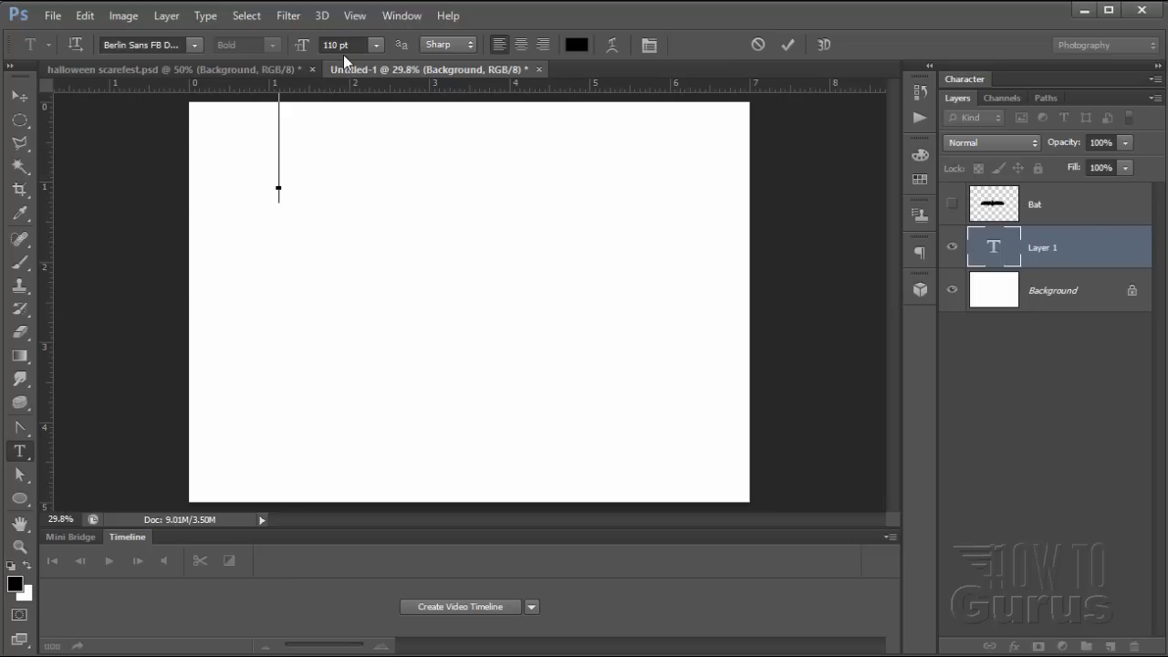
type("HALLOWEEN")
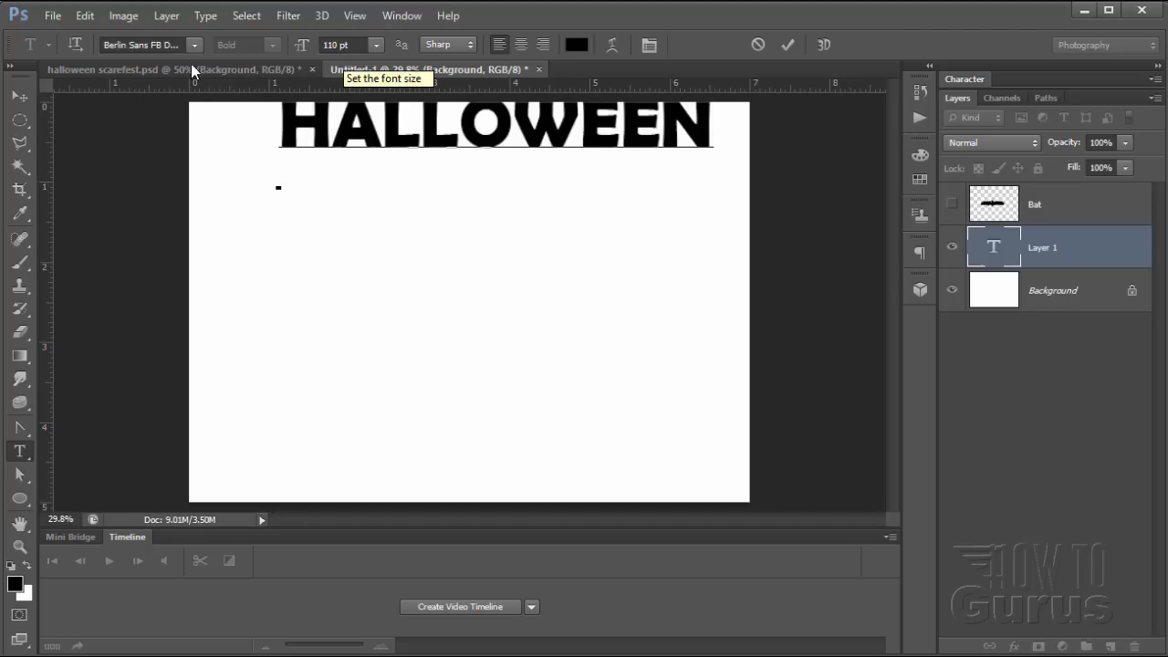
left_click(19, 95)
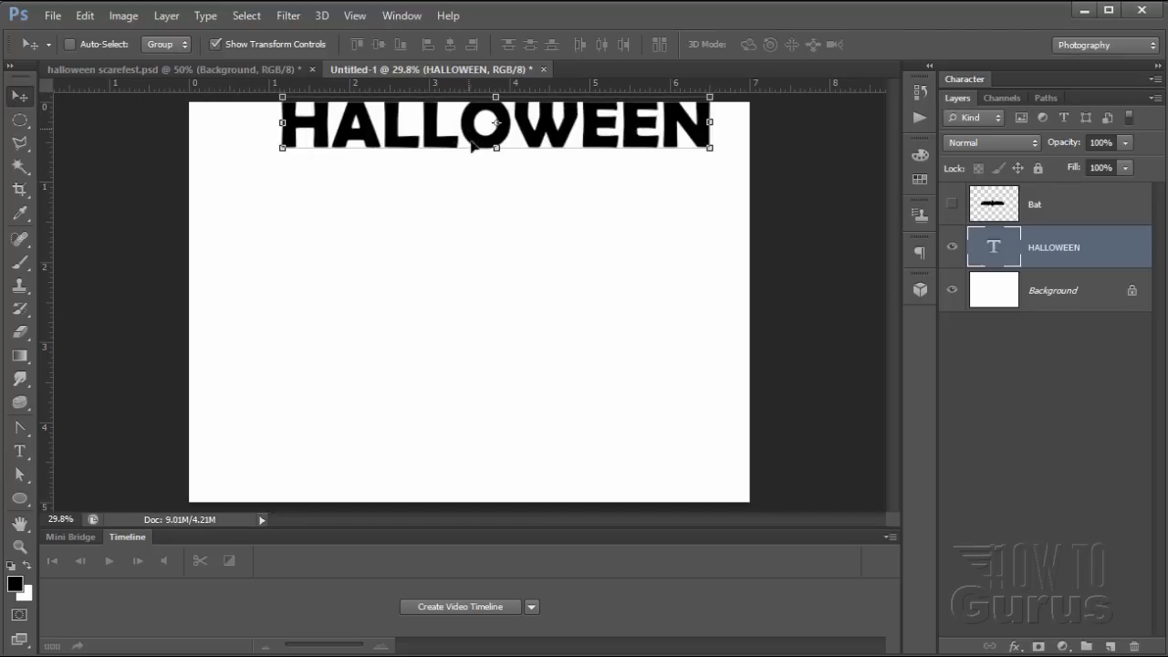
Move the HALLOWEEN text down until it sits centred about 1.5 inches below the canvas's upper edge, and select the Background layer
left_click_drag(461, 133, 451, 208)
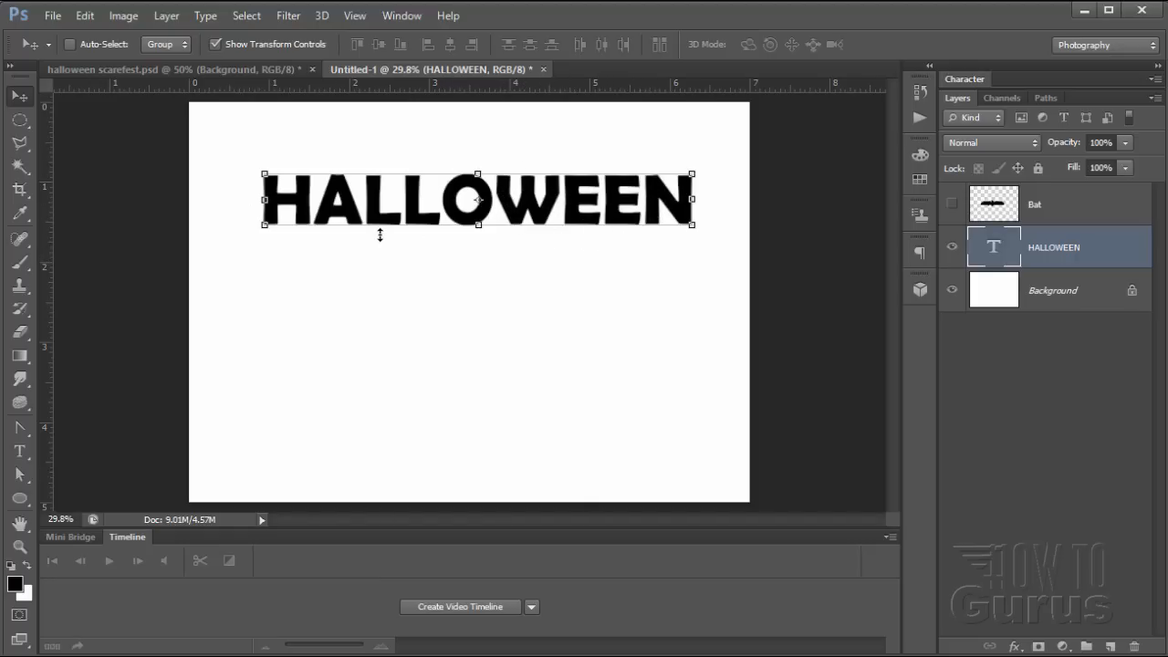
left_click_drag(429, 229, 421, 259)
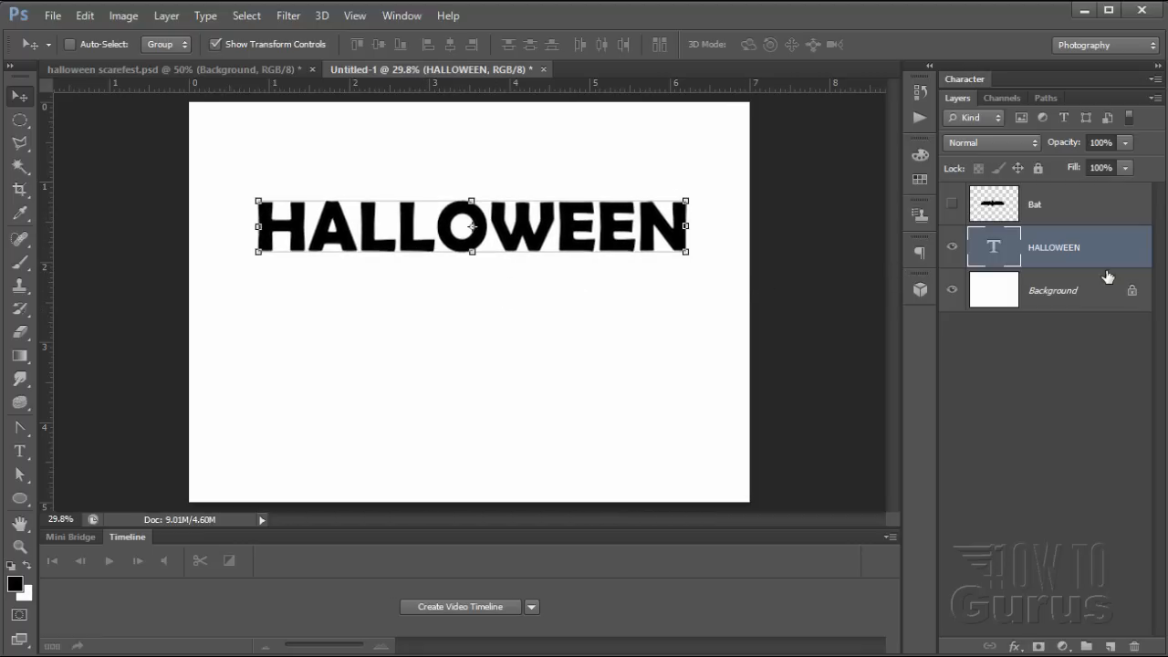
left_click(1055, 296)
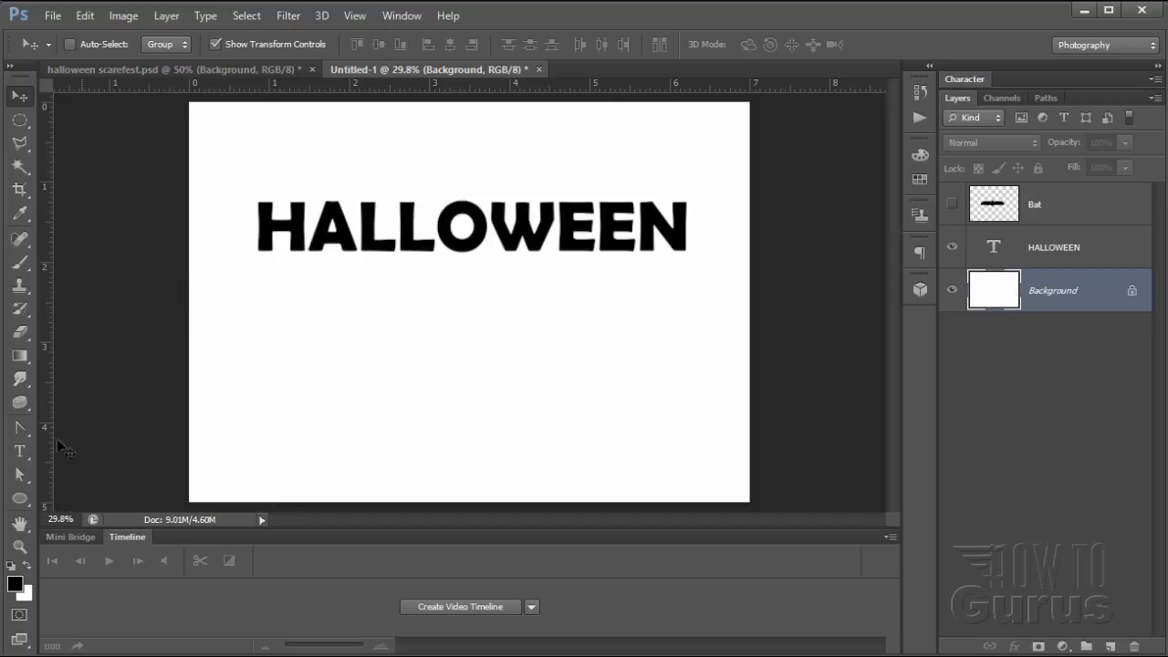
Set the Type tool's font to Copperplate Gothic Bold
left_click(20, 450)
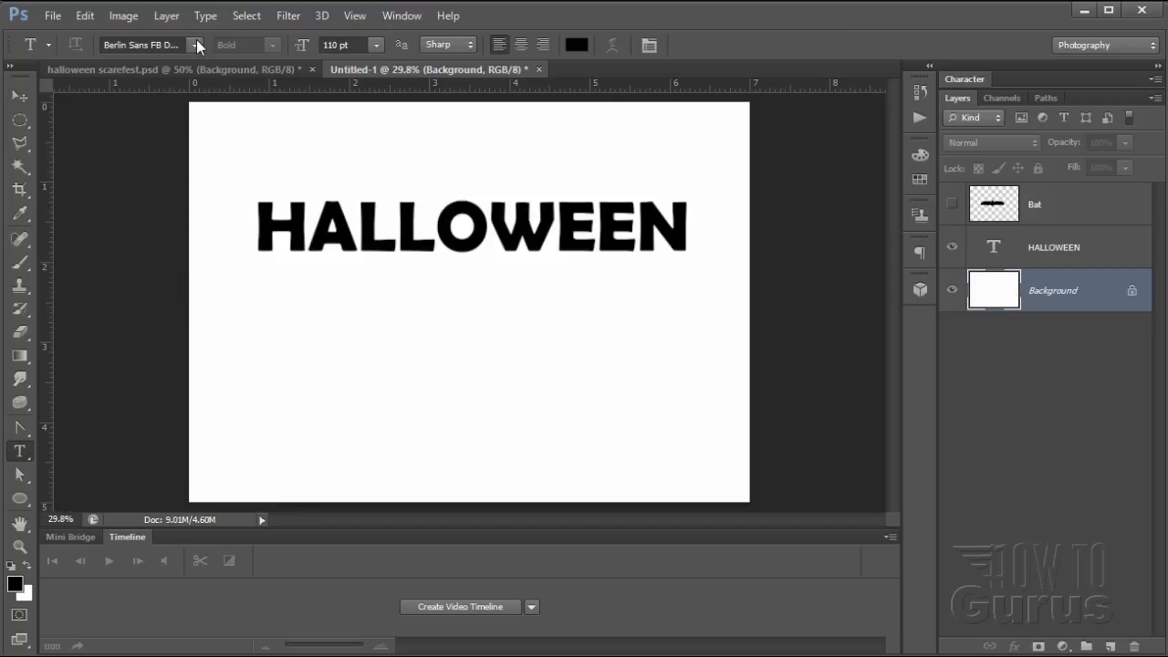
left_click(196, 43)
scroll(229, 248, "down", 5)
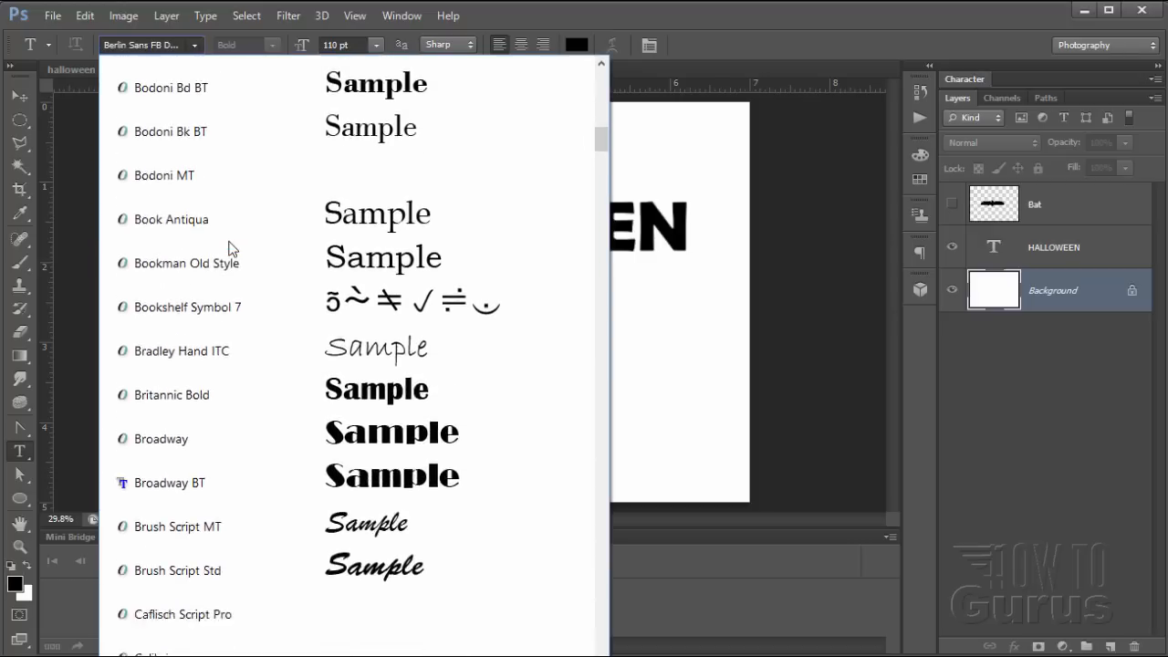
scroll(229, 248, "down", 5)
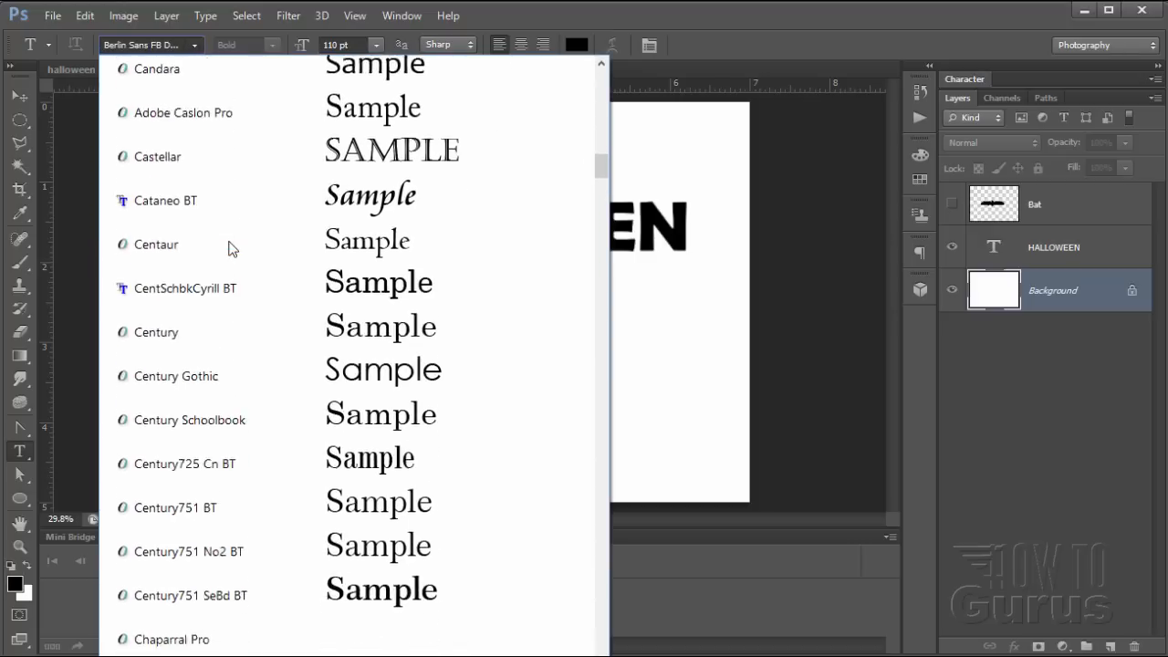
scroll(229, 248, "down", 5)
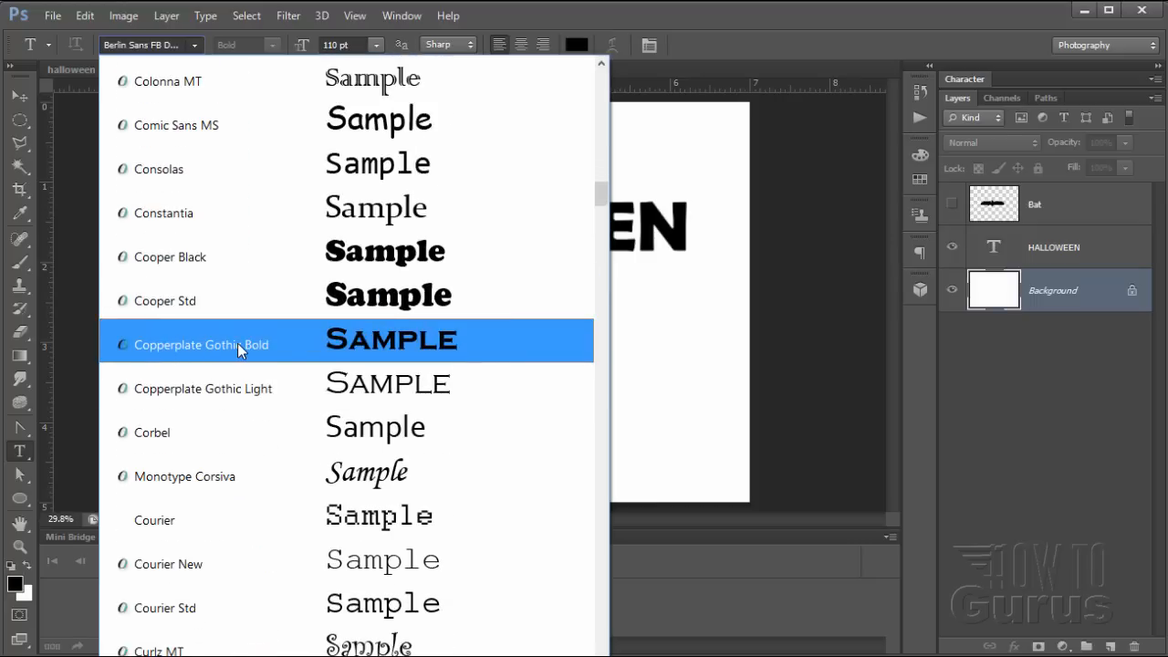
left_click(241, 349)
Add the text ScareFest in black at 110 pt and position it below HALLOWEEN, lining up their left edges
left_click(288, 368)
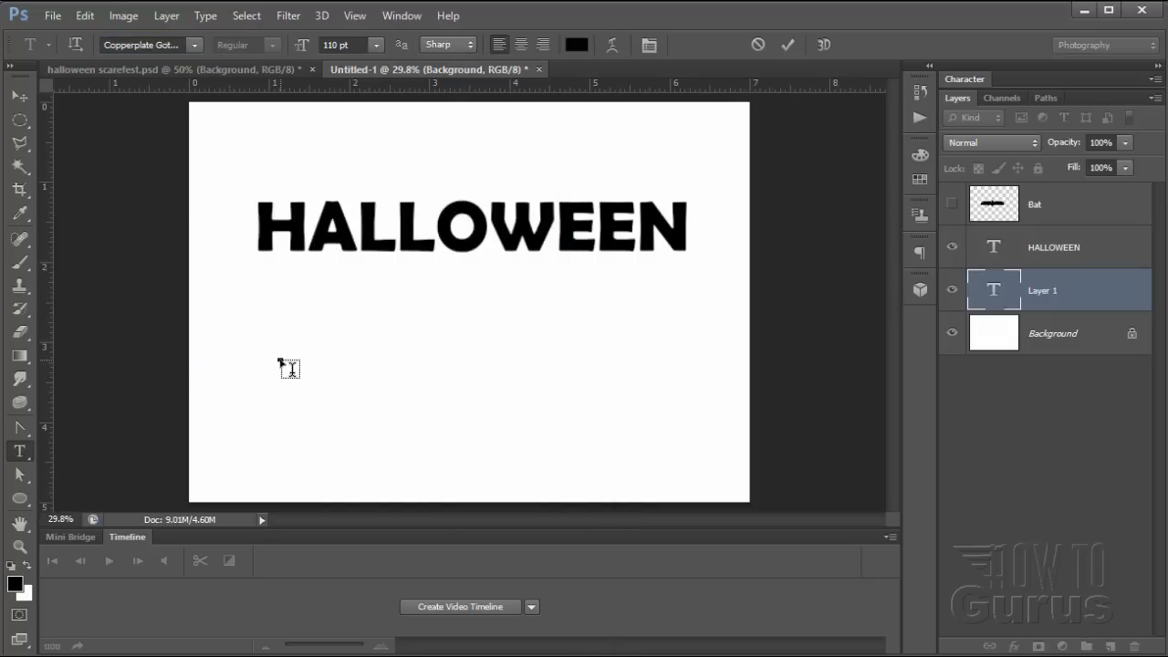
type("ScareFest")
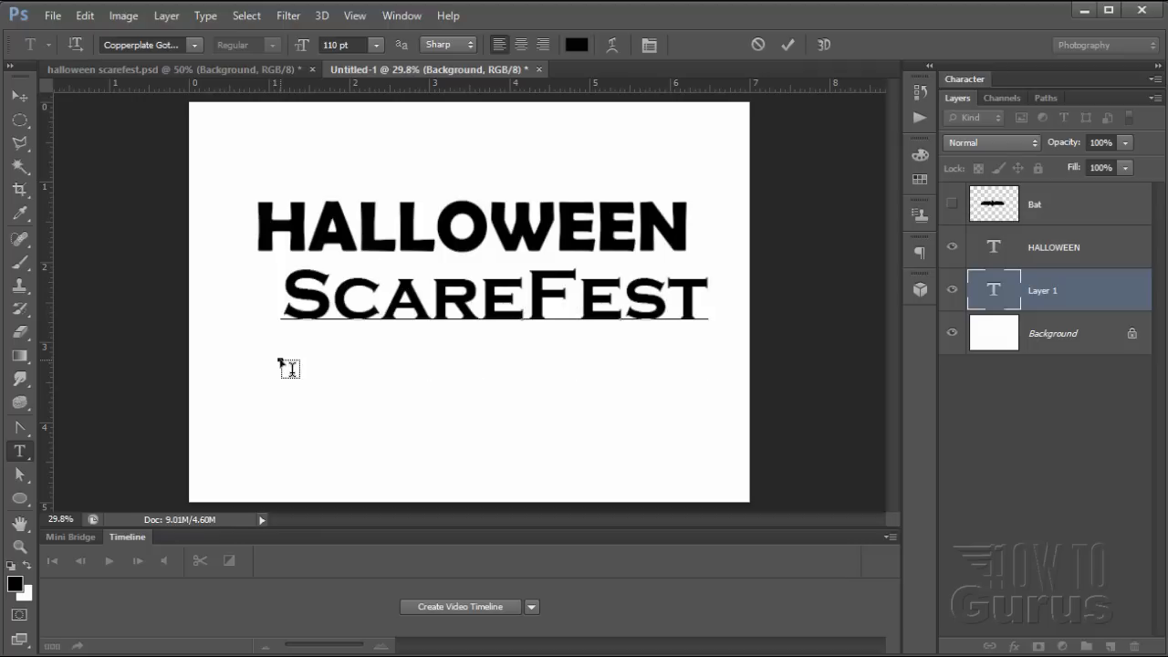
left_click(19, 95)
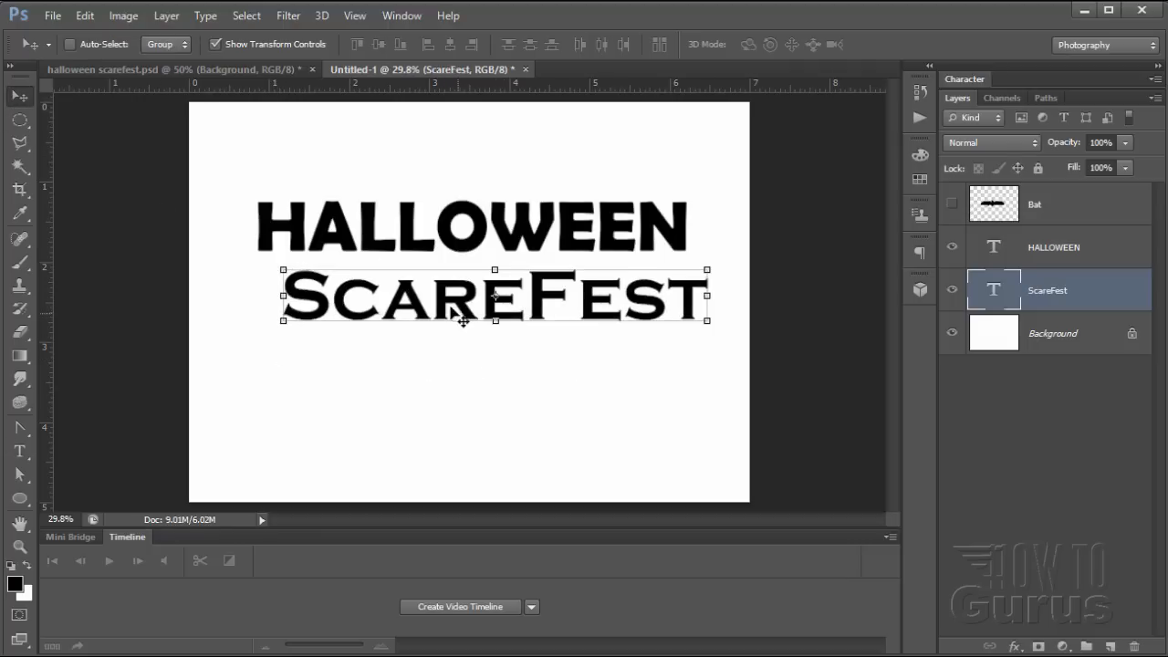
left_click_drag(426, 301, 405, 356)
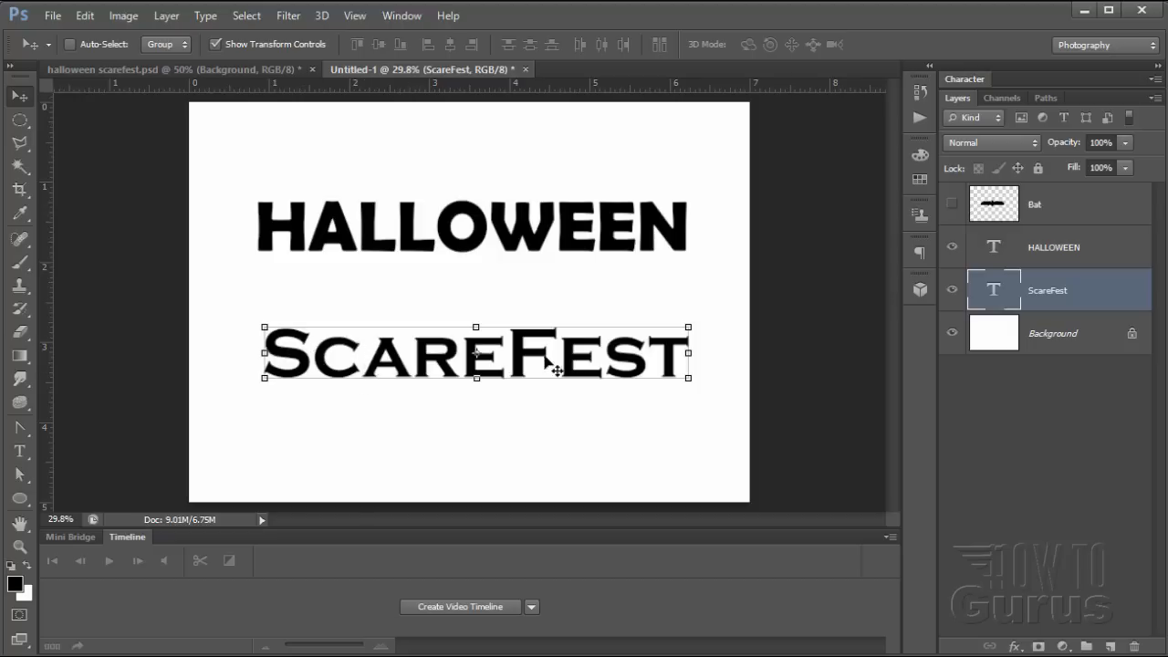
left_click_drag(518, 363, 509, 368)
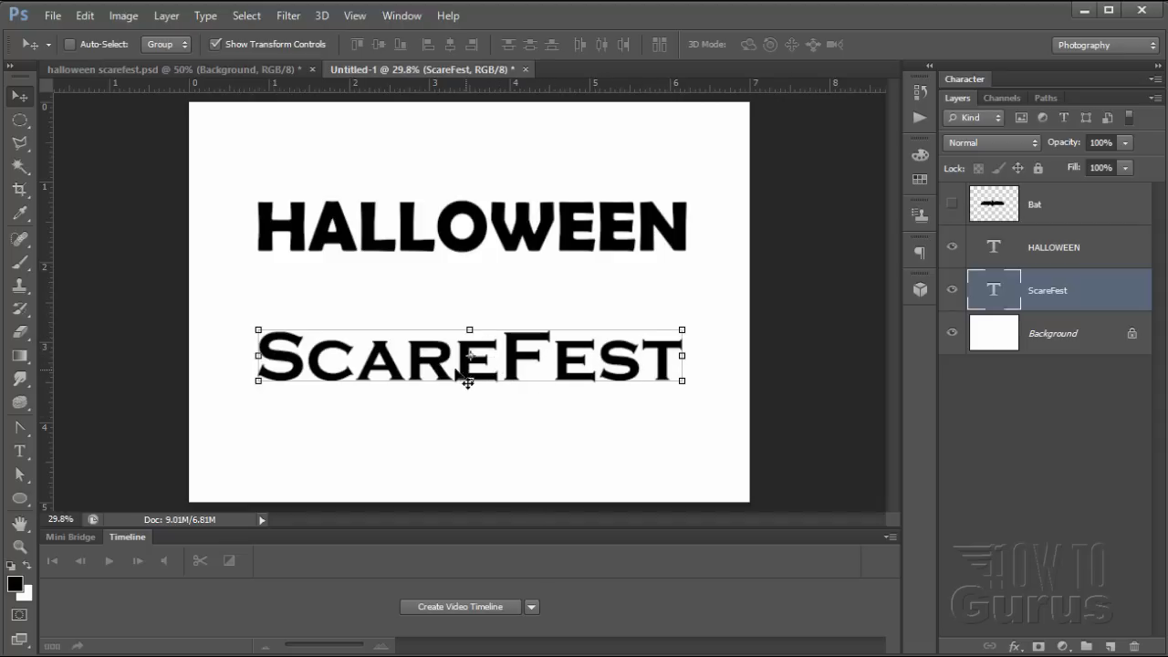
Hide the ScareFest layer and move the HALLOWEEN text straight down to just above the canvas's vertical middle
left_click(951, 292)
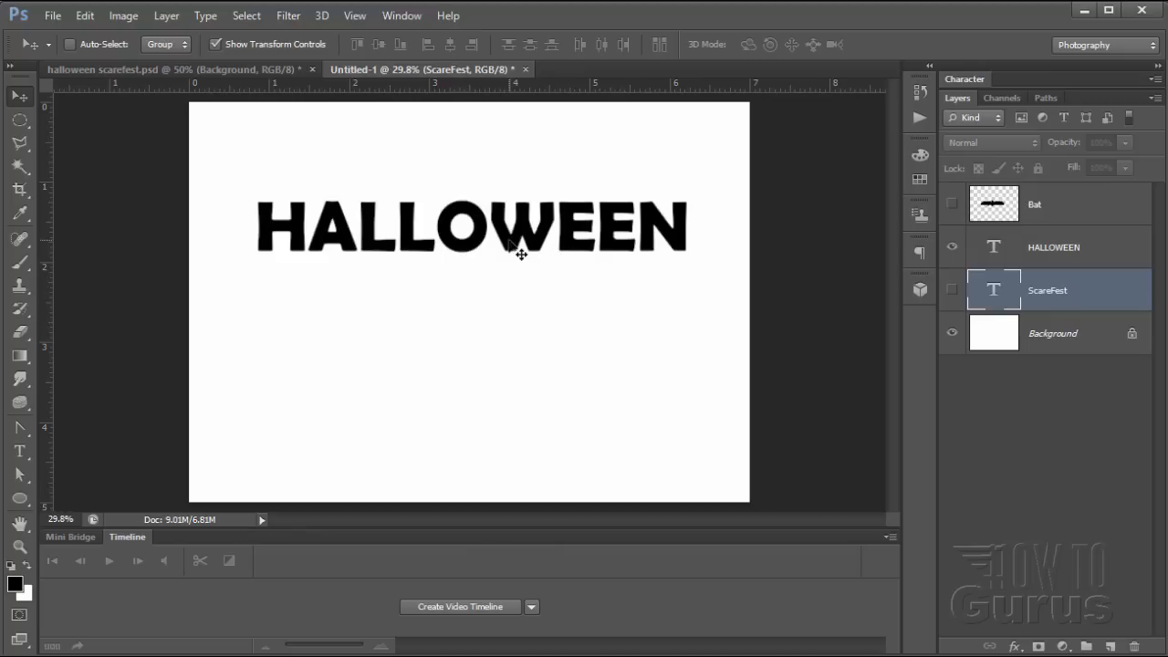
left_click(1049, 250)
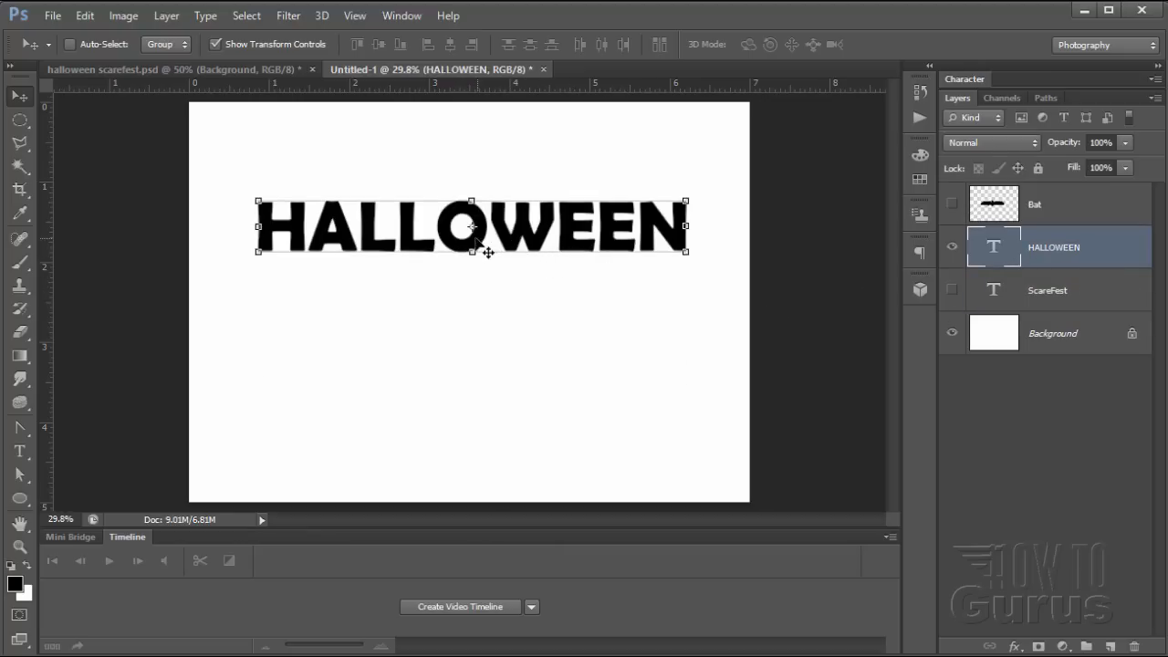
left_click_drag(475, 239, 476, 286)
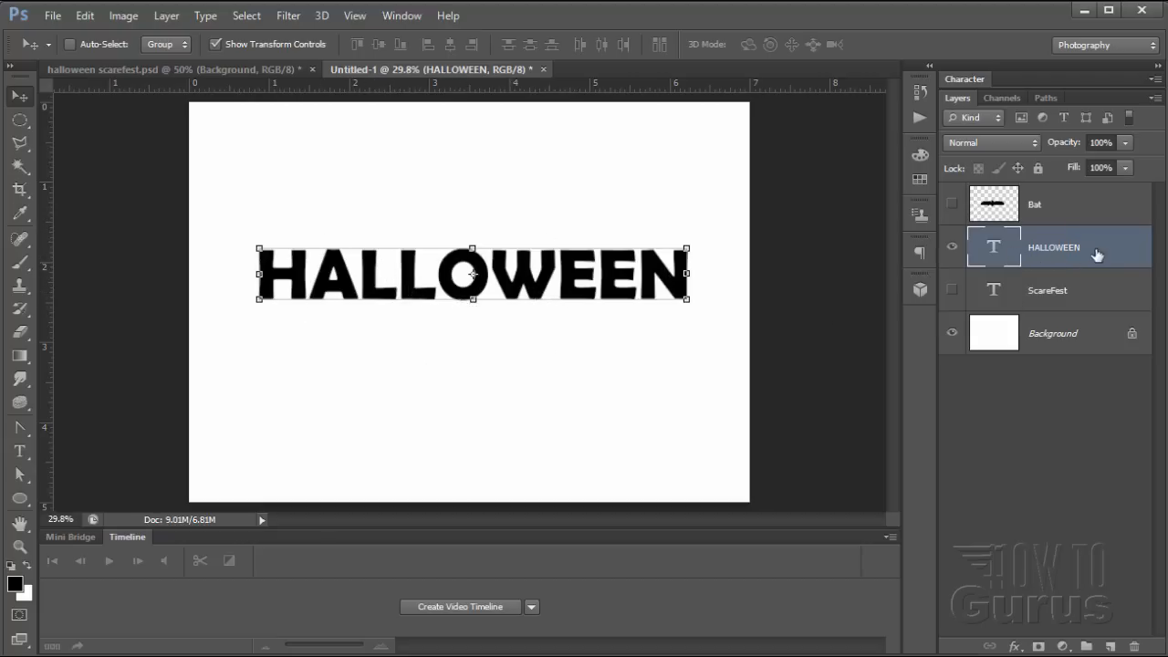
Duplicate the HALLOWEEN text layer with the original hidden, and convert the copy to a shape
left_click_drag(1070, 261, 1110, 645)
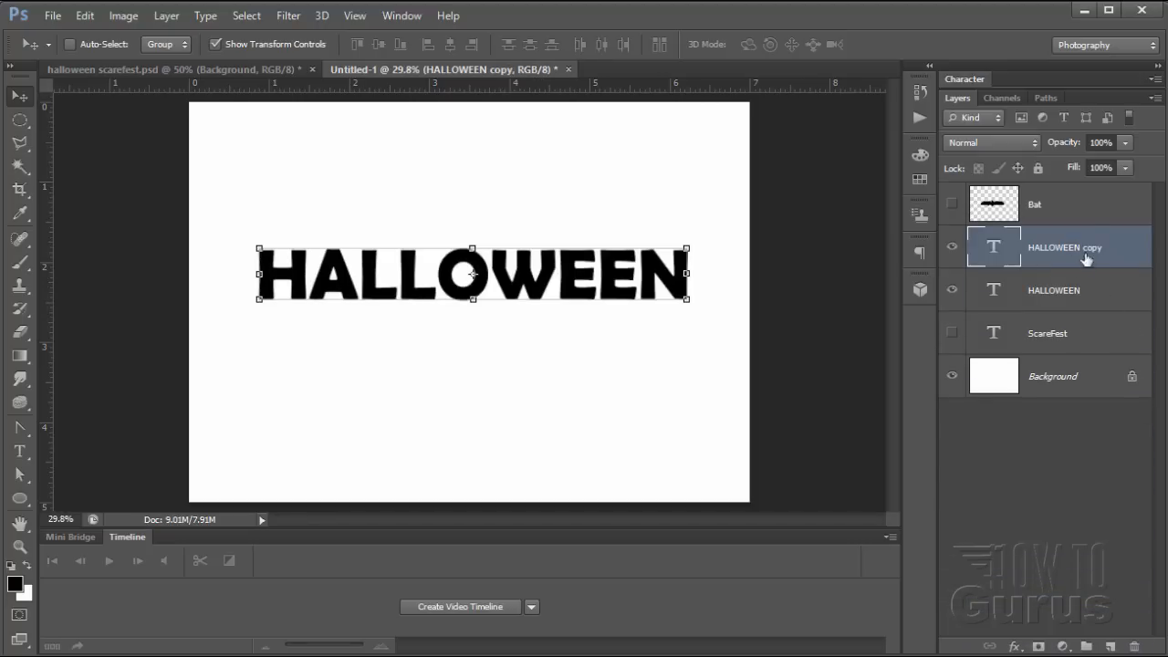
left_click(951, 290)
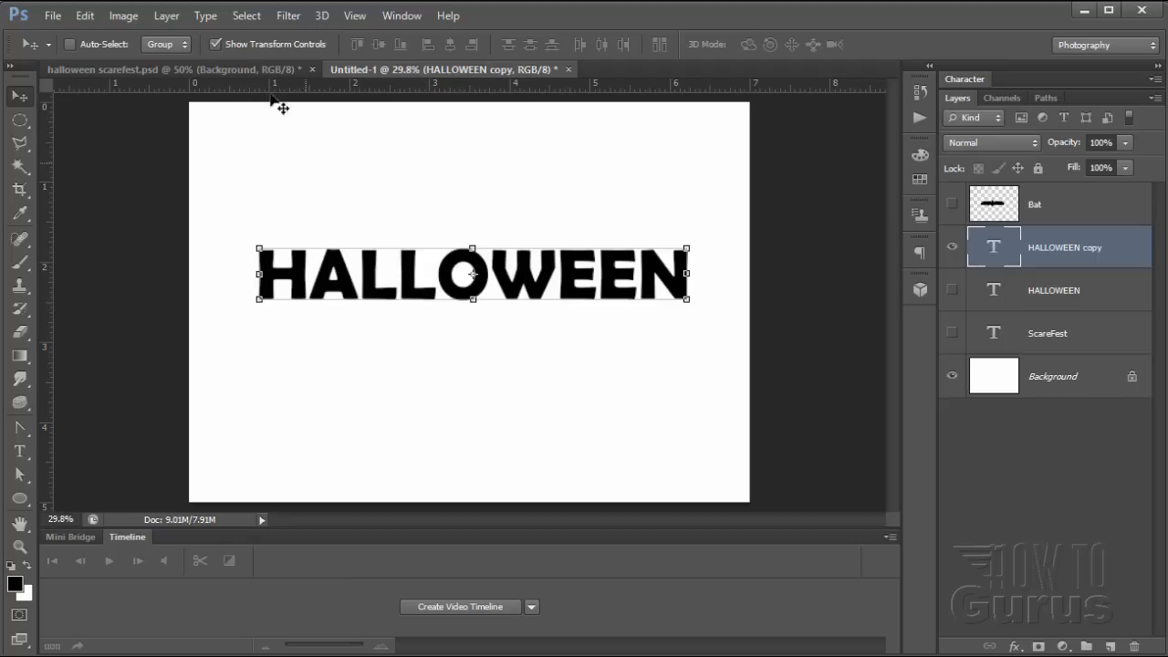
left_click(205, 15)
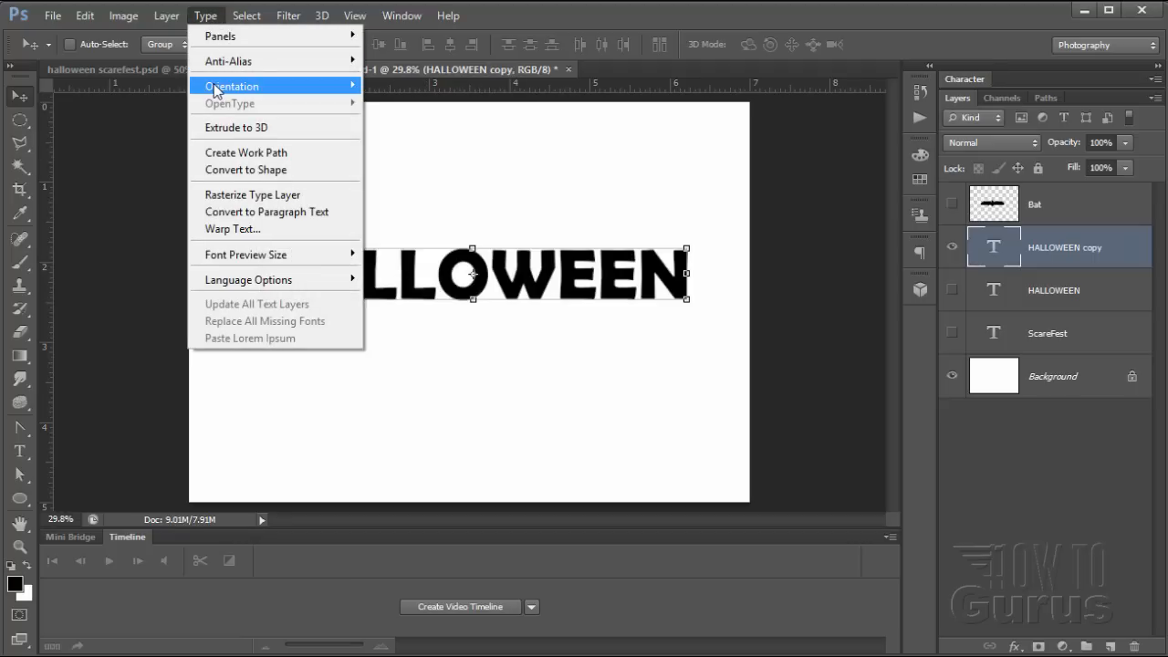
left_click(265, 179)
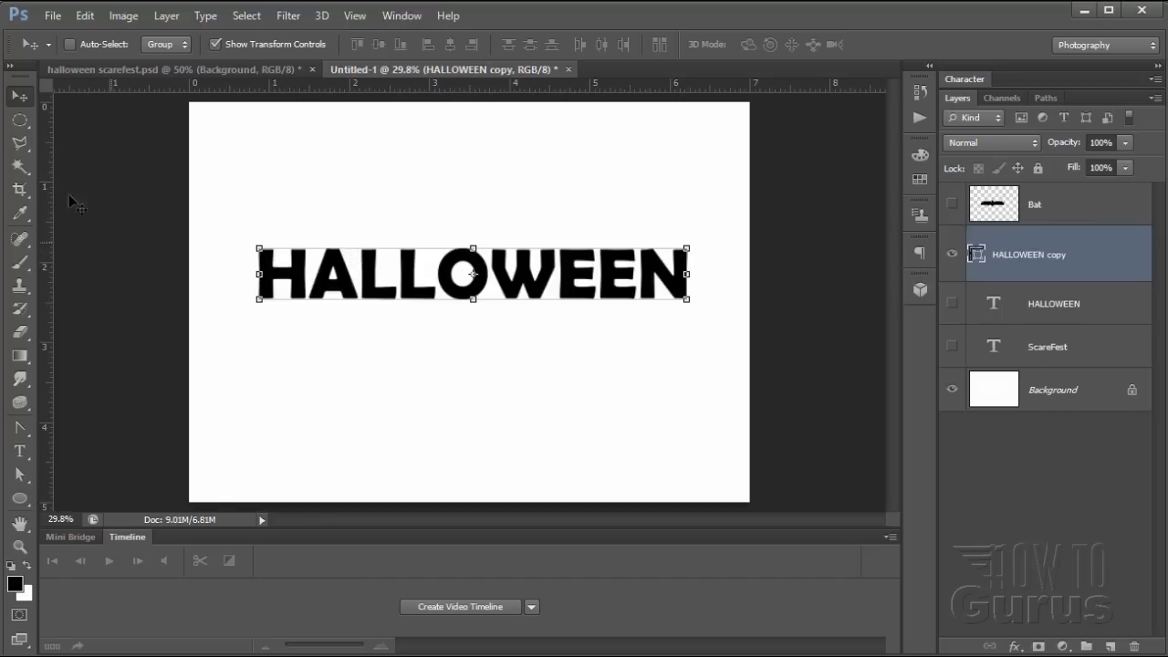
Zoom to 200% on the H of the HALLOWEEN shape and show its path's anchor points with the Direct Selection tool
left_click(19, 545)
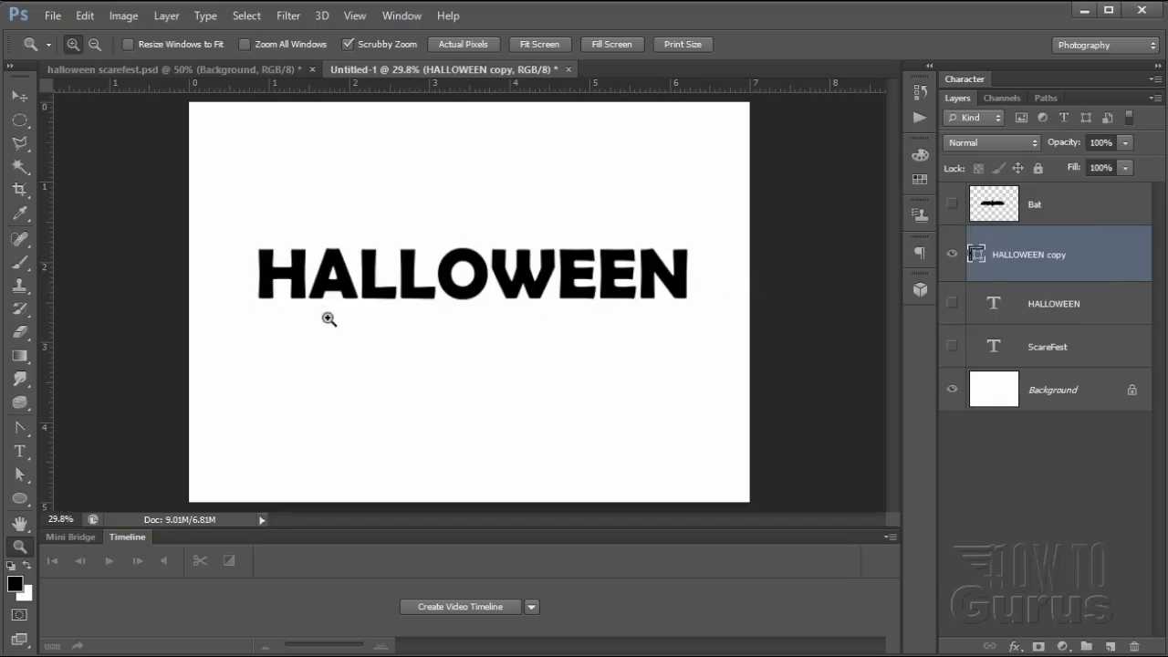
left_click(271, 282)
left_click(273, 274)
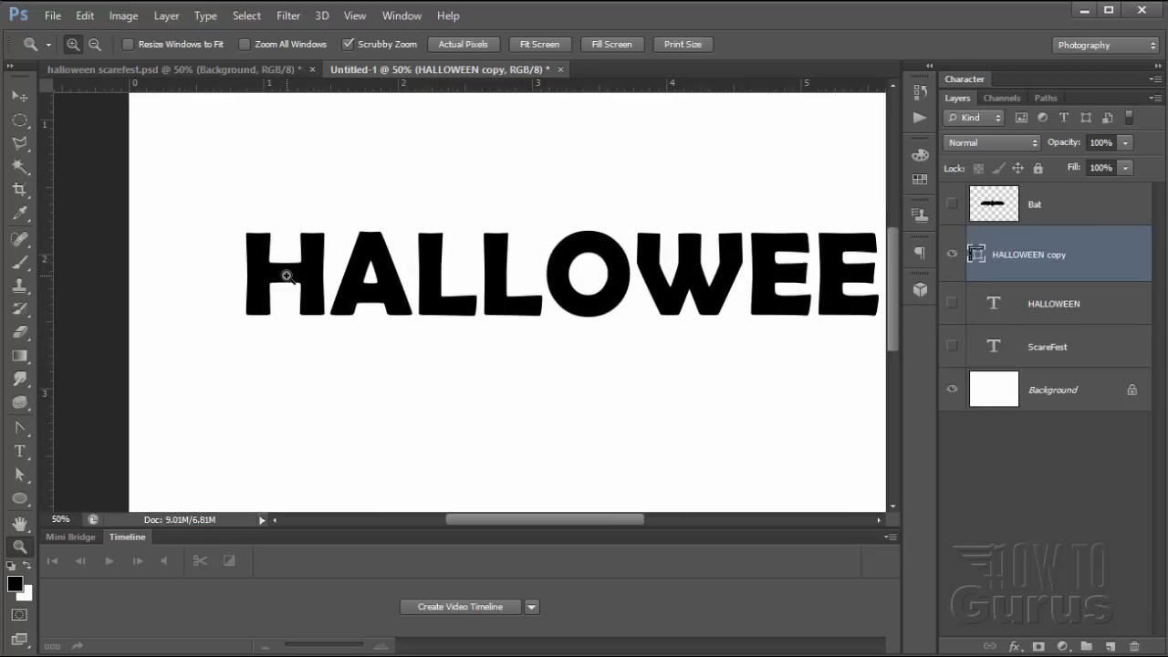
left_click(290, 277)
left_click(292, 274)
left_click(287, 291)
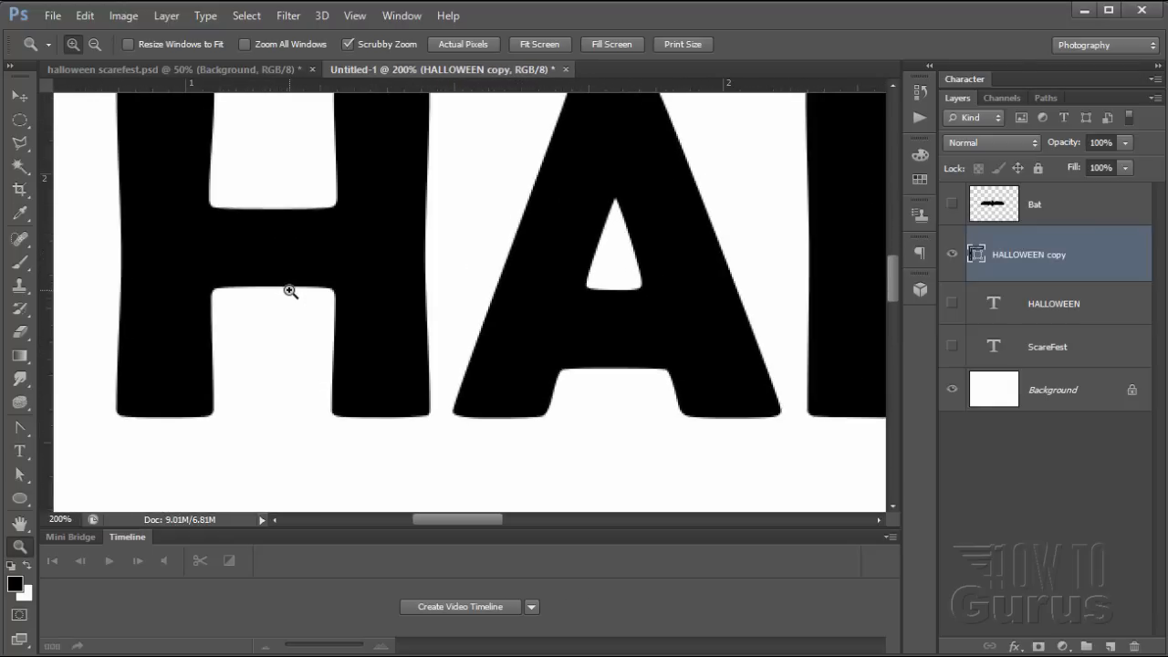
scroll(289, 290, "up", 1)
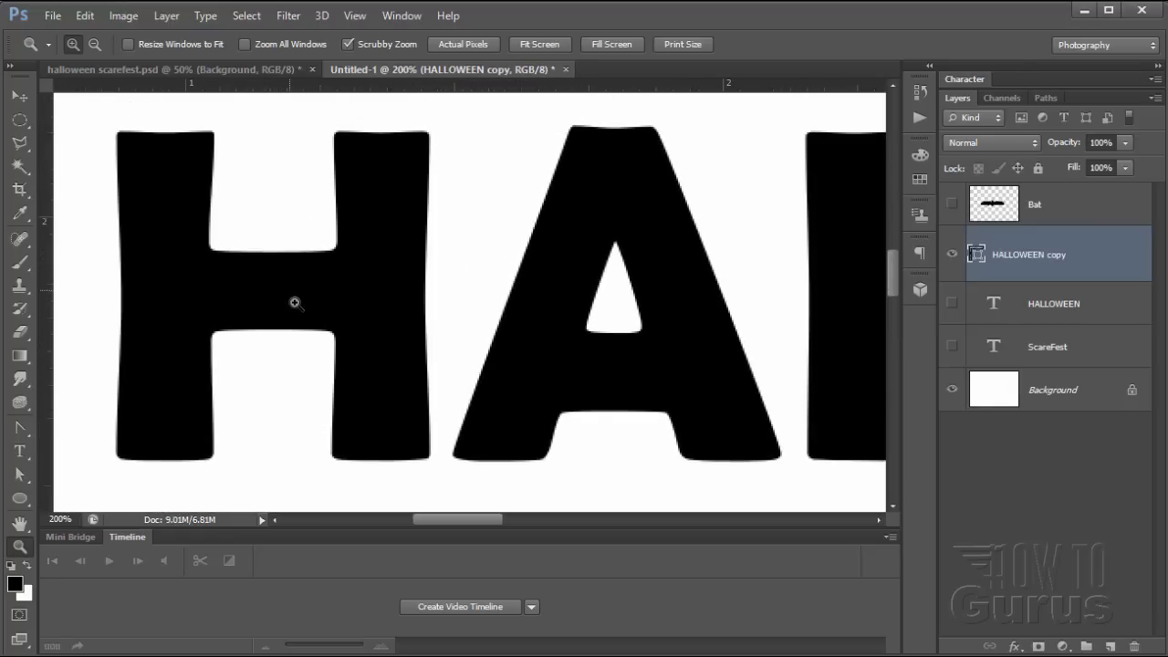
left_click_drag(485, 518, 470, 519)
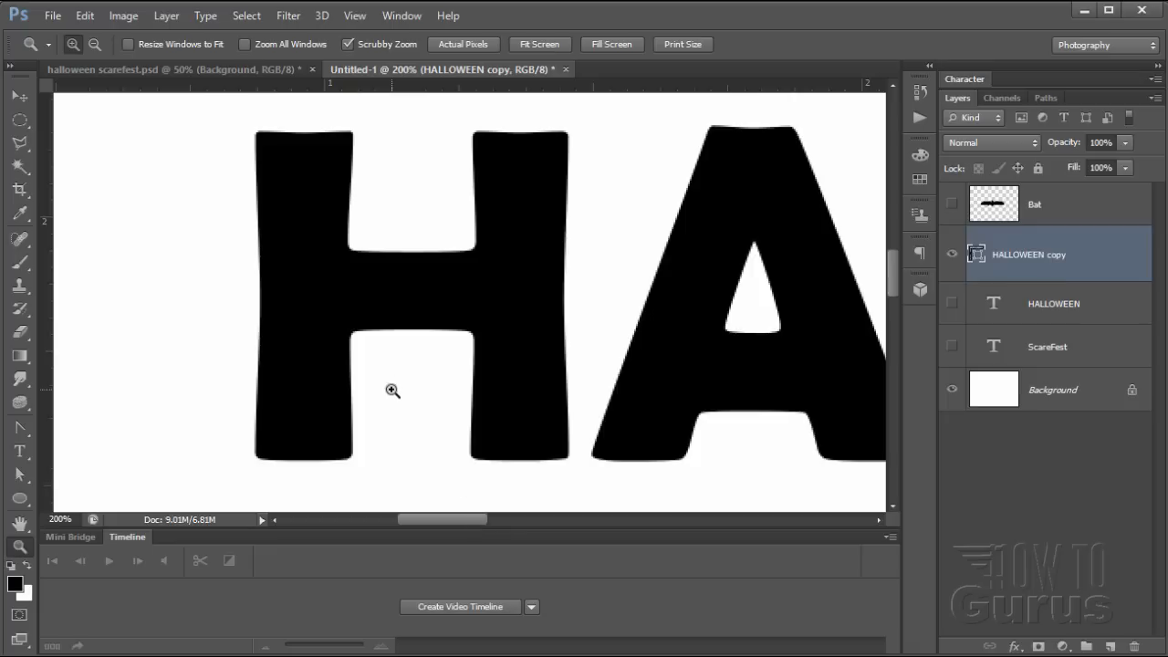
left_click(17, 99)
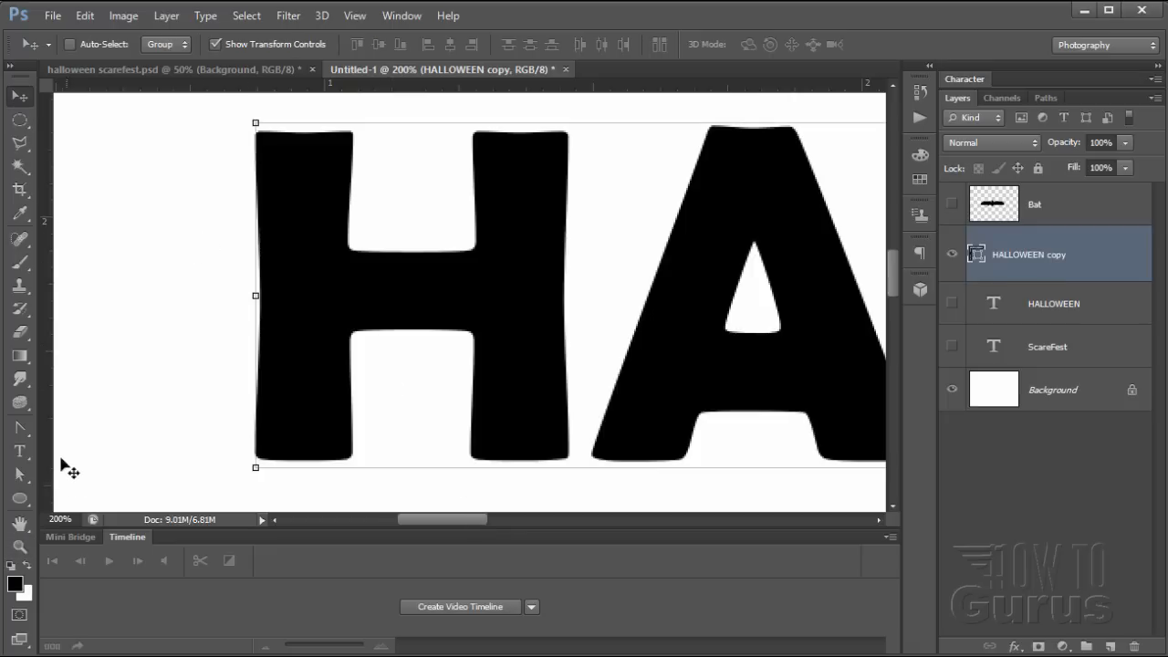
left_click(20, 476)
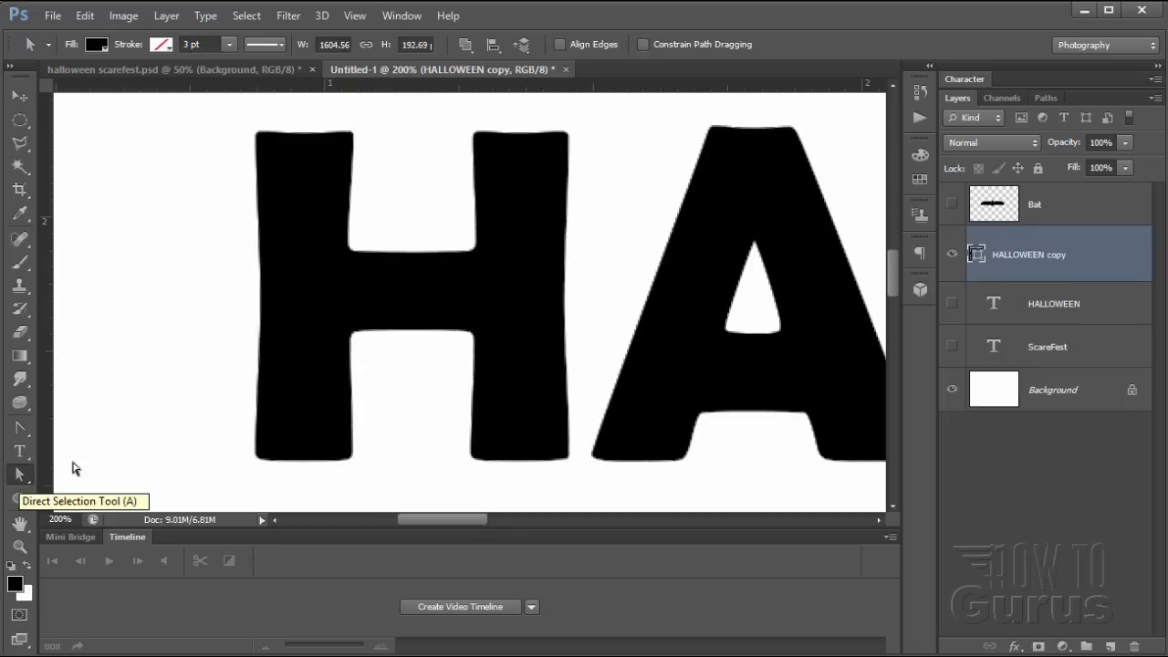
left_click(262, 322)
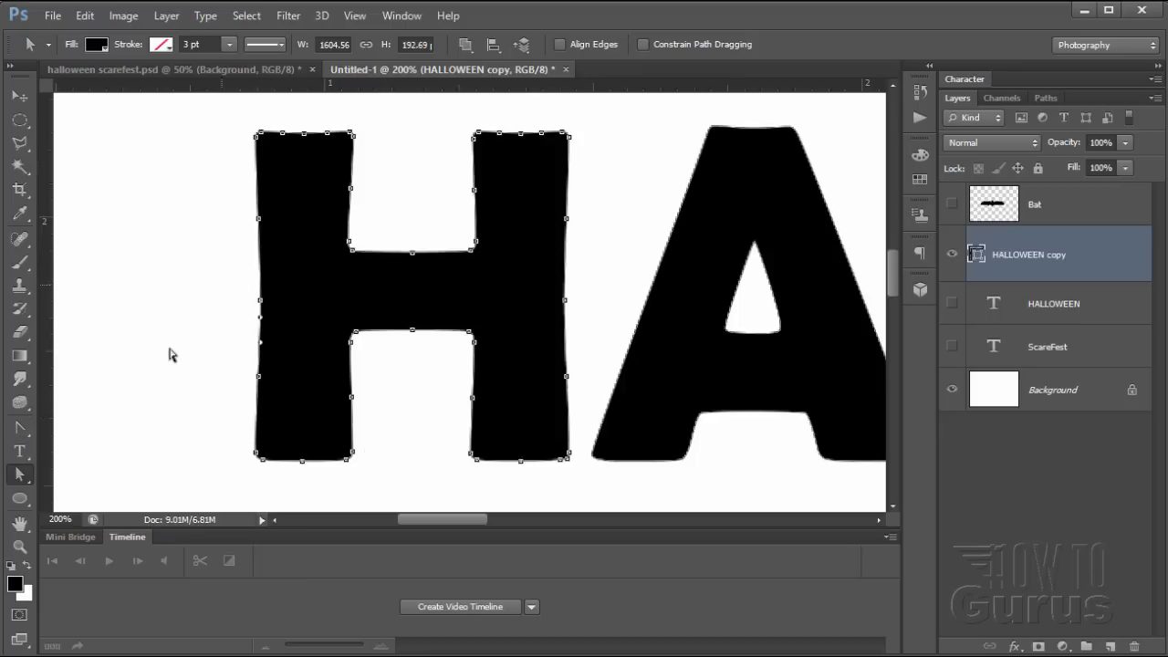
Convert the curved anchor points around the H's outline to corner points with the Convert Point tool, and return to the Direct Selection tool
left_click(22, 431)
left_click(22, 434)
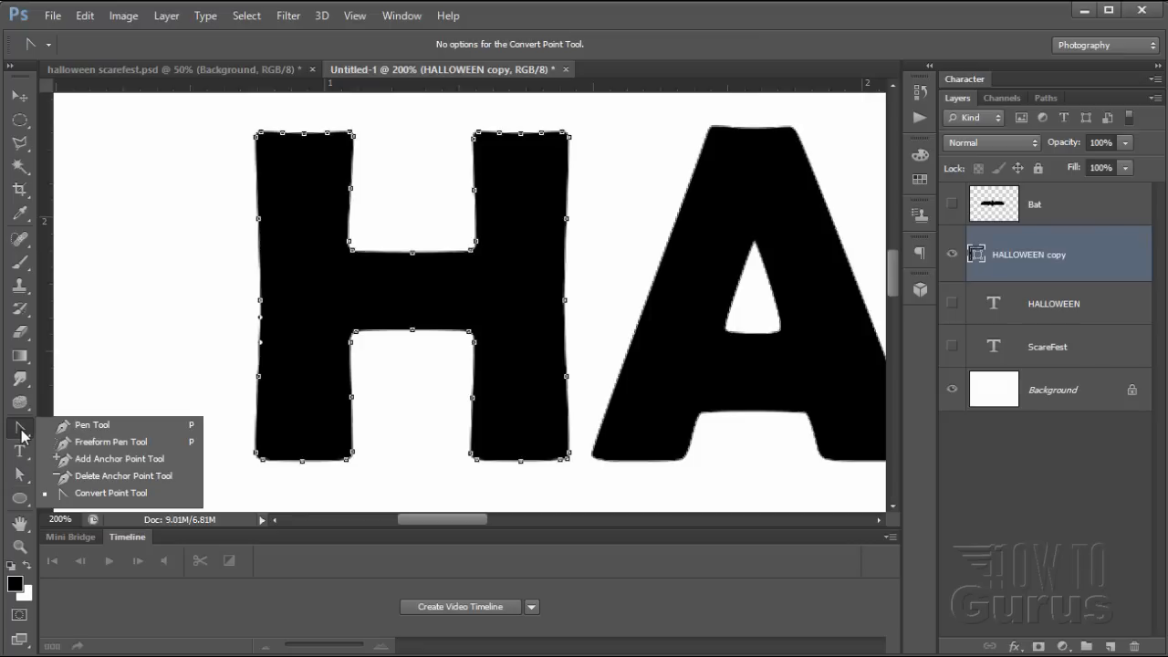
left_click(112, 494)
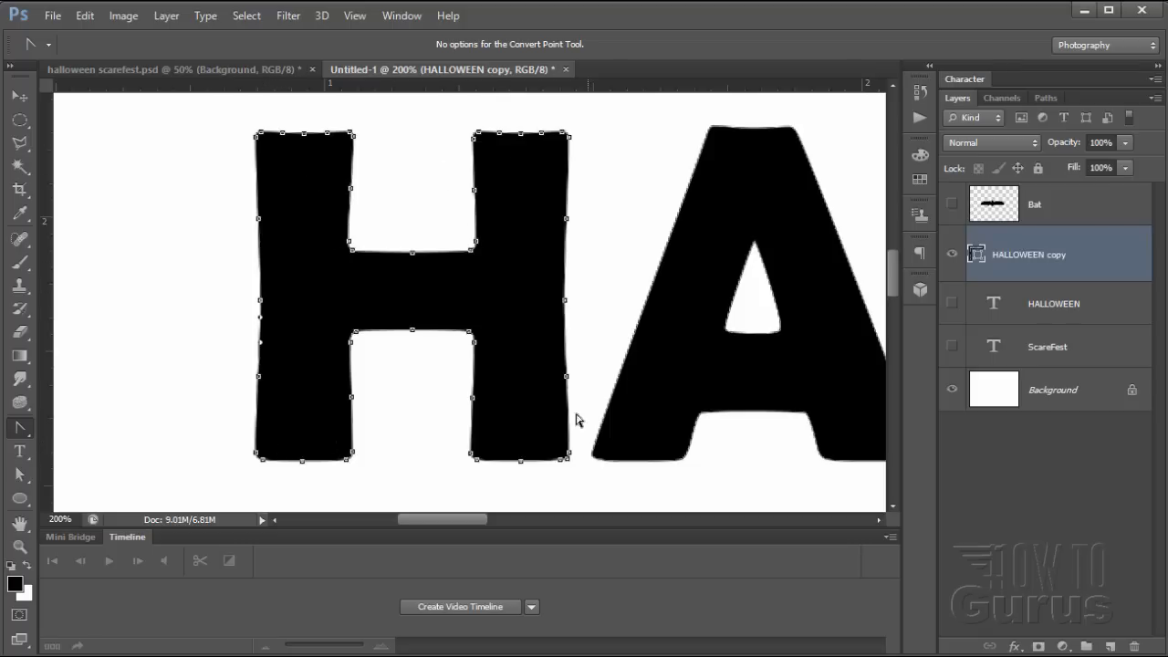
left_click(256, 453)
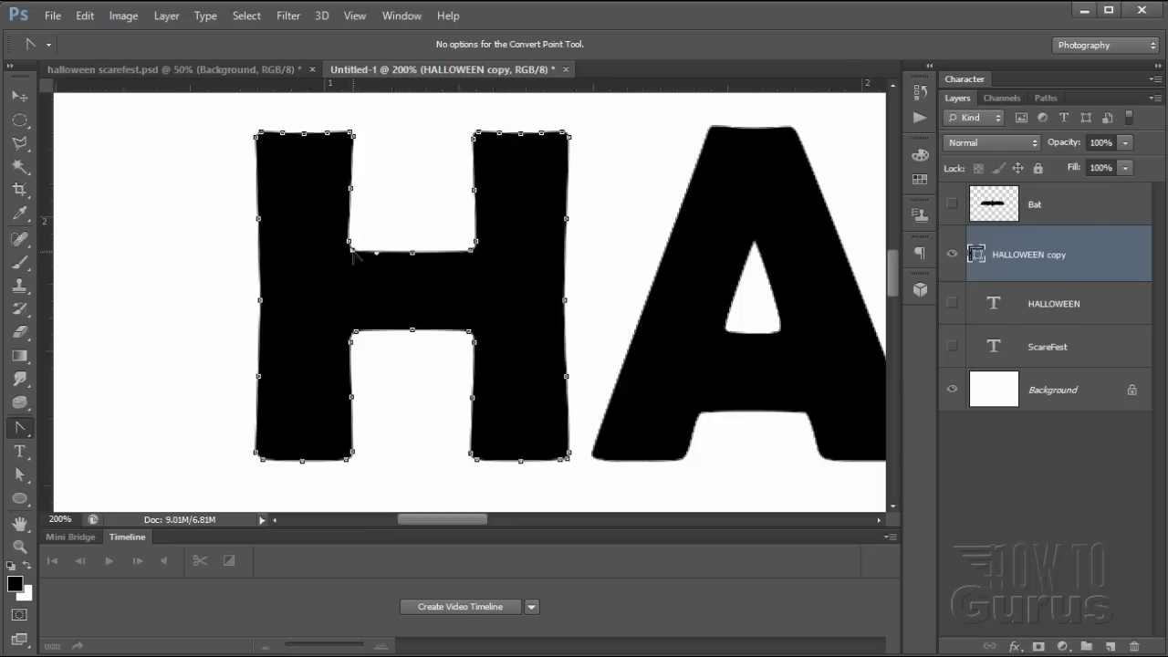
left_click(477, 241)
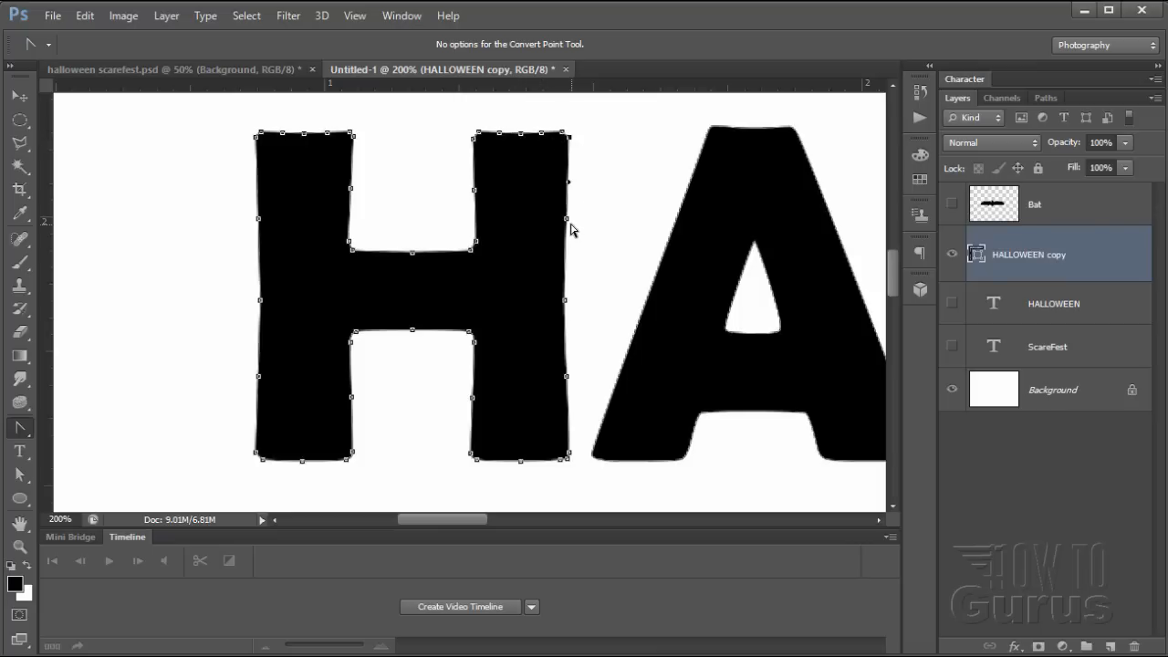
left_click(565, 219)
left_click(566, 301)
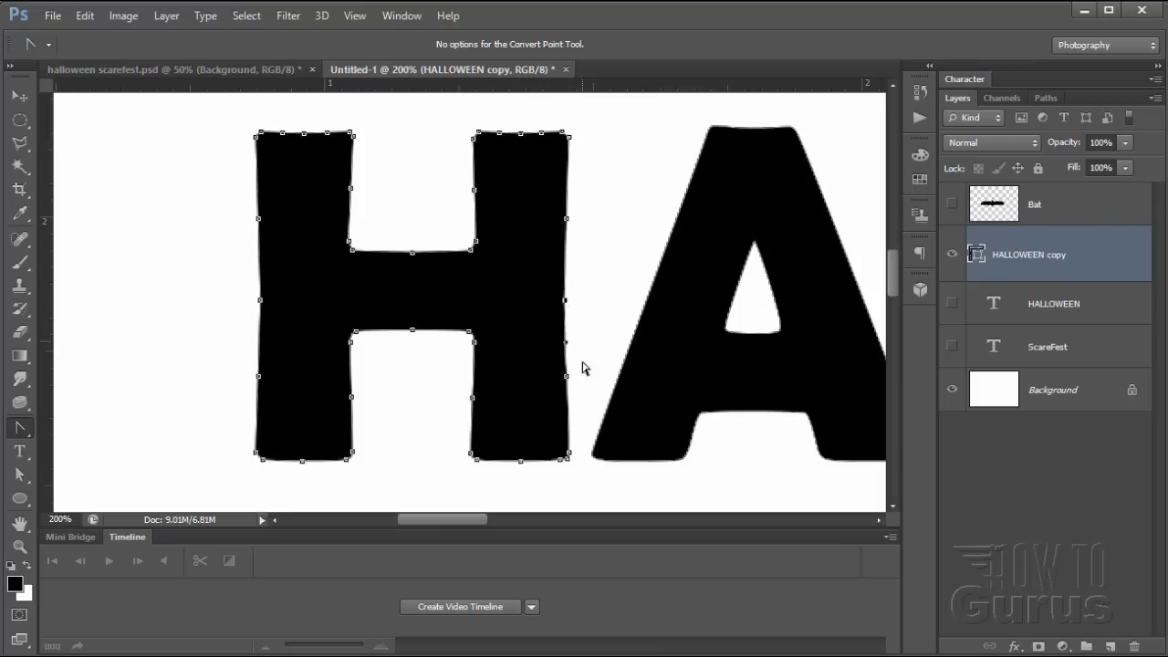
left_click(569, 453)
left_click(520, 461)
left_click(472, 455)
left_click(470, 333)
left_click(412, 331)
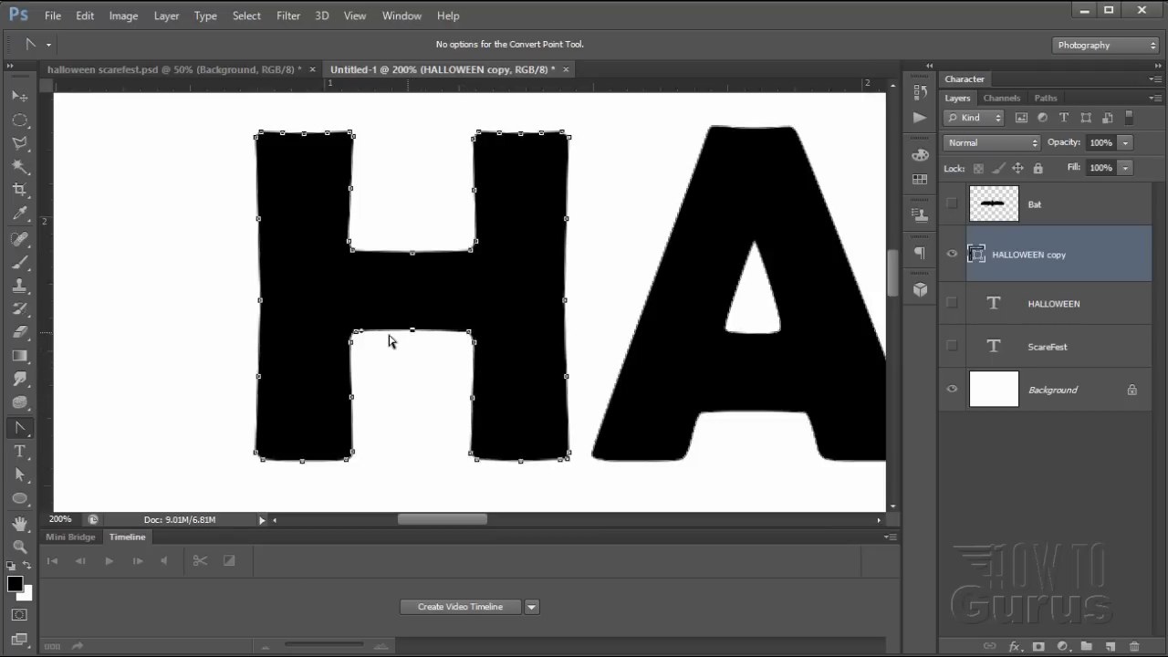
left_click(354, 334)
left_click(353, 451)
left_click(347, 459)
left_click(263, 460)
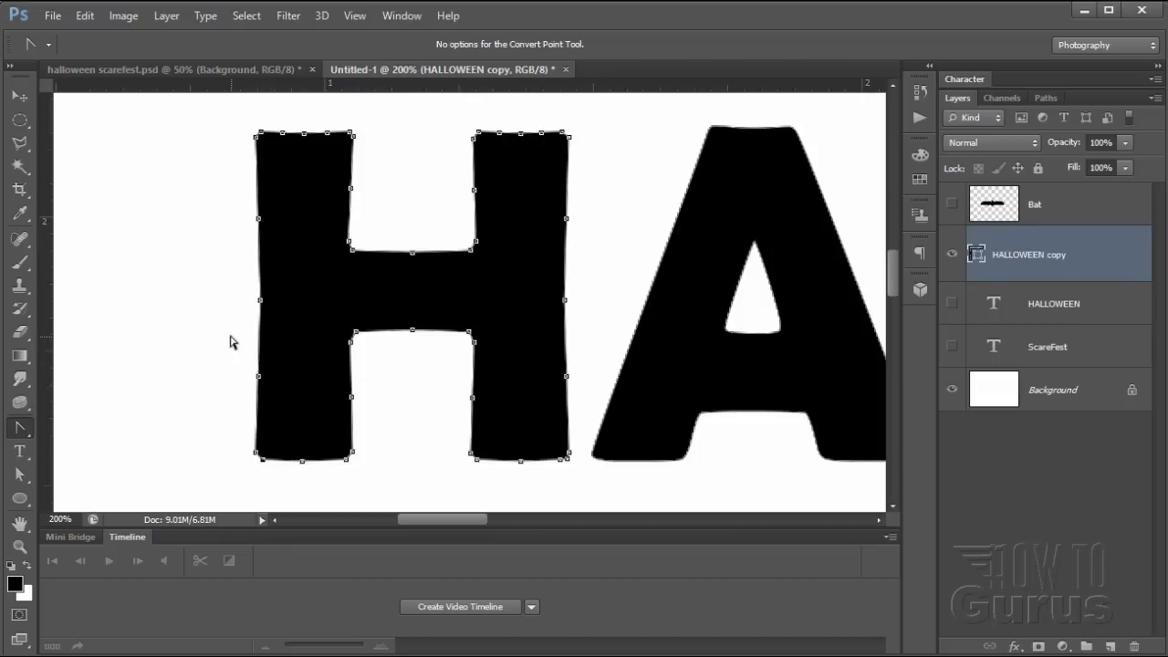
left_click(20, 475)
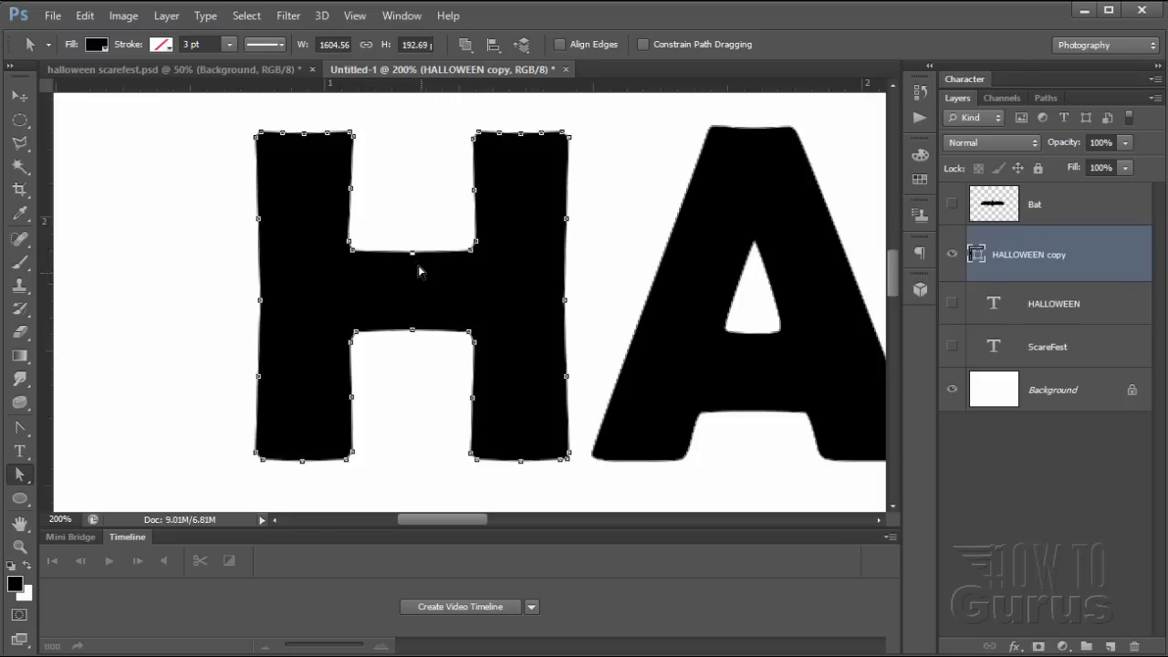
Pinch the middle of the H's crossbar from above and below, and pull the inner edges of both stems inward above and below it
mouse_move(412, 254)
left_mouse_down()
mouse_move(411, 283)
mouse_move(411, 270)
left_mouse_up()
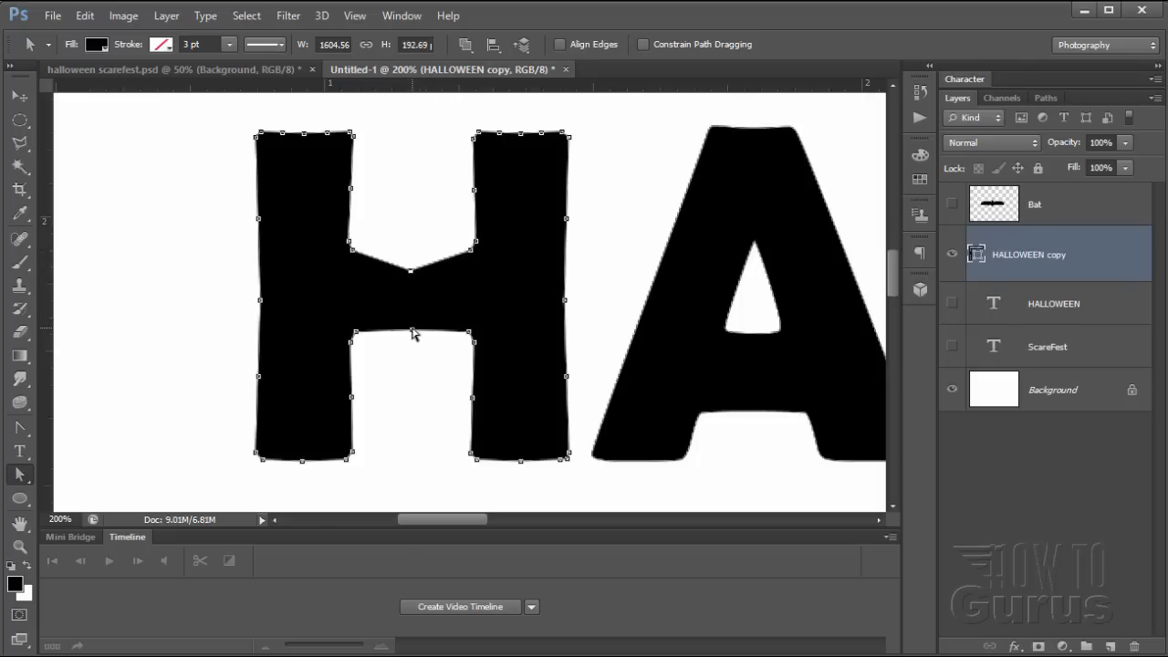
left_click_drag(412, 330, 411, 313)
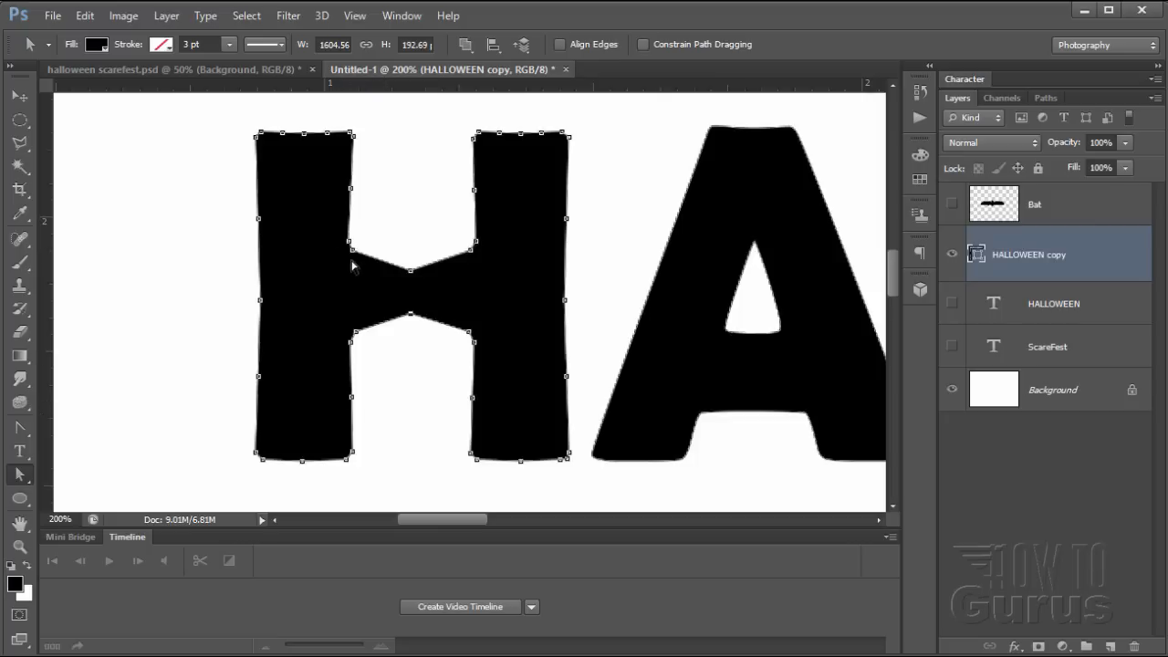
left_click_drag(351, 191, 333, 189)
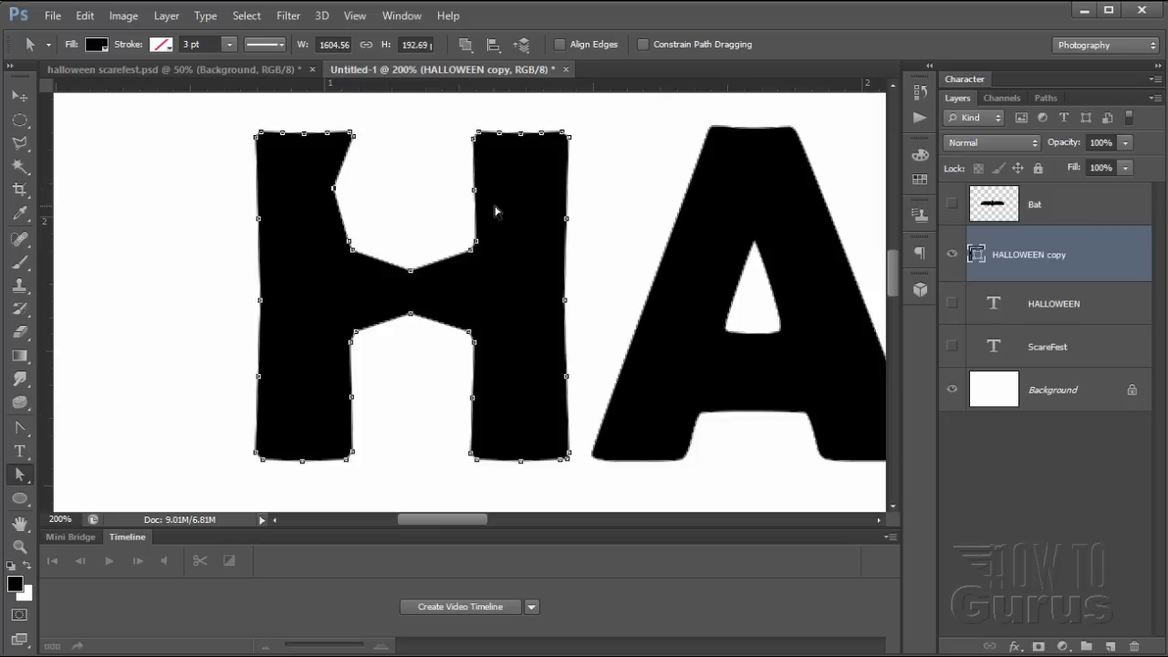
left_click_drag(474, 190, 488, 189)
left_click_drag(349, 399, 336, 391)
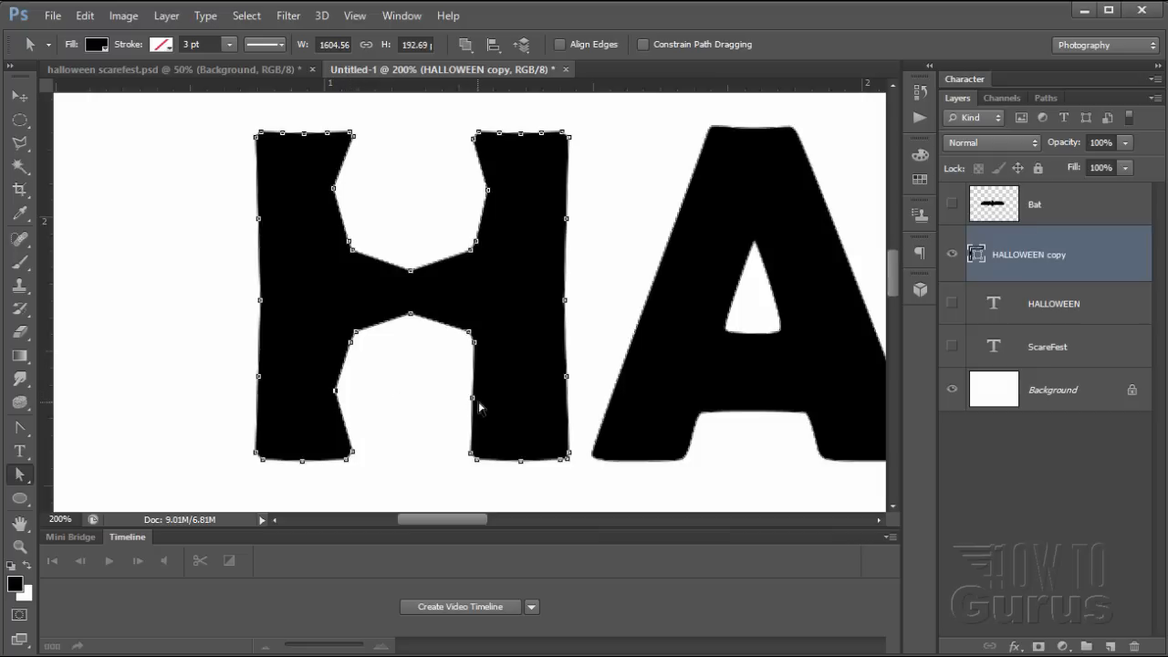
left_click_drag(472, 399, 491, 396)
Indent the outer edges of both H stems by moving their upper and lower side anchor points toward the letter's interior
left_click_drag(259, 219, 274, 217)
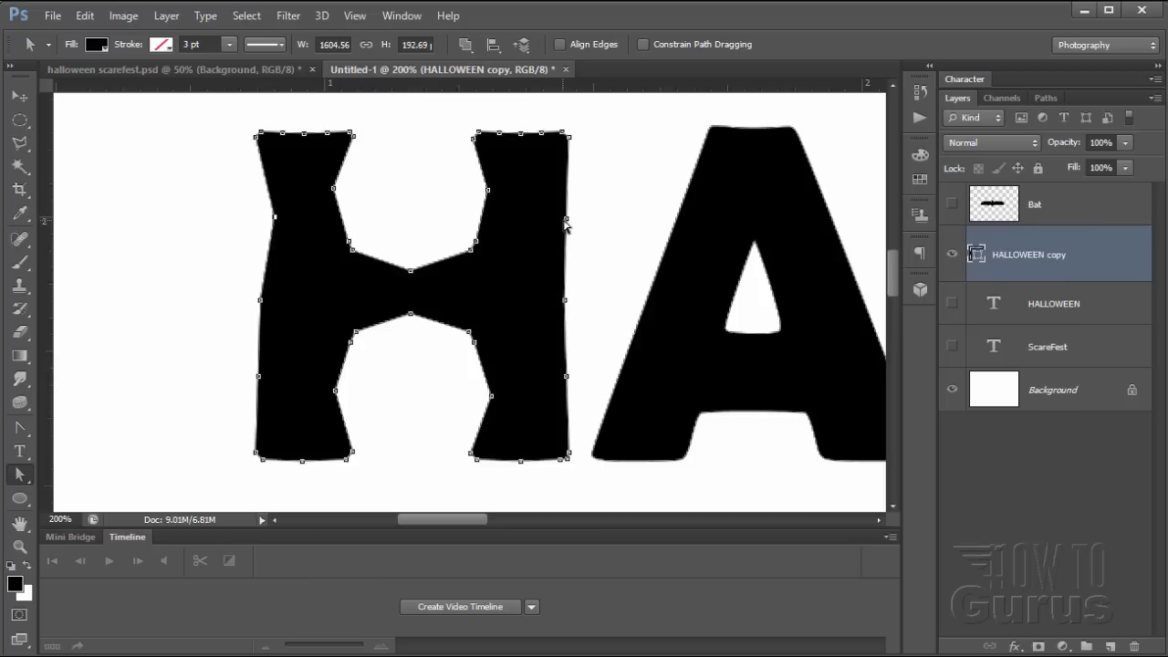
left_click_drag(566, 220, 545, 220)
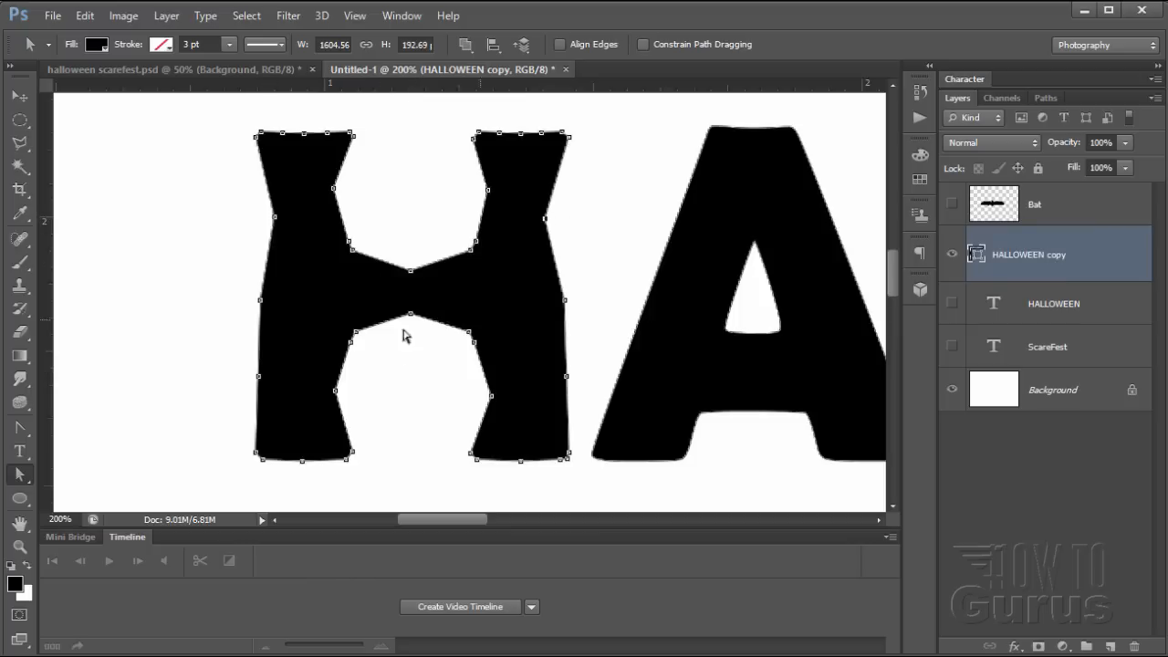
left_click_drag(259, 376, 275, 377)
left_click_drag(566, 376, 544, 377)
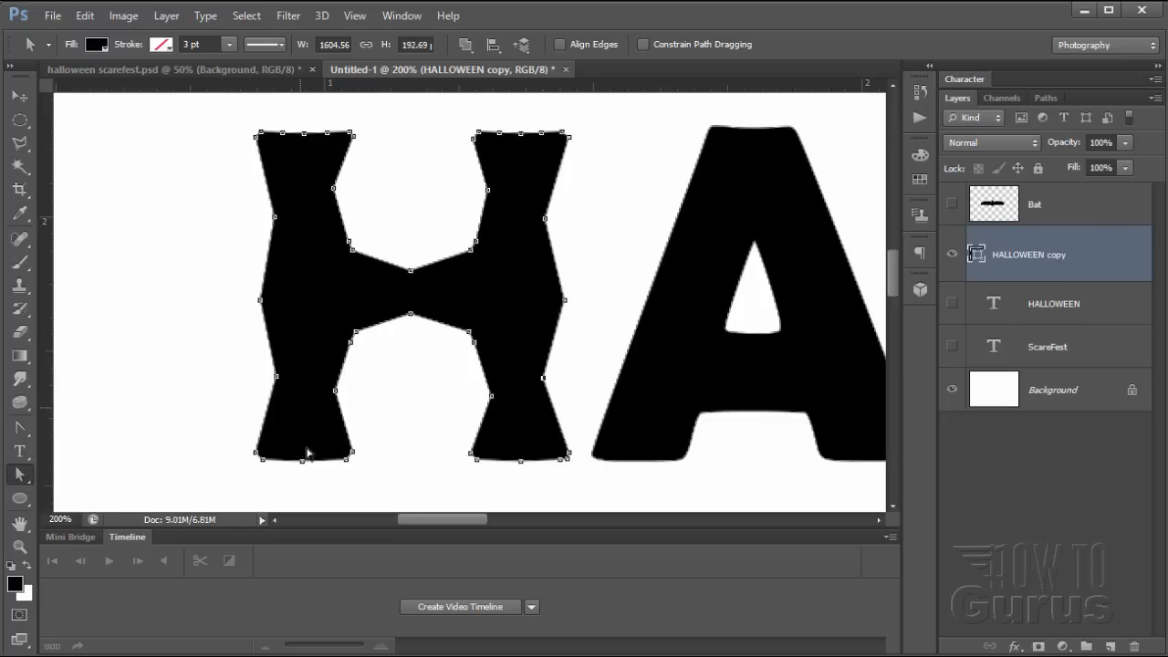
Pull the bottom corners of both H legs outward and down into flared points, with the far-left corner longest, and deselect the path
left_click_drag(227, 435, 243, 495)
scroll(407, 469, "down", 1)
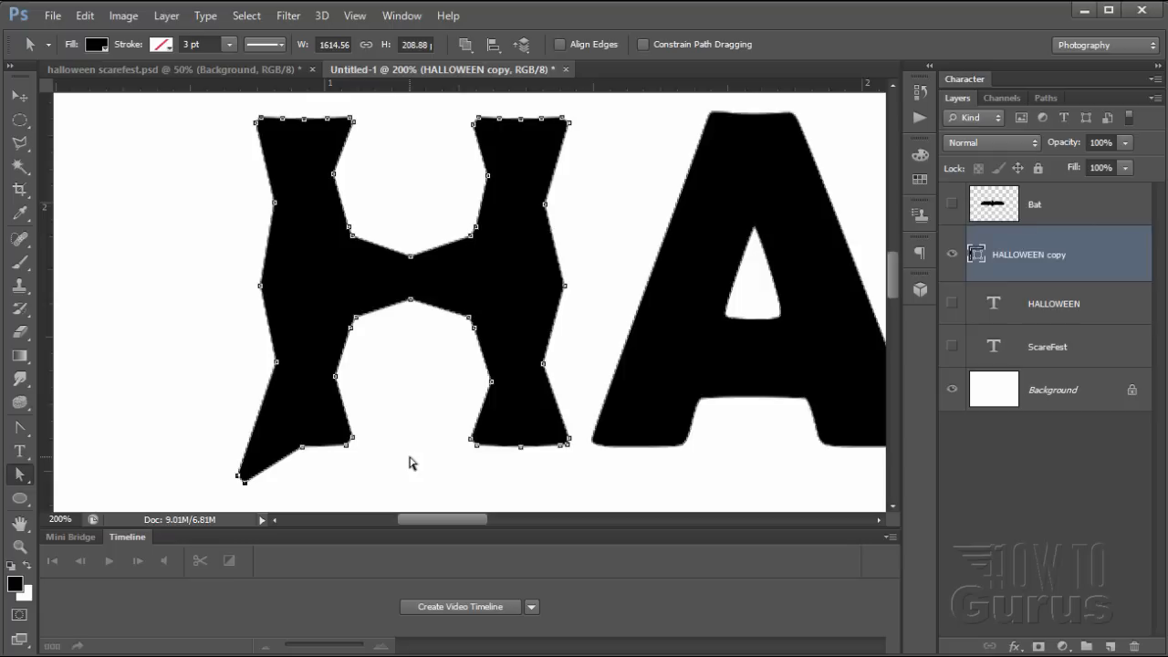
left_click_drag(380, 408, 357, 462)
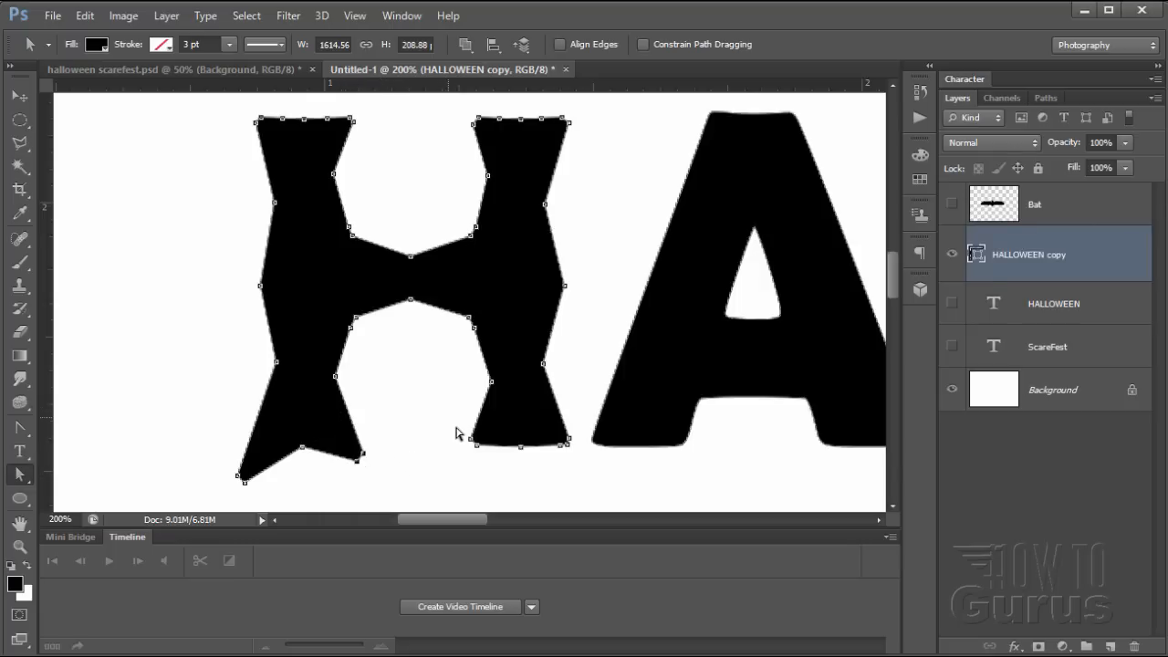
left_click_drag(456, 434, 466, 467)
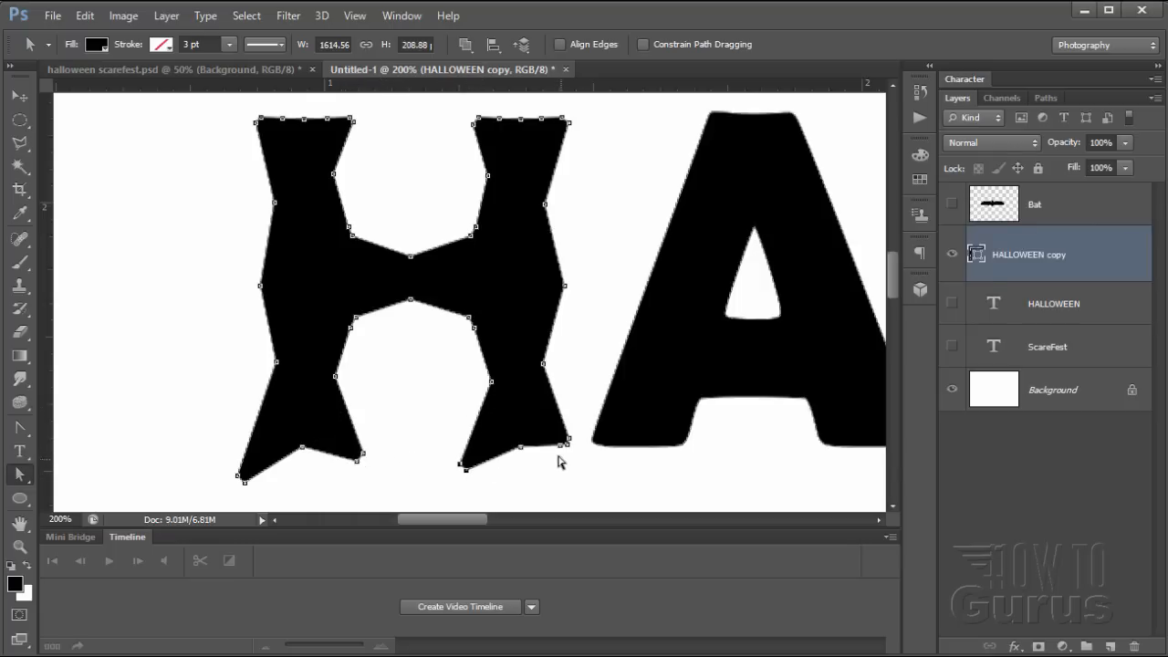
left_click_drag(552, 467, 578, 464)
left_click(568, 385)
Pull the top corners of both H stems outward and up into uneven spikes, with the outer corners extending highest
scroll(569, 384, "up", 2)
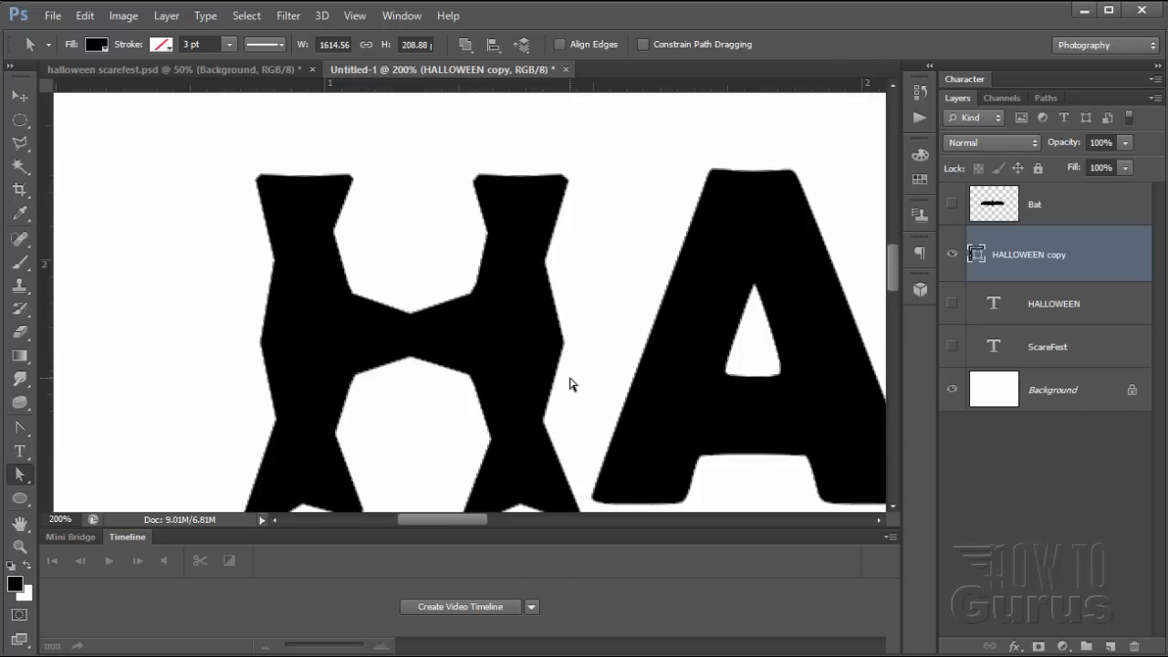
left_click_drag(551, 167, 595, 157)
mouse_move(461, 175)
left_mouse_down()
mouse_move(490, 188)
mouse_move(471, 164)
left_mouse_up()
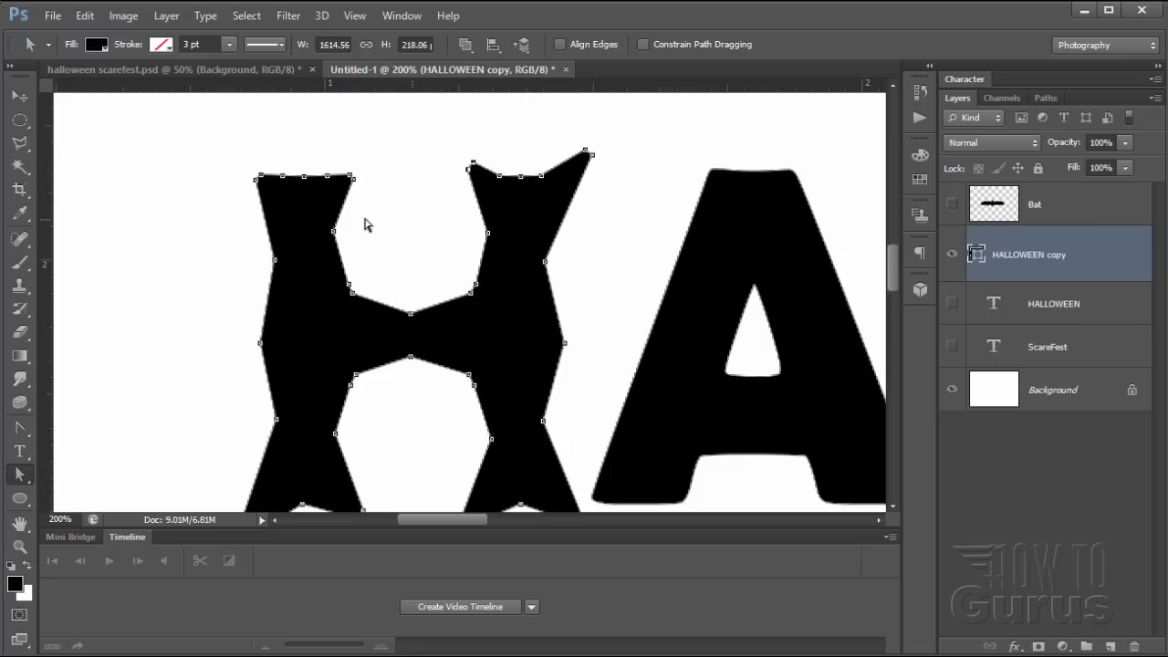
mouse_move(362, 150)
left_mouse_down()
mouse_move(346, 170)
mouse_move(355, 187)
mouse_move(361, 170)
left_mouse_up()
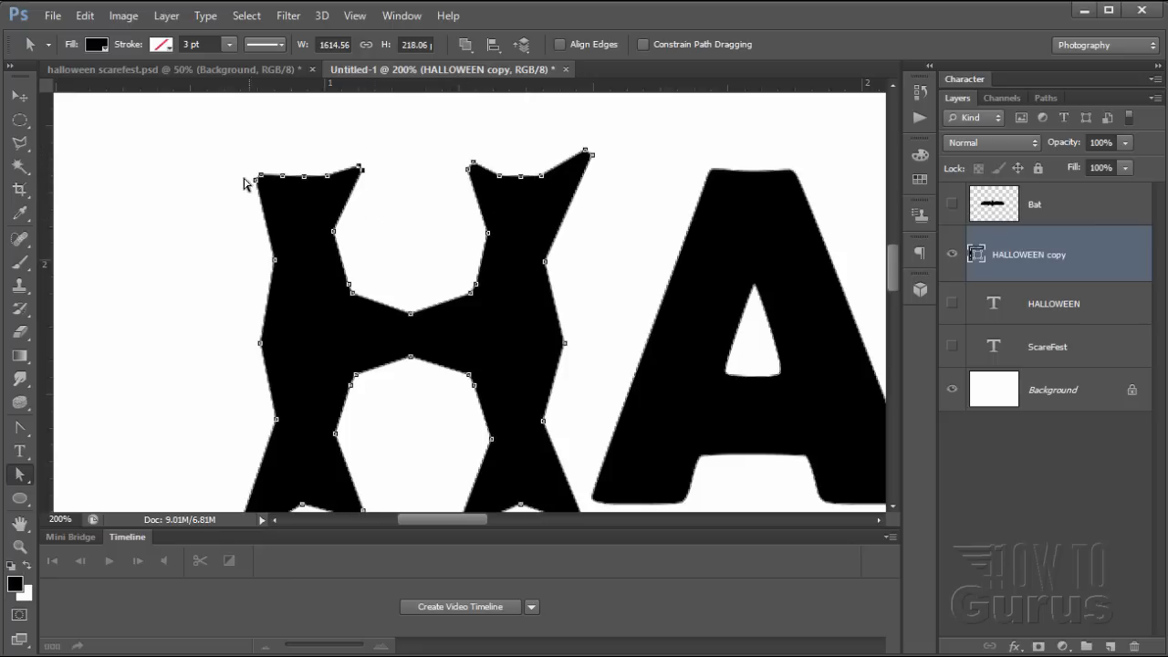
left_click_drag(257, 177, 243, 136)
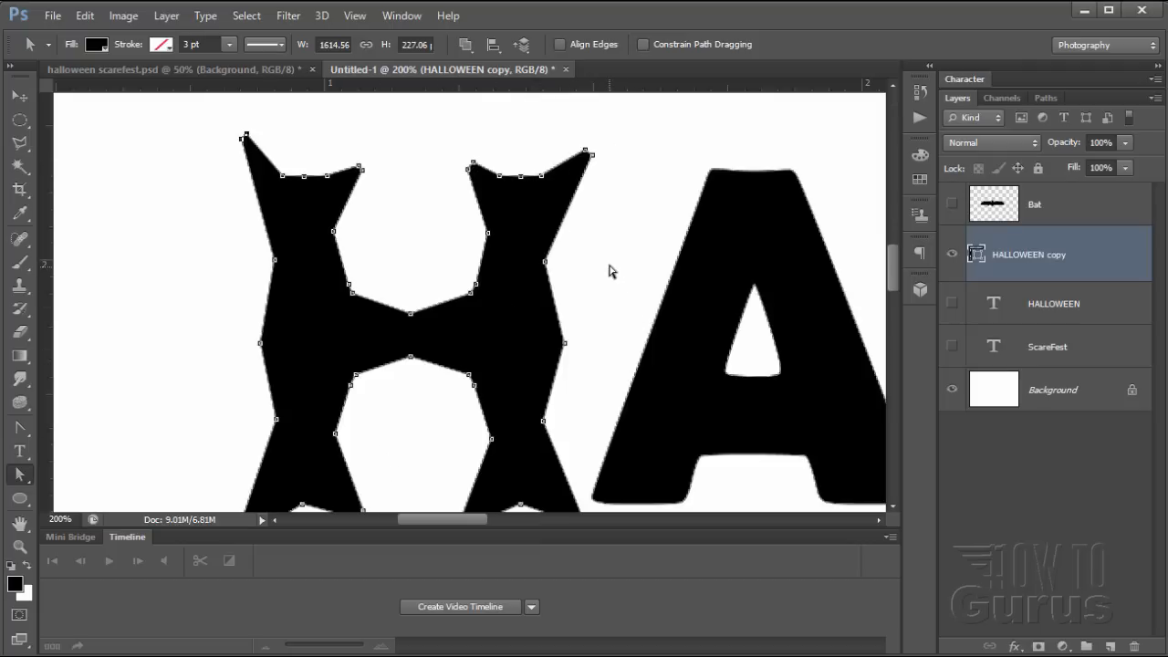
Select the anchor points at the foot of the H's right leg and shift the foot down and to the left
scroll(610, 270, "down", 4)
scroll(611, 269, "down", 2)
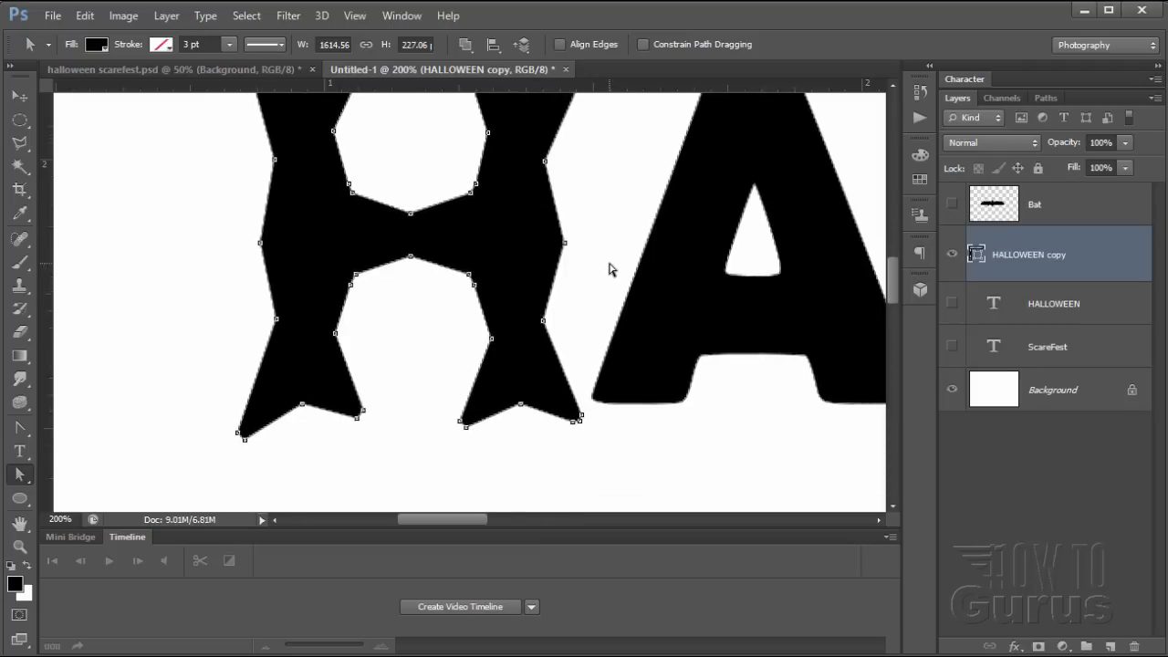
scroll(611, 267, "down", 1)
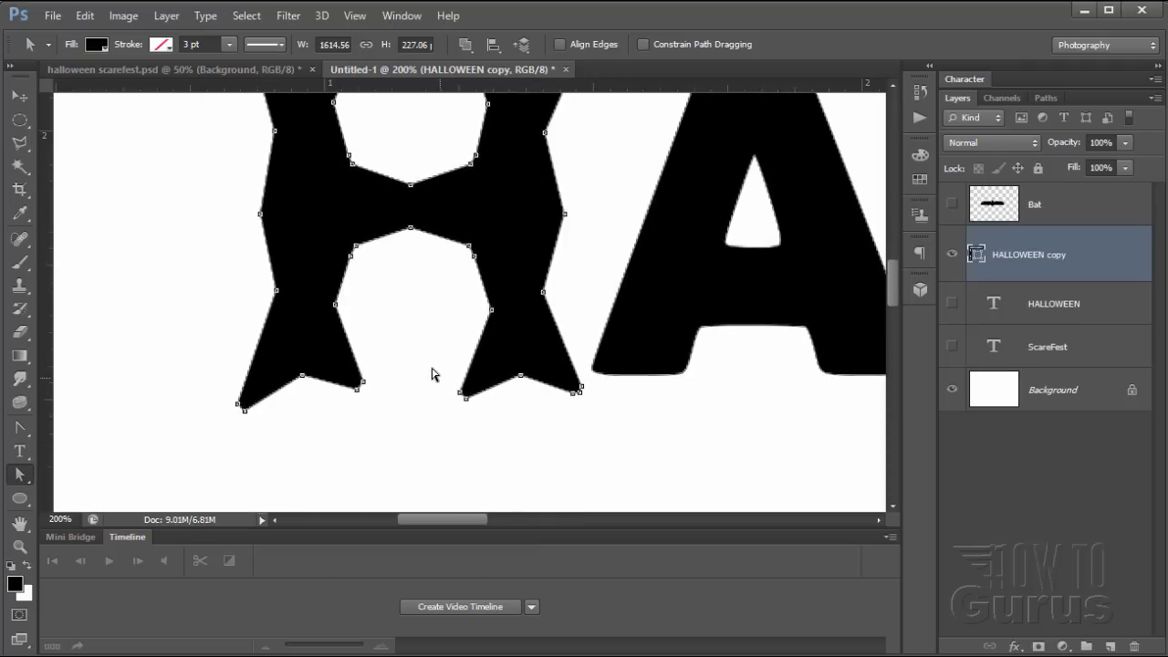
left_click_drag(429, 345, 602, 440)
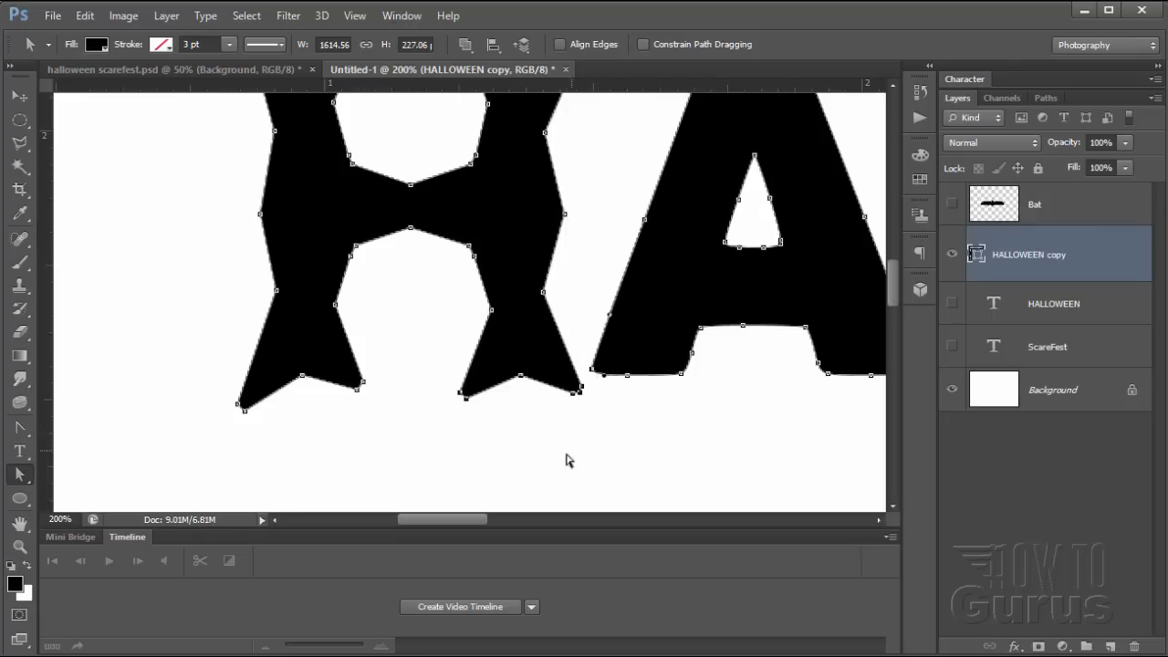
left_click(627, 412)
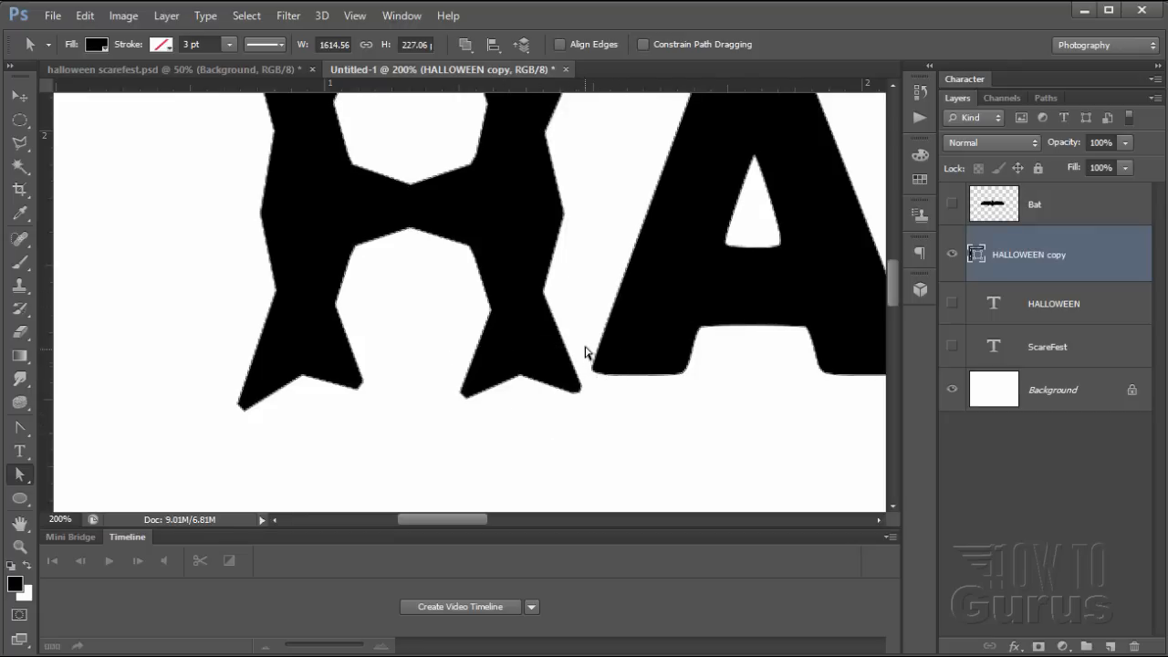
left_click_drag(585, 346, 438, 428)
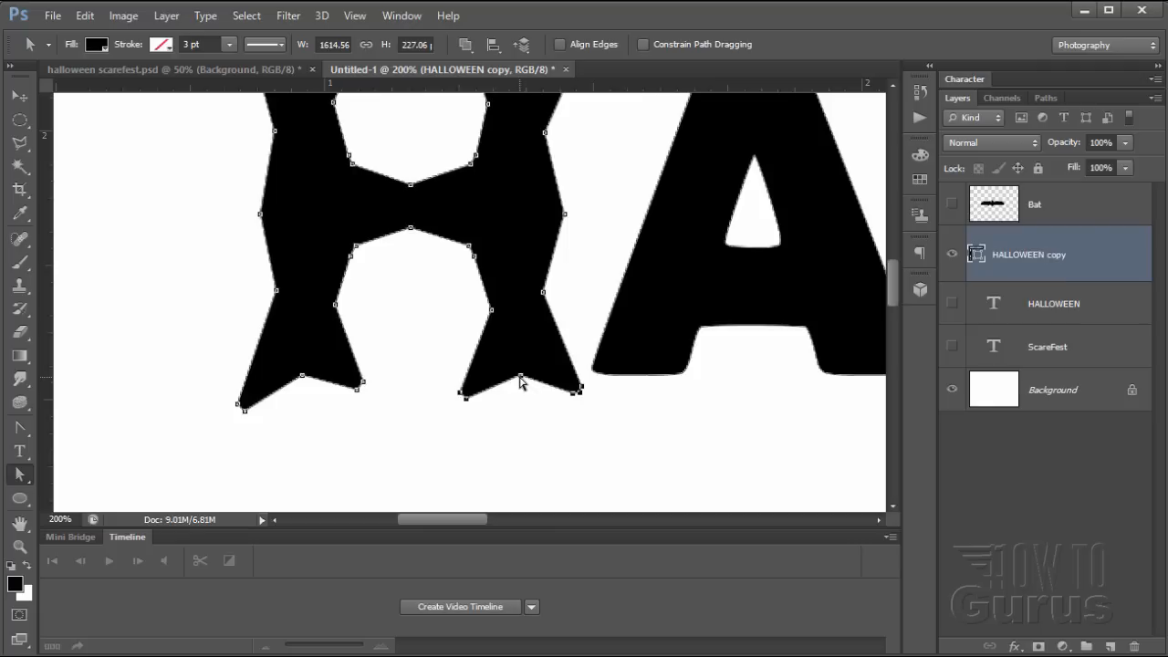
left_click_drag(520, 376, 486, 400)
Select the anchor points at the foot of the H's left leg, move the foot far down and slightly right, and deselect the path
left_click_drag(206, 378, 251, 439)
left_click_drag(209, 347, 394, 422)
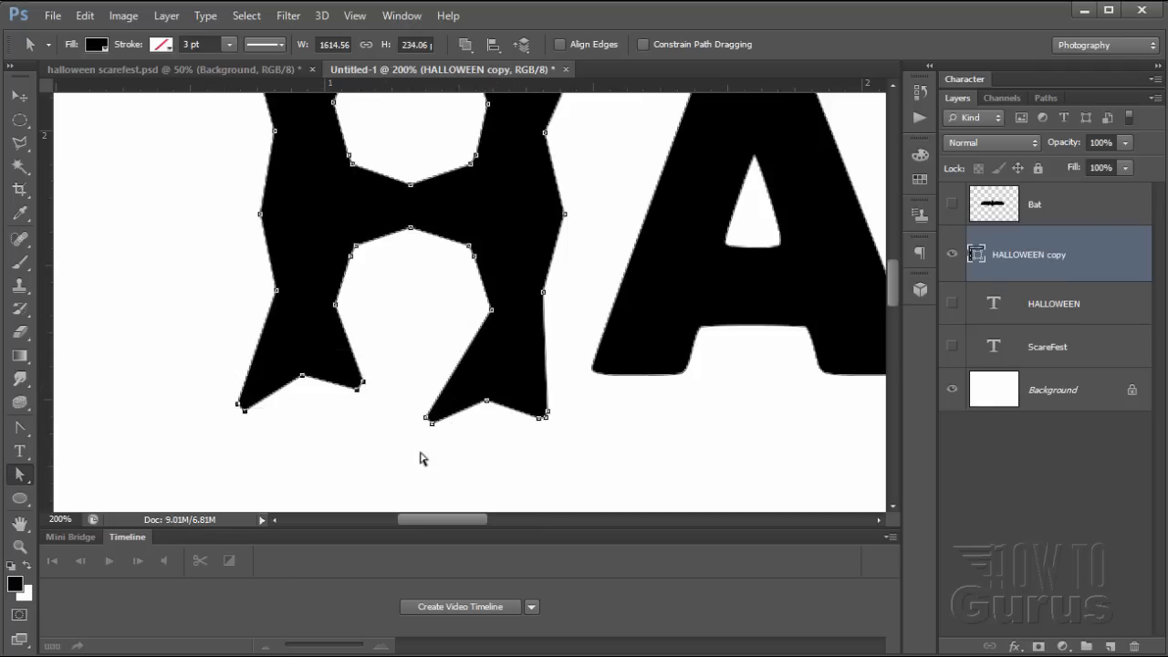
scroll(420, 447, "down", 1)
scroll(419, 432, "down", 2)
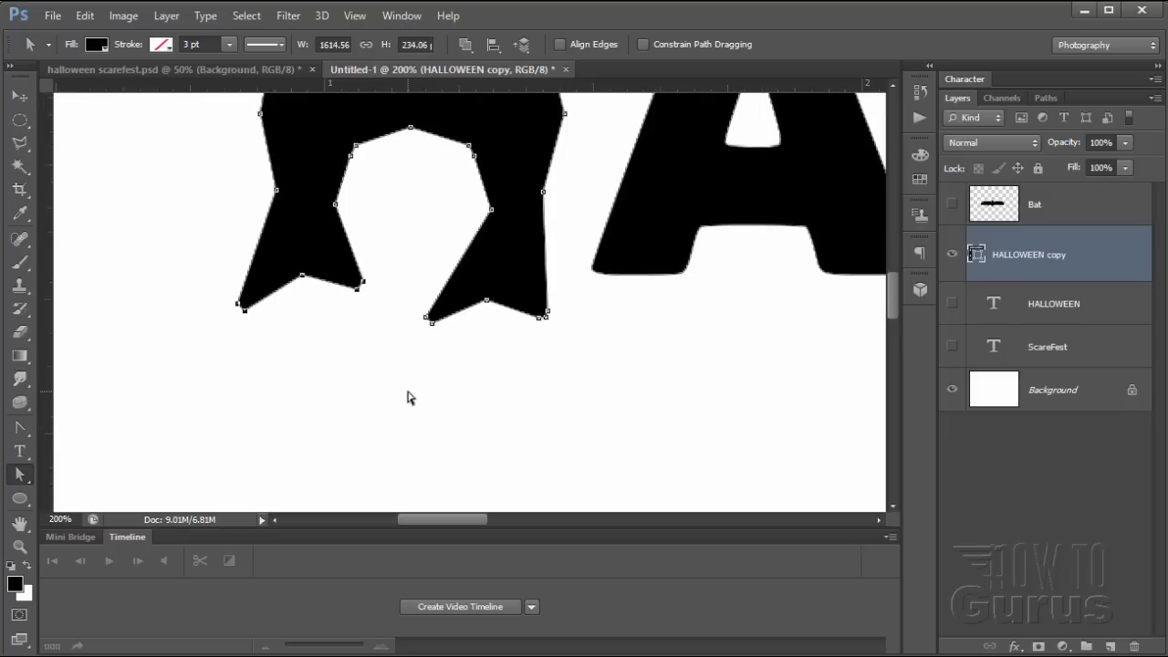
scroll(409, 396, "up", 1)
scroll(408, 397, "down", 2)
scroll(408, 397, "up", 2)
scroll(408, 396, "down", 2)
left_click_drag(301, 278, 339, 427)
left_click(438, 398)
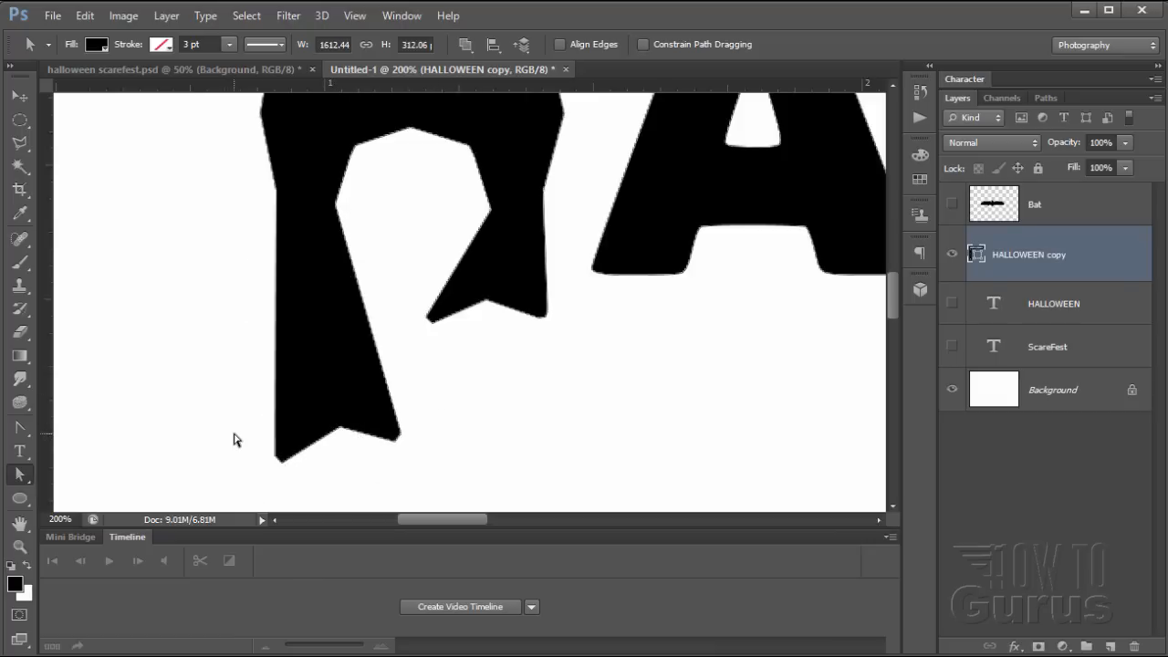
Bring the O of HALLOWEEN into view at 100% zoom and show its anchor points with the Direct Selection tool
scroll(474, 405, "up", 3)
scroll(474, 405, "down", 1)
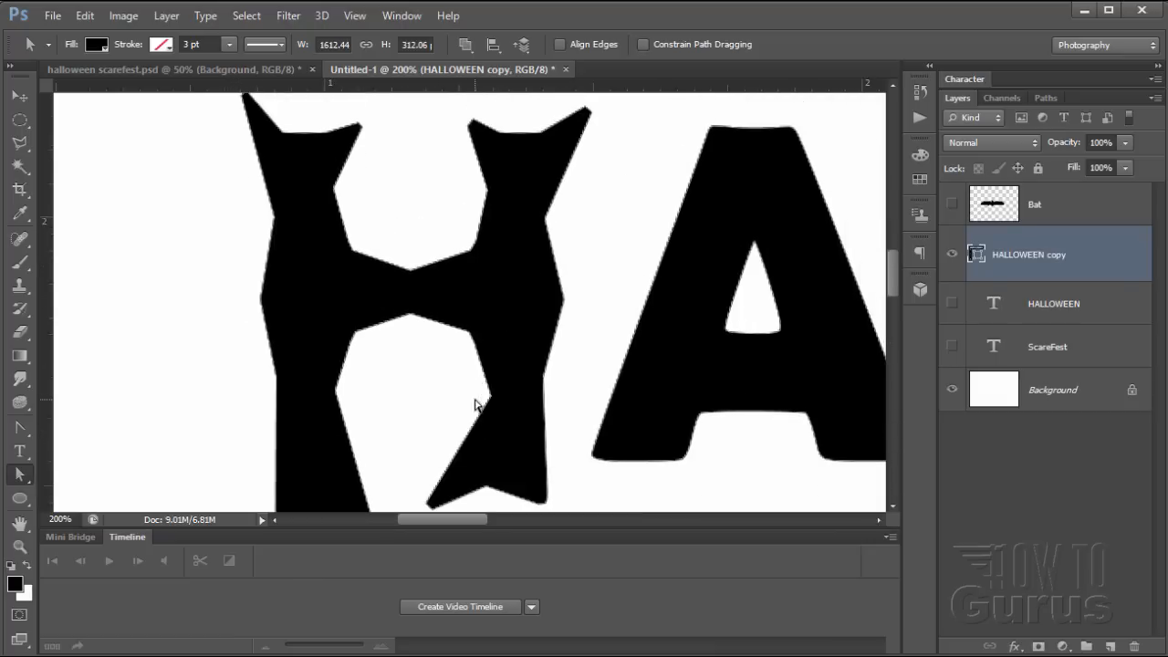
scroll(474, 405, "up", 1)
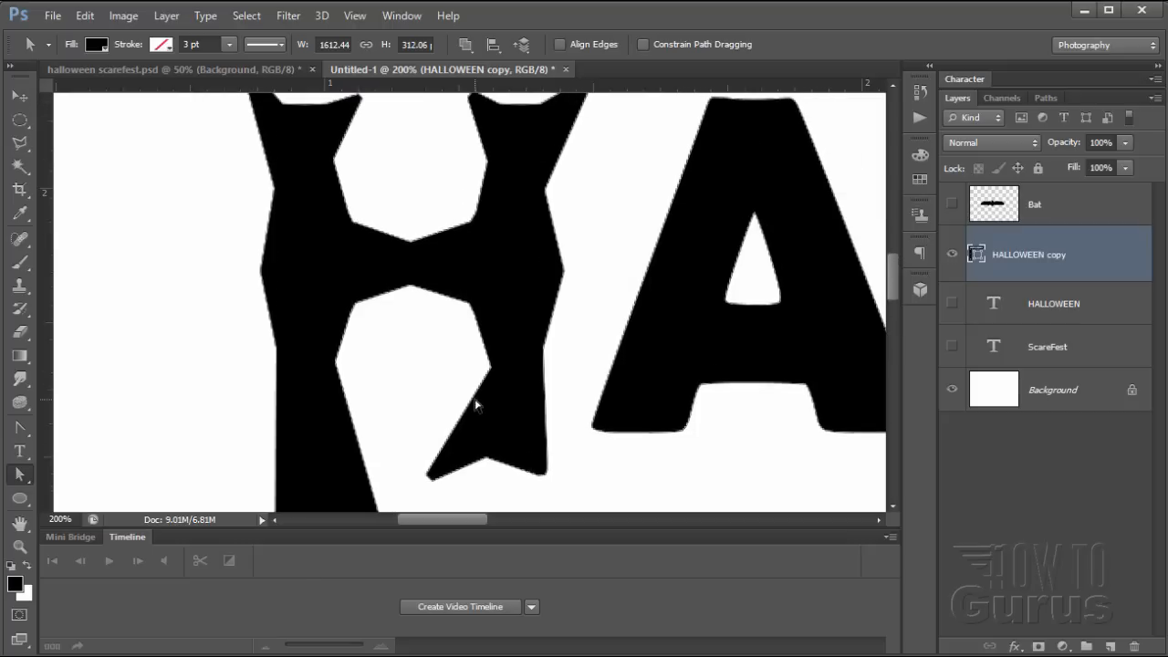
scroll(475, 405, "up", 1)
scroll(509, 411, "up", 1)
left_click_drag(475, 522, 496, 520)
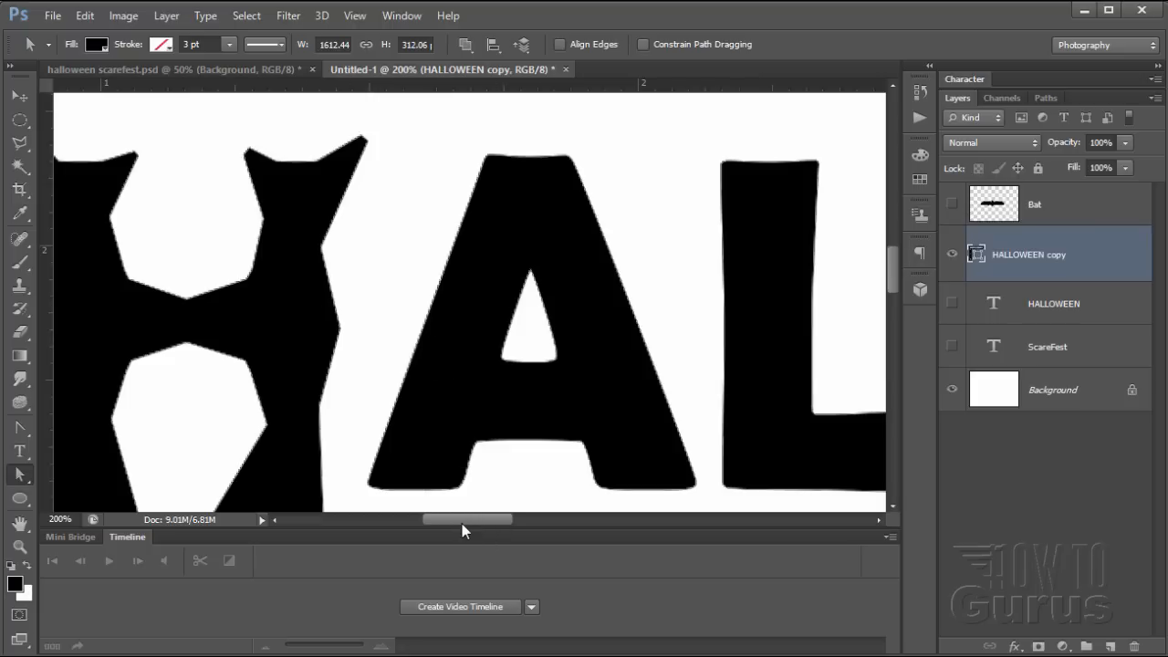
left_click_drag(462, 524, 491, 516)
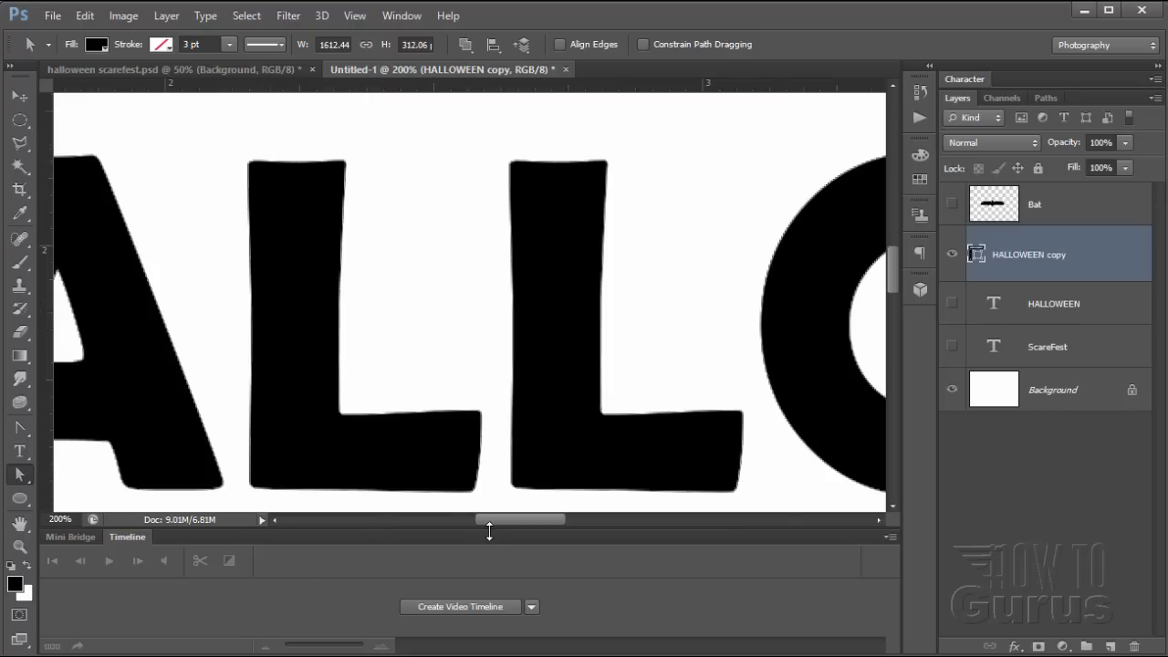
left_click_drag(493, 519, 549, 517)
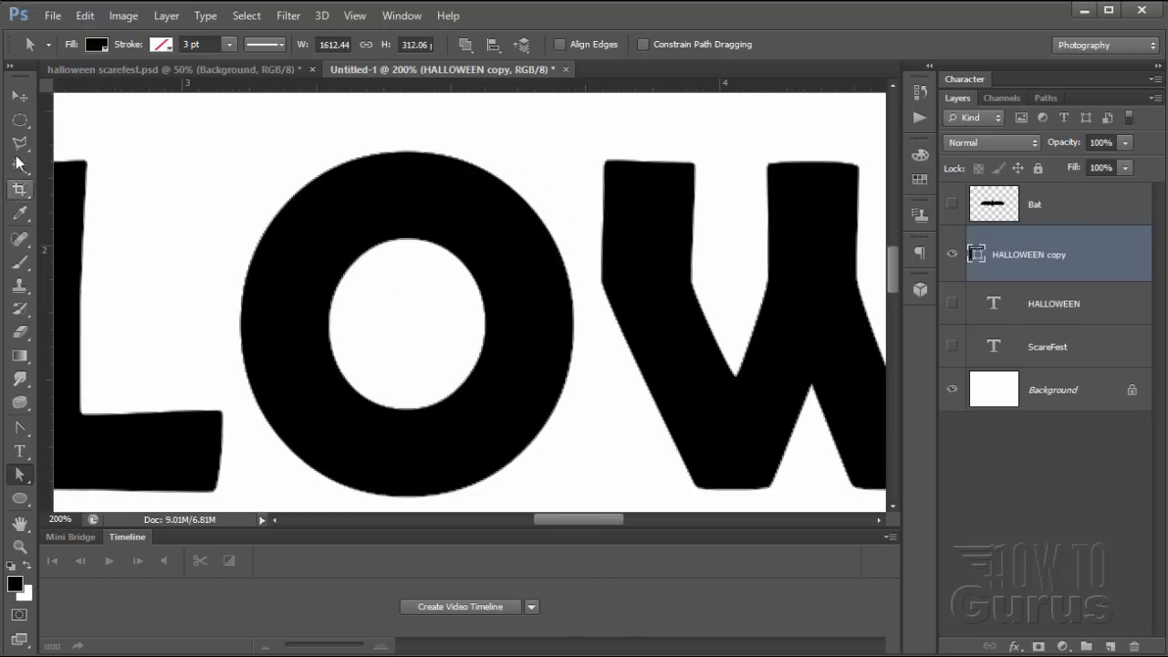
left_click(20, 546)
left_click(398, 365, "alt")
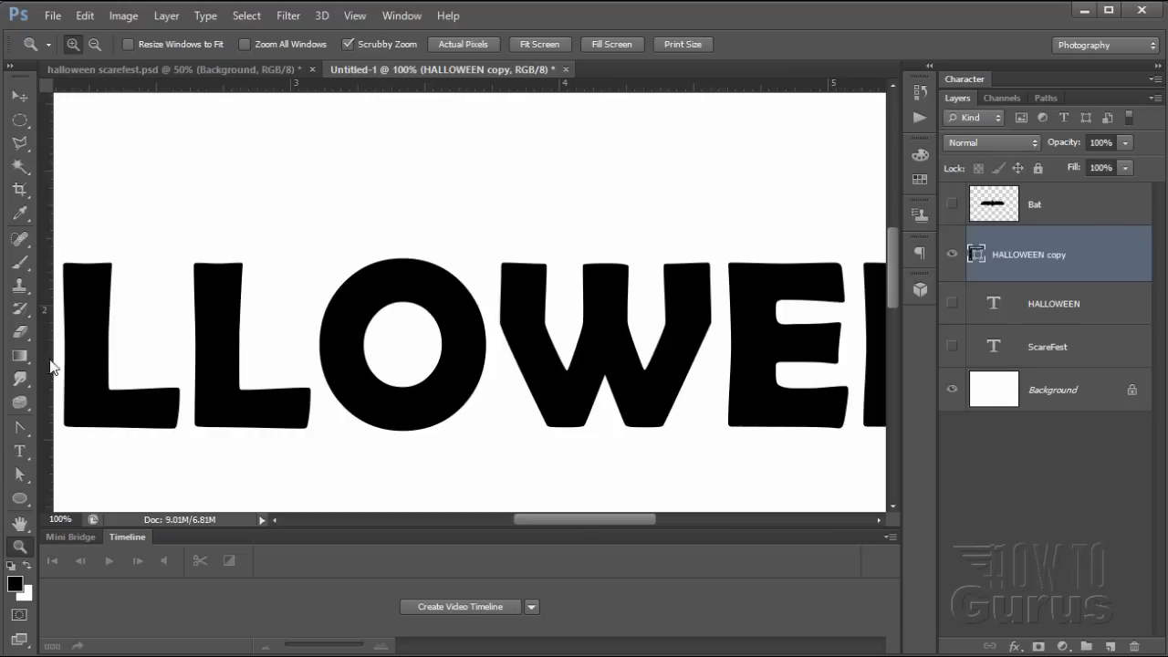
left_click(19, 474)
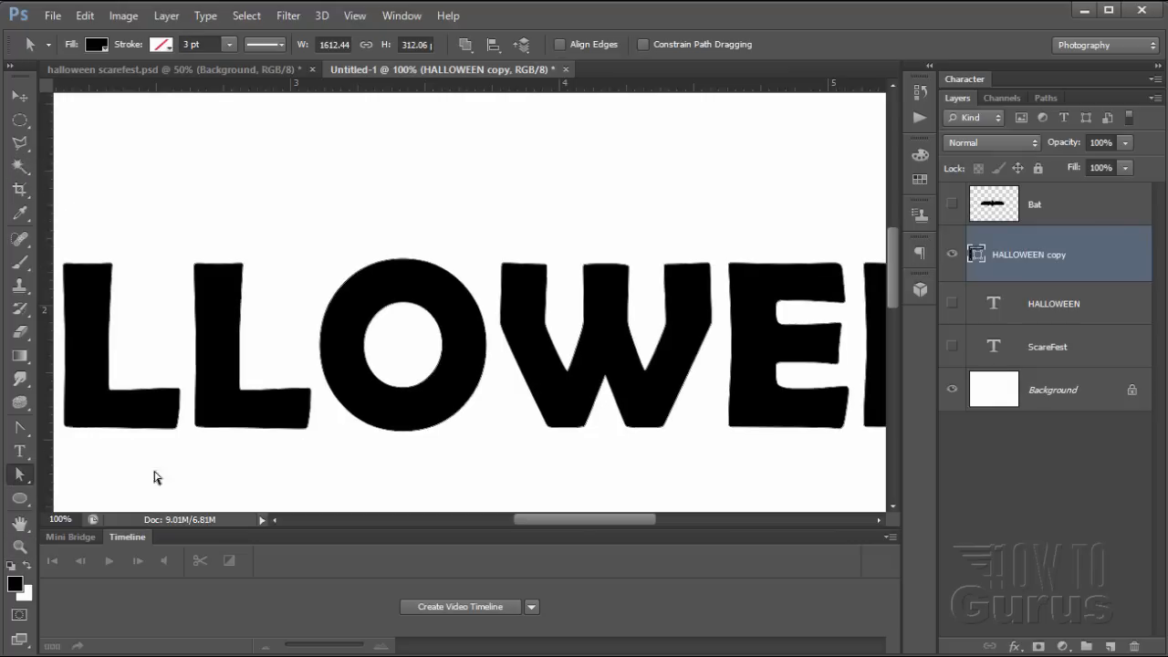
left_click(357, 426)
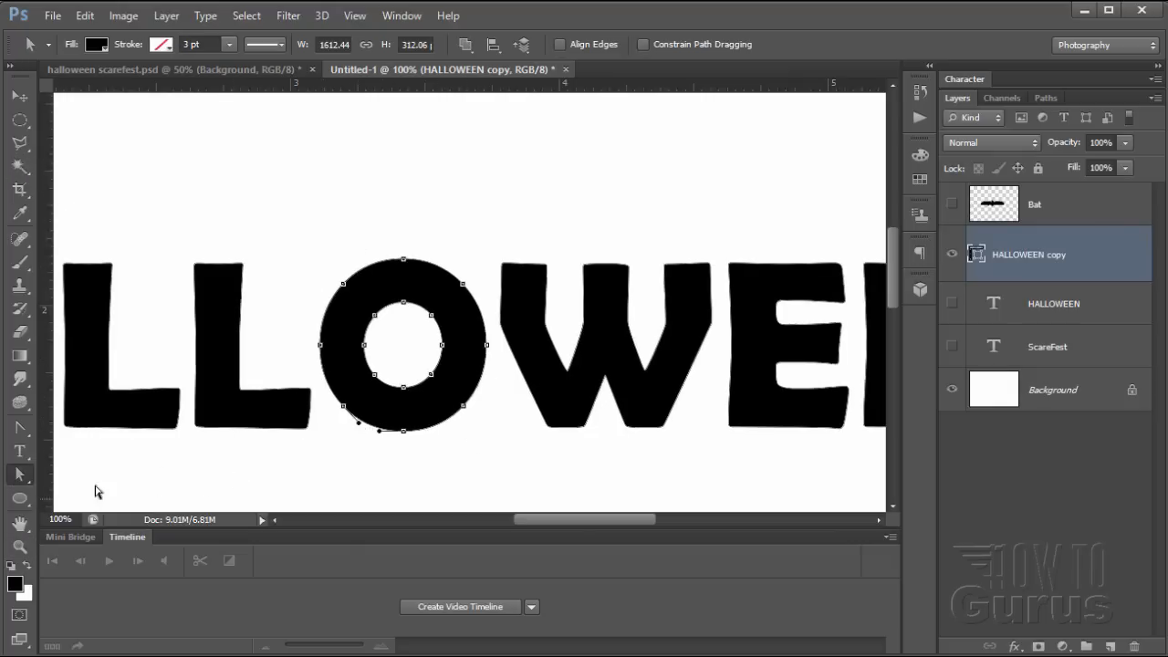
Convert all eight anchor points on the O's outer outline to corner points with the Convert Point tool
left_click(21, 429)
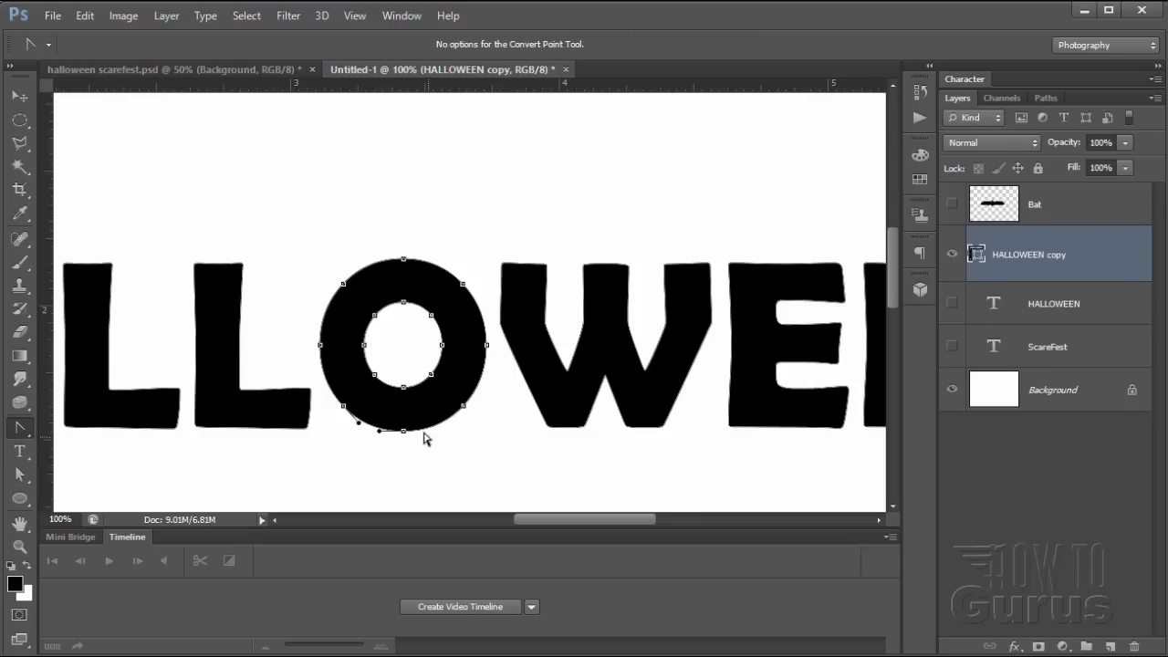
left_click_drag(404, 431, 447, 422)
left_click(463, 406)
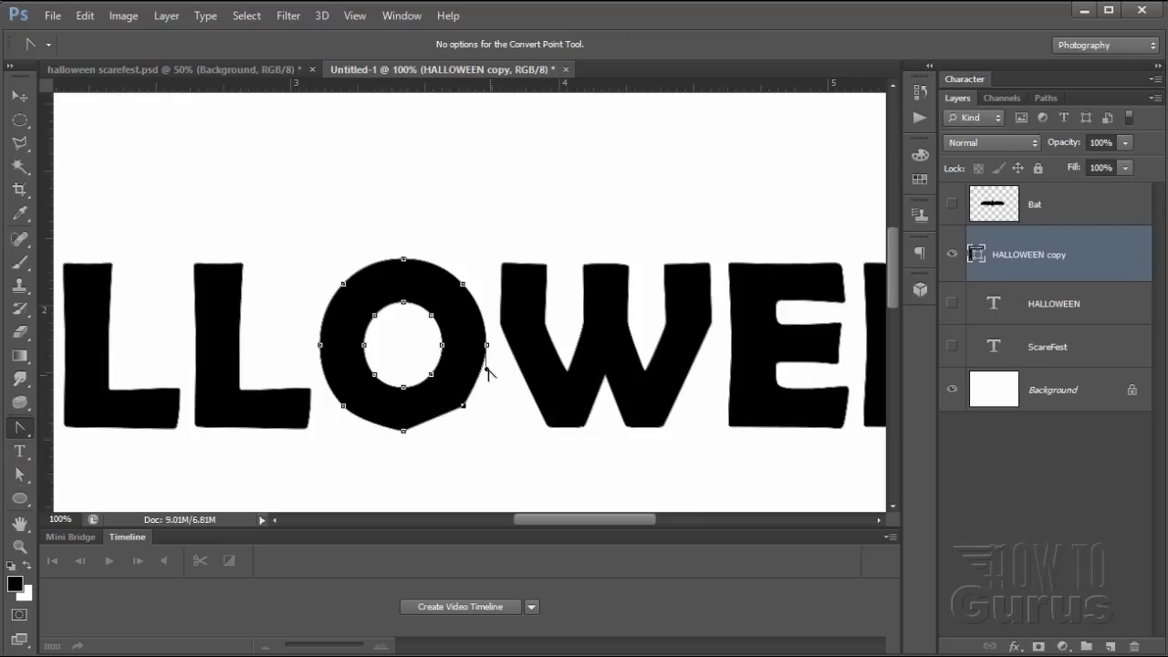
left_click(486, 345)
left_click(463, 283)
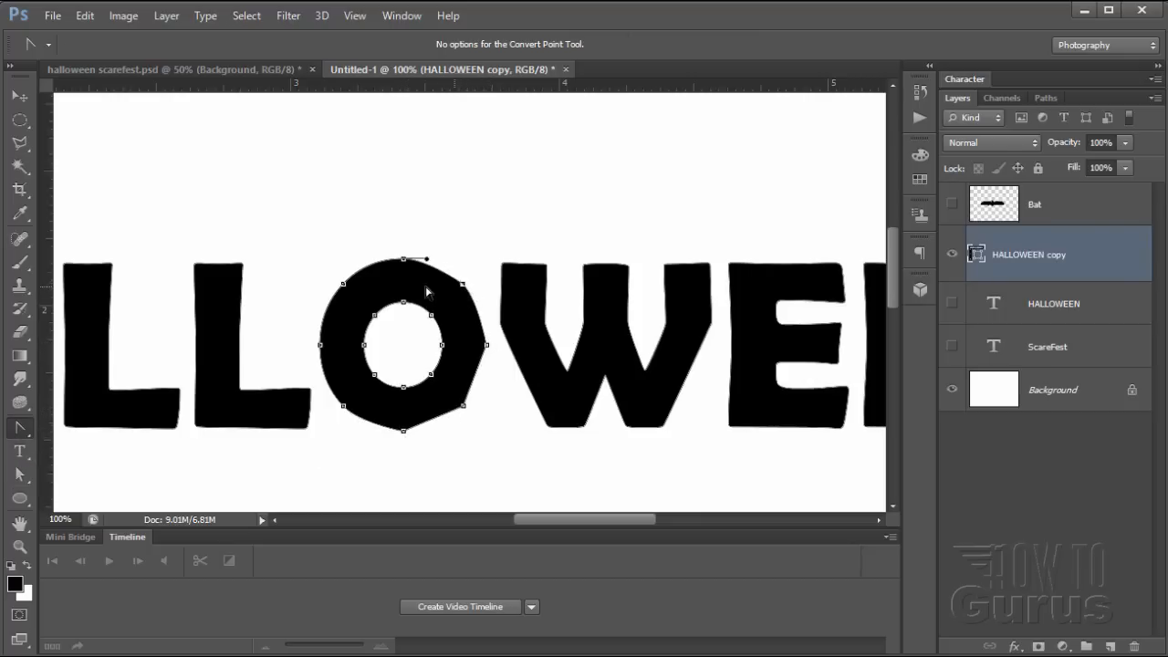
left_click(404, 260)
left_click(343, 284)
left_click(319, 345)
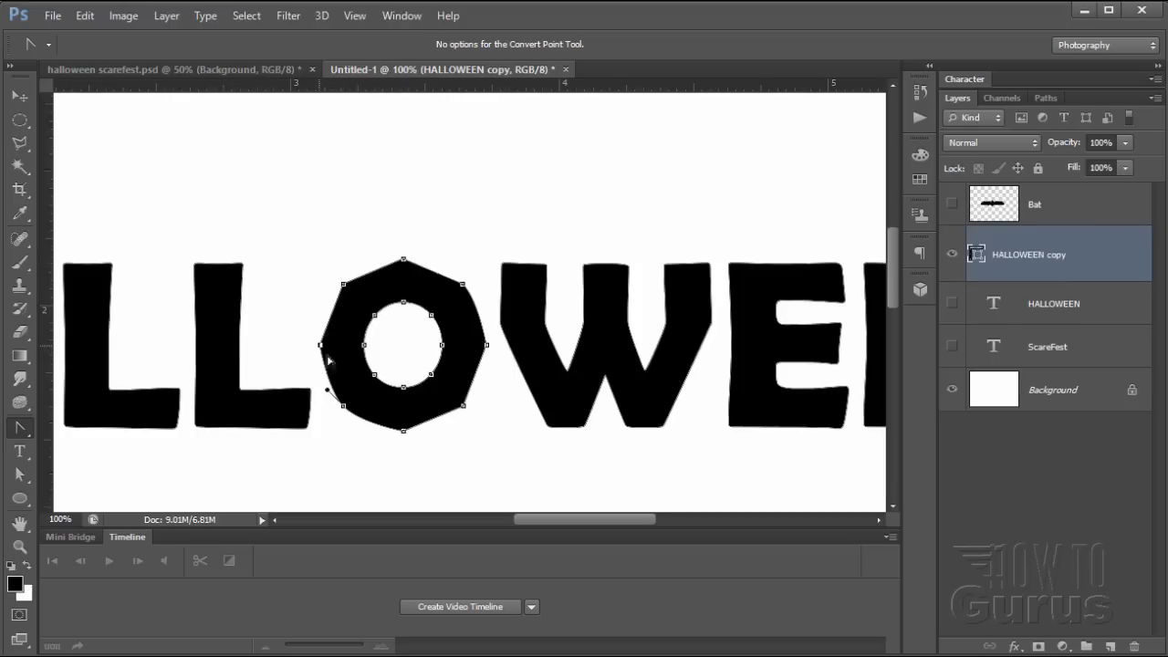
left_click(343, 404)
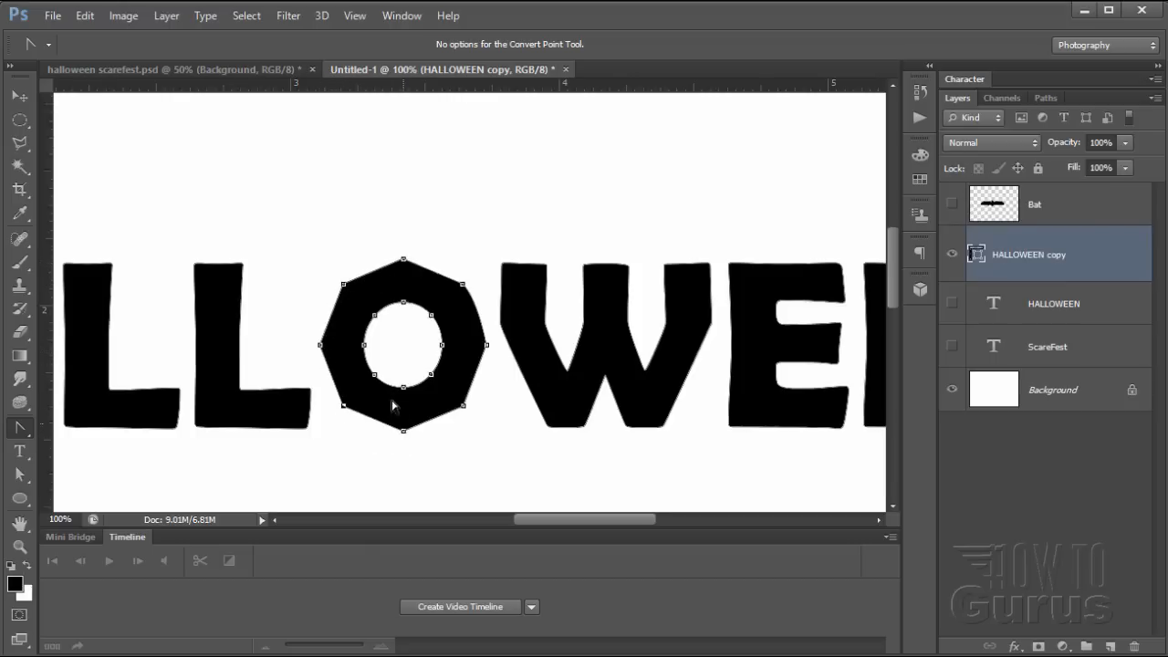
Convert the rounded anchor points on the O's inner outline to corner points with the Convert Point tool
left_click(374, 374)
left_click(430, 375)
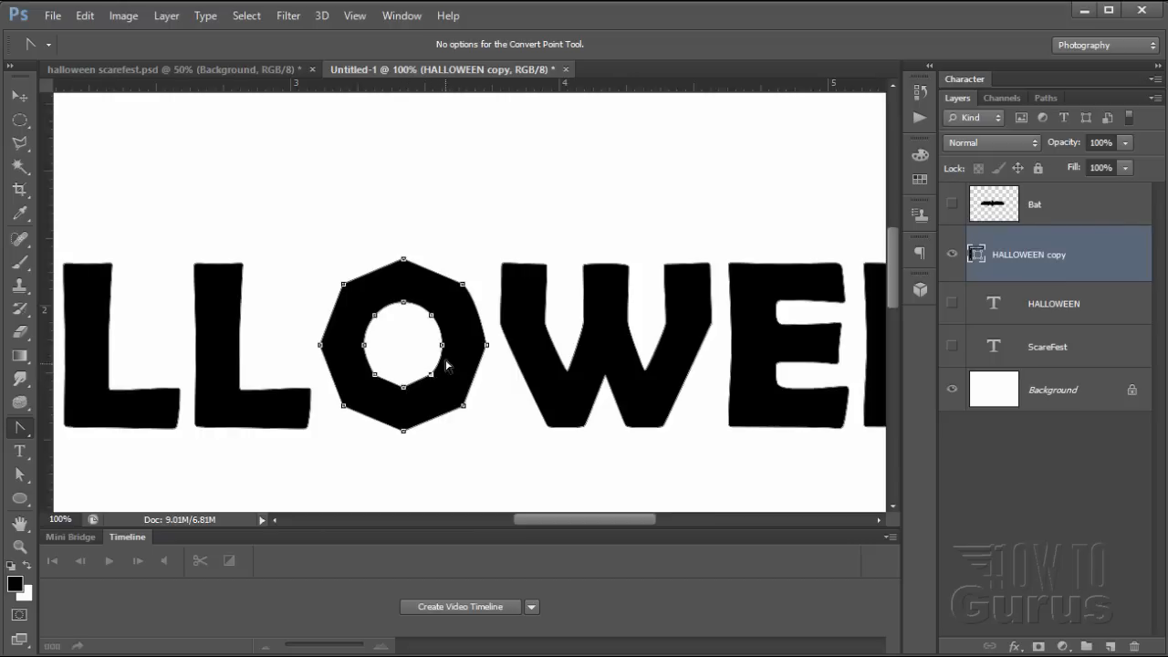
left_click(431, 316)
left_click(403, 302)
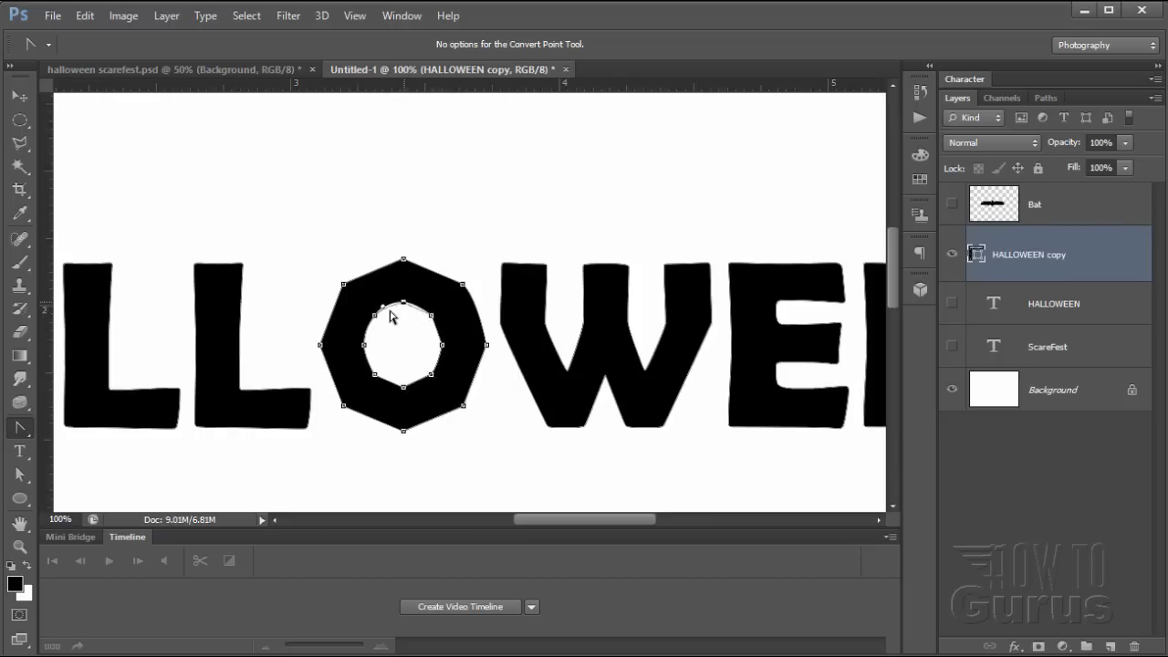
left_click(374, 316)
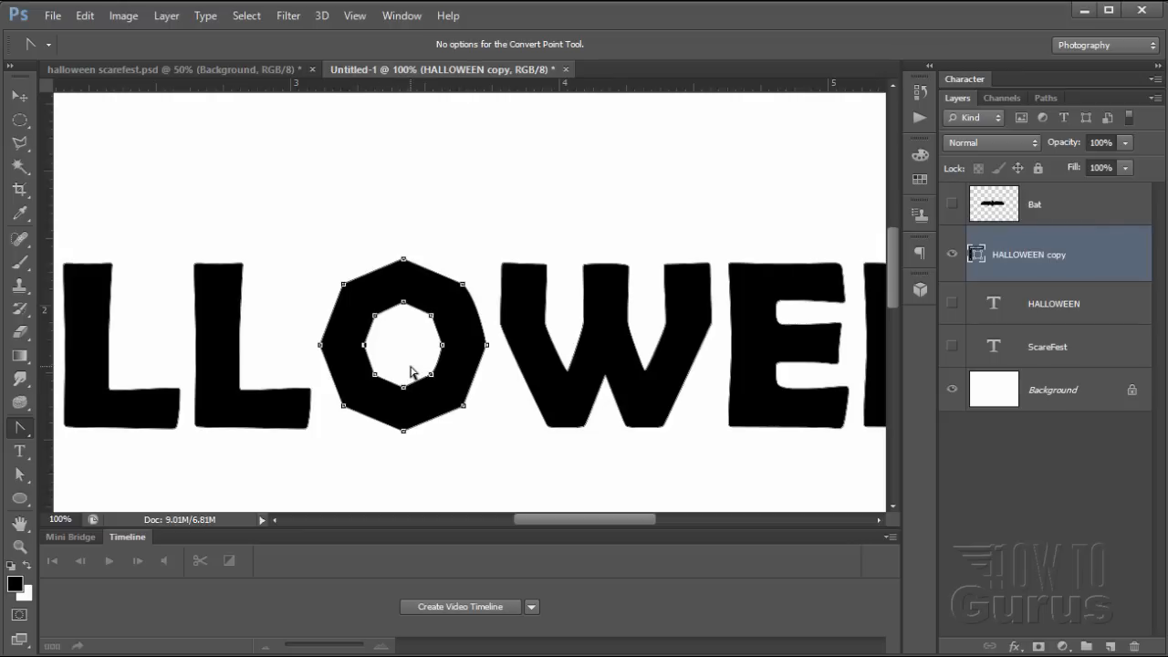
Pull the O's outer top, bottom, right and left anchor points outward into a diamond, and straighten its curved upper-right edge
left_click(22, 481)
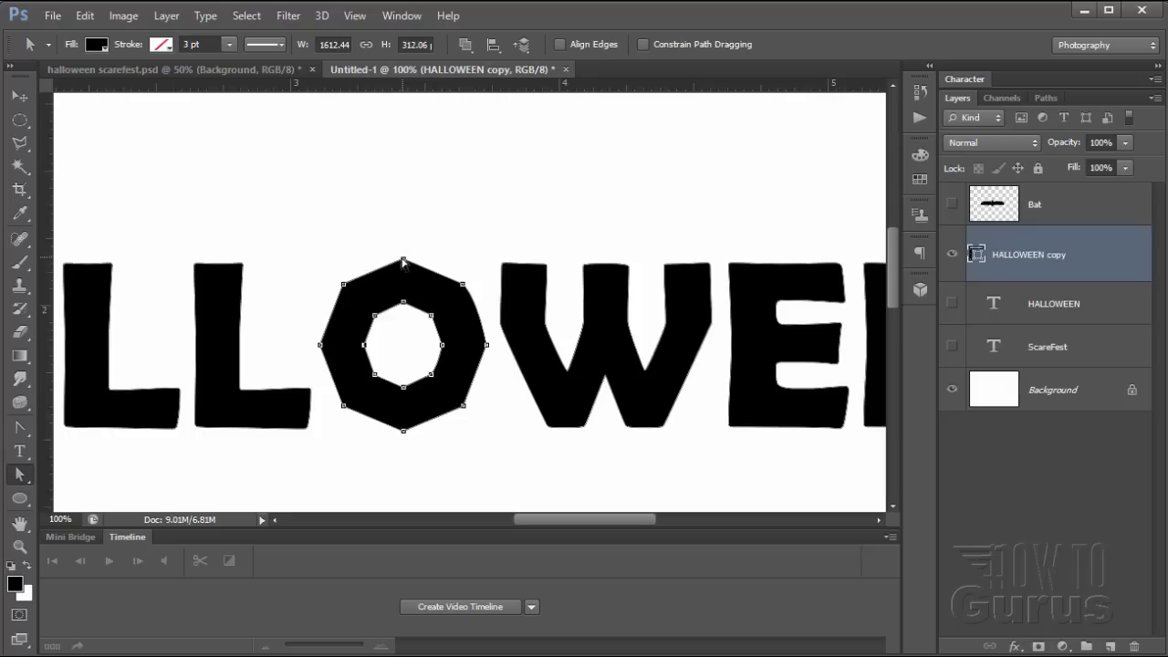
left_click_drag(404, 262, 402, 226)
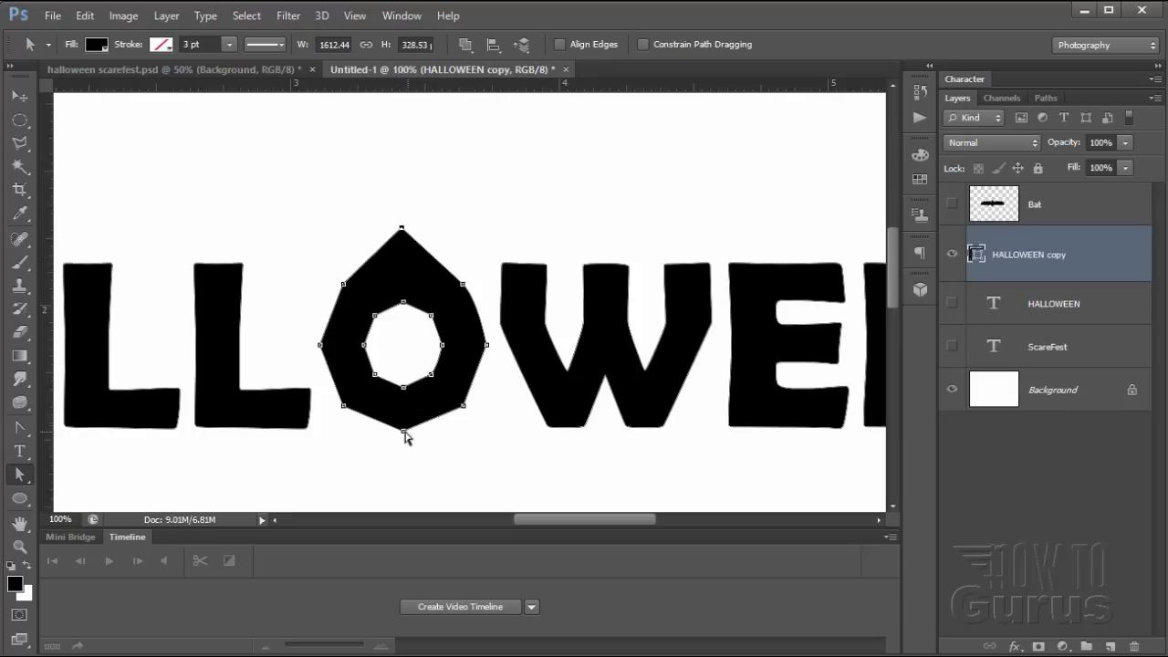
left_click_drag(404, 430, 402, 465)
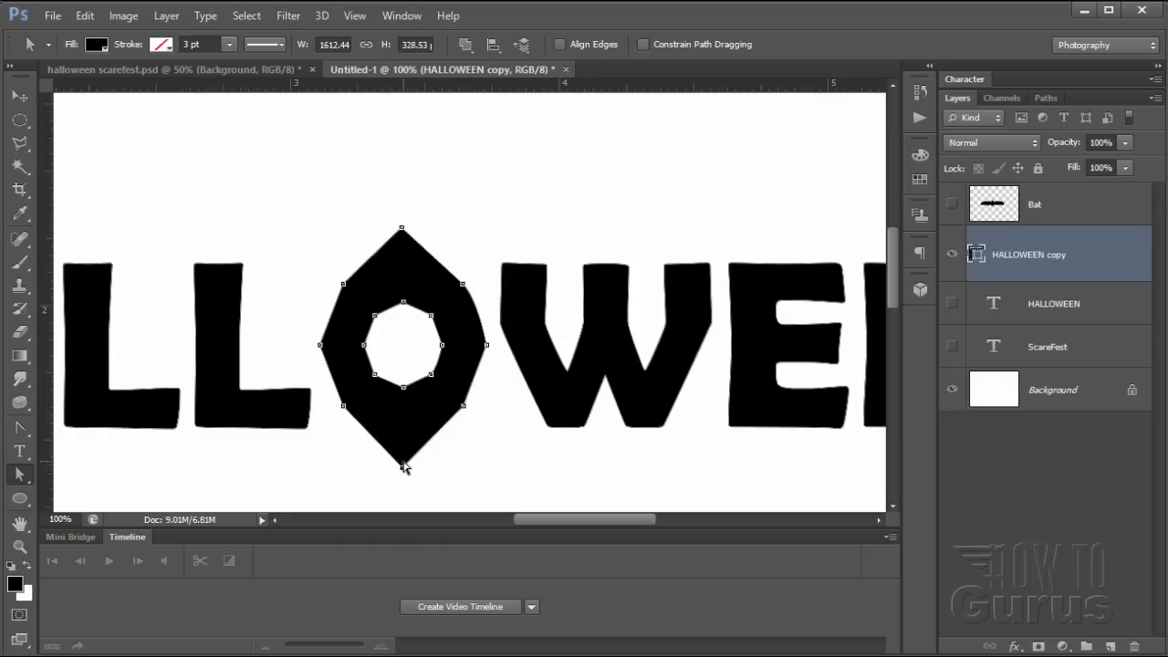
left_click_drag(486, 346, 496, 345)
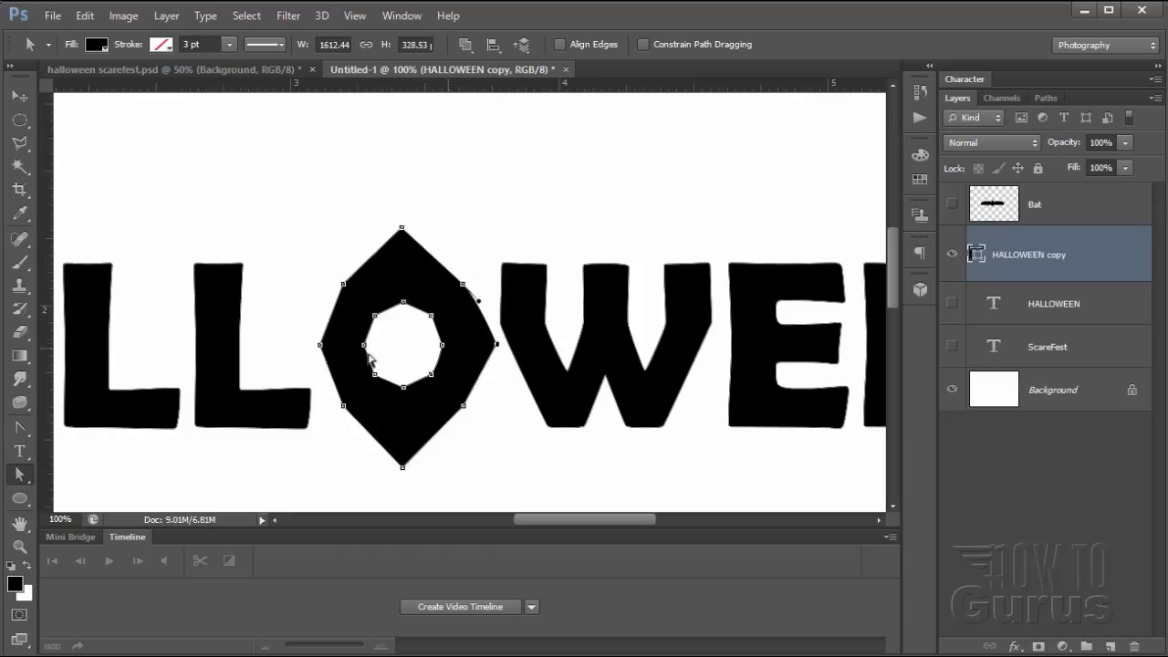
left_click_drag(316, 345, 305, 345)
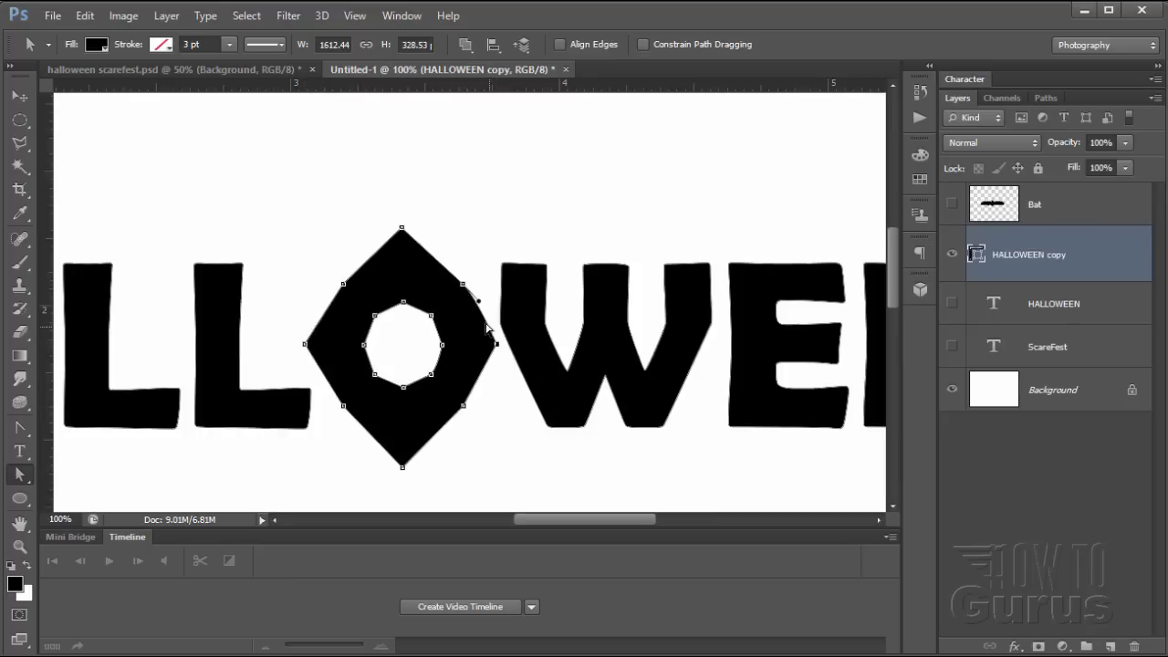
left_click(23, 431)
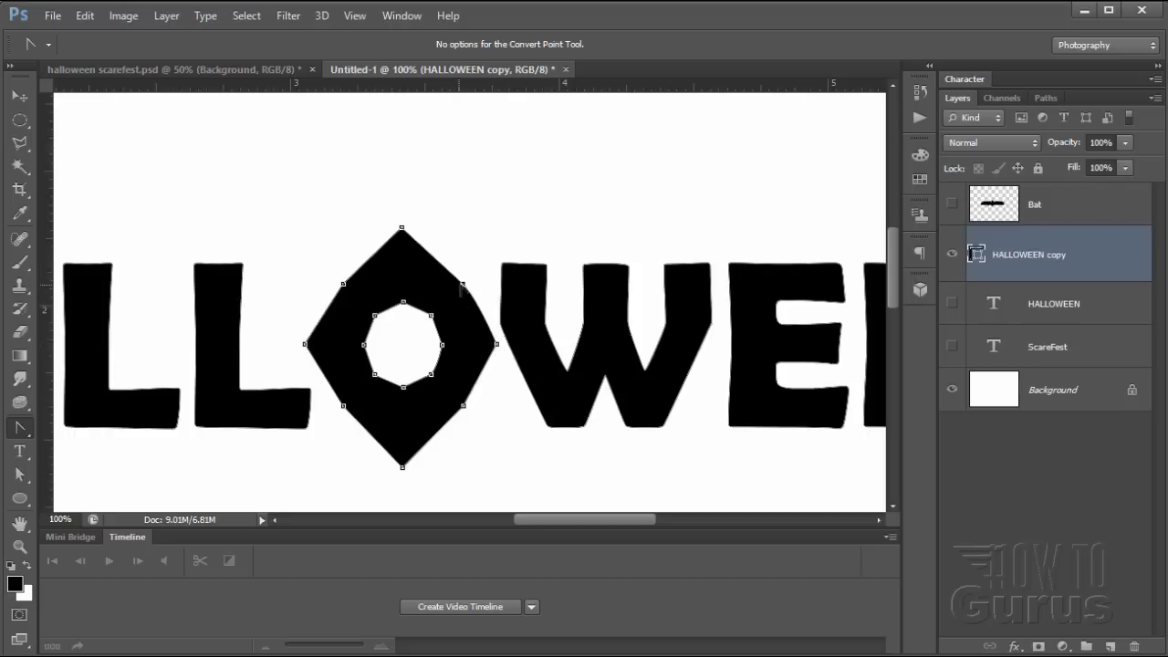
left_click(497, 345)
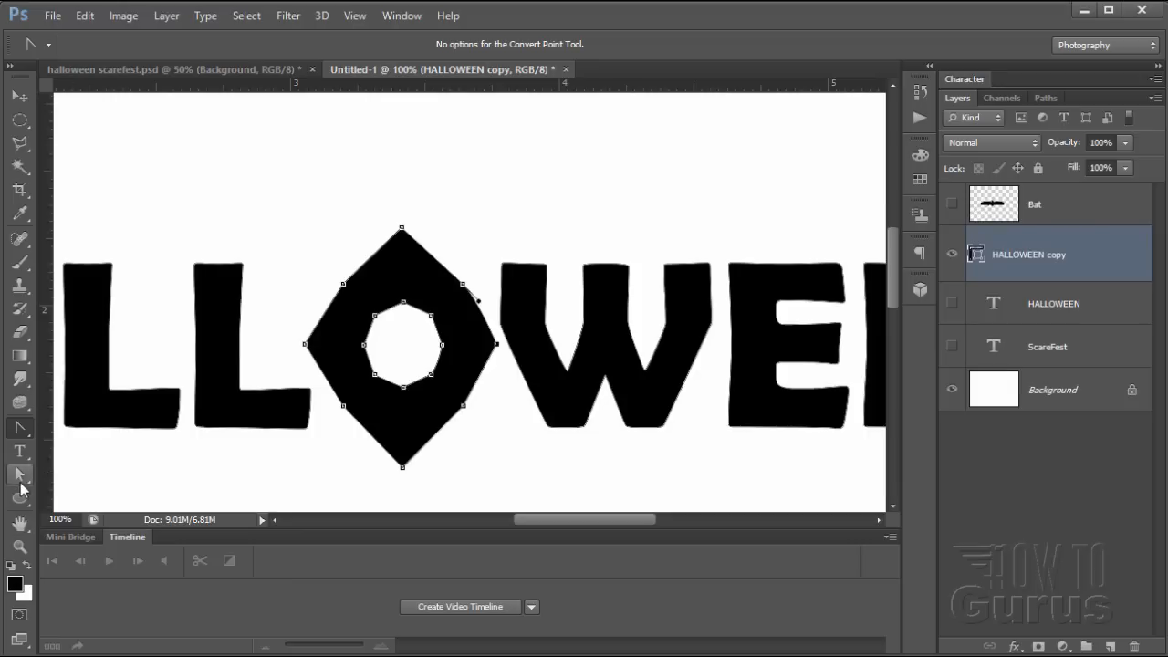
Pull the top, bottom, right and left anchor points of the O's inner outline outward into a matching diamond opening
left_click(20, 474)
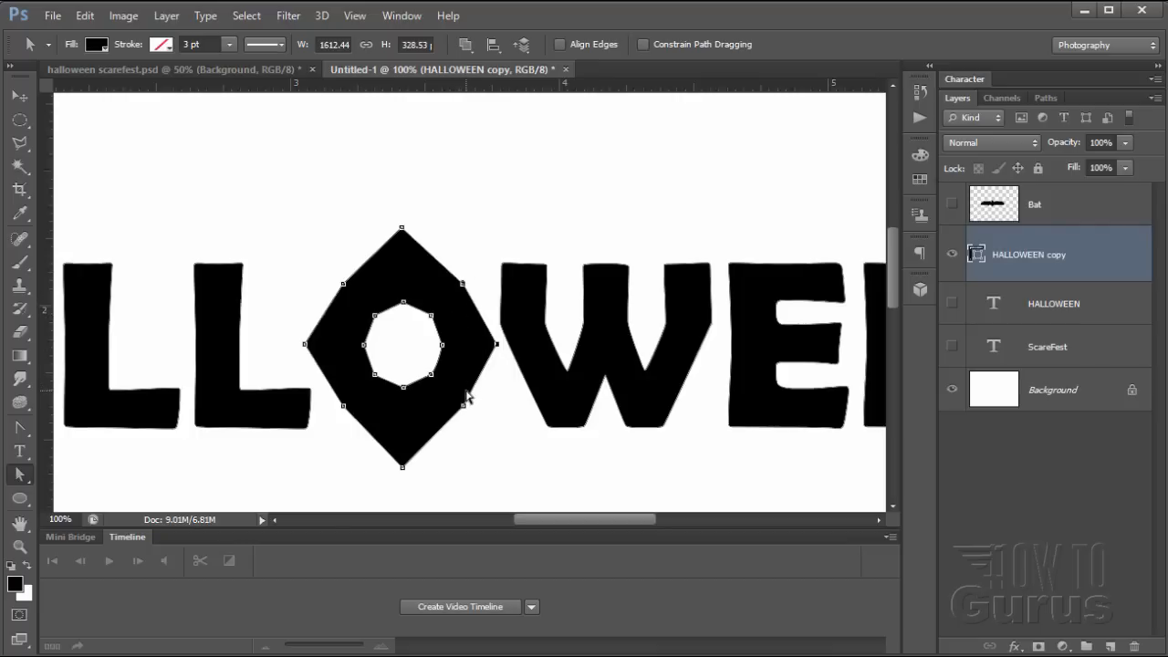
left_click_drag(404, 303, 403, 276)
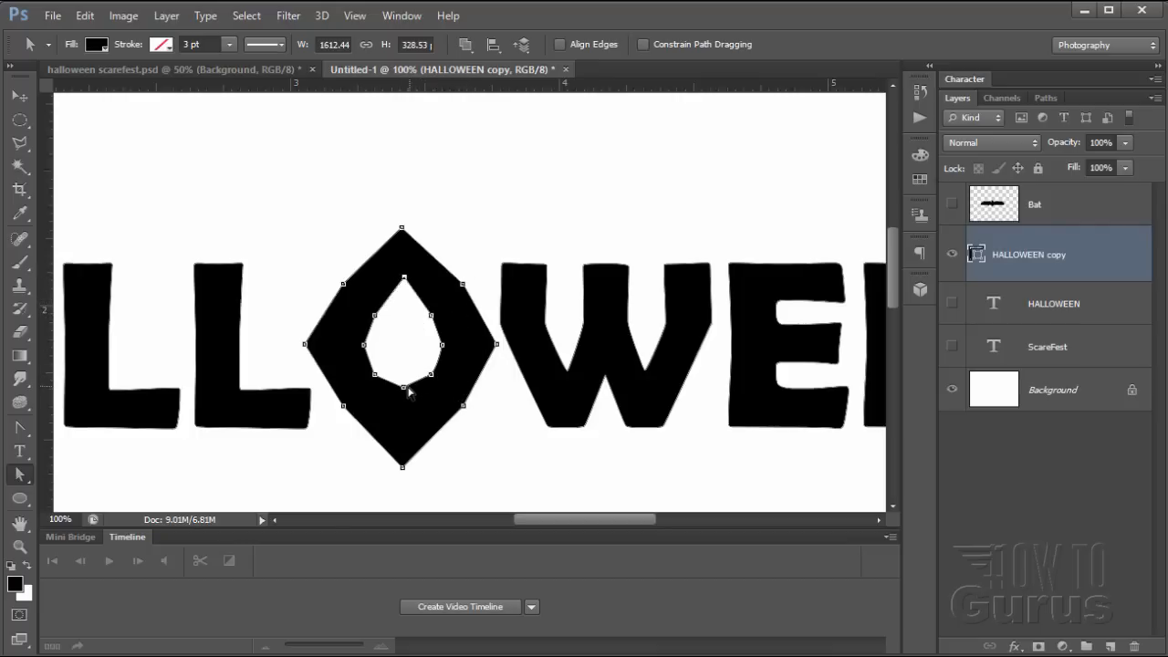
left_click_drag(405, 388, 404, 417)
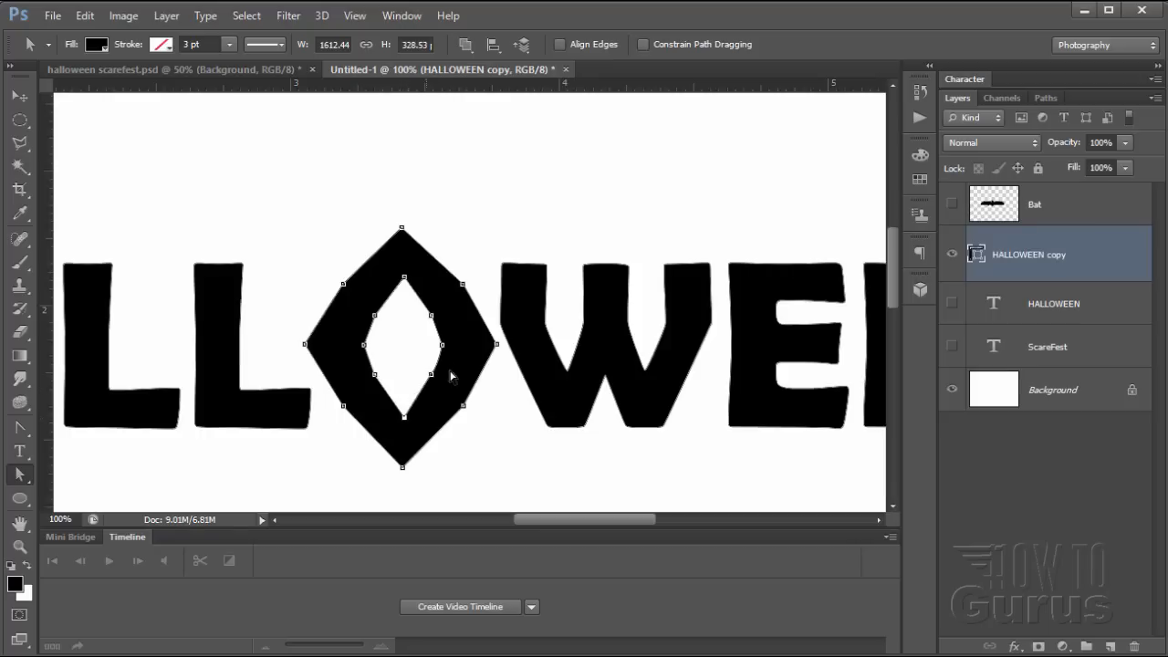
left_click_drag(442, 346, 456, 345)
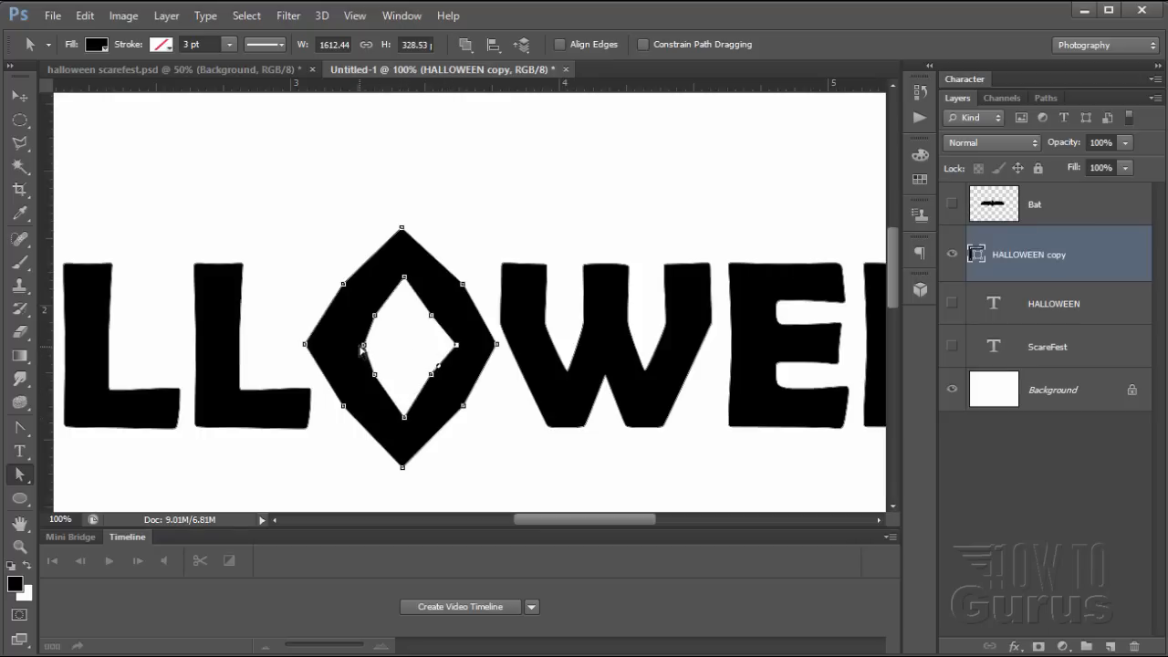
left_click_drag(364, 344, 349, 344)
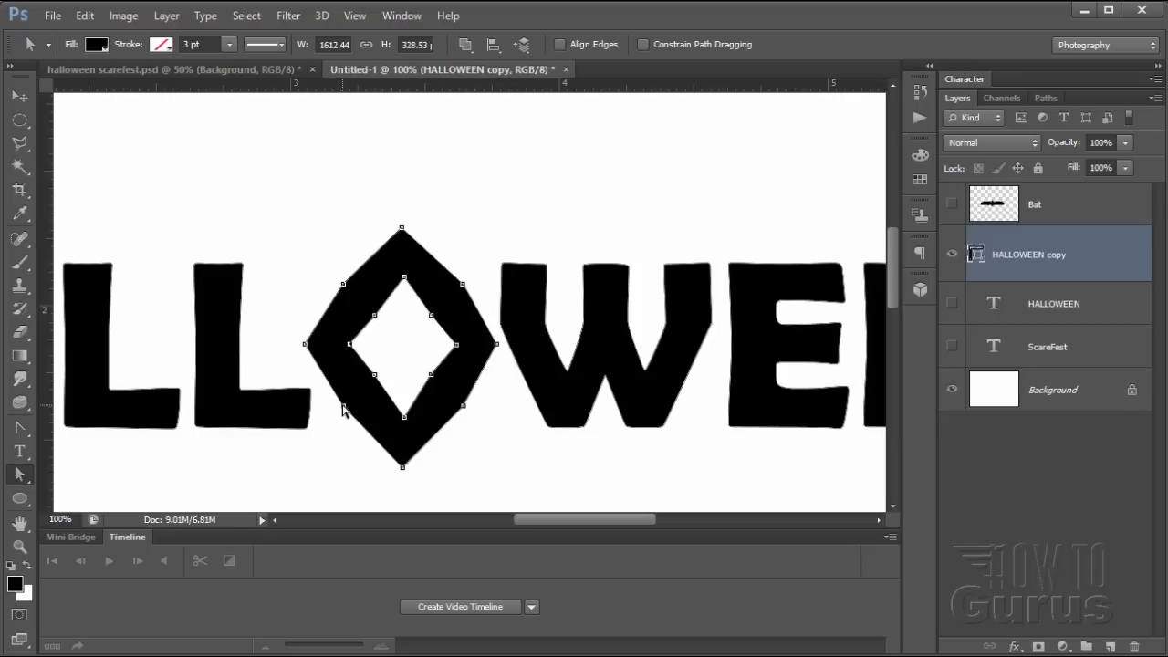
Move the lower-left, lower-right and upper-right anchor points of the O's outer outline inward toward the opening
left_click_drag(344, 408, 355, 396)
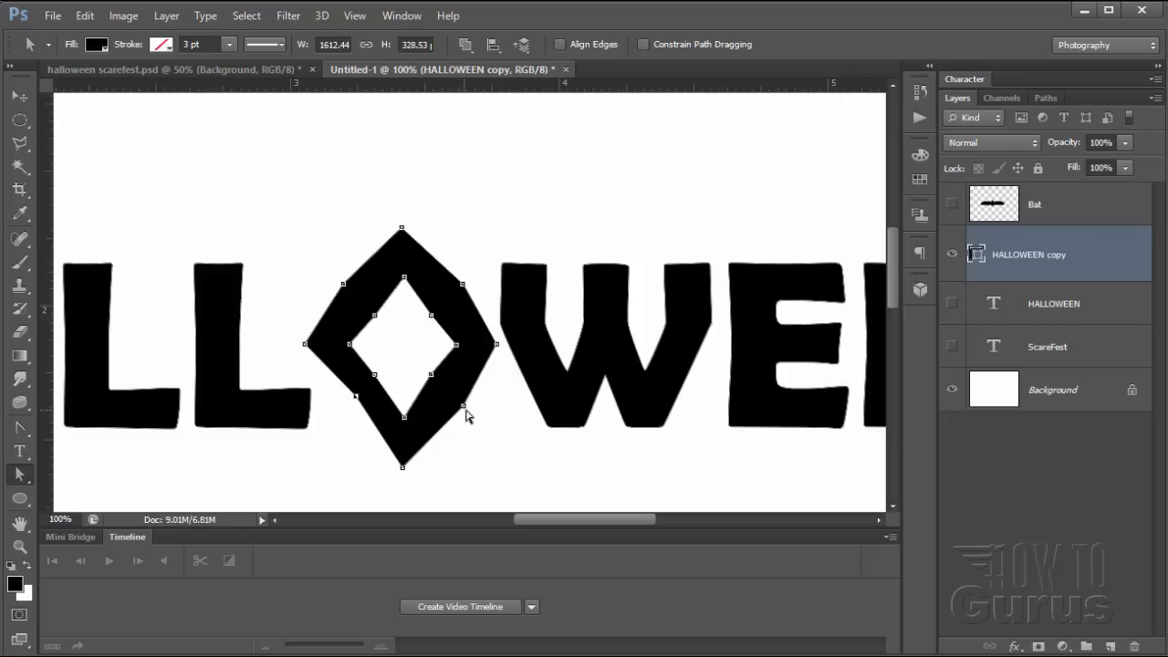
left_click_drag(463, 405, 448, 396)
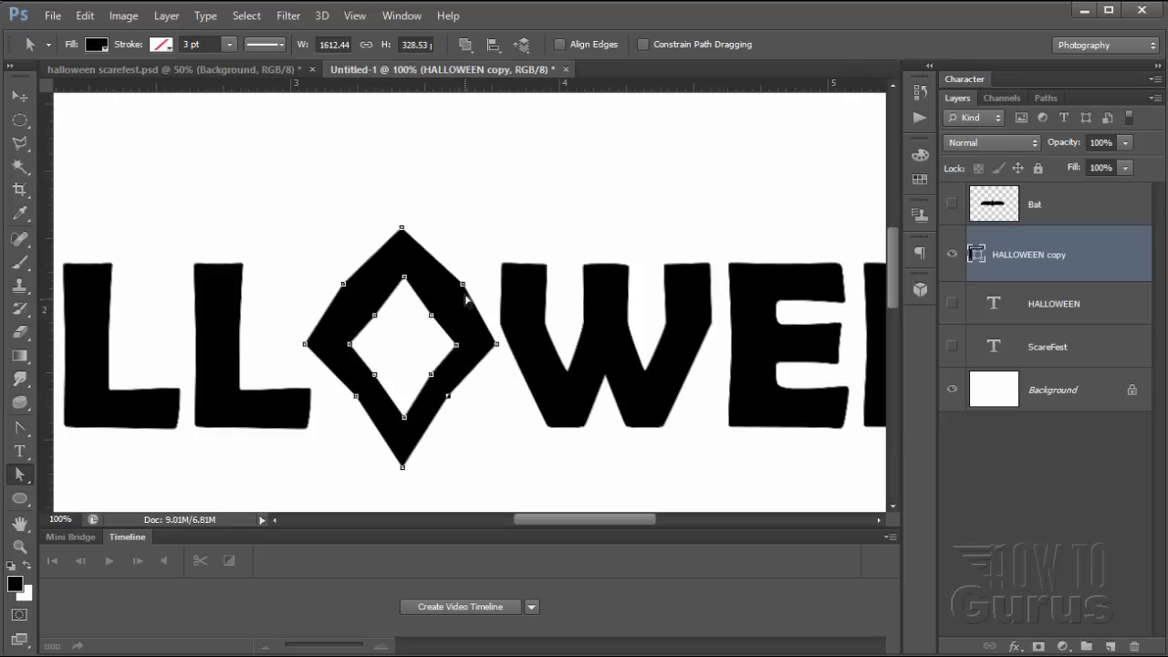
left_click_drag(462, 286, 447, 294)
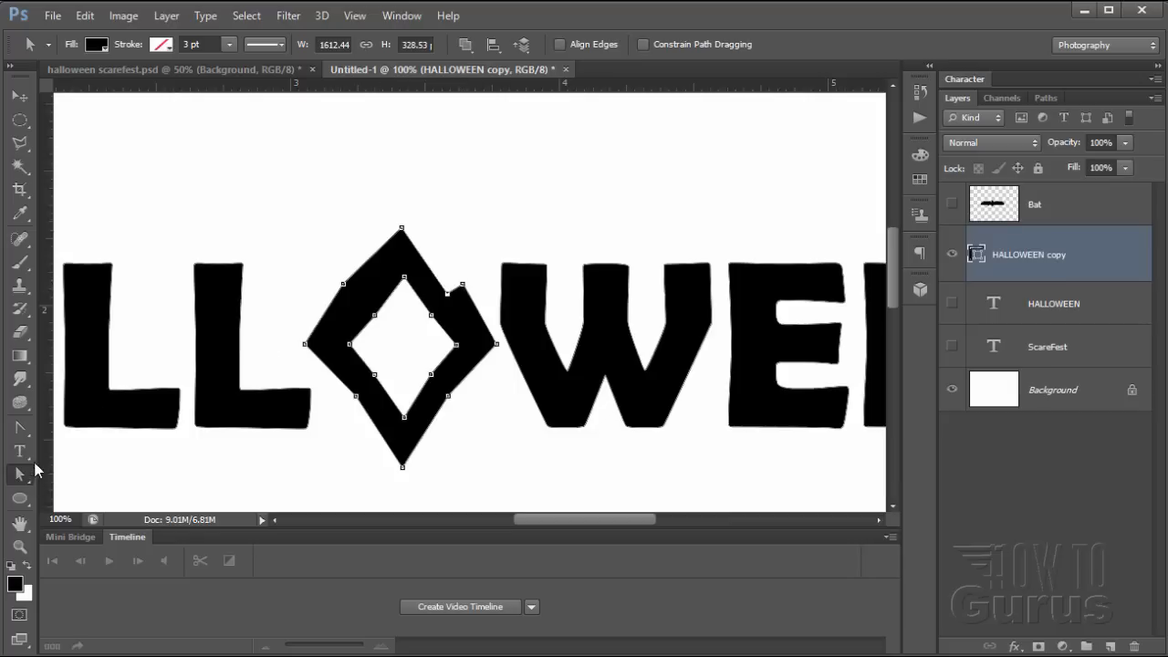
Remove the extra anchor point sticking out at the O's upper-right edge with the Delete Anchor Point tool
left_click(20, 426)
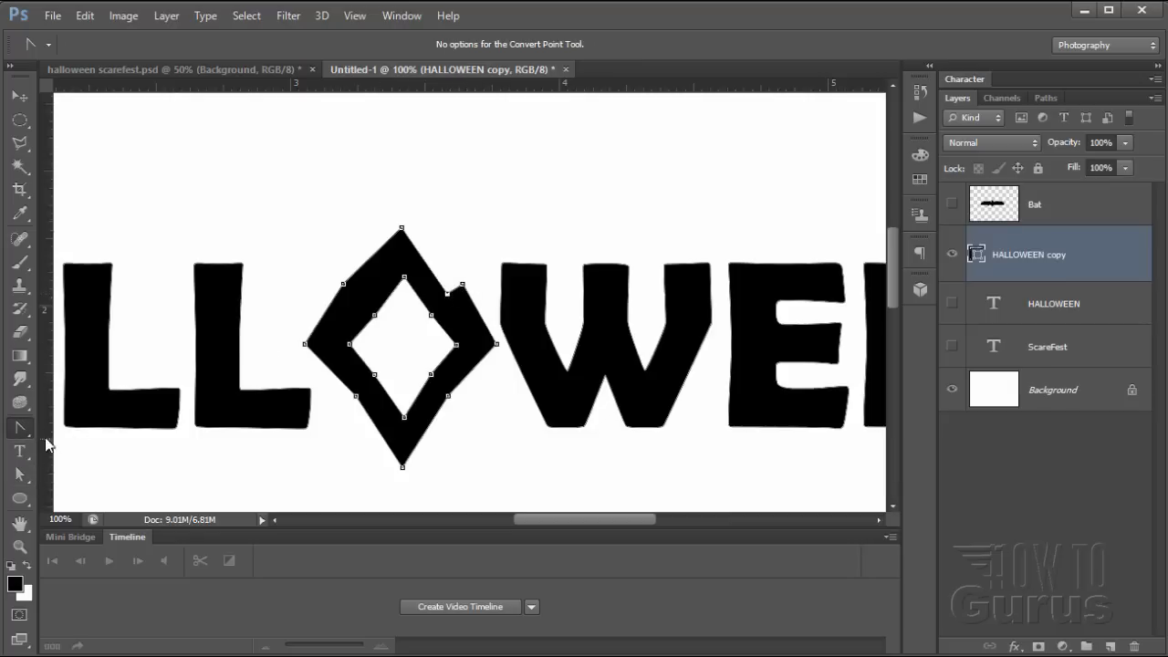
right_click(22, 428)
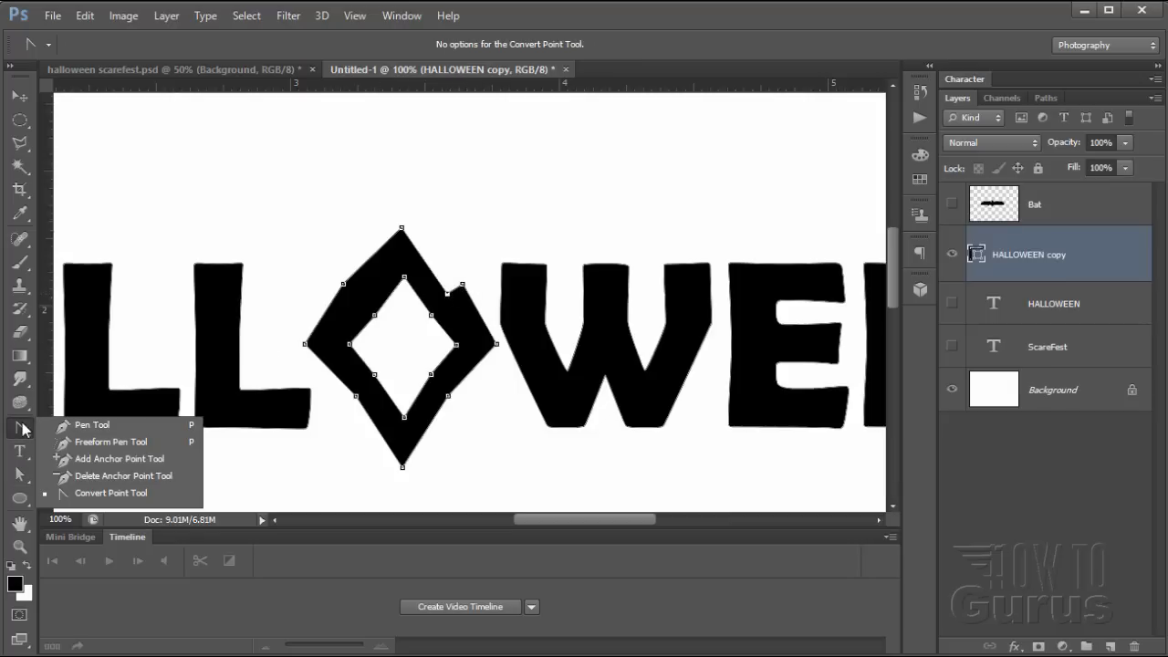
left_click(115, 477)
left_click(463, 285)
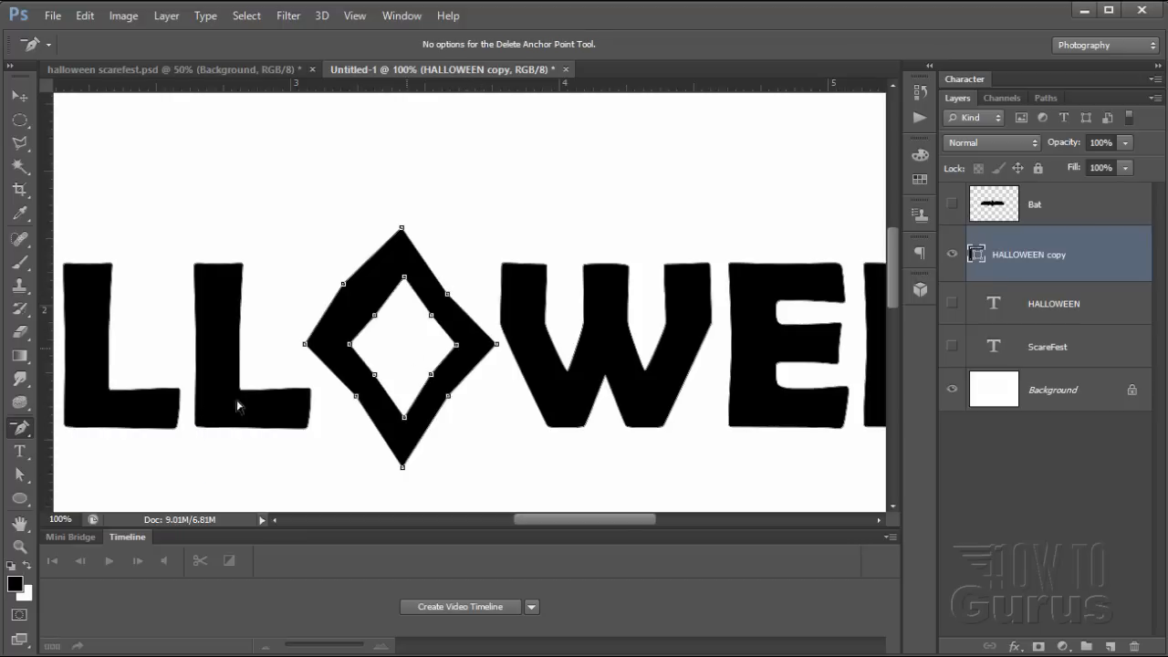
Move the O's upper-left outer anchor point inward, narrow the inner diamond from both sides, and deselect the path
right_click(20, 428)
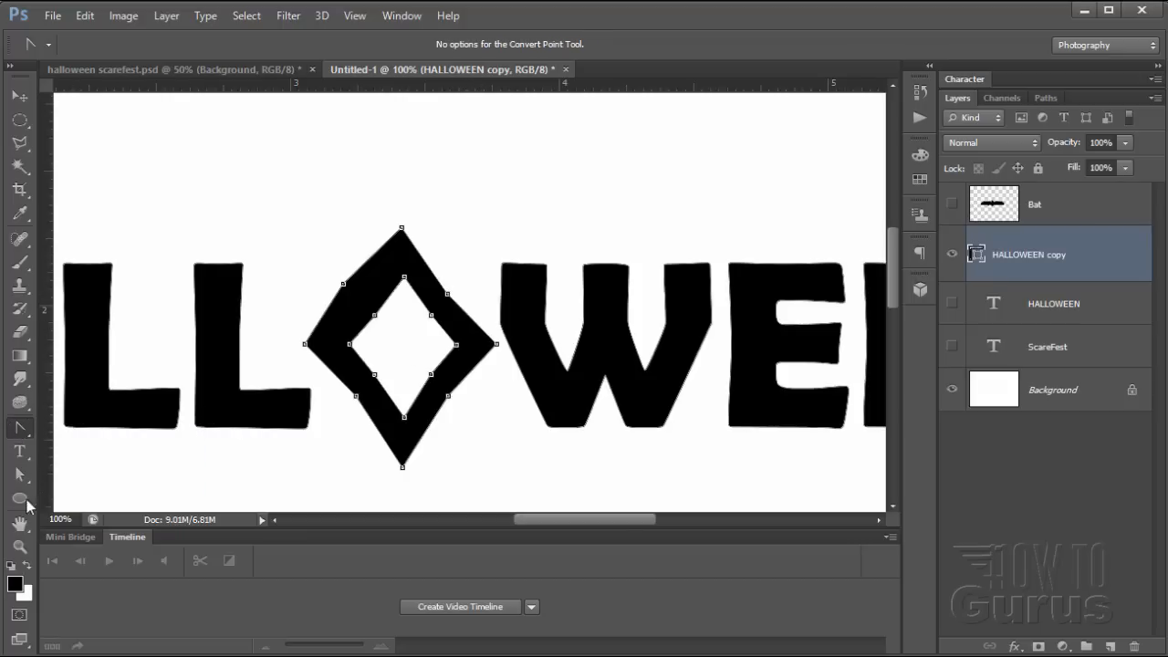
left_click(20, 474)
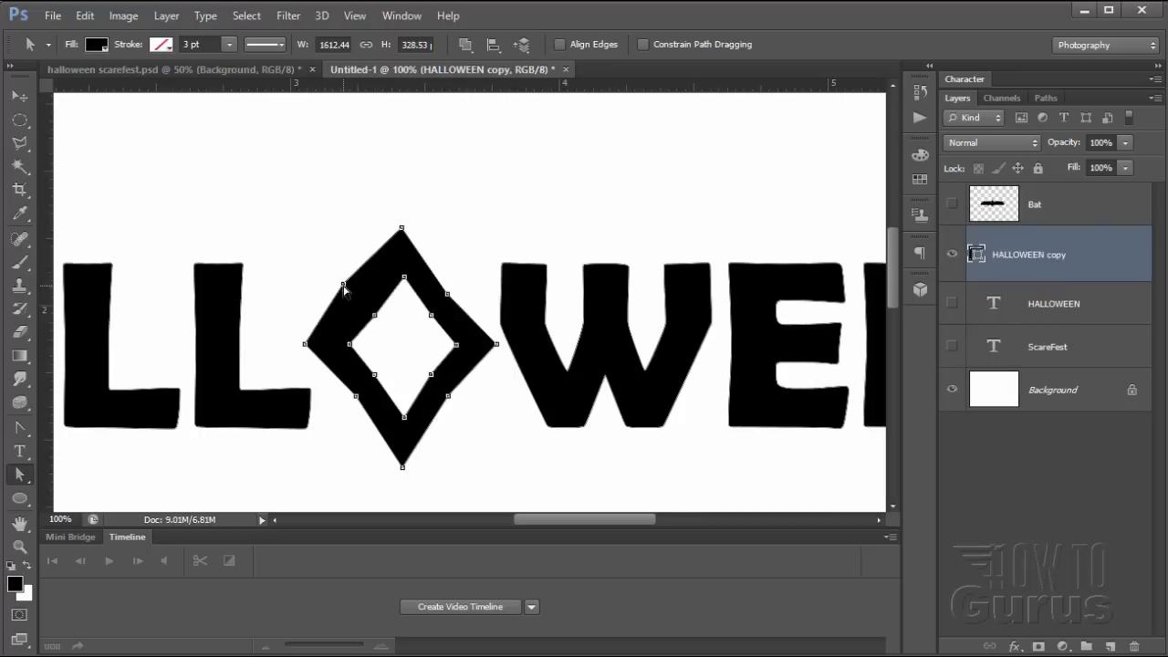
left_click_drag(344, 284, 358, 301)
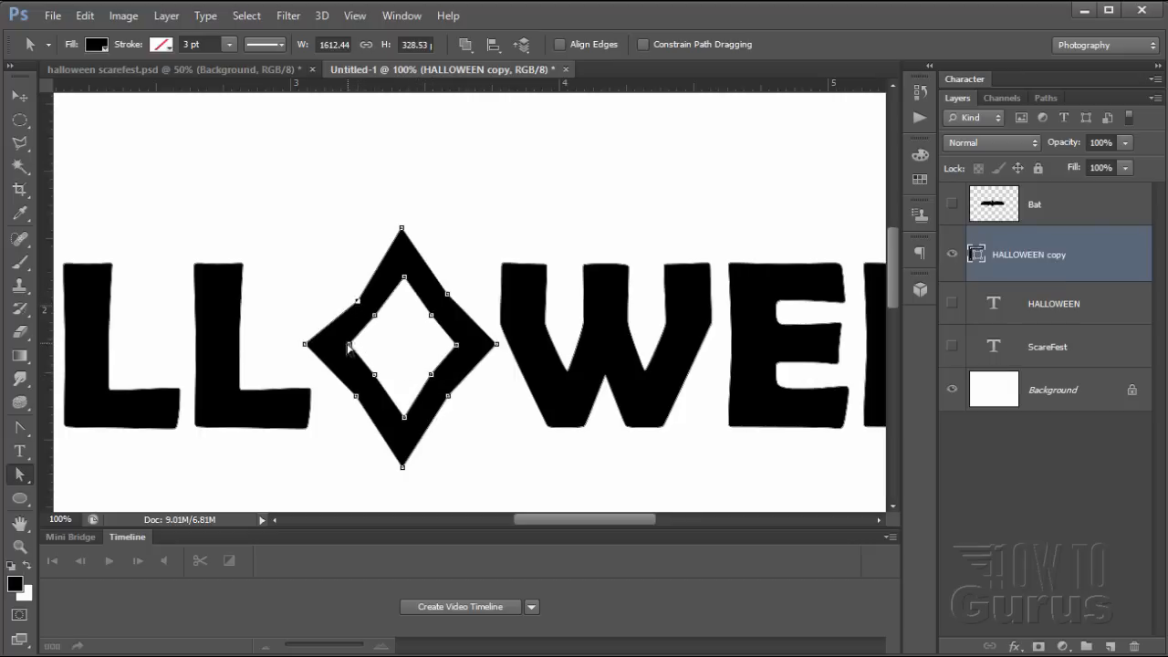
left_click_drag(350, 344, 360, 344)
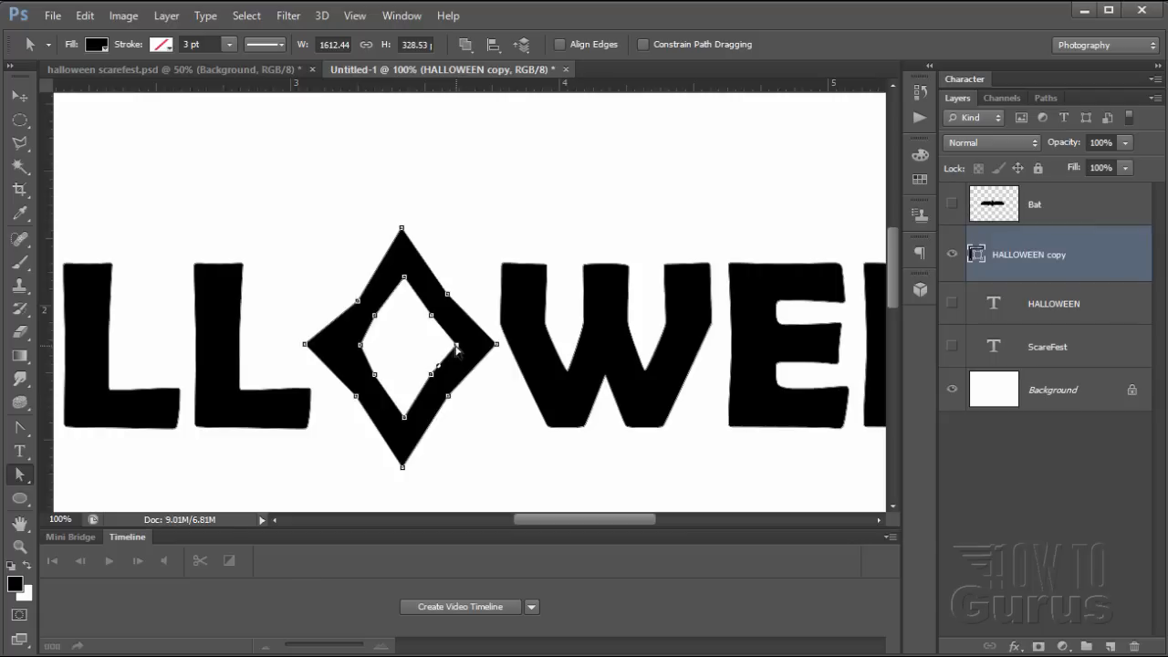
left_click_drag(456, 347, 445, 345)
left_click(478, 410)
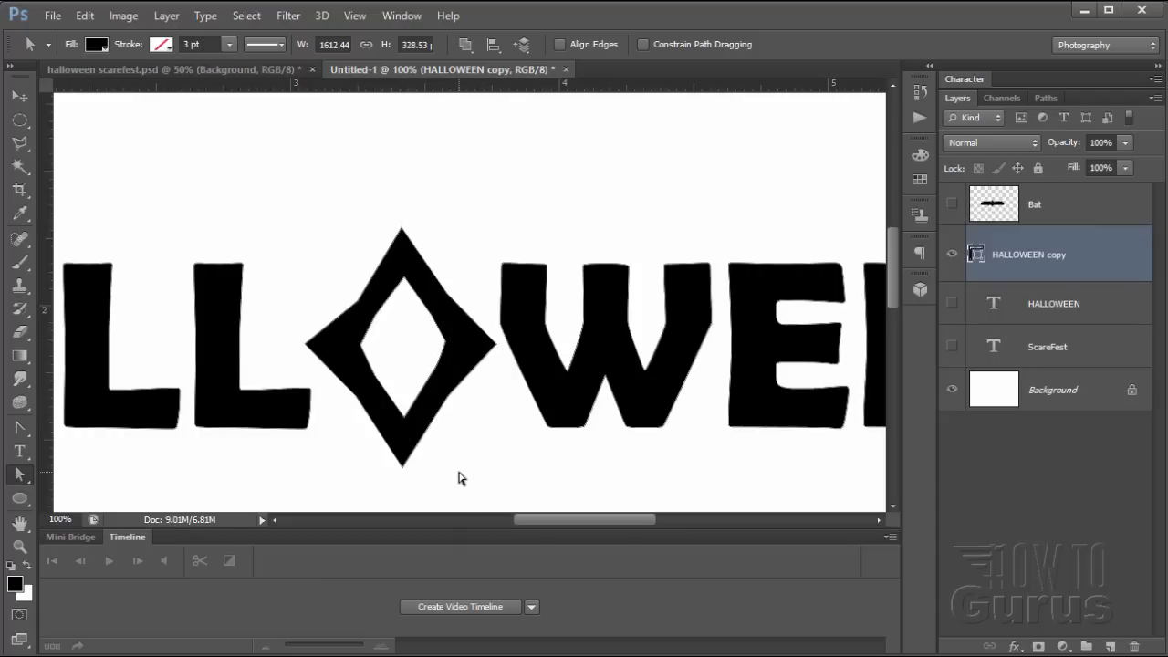
Bring the W of HALLOWEEN into view at 200% zoom and show its anchor points for the Convert Point tool
left_click(361, 404)
left_click(356, 408)
left_click_drag(580, 518, 612, 519)
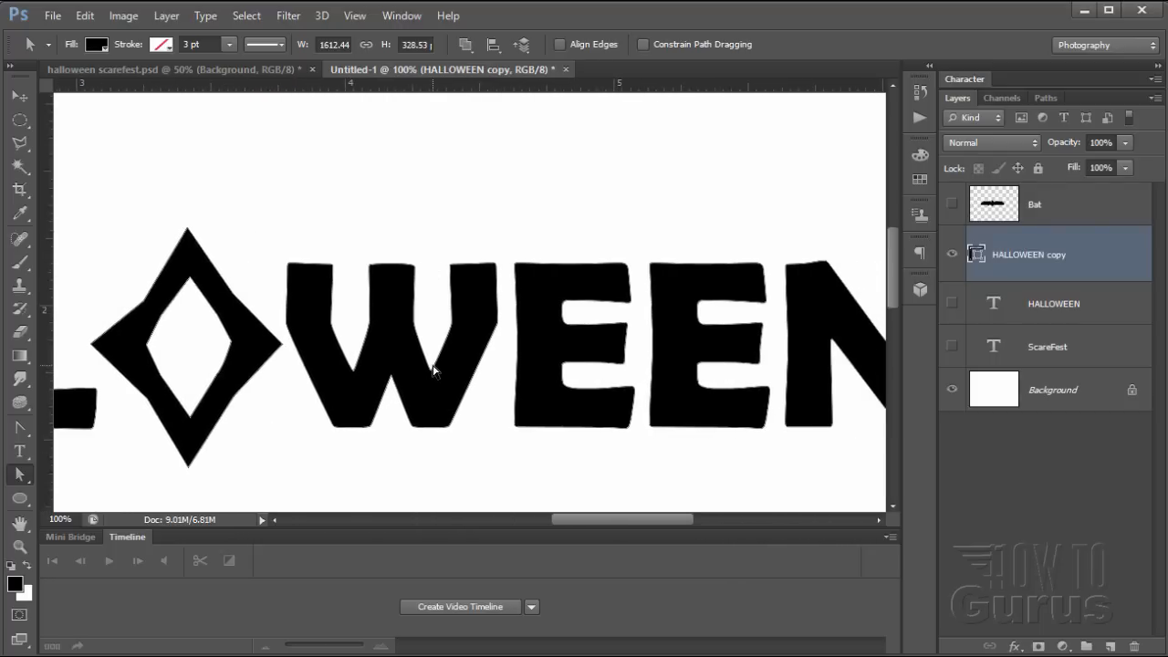
left_click_drag(604, 522, 665, 520)
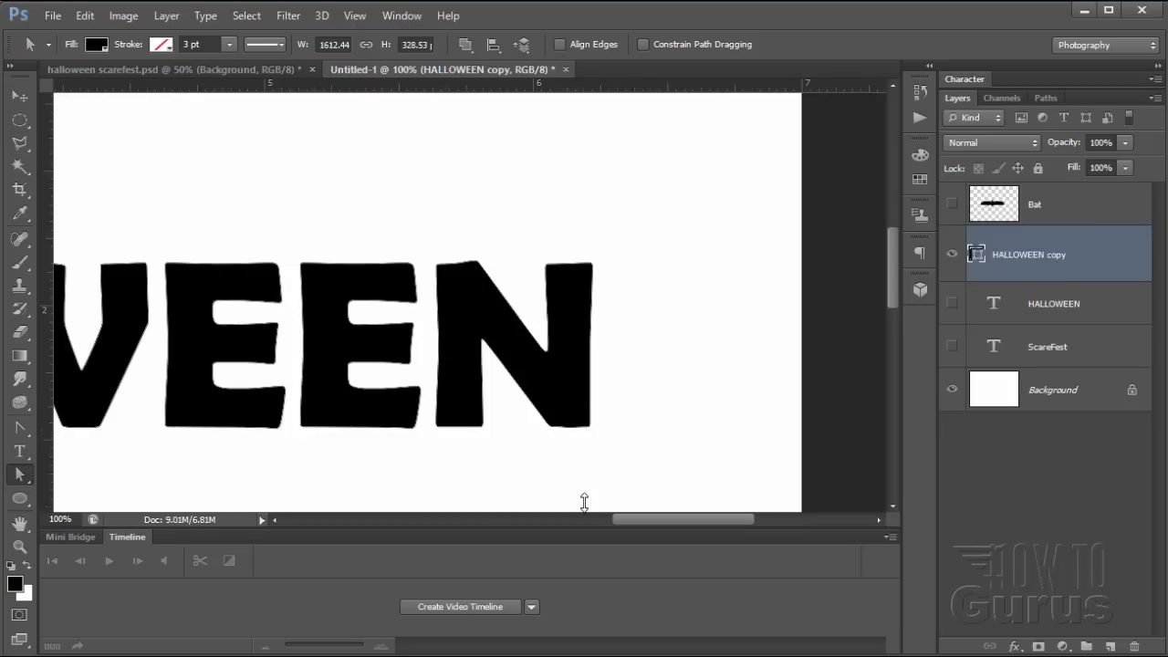
left_click_drag(631, 521, 558, 521)
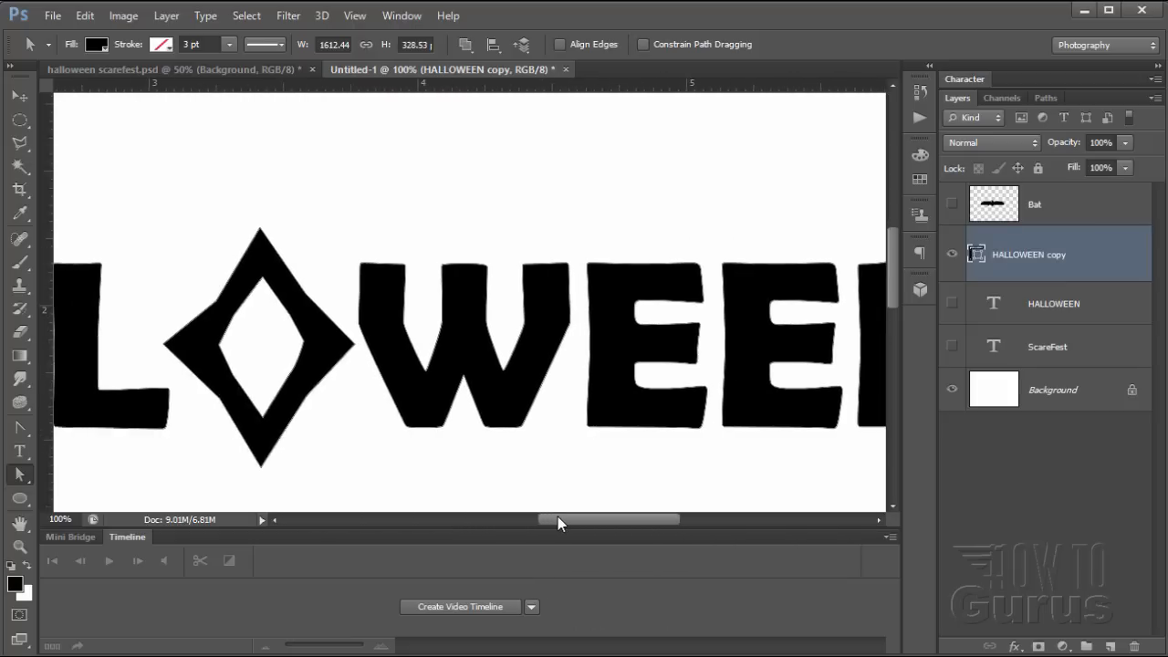
left_click(377, 381)
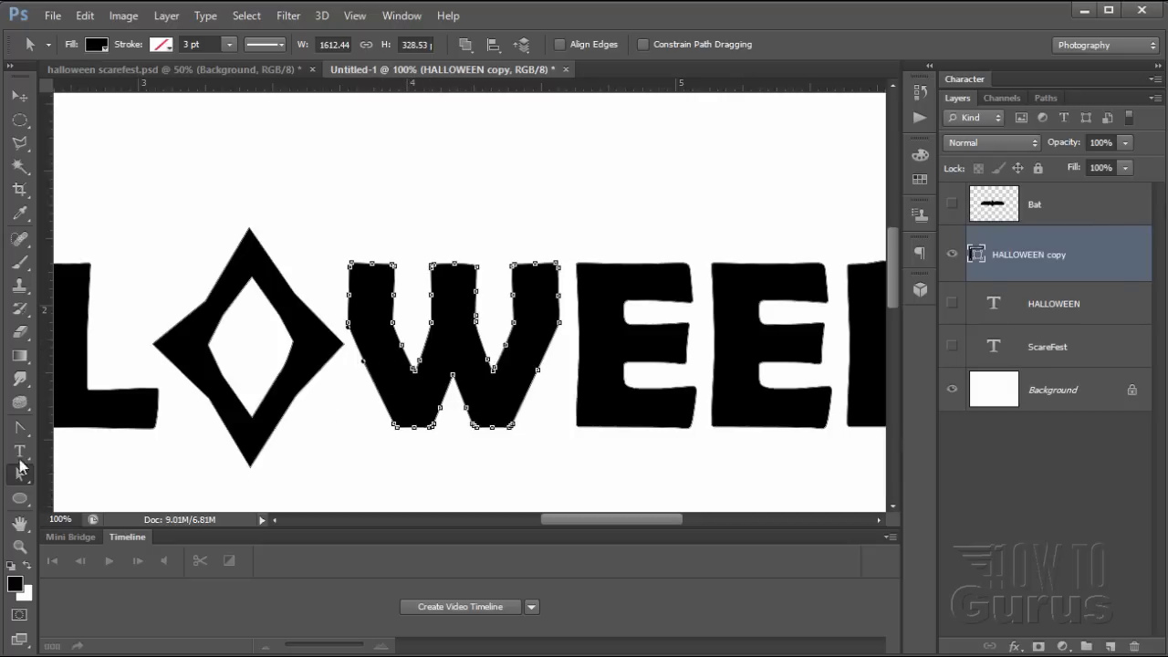
left_click(20, 427)
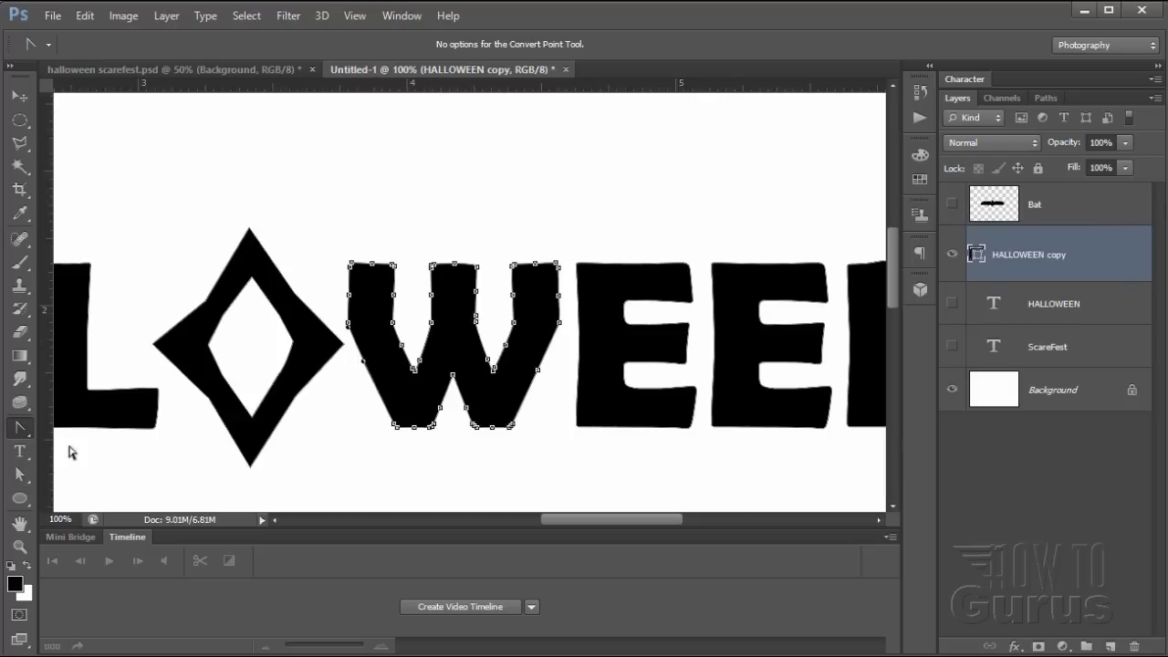
left_click(394, 424)
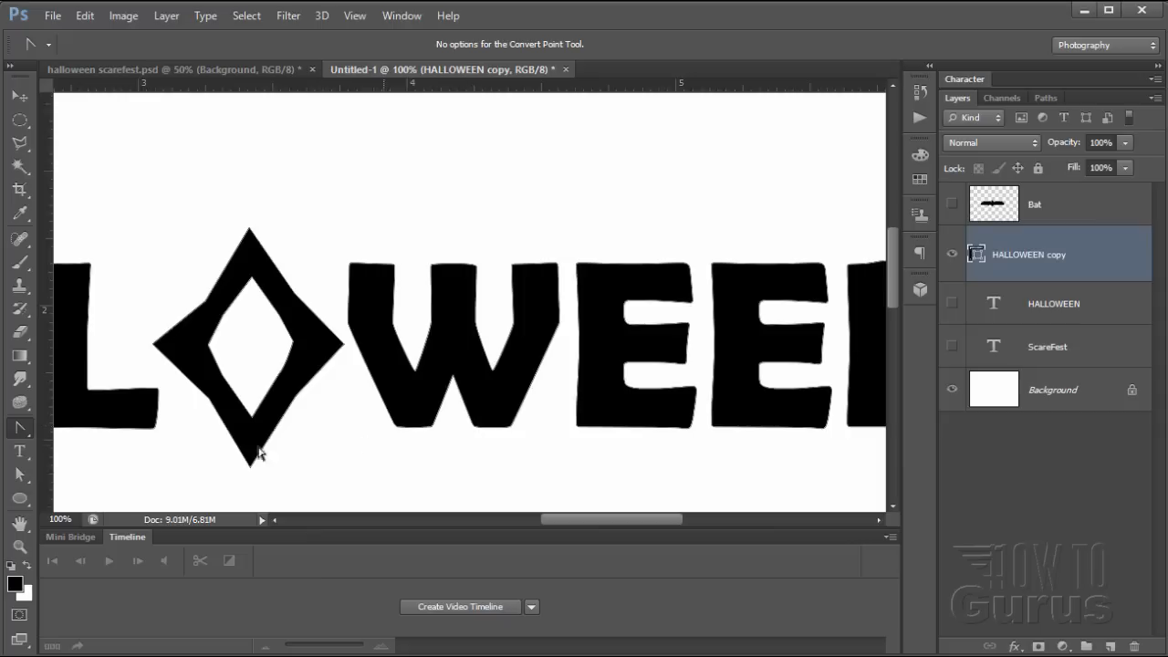
left_click(19, 545)
left_click(458, 357)
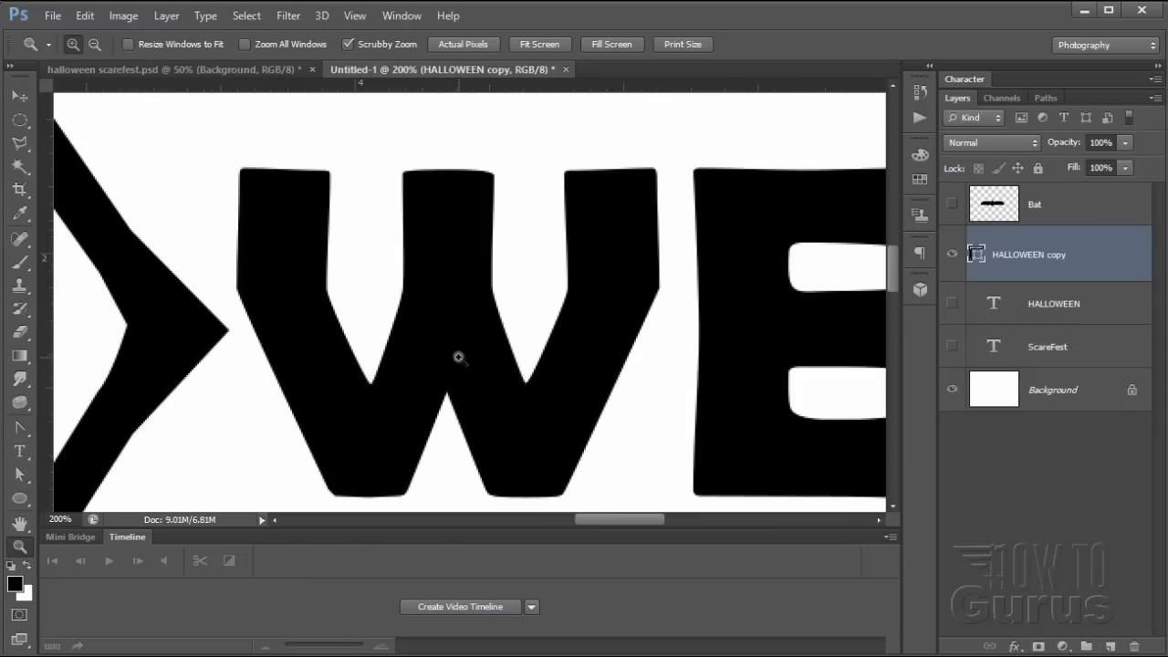
left_click(19, 427)
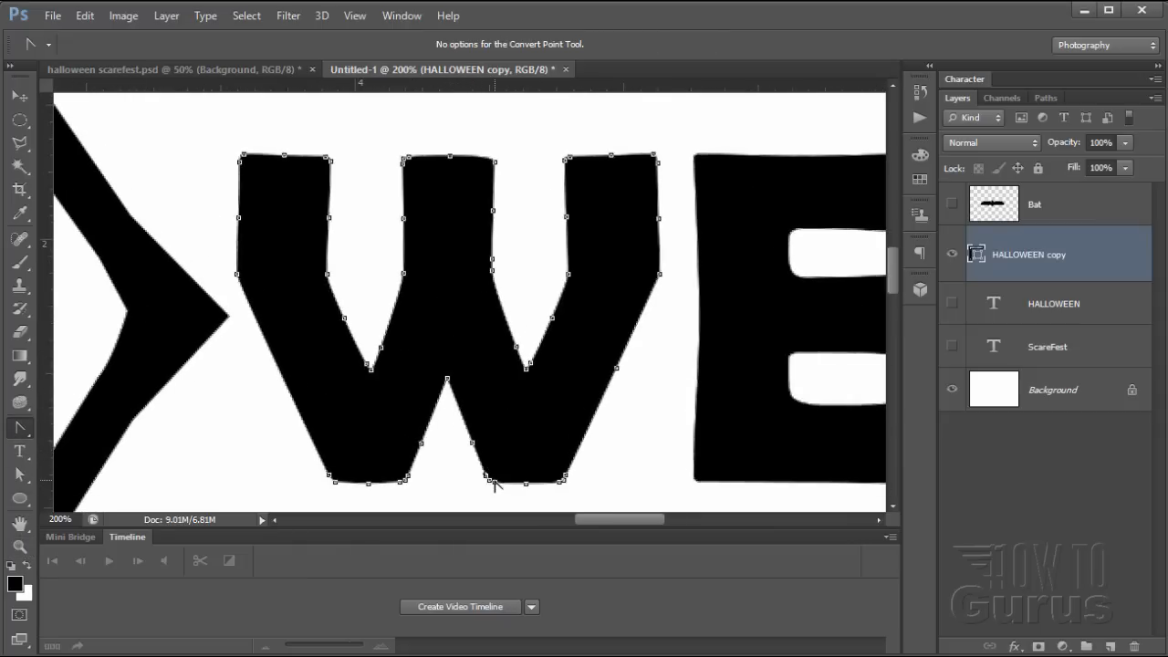
Convert the W's anchor points to corner points with the Convert Point tool, covering its bottom edge, strokes, inner notch and tops
left_click(494, 480)
left_click(526, 483)
left_click(421, 443)
left_click(617, 368)
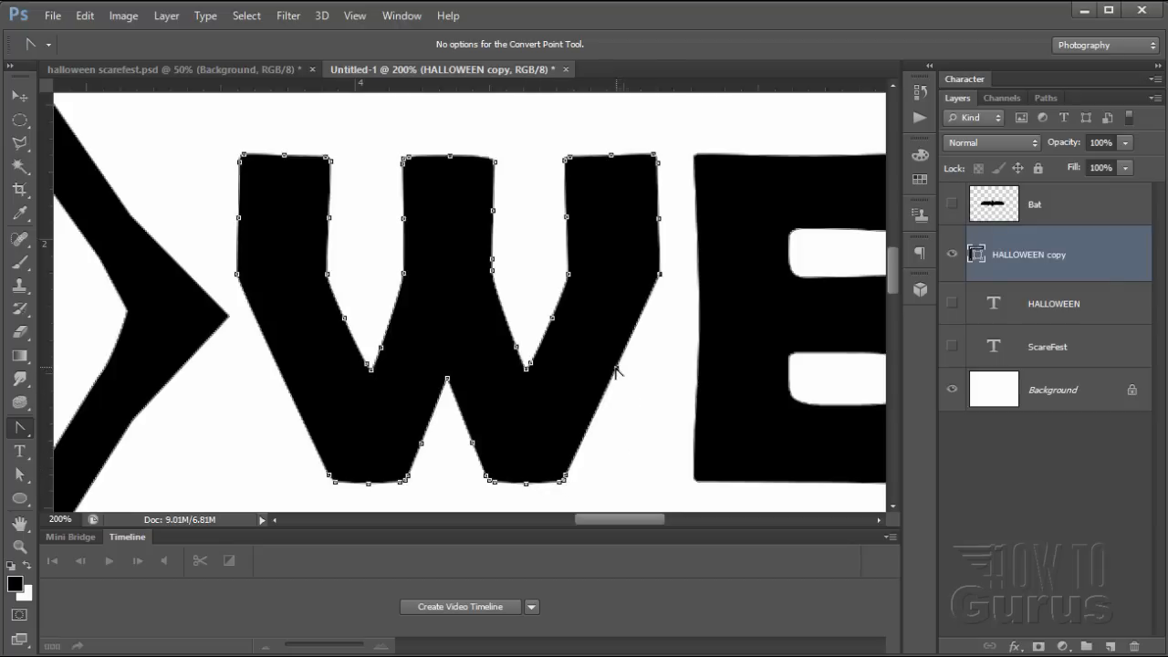
left_click(660, 274)
left_click(658, 219)
left_click(612, 156)
left_click(567, 217)
left_click(530, 363)
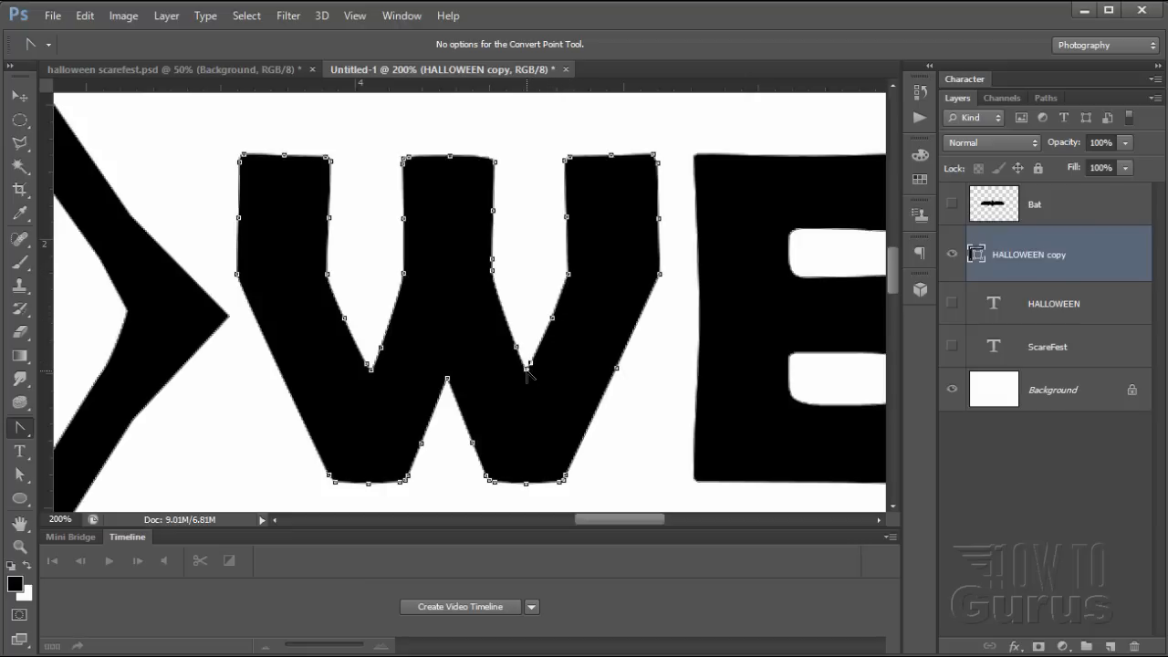
left_click(492, 270)
left_click(493, 259)
left_click(494, 211)
left_click(493, 162)
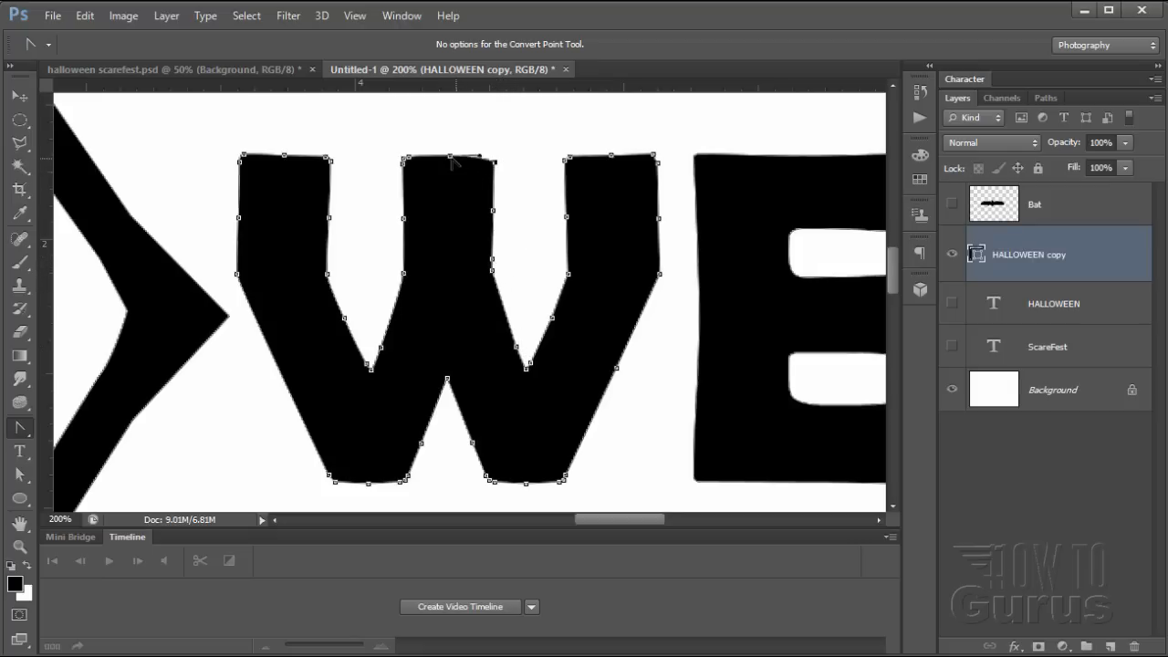
left_click(449, 157)
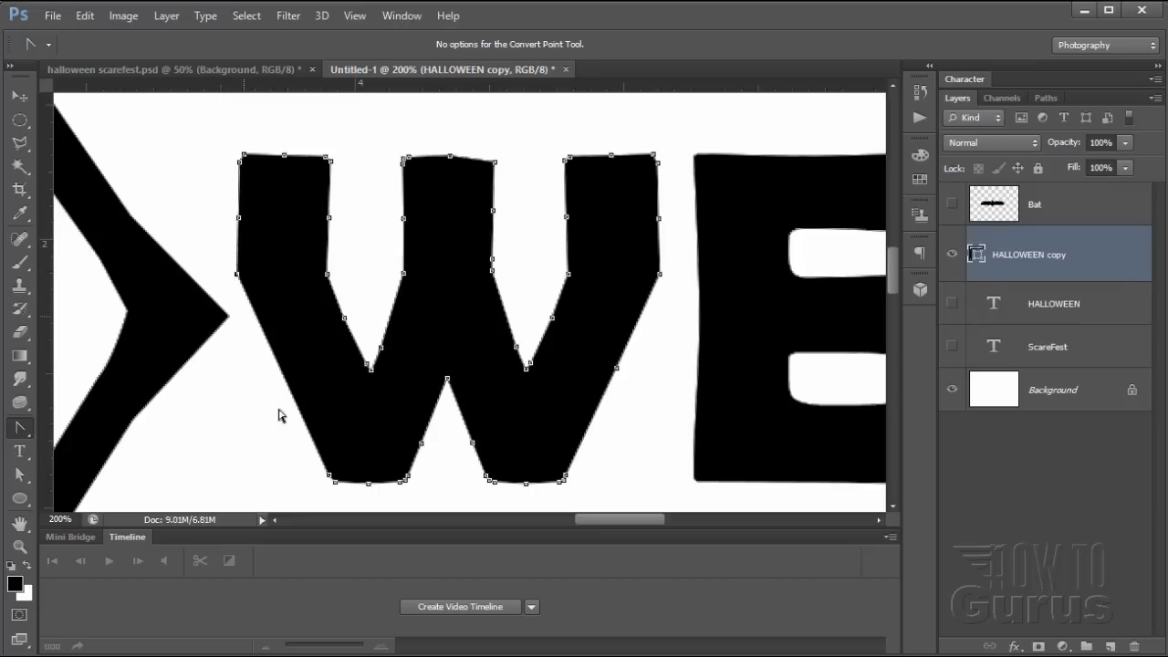
left_click_drag(587, 522, 431, 520)
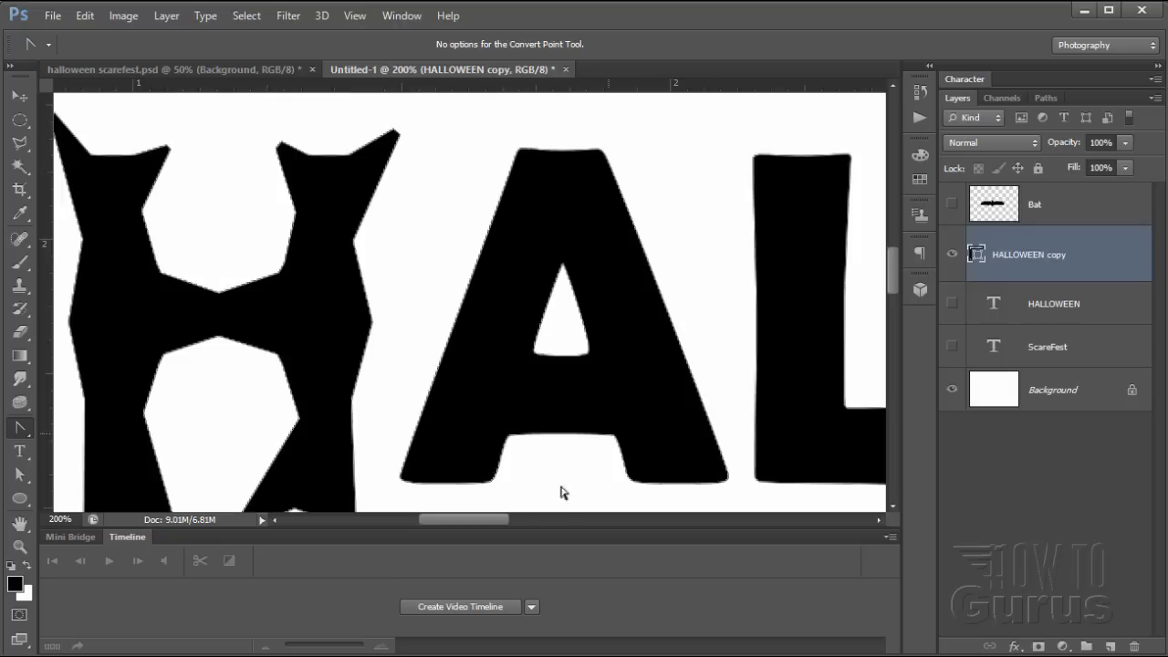
left_click_drag(499, 520, 631, 520)
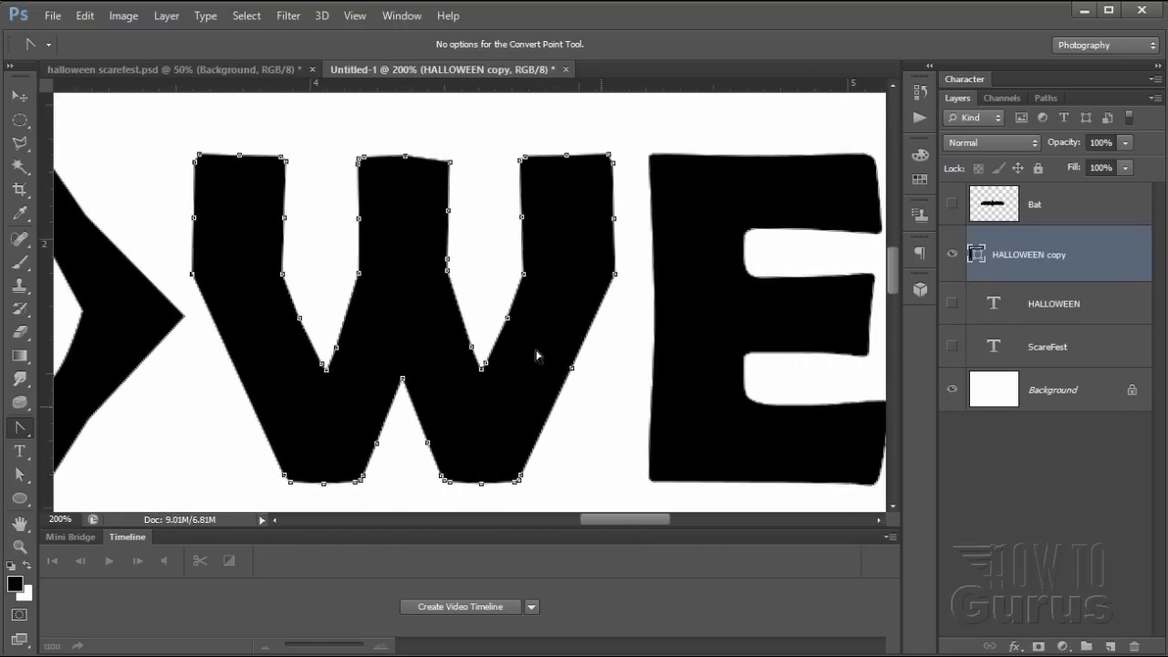
mouse_move(239, 154)
left_mouse_down()
mouse_move(238, 143)
mouse_move(239, 173)
mouse_move(239, 138)
mouse_move(228, 143)
left_mouse_up()
left_click(240, 156)
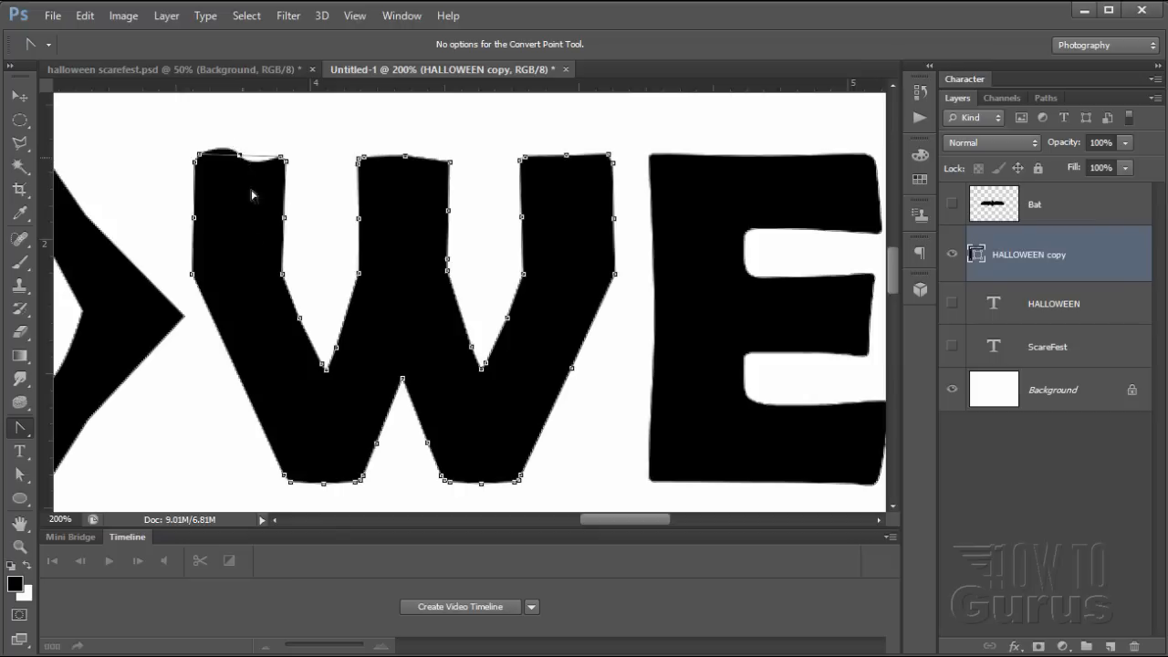
key("ctrl+z")
Raise the middle anchor point on top of each of the W's three strokes to form a pointed peak
left_click(21, 474)
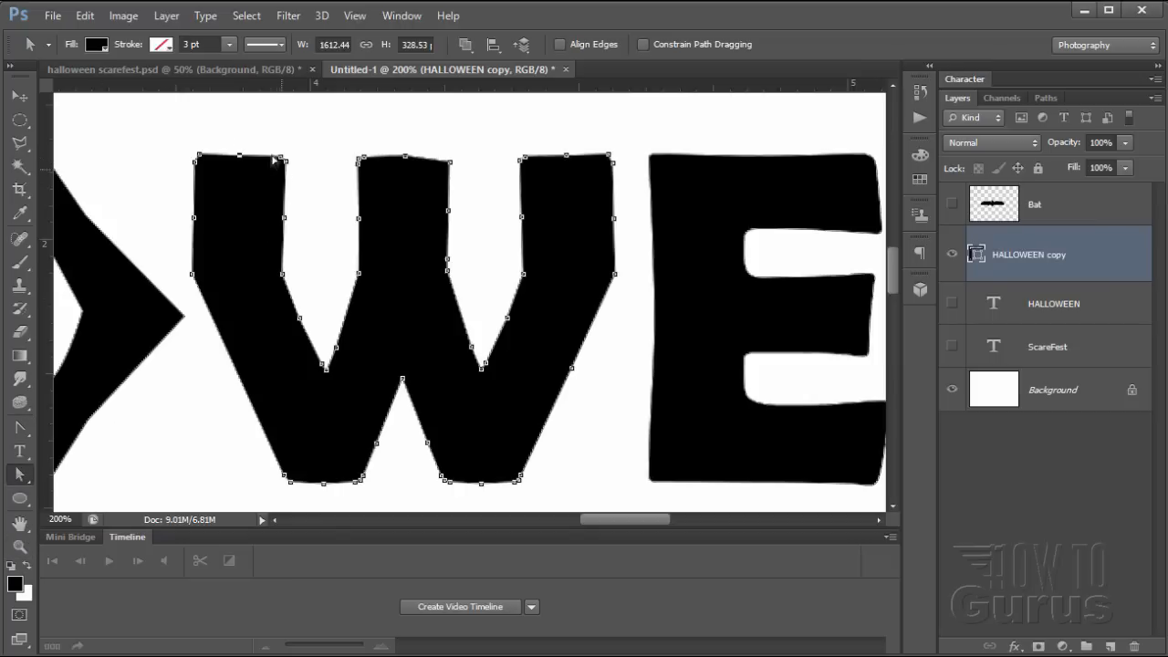
left_click_drag(239, 157, 242, 126)
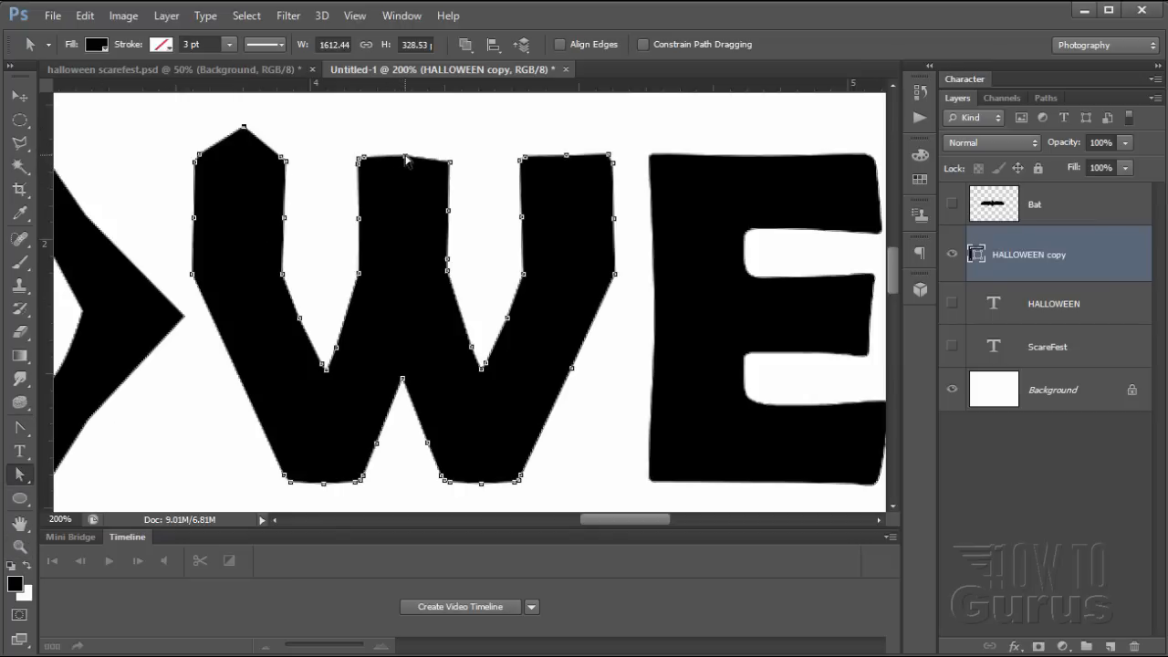
left_click_drag(404, 157, 403, 128)
left_click_drag(566, 156, 564, 127)
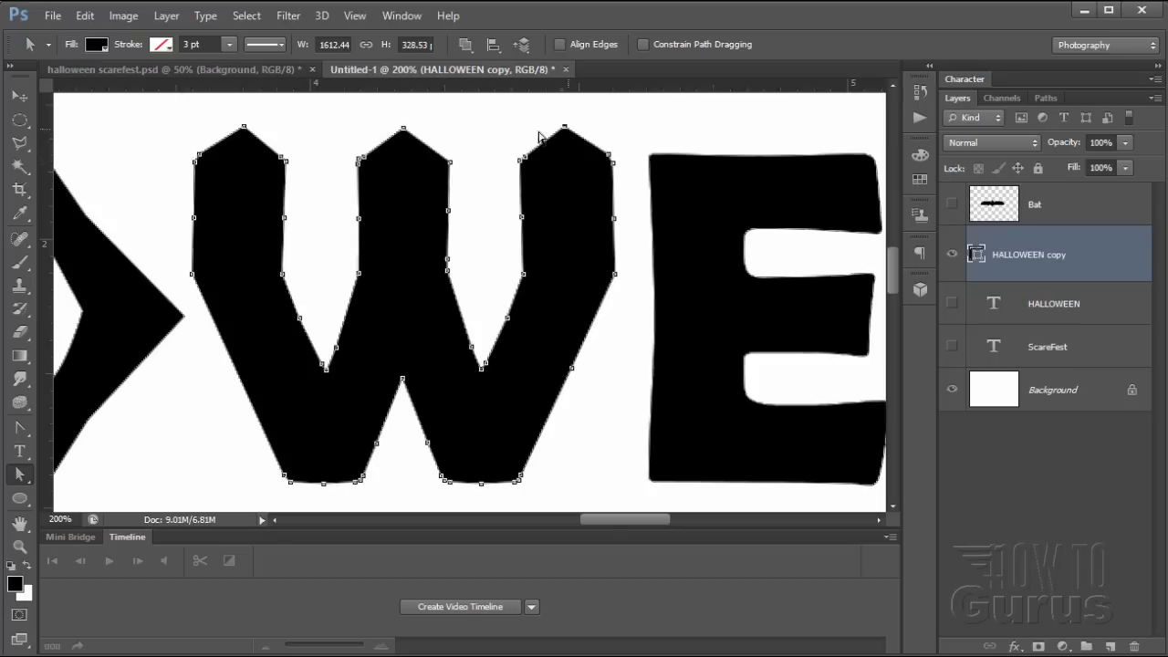
Move the side anchor points below the W's three peaks inward, pinching each stroke into a narrow neck
left_click_drag(592, 518, 627, 521)
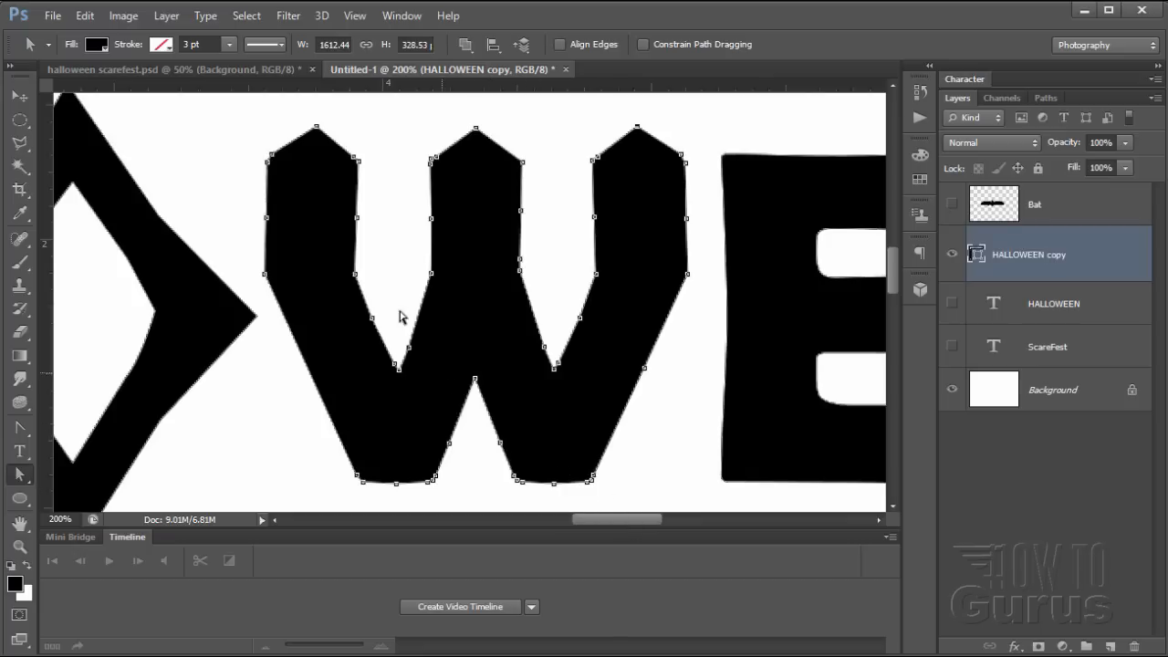
left_click_drag(356, 222, 334, 216)
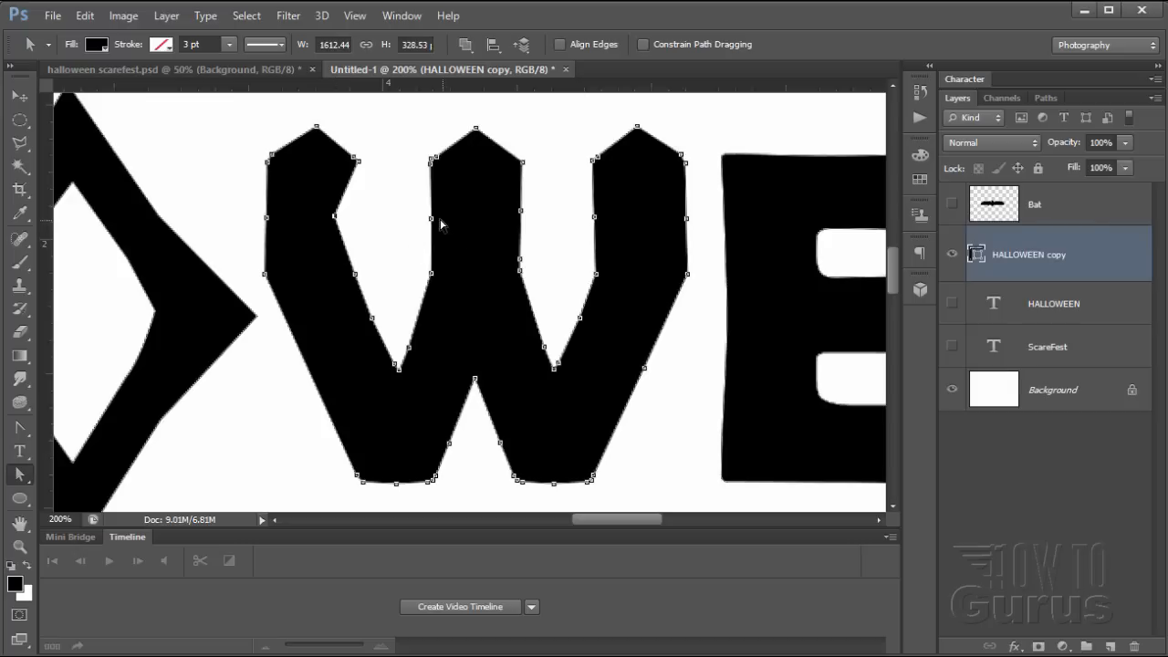
left_click_drag(432, 222, 499, 217)
mouse_move(594, 216)
left_mouse_down()
mouse_move(674, 217)
mouse_move(663, 219)
left_mouse_up()
left_click_drag(268, 218, 286, 219)
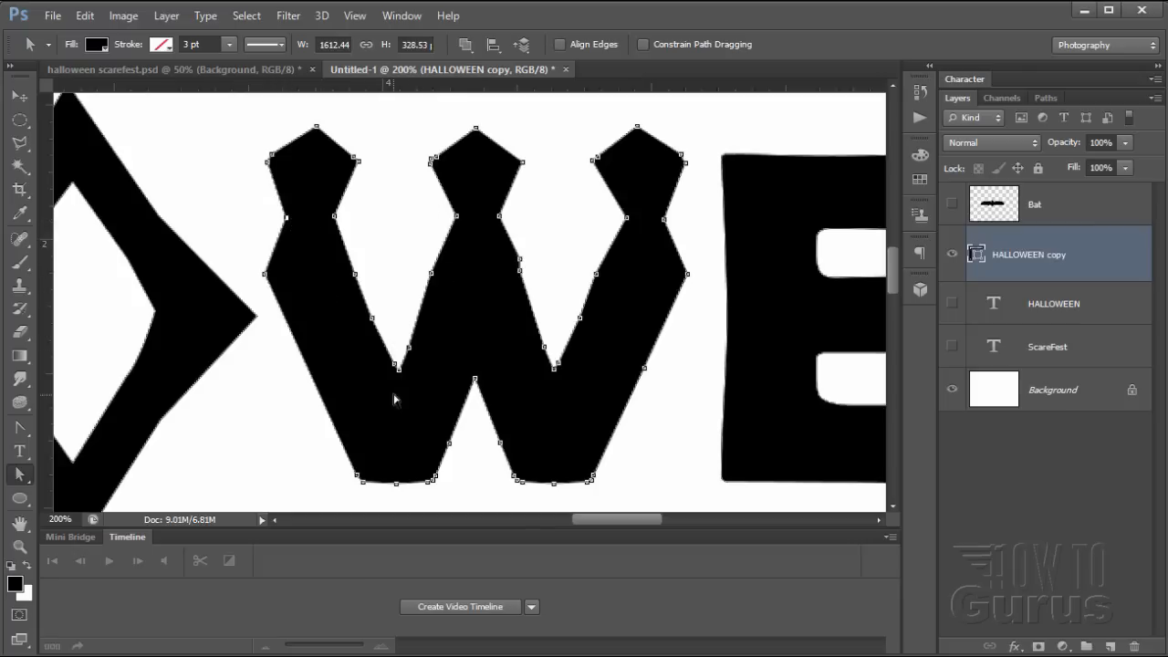
Pull the W's two bottom centre anchor points down into long spikes, making the right one longer, and deselect the path
scroll(447, 445, "down", 5)
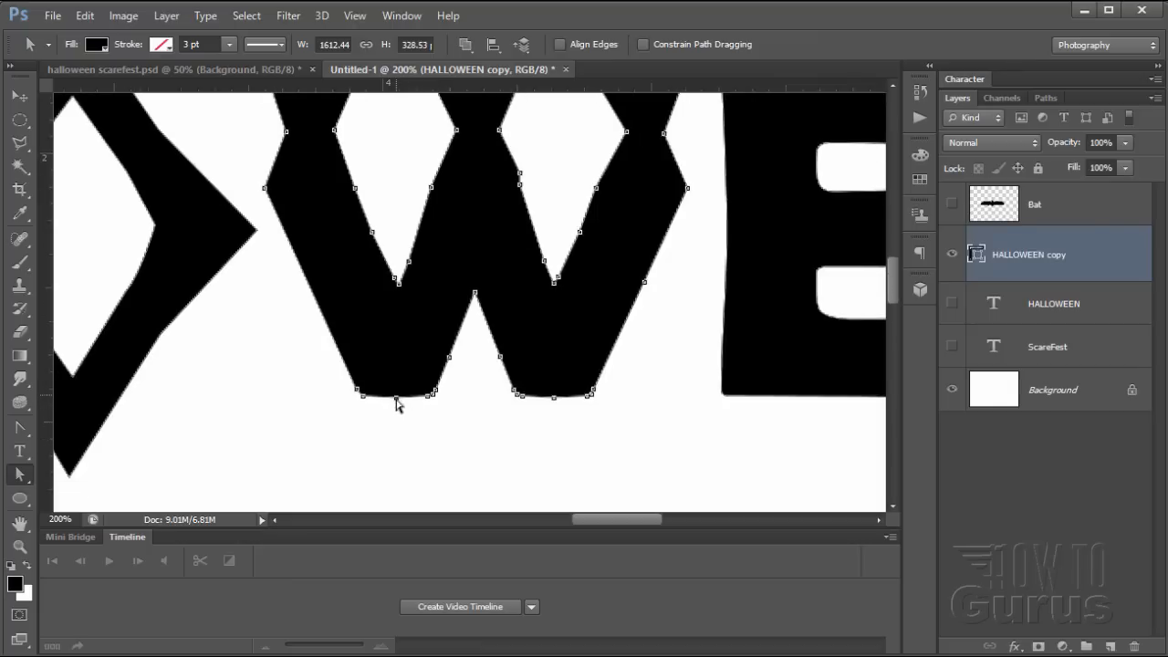
left_click_drag(396, 399, 397, 498)
scroll(560, 459, "down", 3)
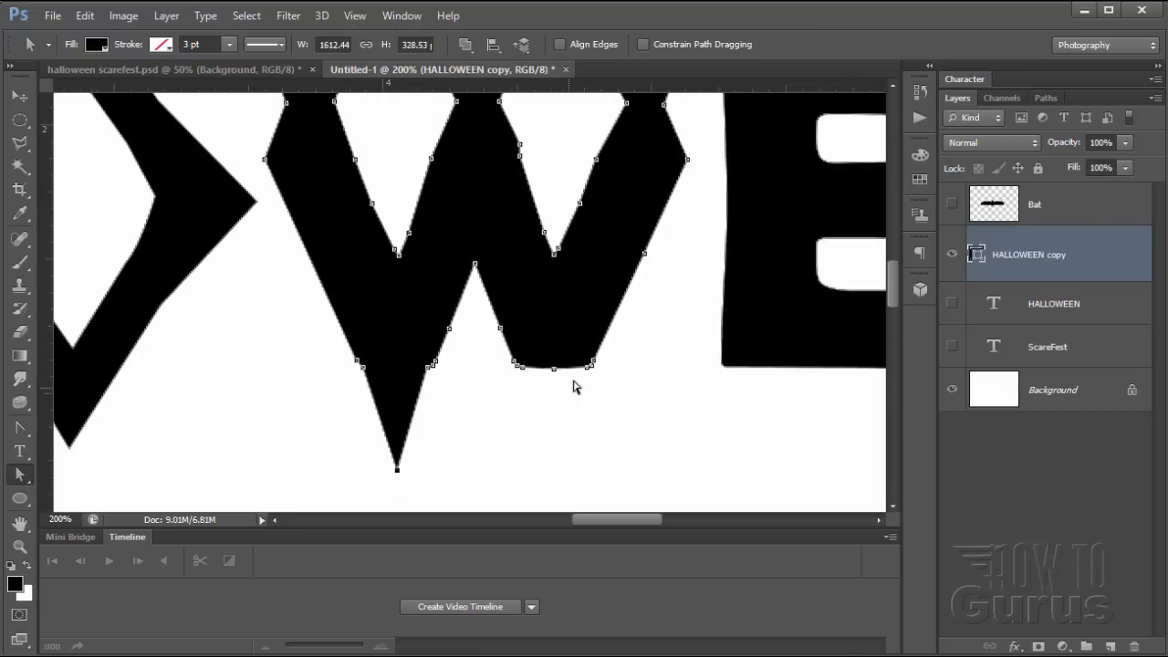
left_click_drag(555, 355, 554, 471)
scroll(550, 461, "down", 2)
left_click(589, 466)
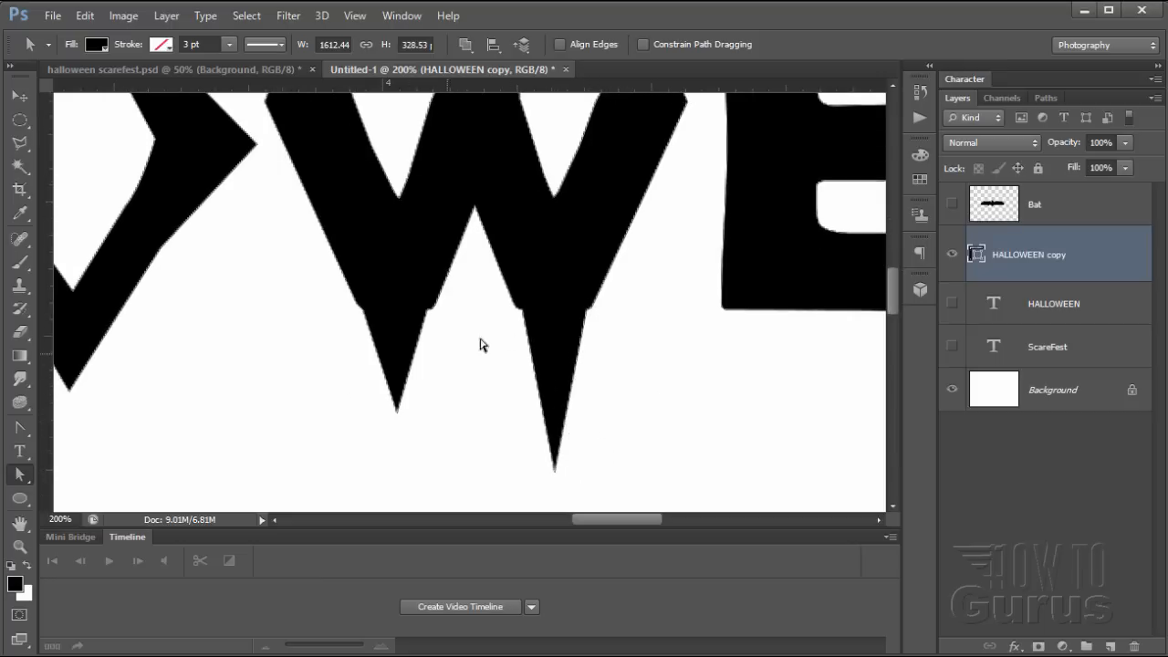
Widen the W's two upper notches by moving anchor points on the strokes' inner edges away from each opening, and deselect the path
scroll(597, 411, "up", 2)
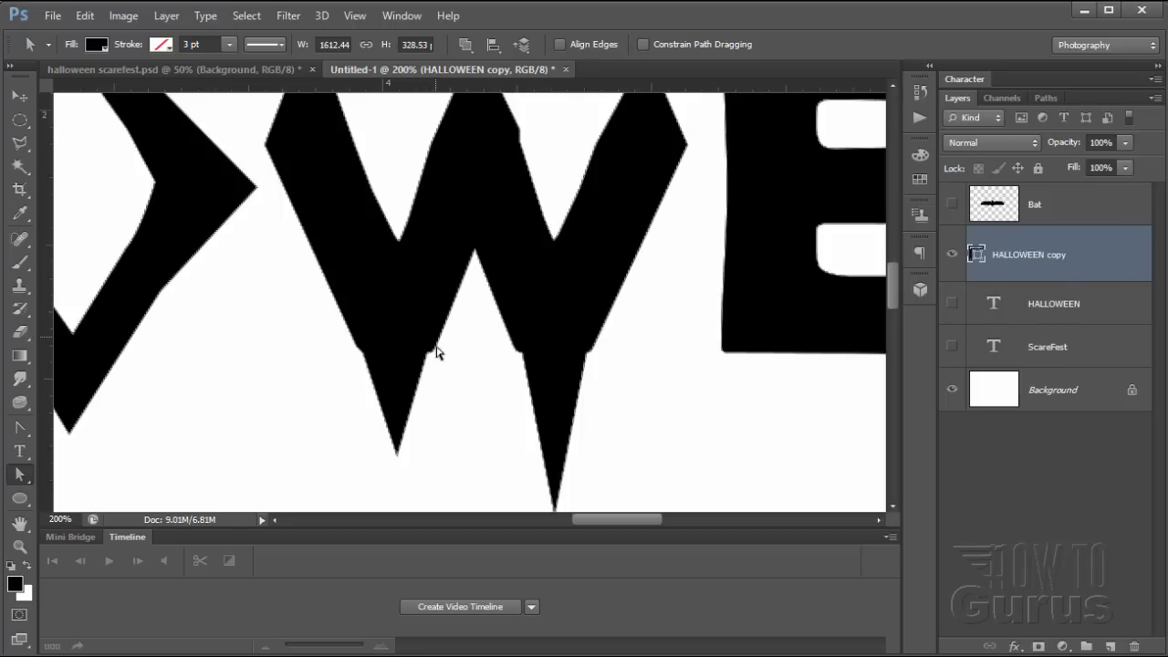
scroll(589, 388, "up", 1)
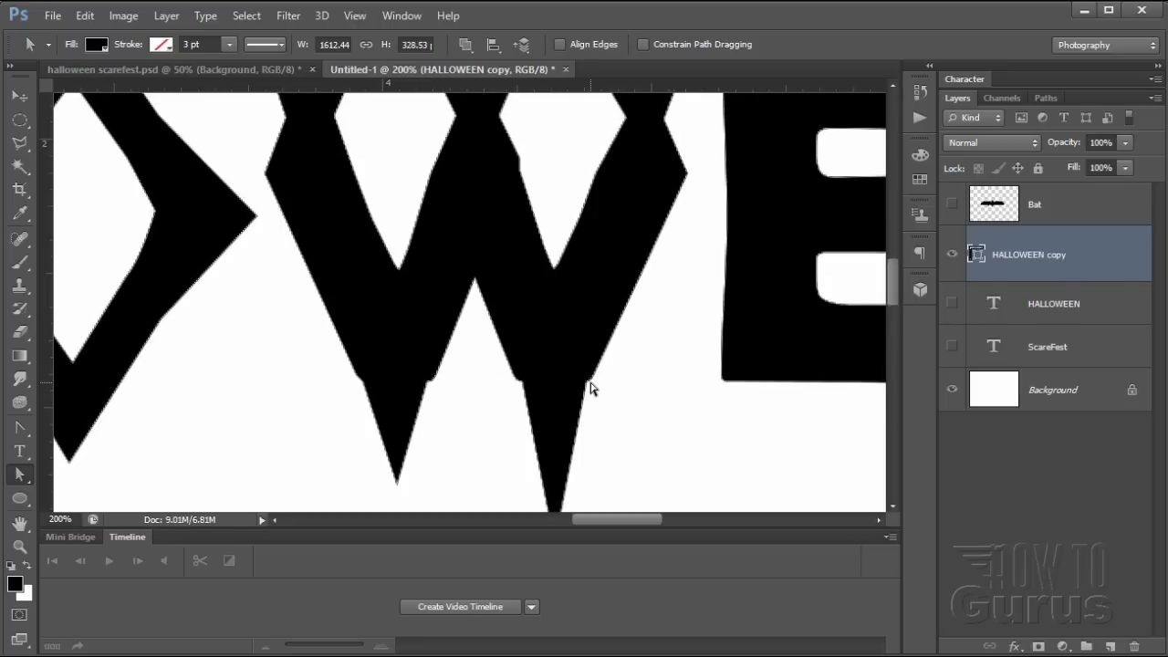
scroll(667, 396, "up", 3)
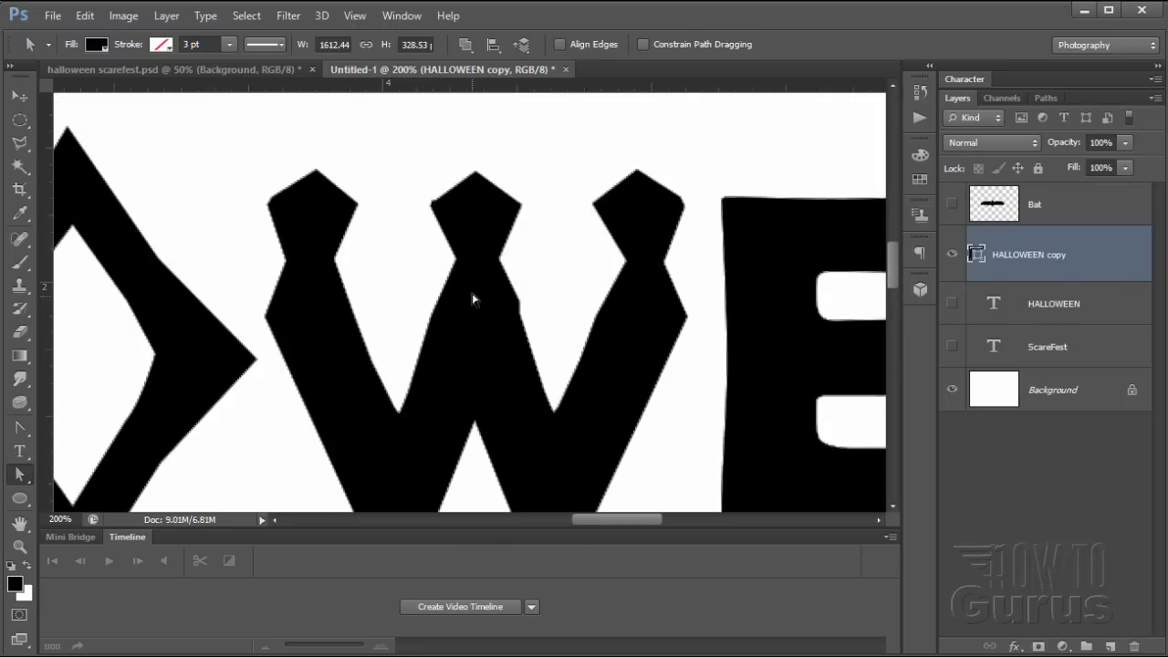
left_click(370, 358)
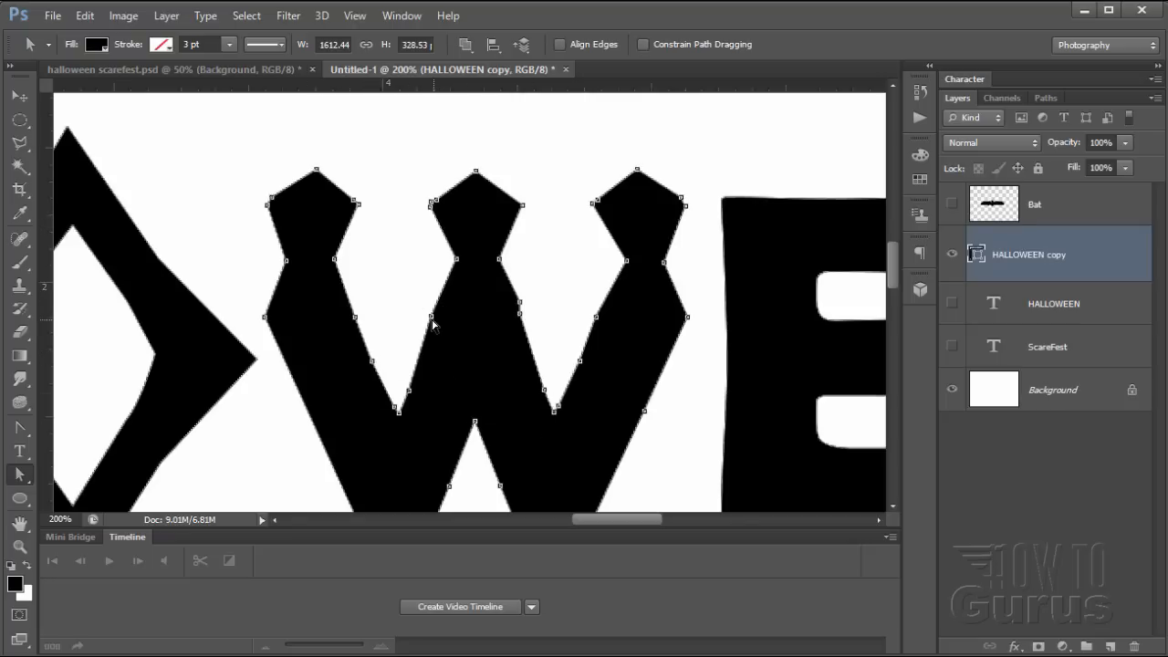
left_click_drag(432, 320, 447, 336)
mouse_move(519, 317)
left_mouse_down()
mouse_move(512, 370)
mouse_move(516, 331)
left_mouse_up()
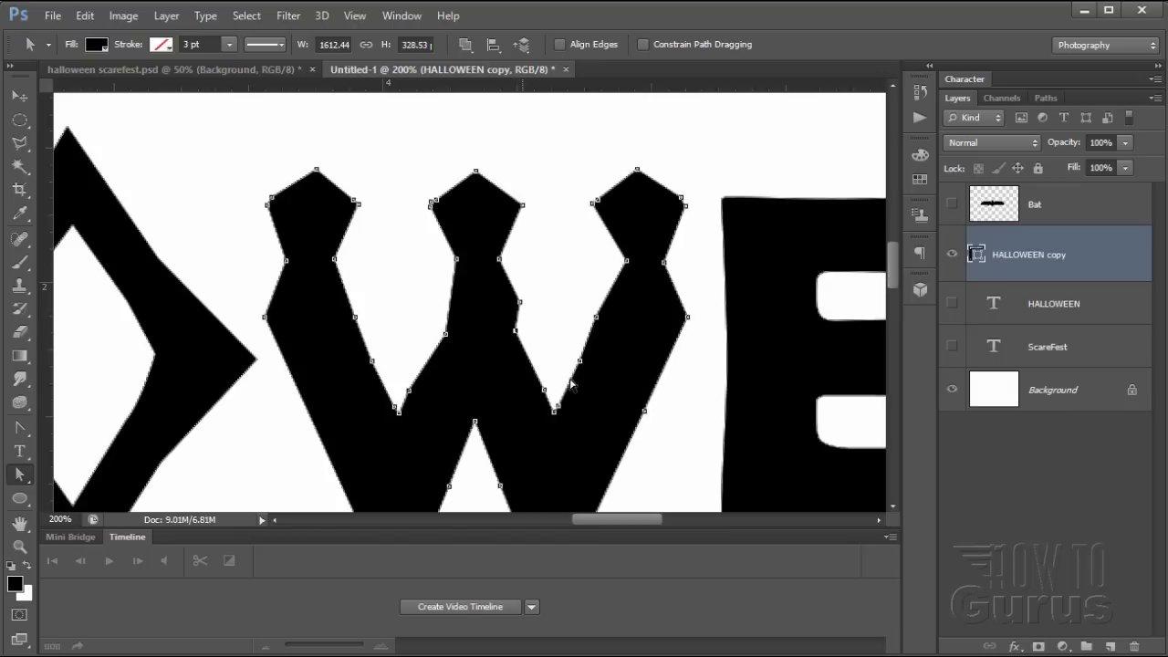
left_click_drag(579, 365, 589, 363)
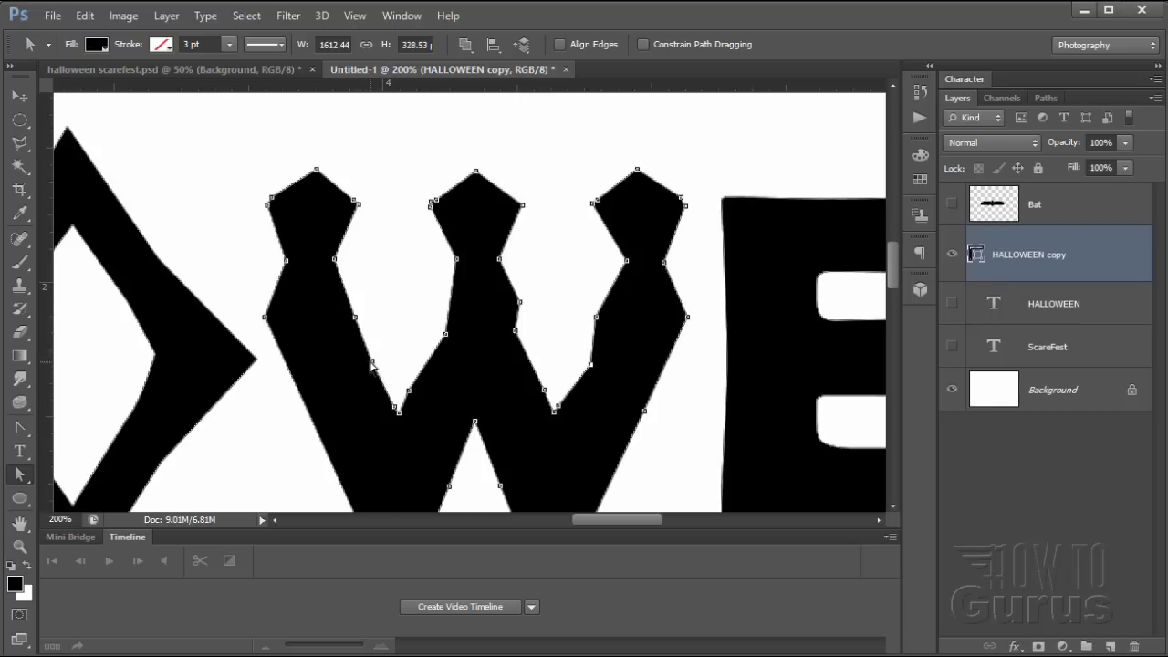
left_click_drag(371, 363, 353, 361)
left_click(401, 340)
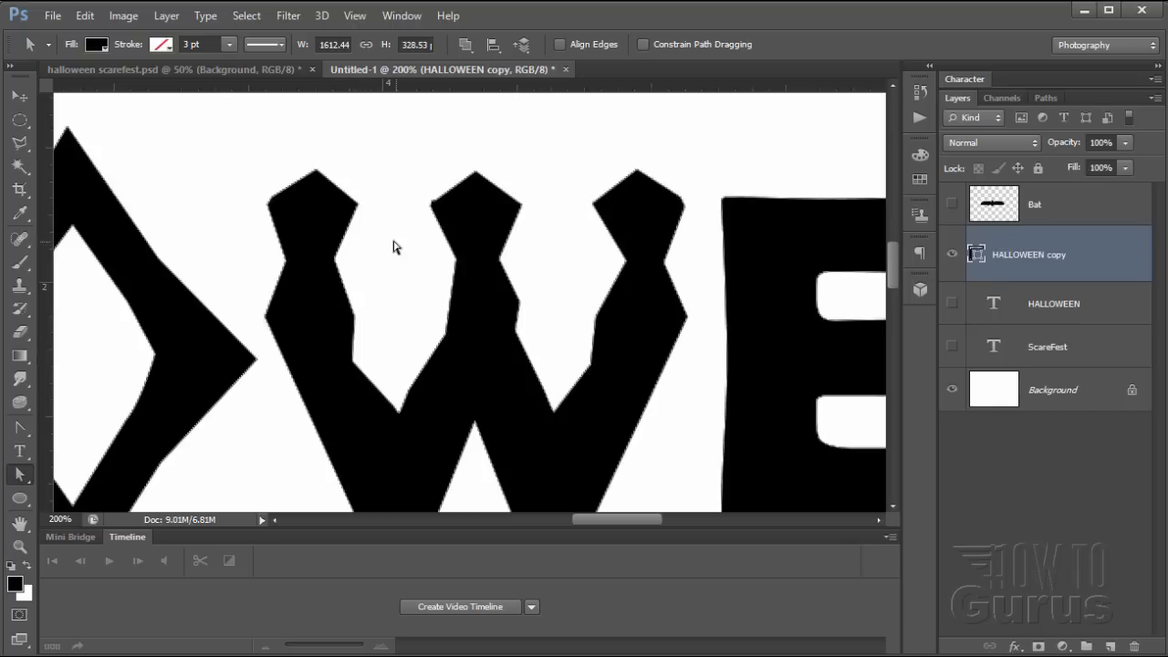
Review the whole HALLOWEEN word at 50% zoom
scroll(544, 313, "down", 1)
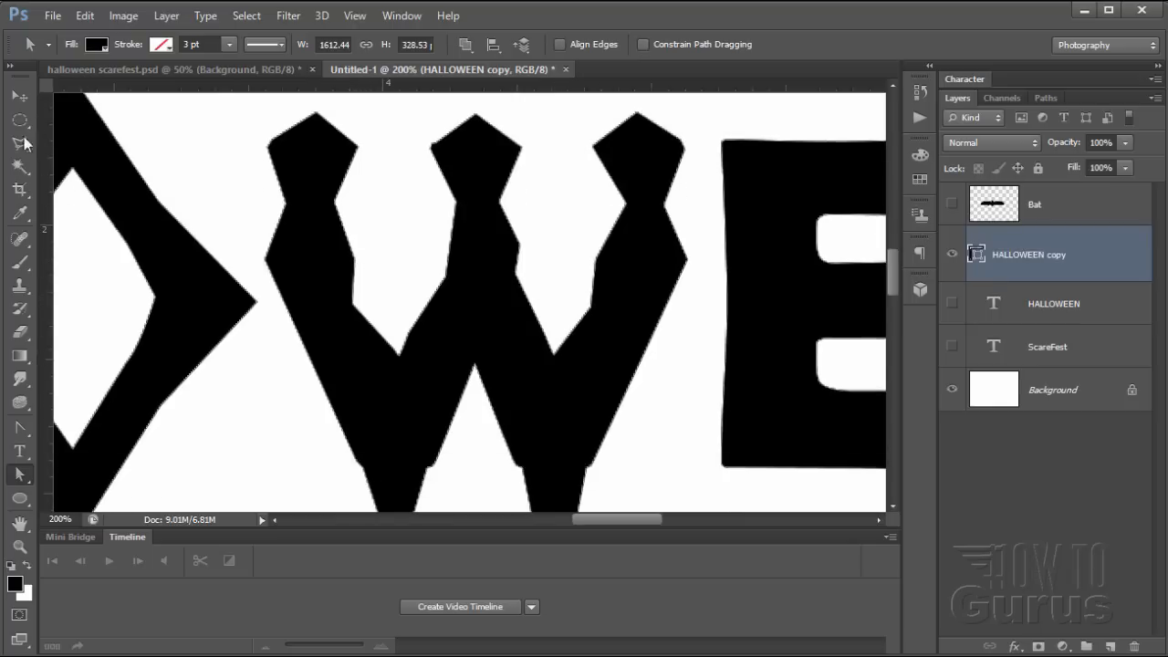
left_click(20, 546)
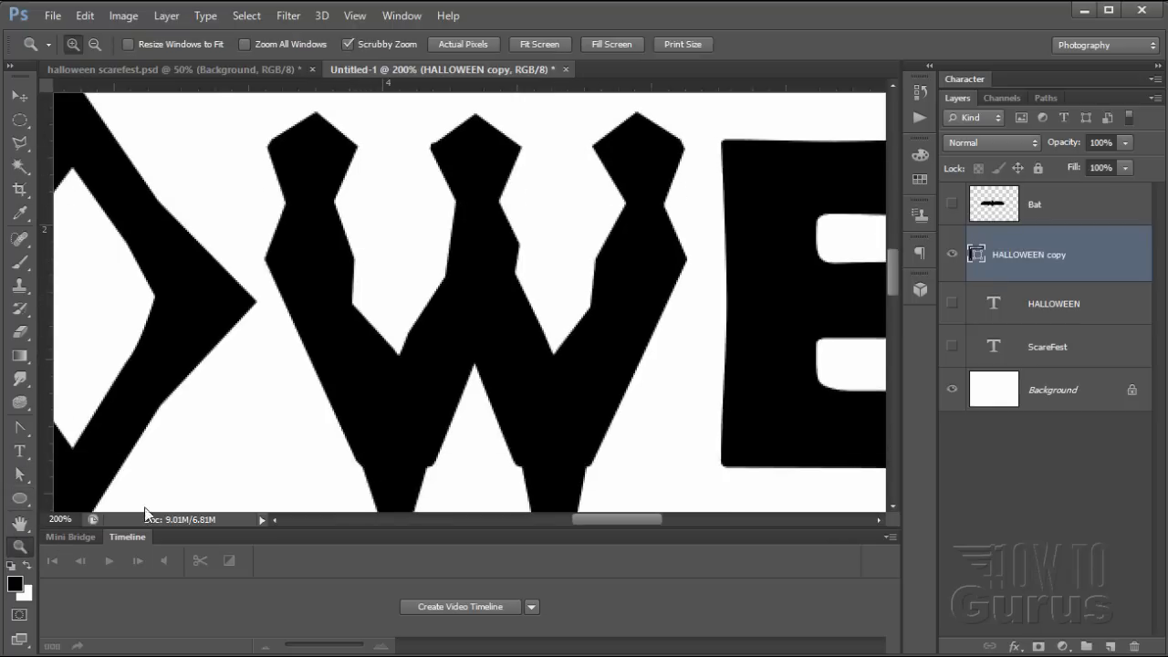
left_click(397, 401, "alt")
left_click(378, 361, "alt")
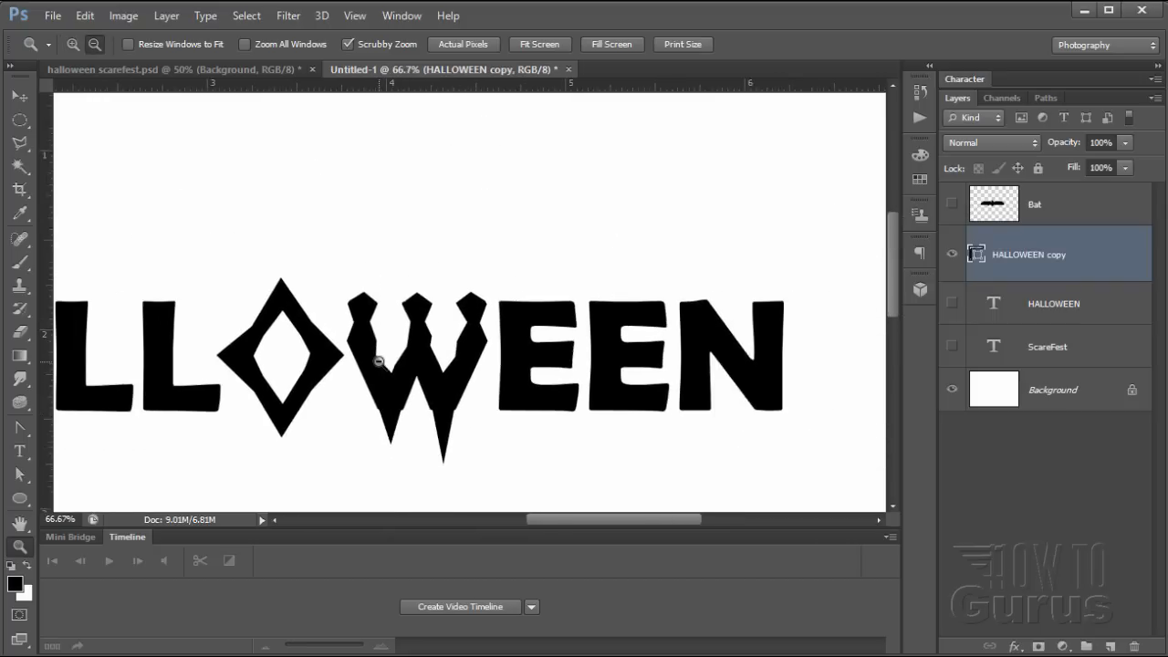
left_click(377, 361, "alt")
left_click_drag(547, 522, 509, 521)
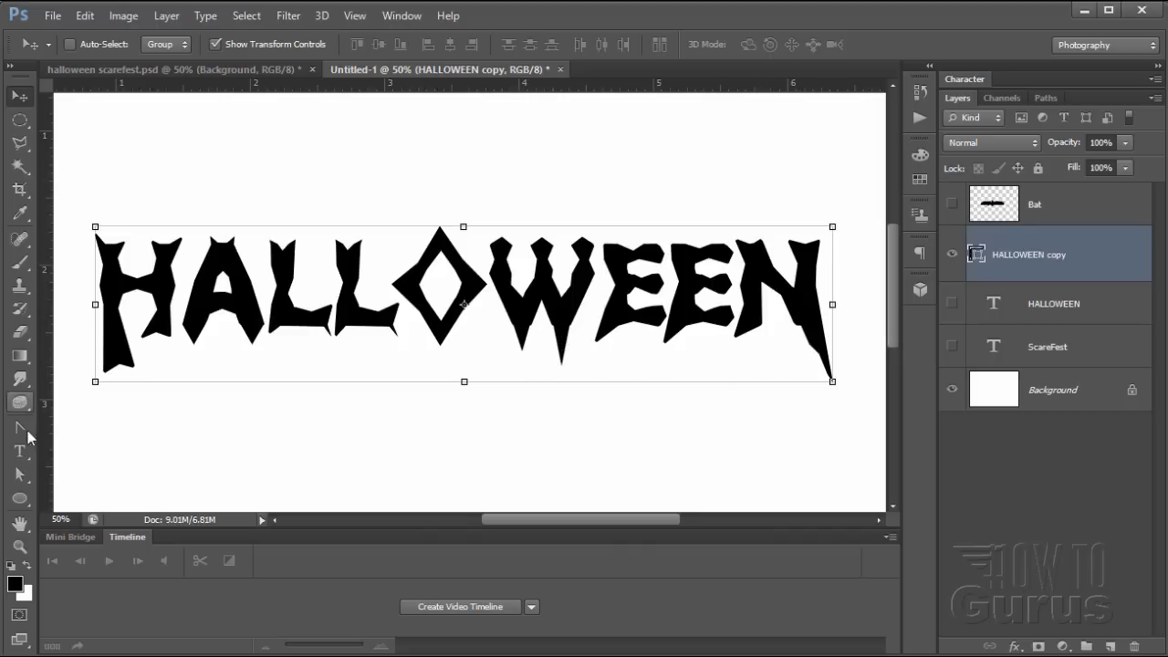
Inspect the anchor points of the reshaped N and A, clearing the path selection after each
left_click(22, 476)
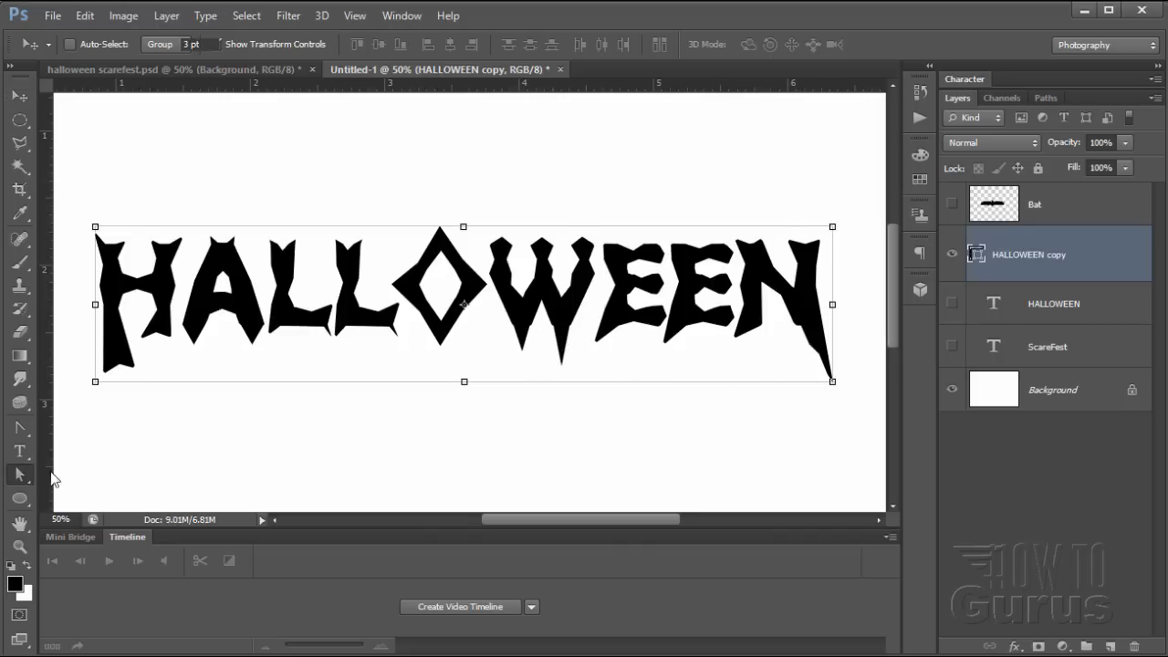
left_click(797, 334)
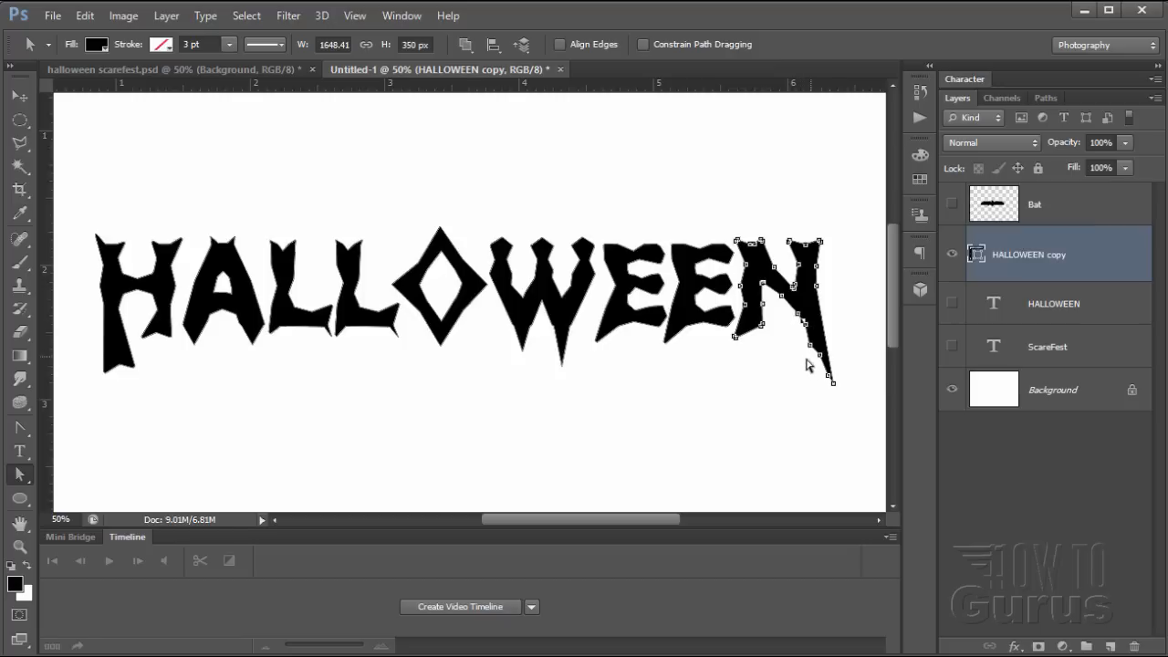
left_click(808, 361)
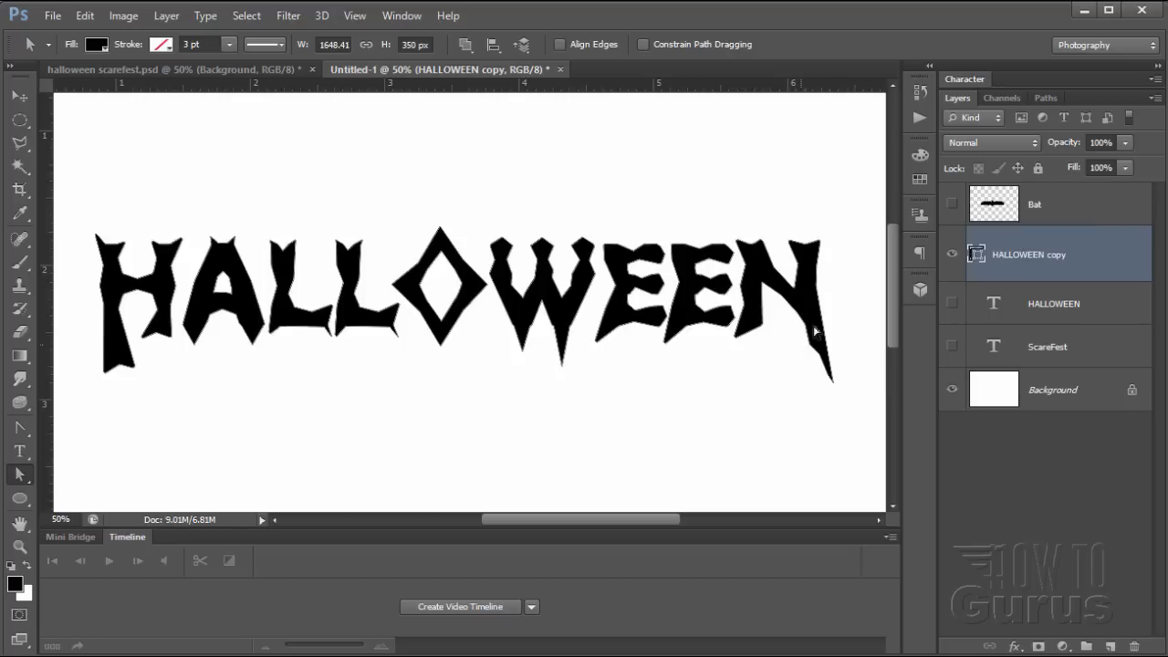
left_click(197, 289)
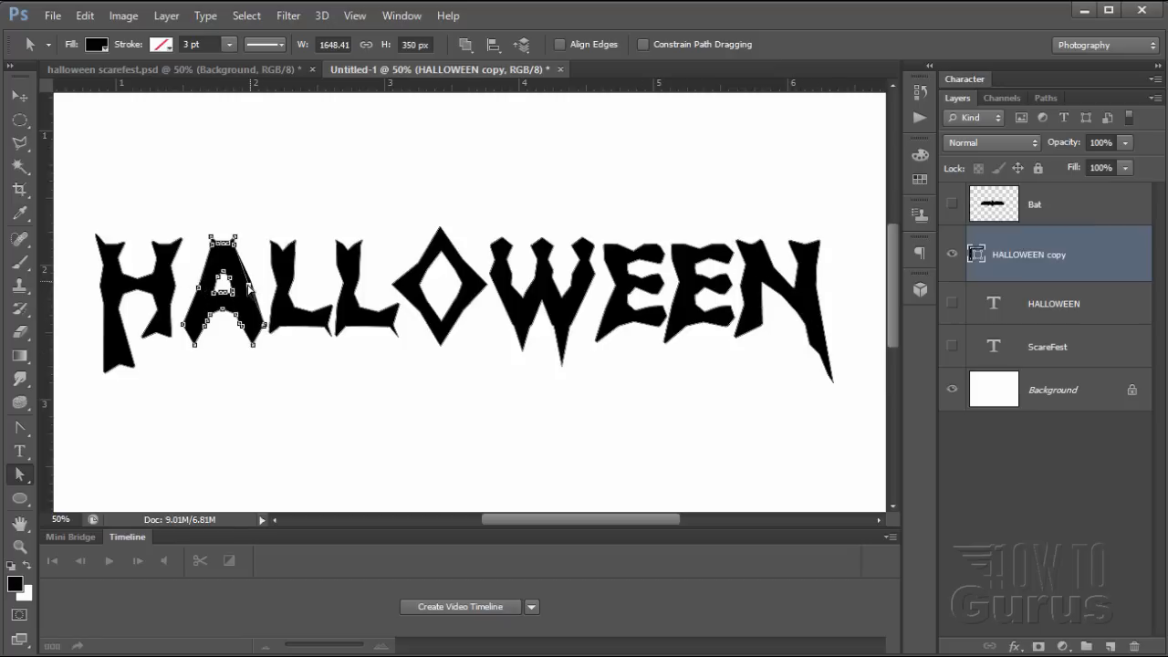
left_click(329, 356)
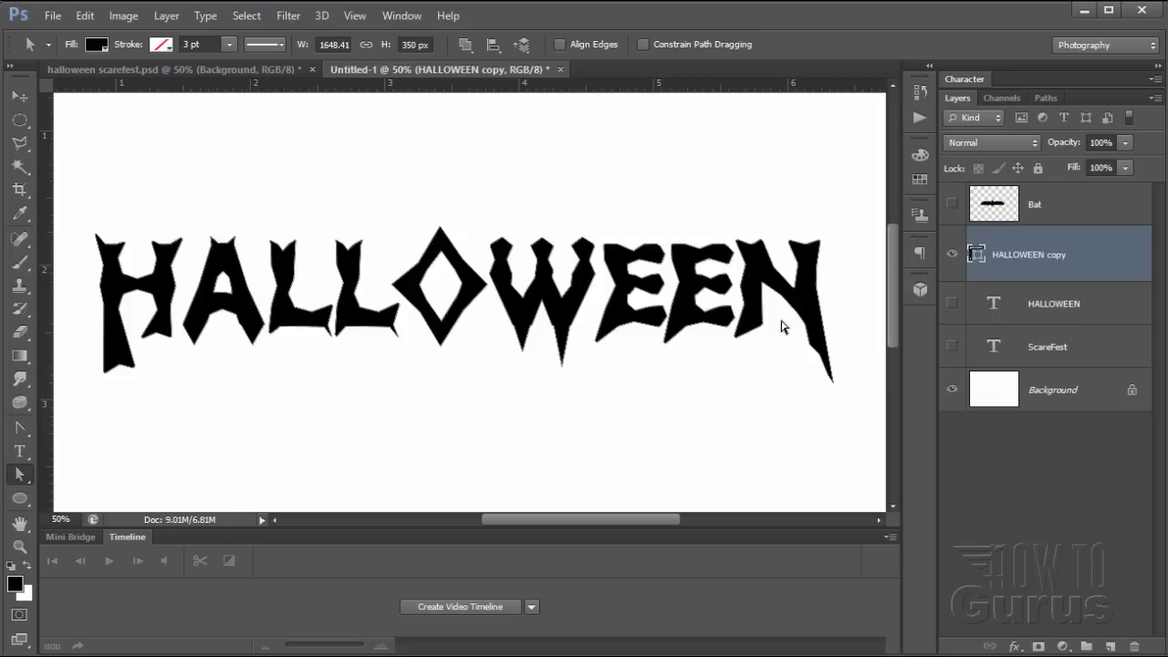
Shift the bottom anchor points of the H's long left leg slightly to the right and deselect the path
left_click(103, 372)
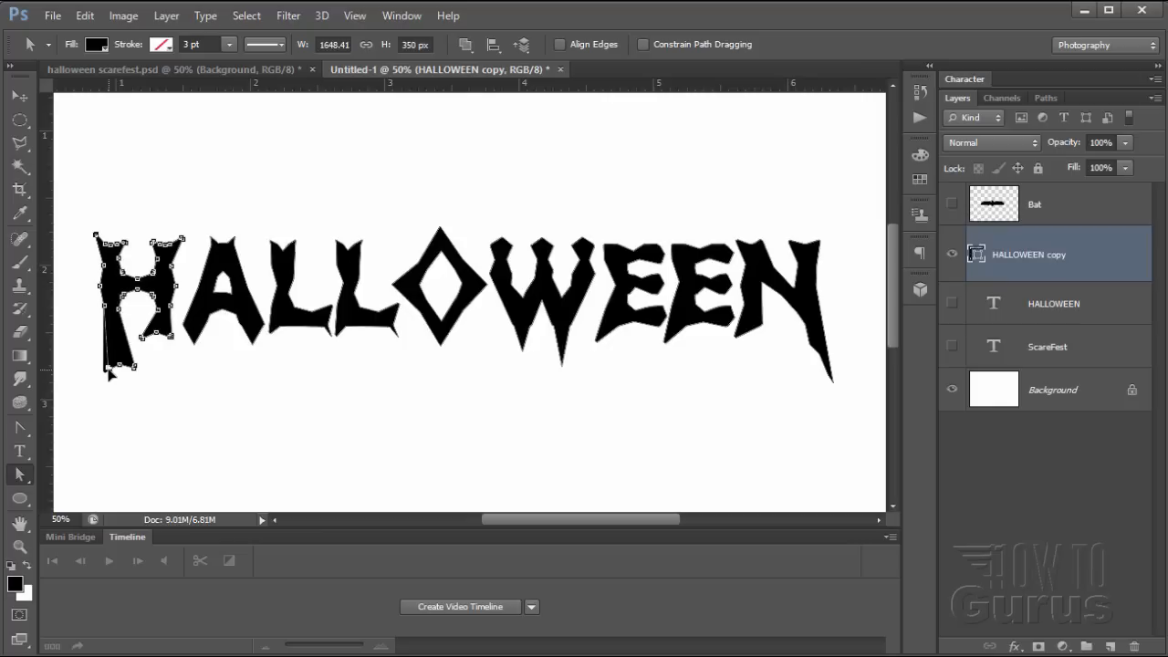
left_click_drag(91, 362, 129, 375)
left_click(227, 446)
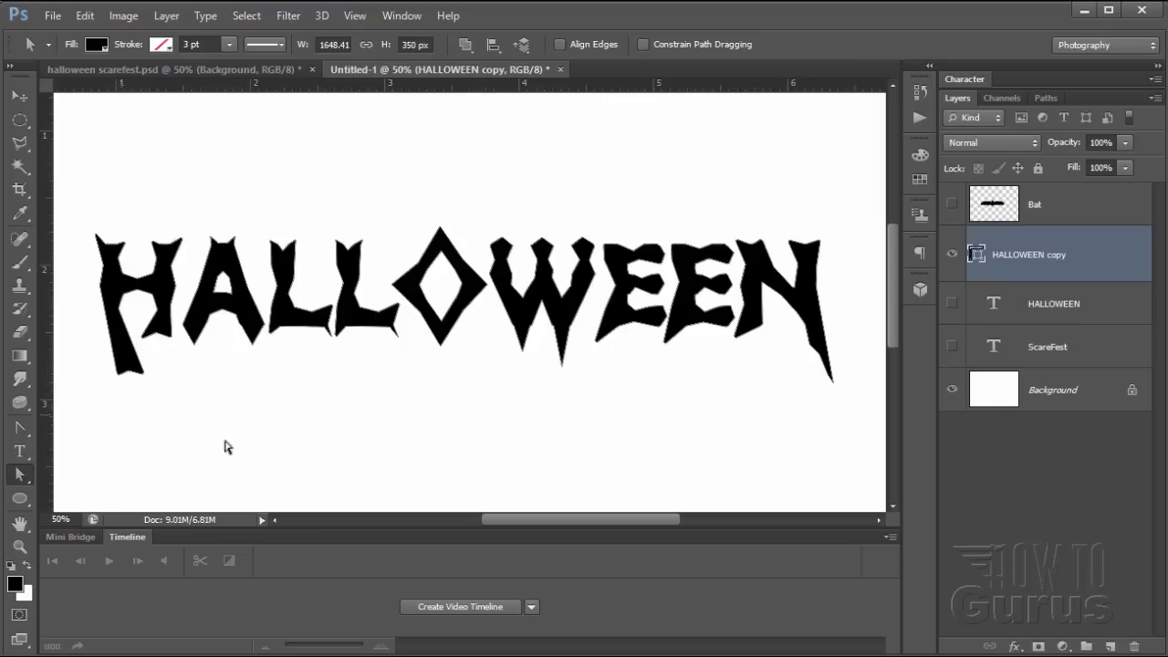
Make the ScareFest text layer visible beneath the customised HALLOWEEN lettering
left_click(950, 347)
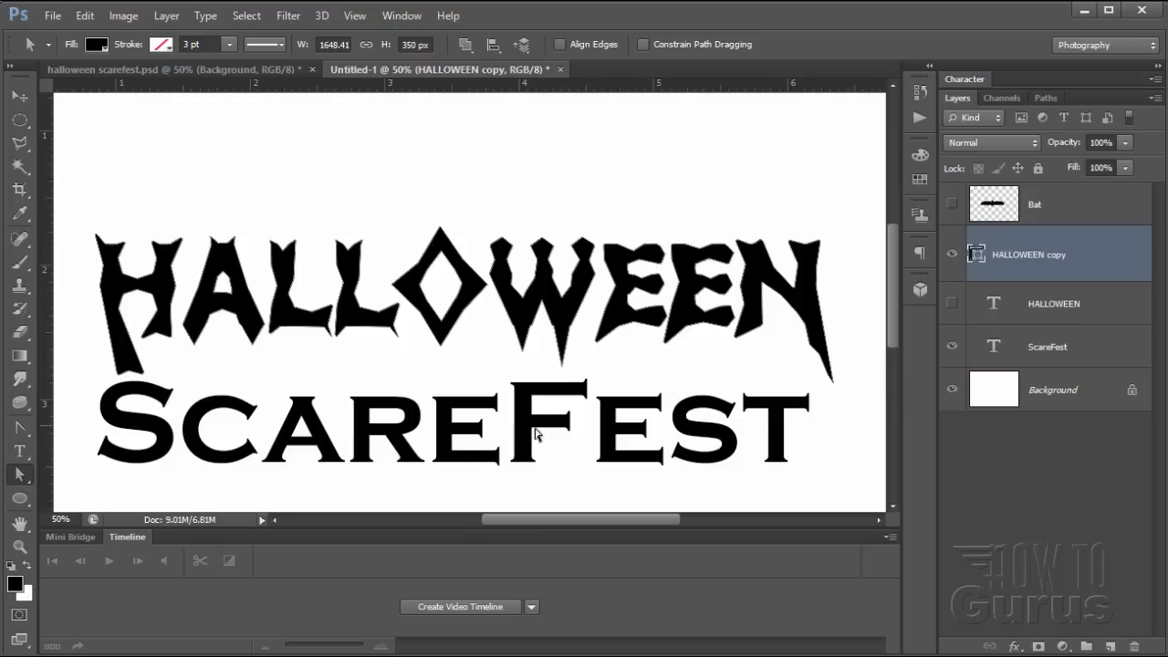
Move the ScareFest text slightly down and to the right so it sits clear of the HALLOWEEN lettering
left_click(1049, 347)
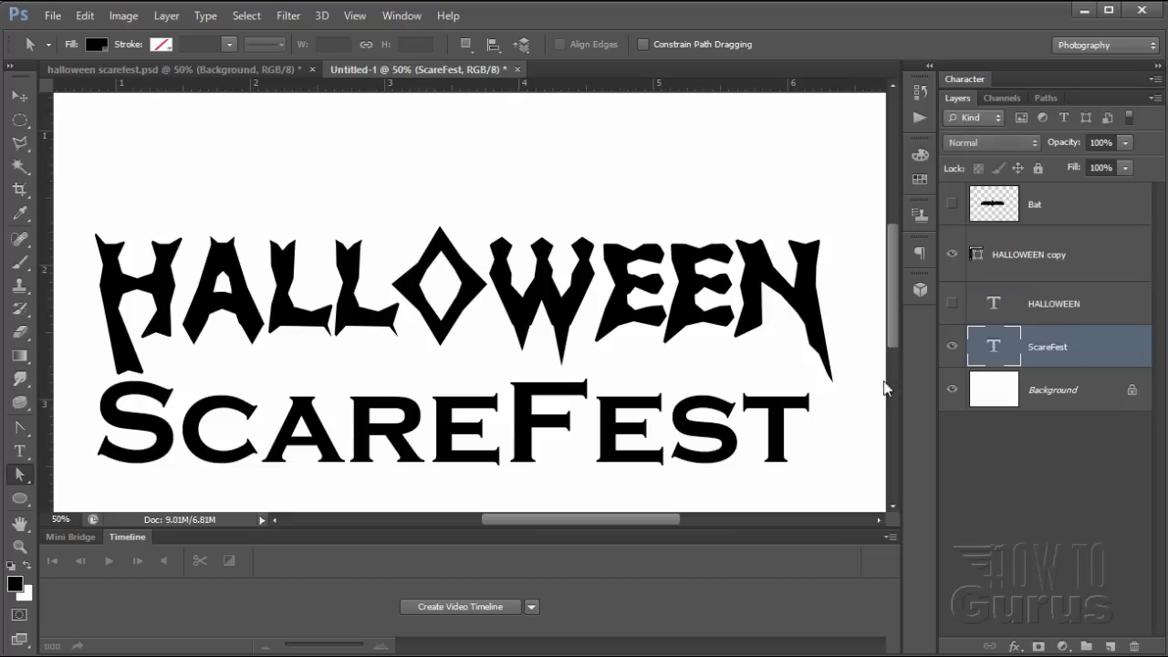
left_click(19, 95)
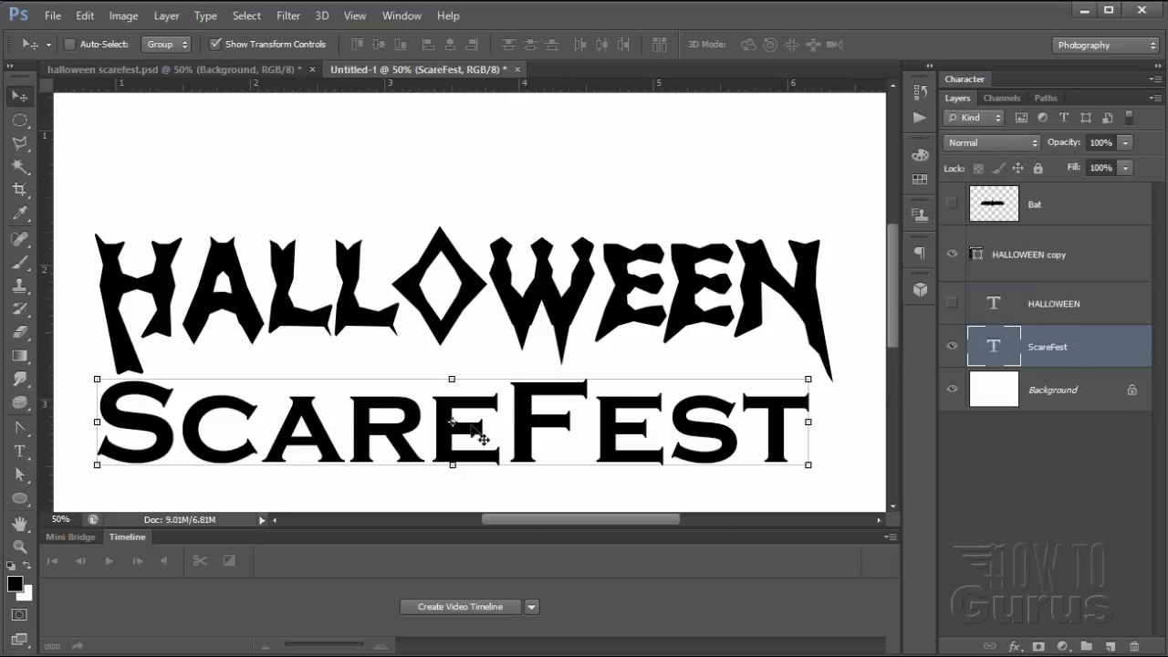
left_click_drag(447, 455, 462, 475)
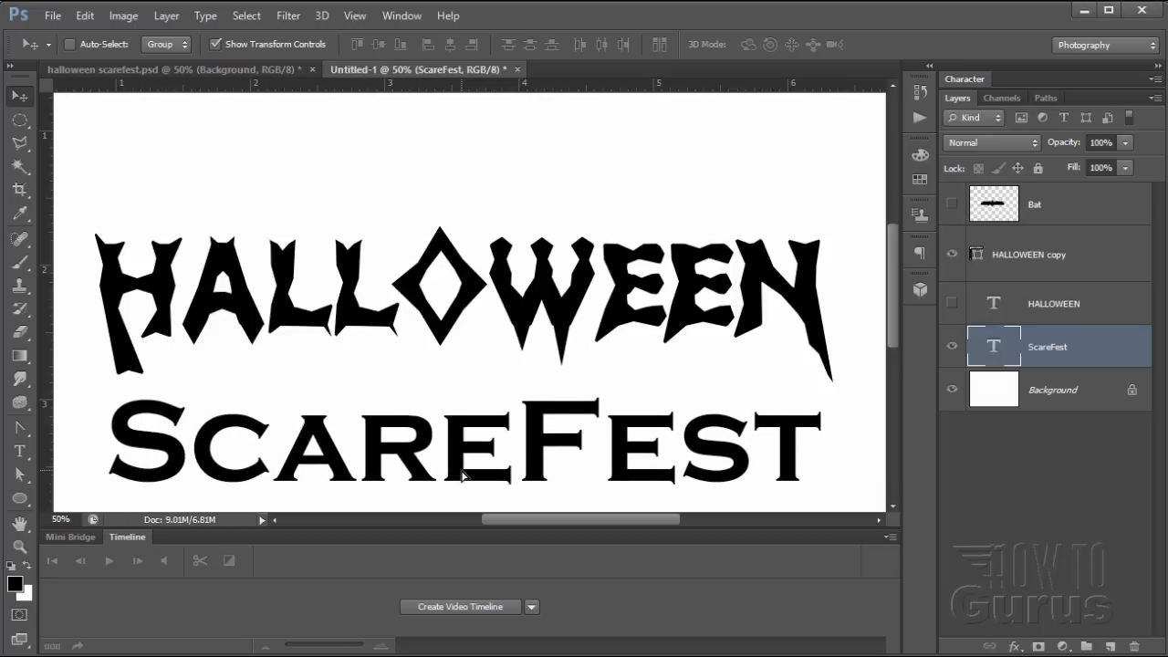
left_click_drag(462, 476, 462, 475)
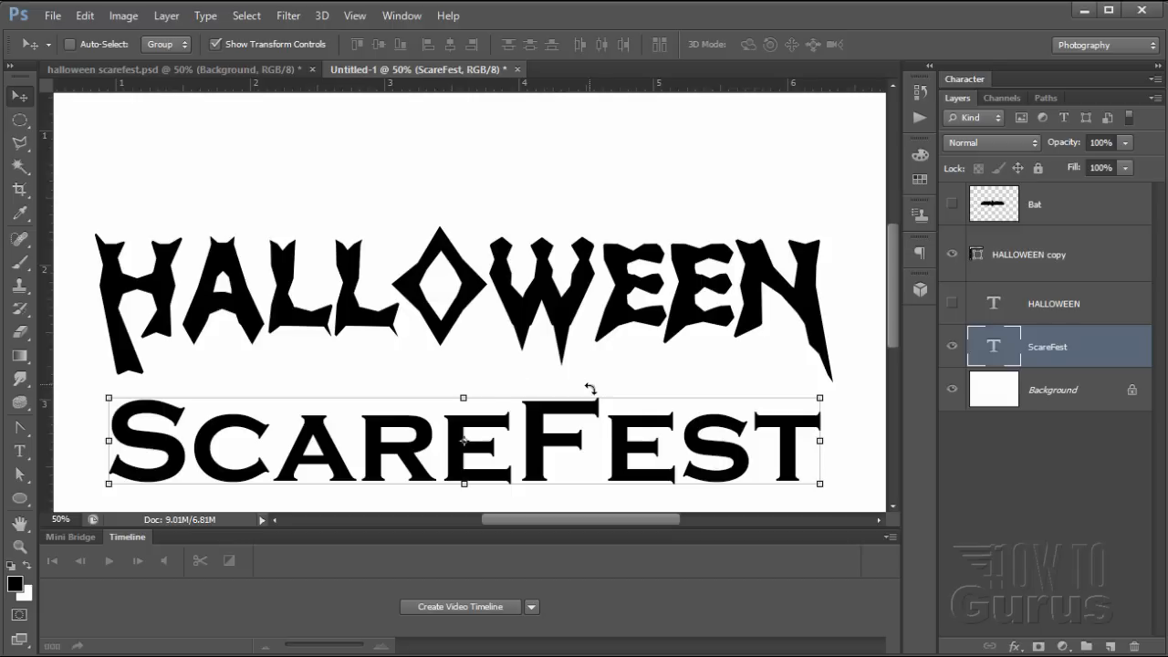
left_click_drag(894, 318, 894, 340)
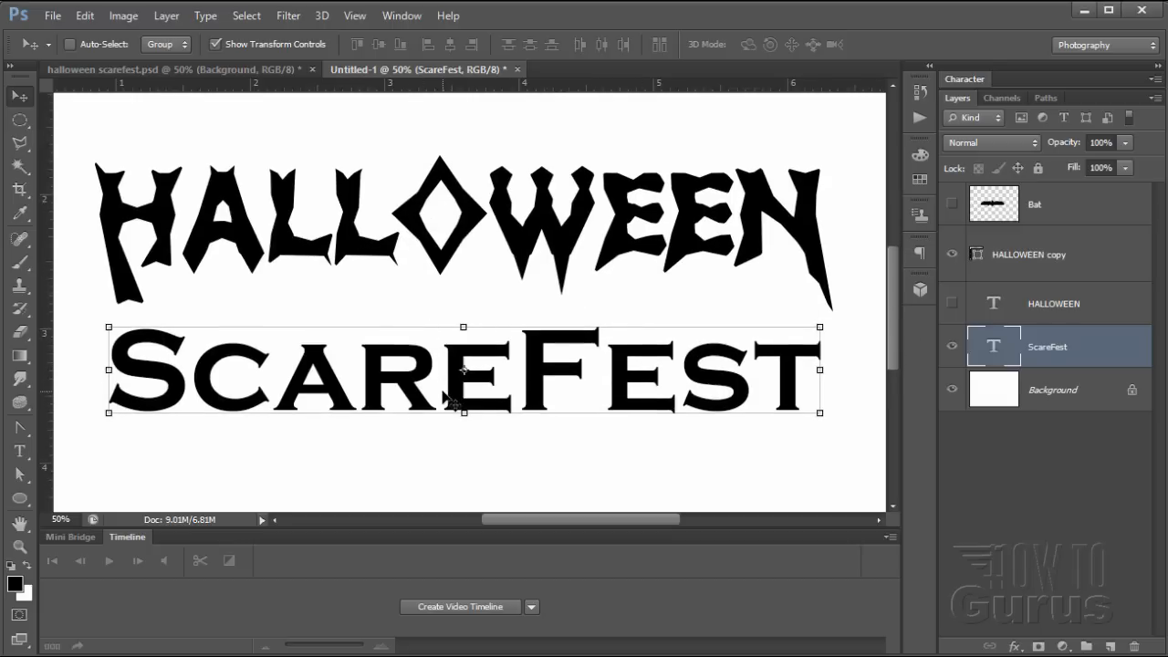
left_click_drag(892, 319, 892, 308)
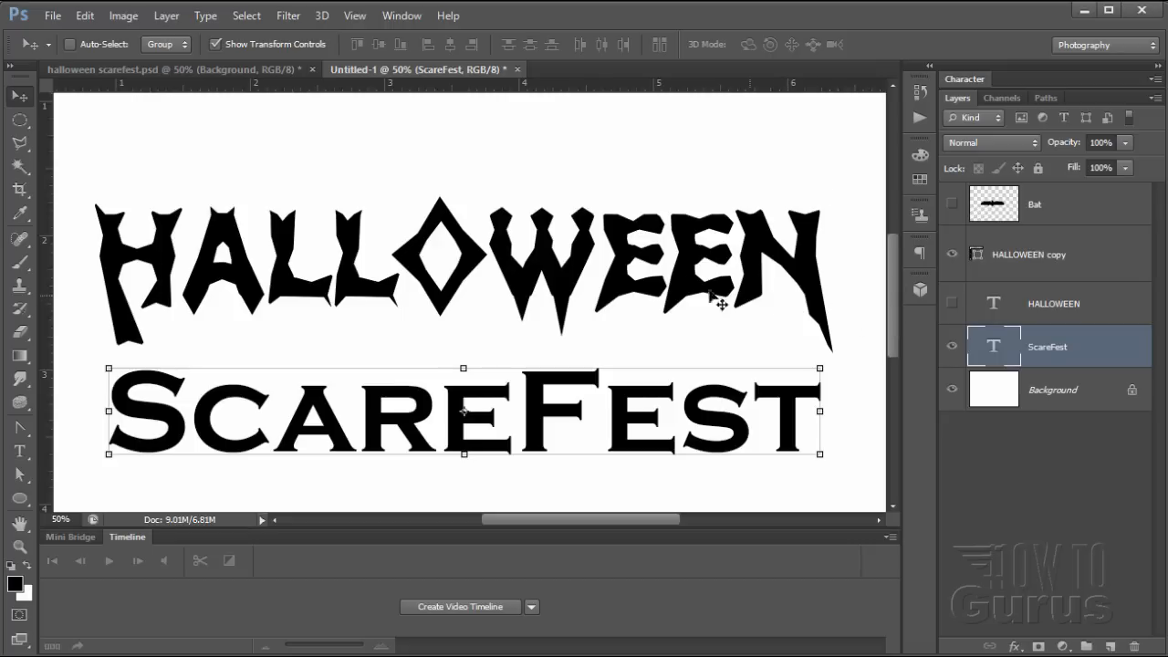
Duplicate the HALLOWEEN copy shape layer and hide the original
left_click(1023, 272)
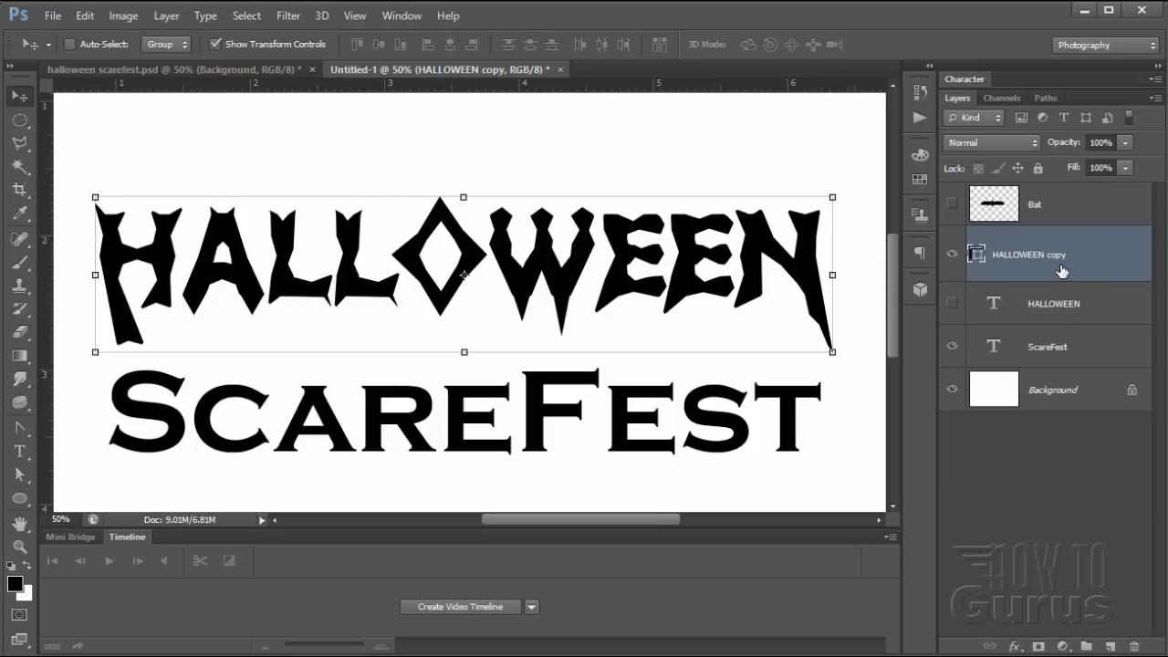
left_click_drag(1053, 272, 1109, 646)
left_click(952, 310)
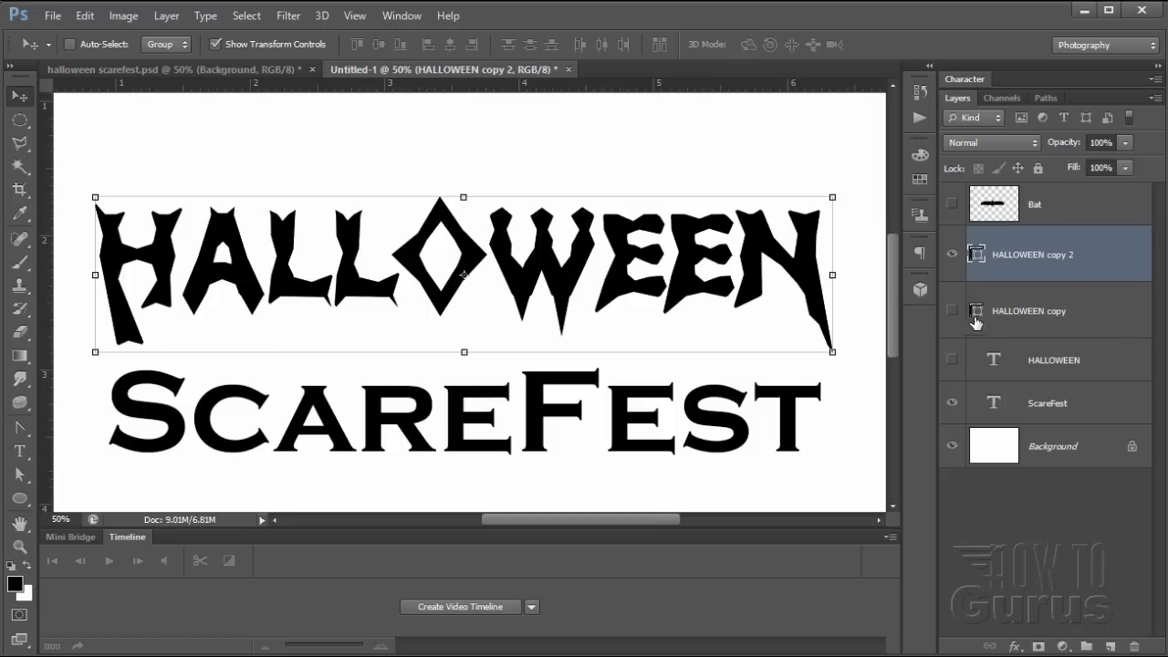
Rename the hidden HALLOWEEN copy layer as HALLOWEEN shape
left_click(1056, 316)
double_click(1063, 314)
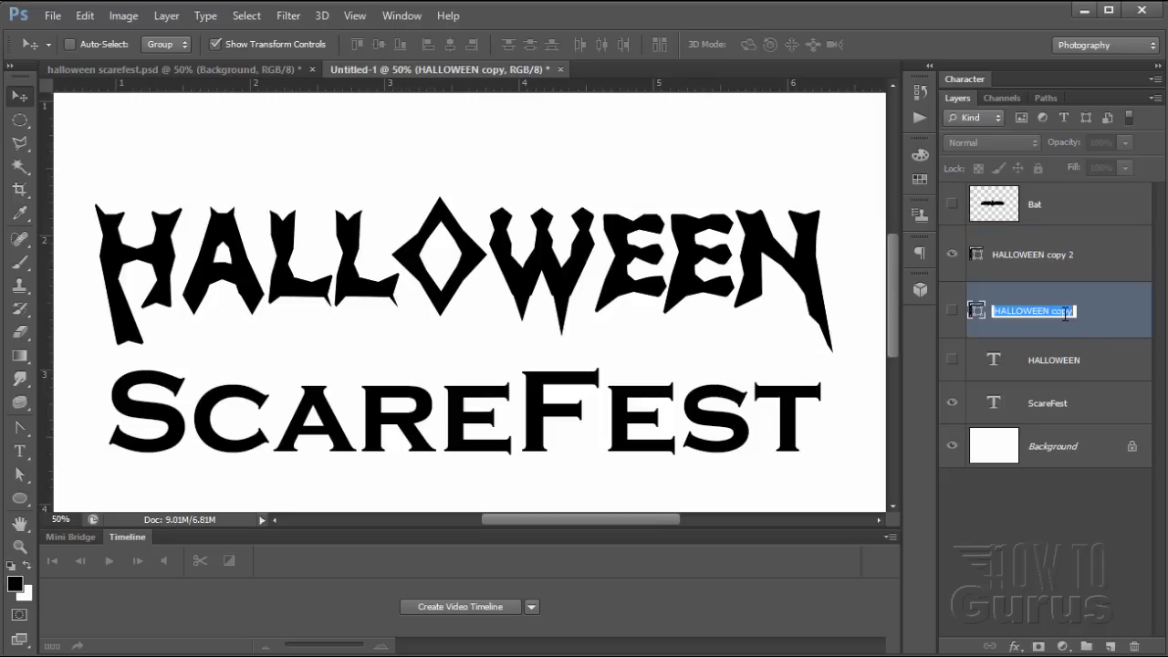
left_click(1077, 312)
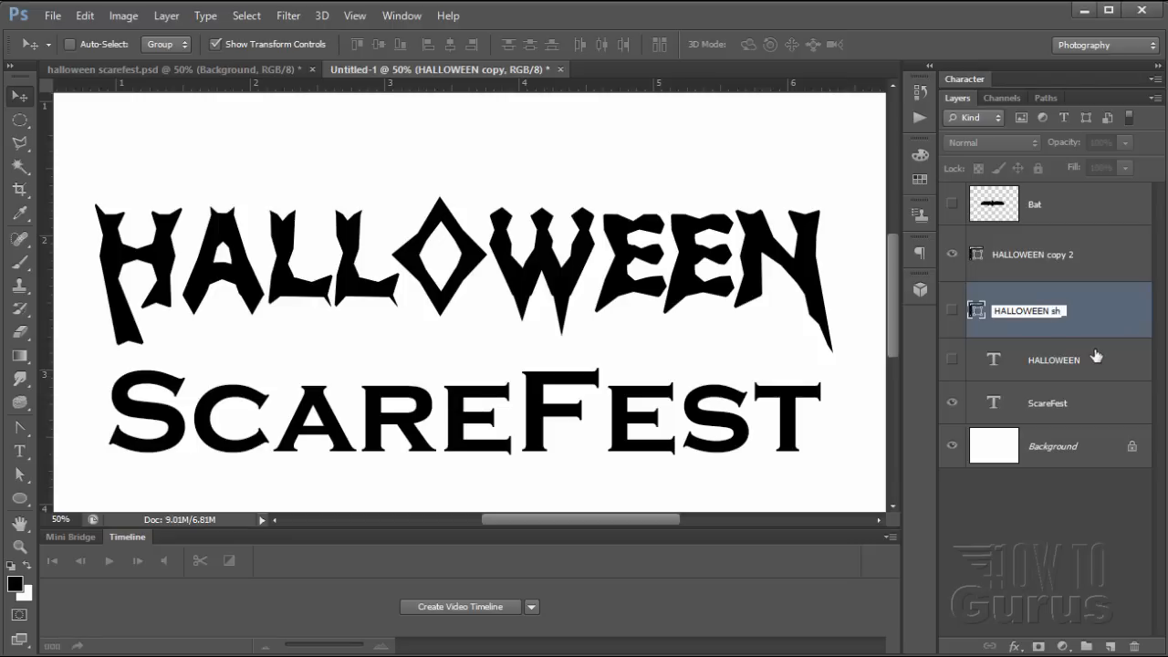
type("shape")
key("Return")
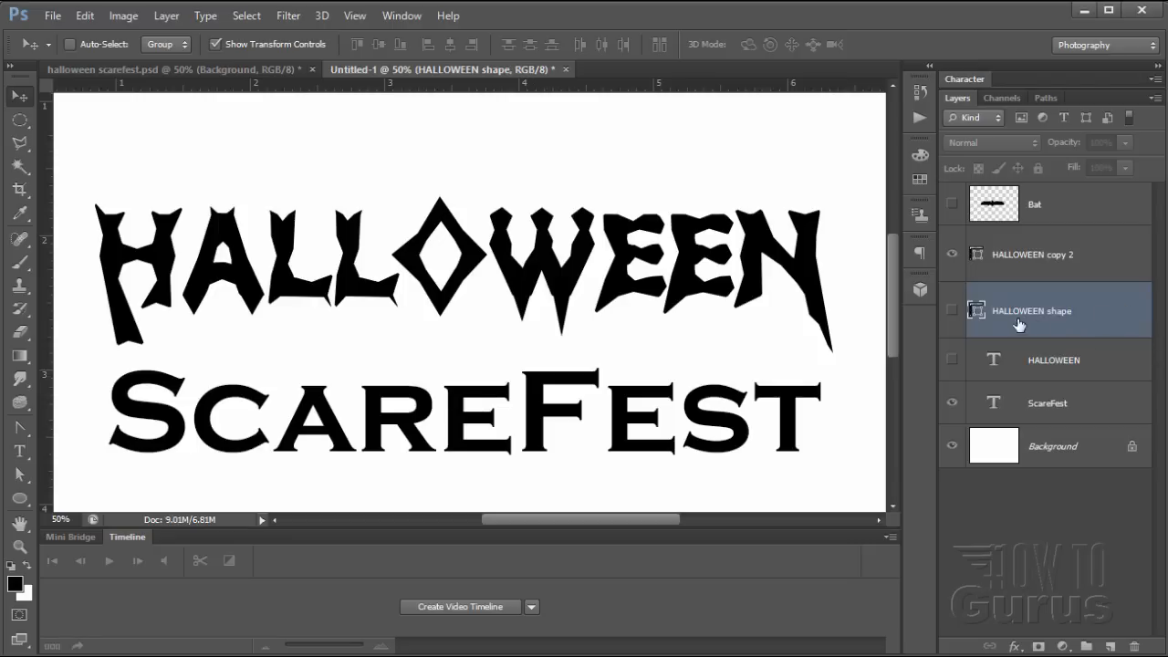
Rename the visible HALLOWEEN copy 2 layer as HALLOWEEN raster
left_click(1061, 266)
double_click(1061, 259)
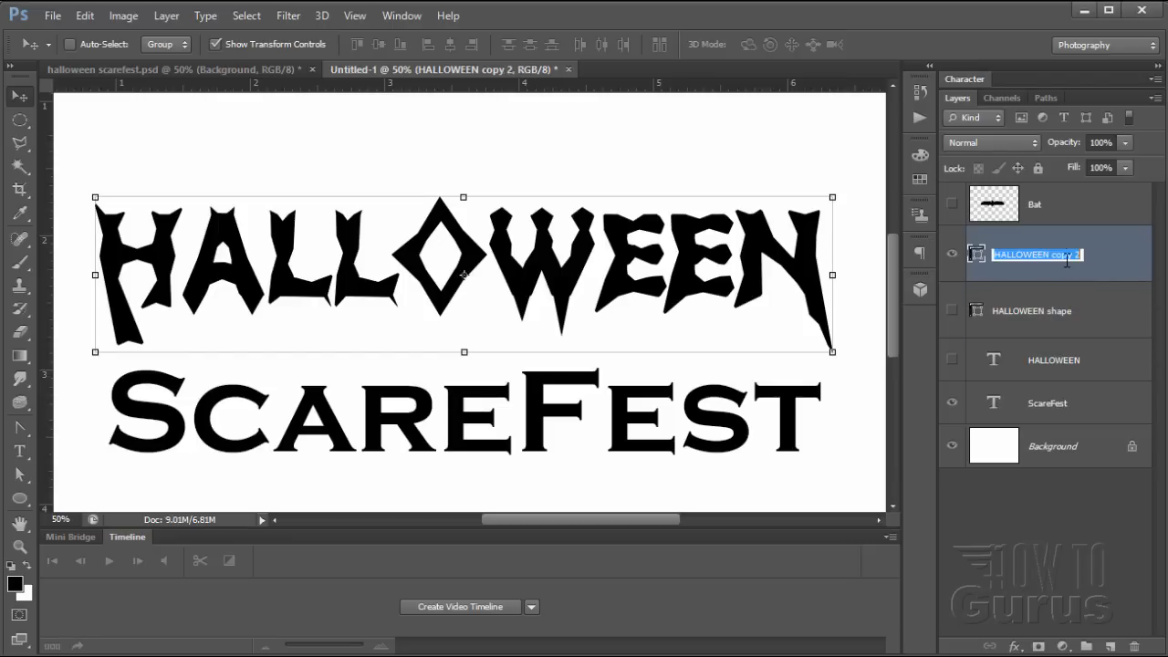
key("BackSpace")
key("BackSpace")
key("BackSpace")
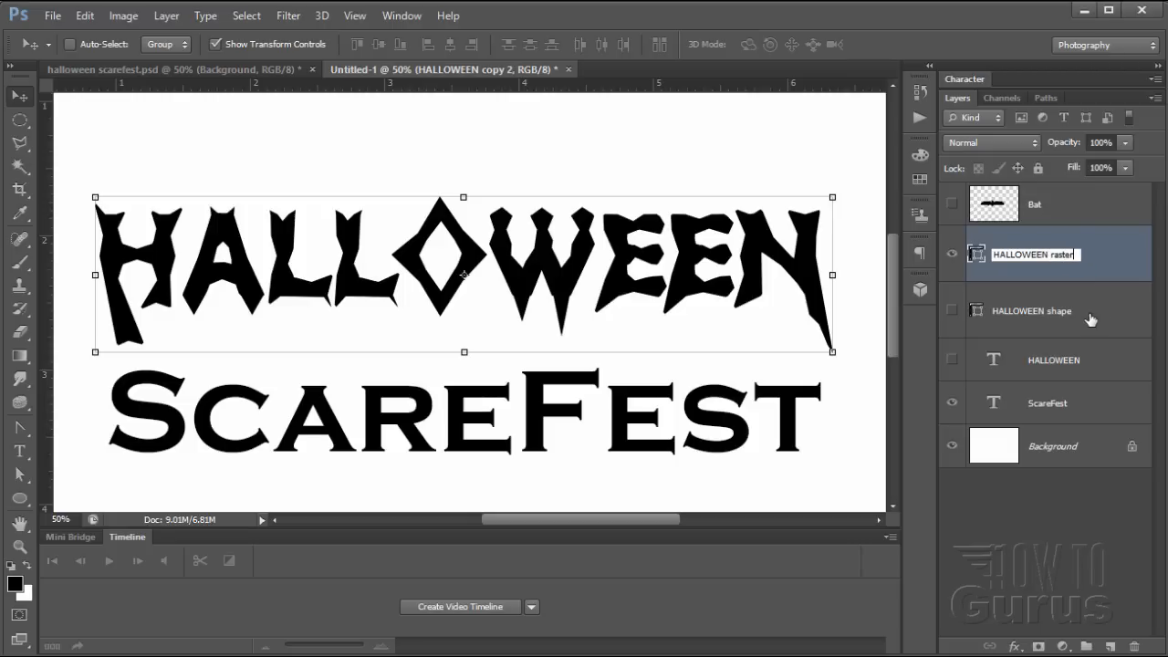
type("raster")
key("Return")
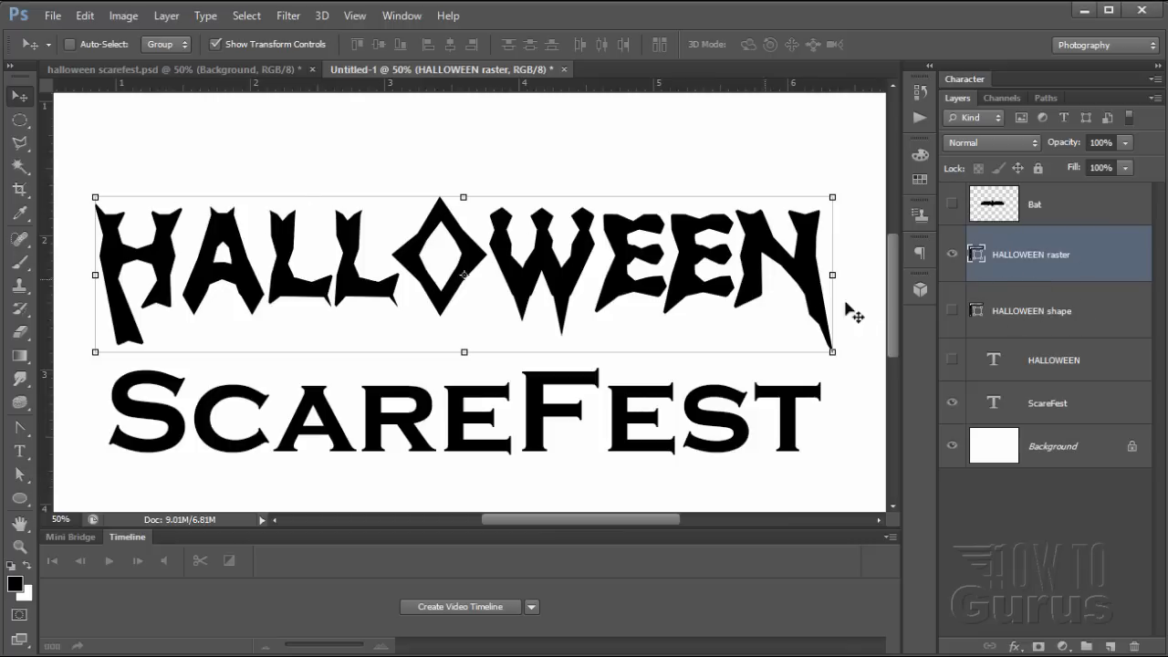
Rasterize the HALLOWEEN raster layer
right_click(1062, 262)
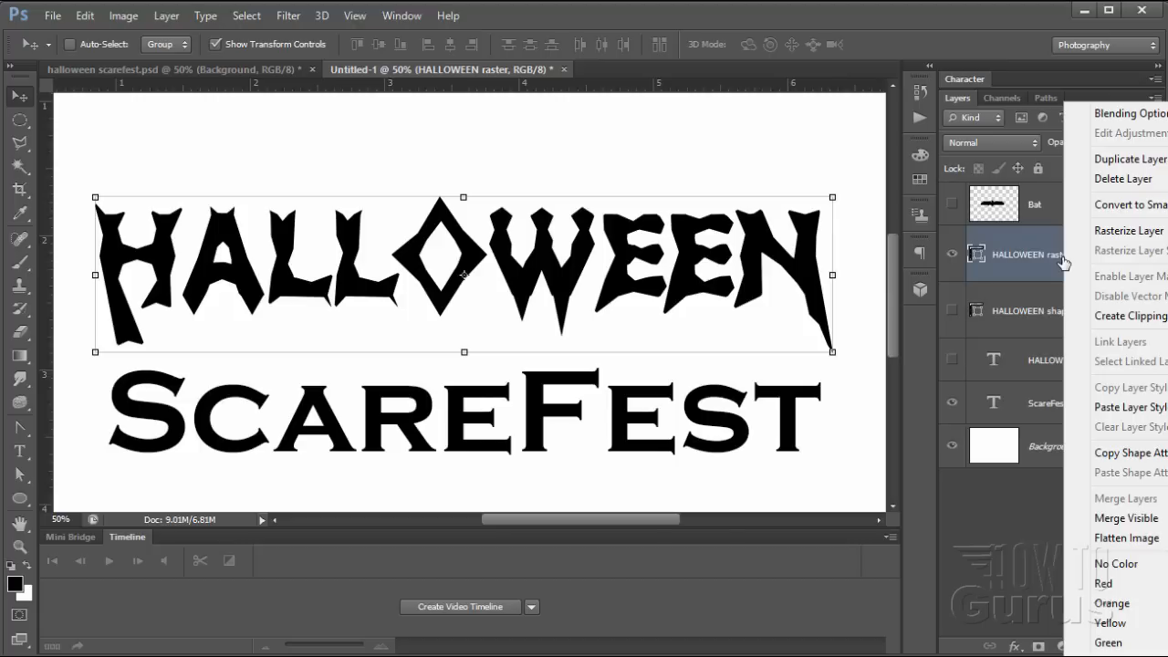
left_click(1117, 230)
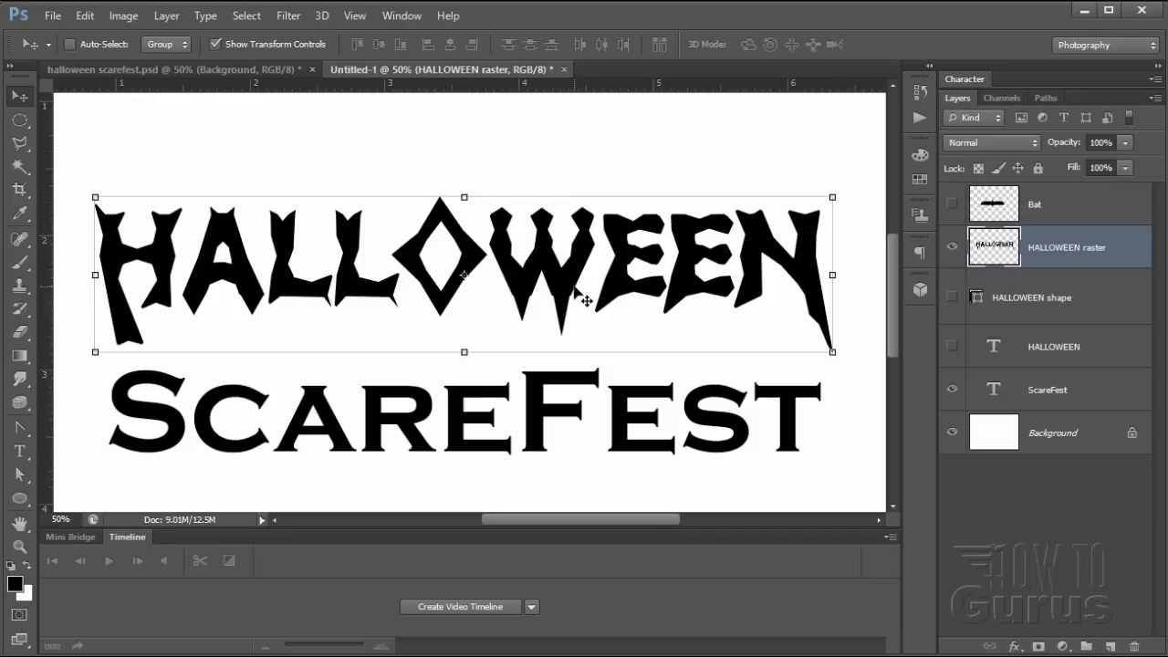
Load the HALLOWEEN raster lettering as a selection and place a vertical guide between the O and the W
left_click(999, 258, "ctrl")
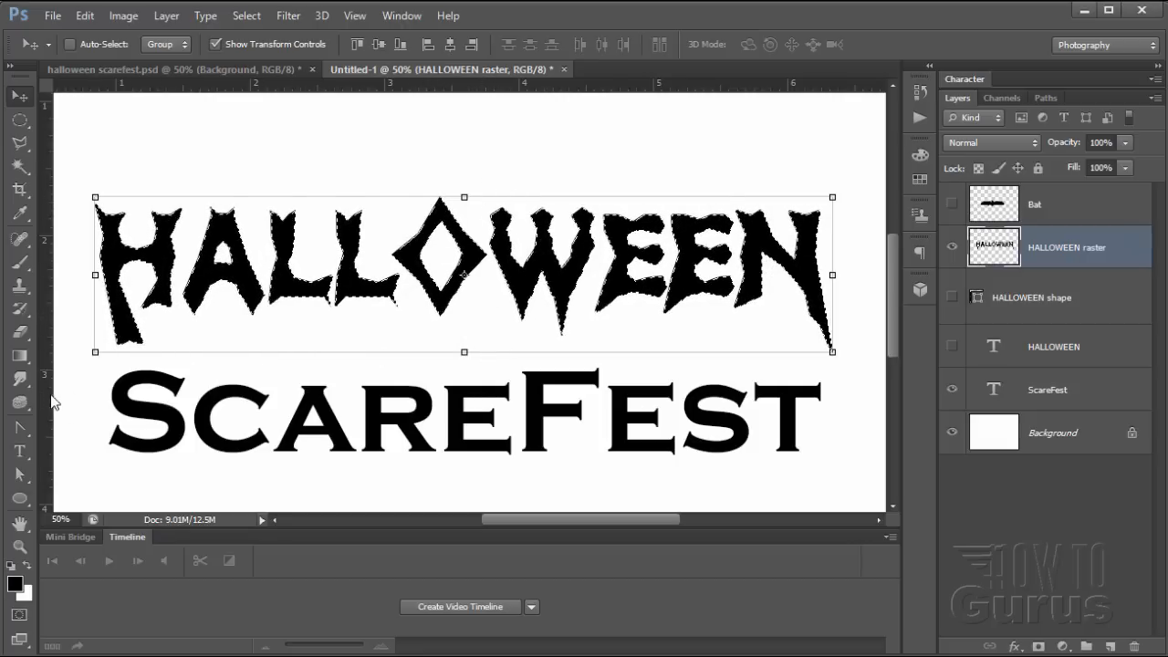
left_click_drag(48, 392, 486, 355)
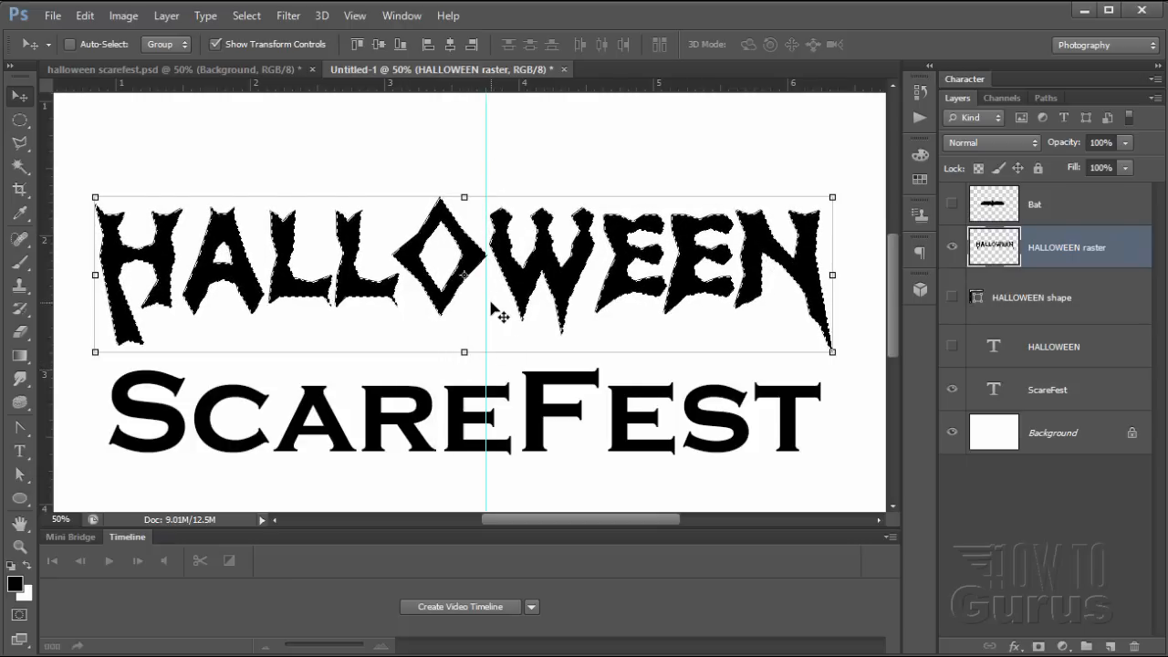
Edit the Gradient tool's gradient, setting its start color stop to dark green 339900
left_click(27, 360)
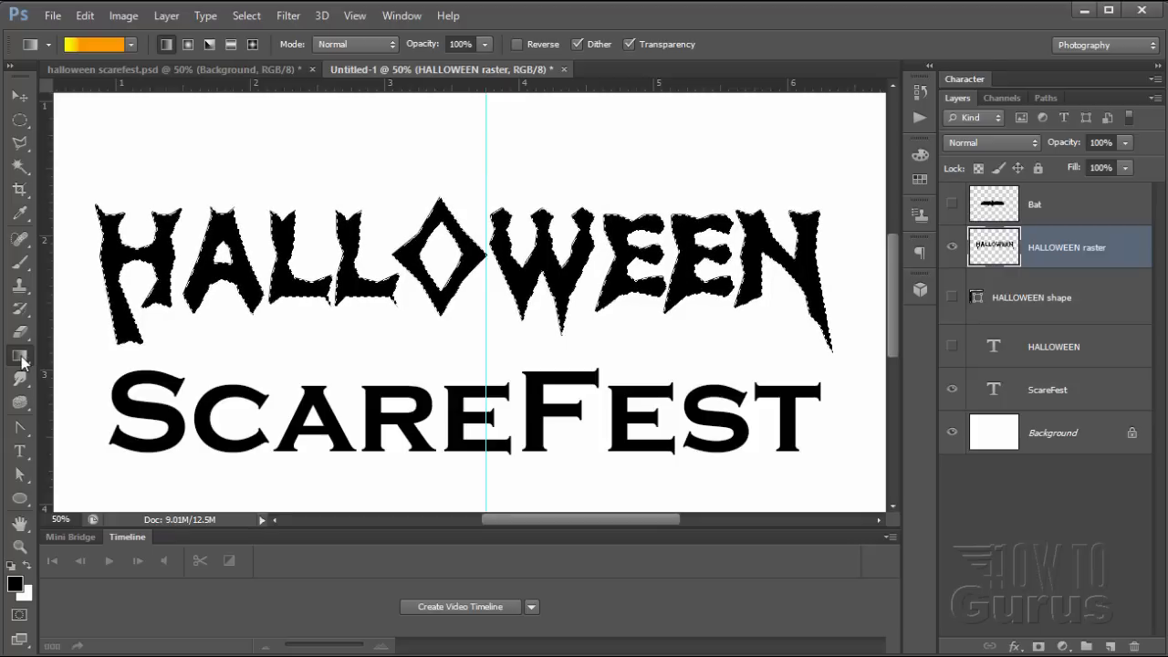
left_click(94, 44)
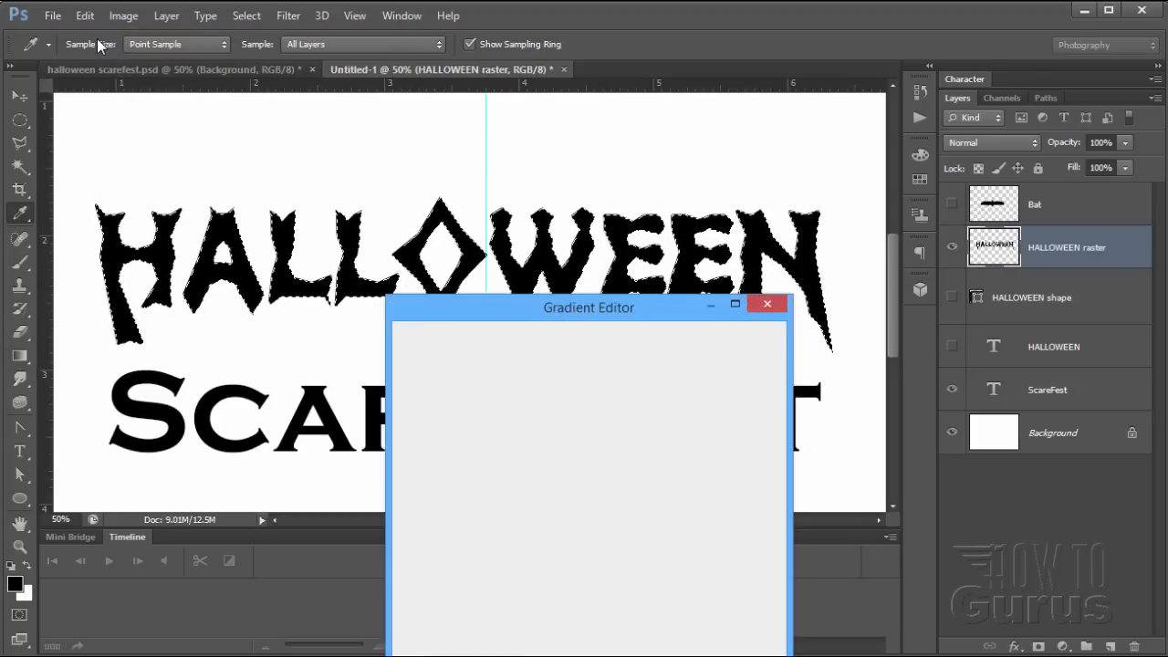
left_click_drag(518, 310, 573, 201)
left_click_drag(558, 507, 816, 508)
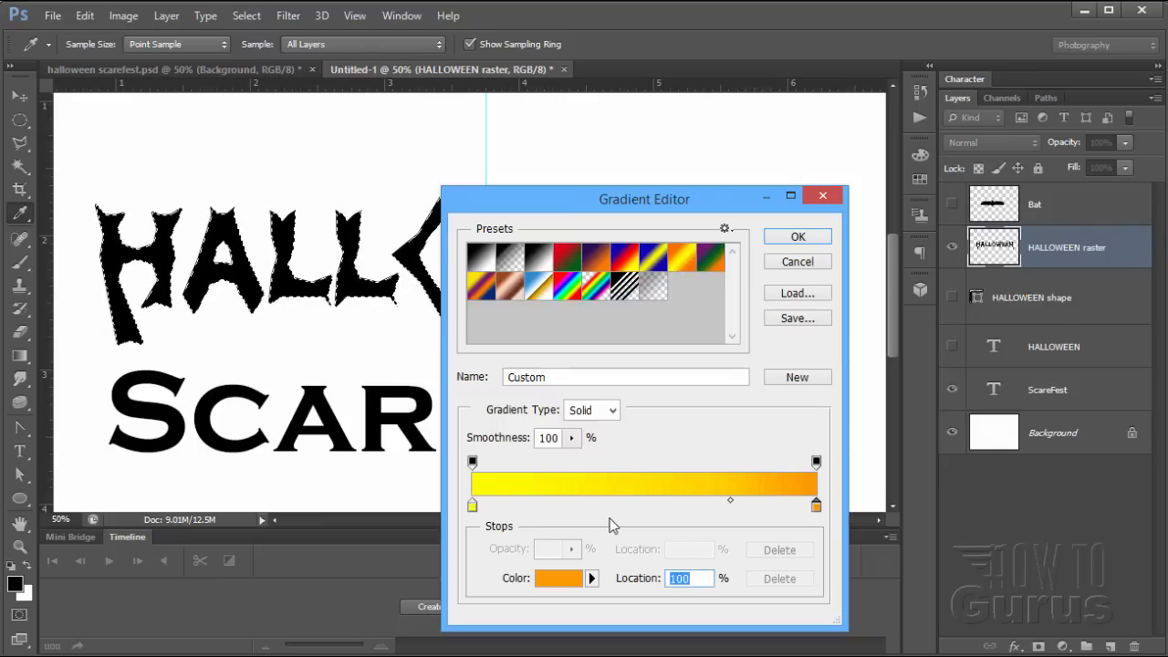
left_click(472, 507)
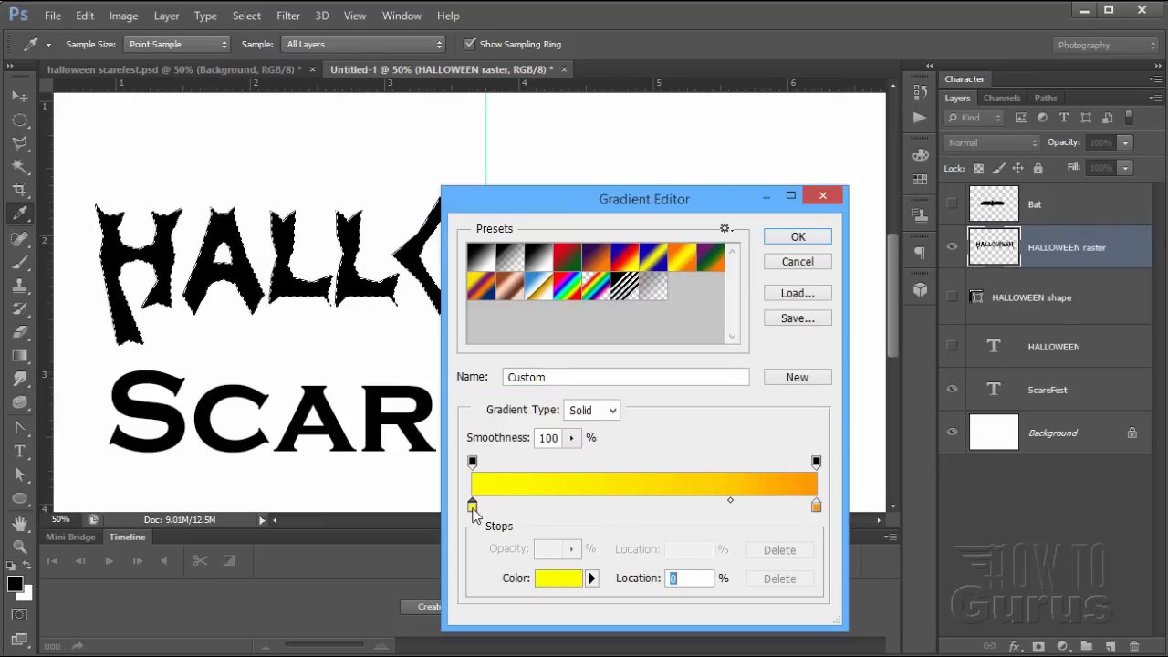
left_click(561, 580)
left_click_drag(814, 536, 808, 521)
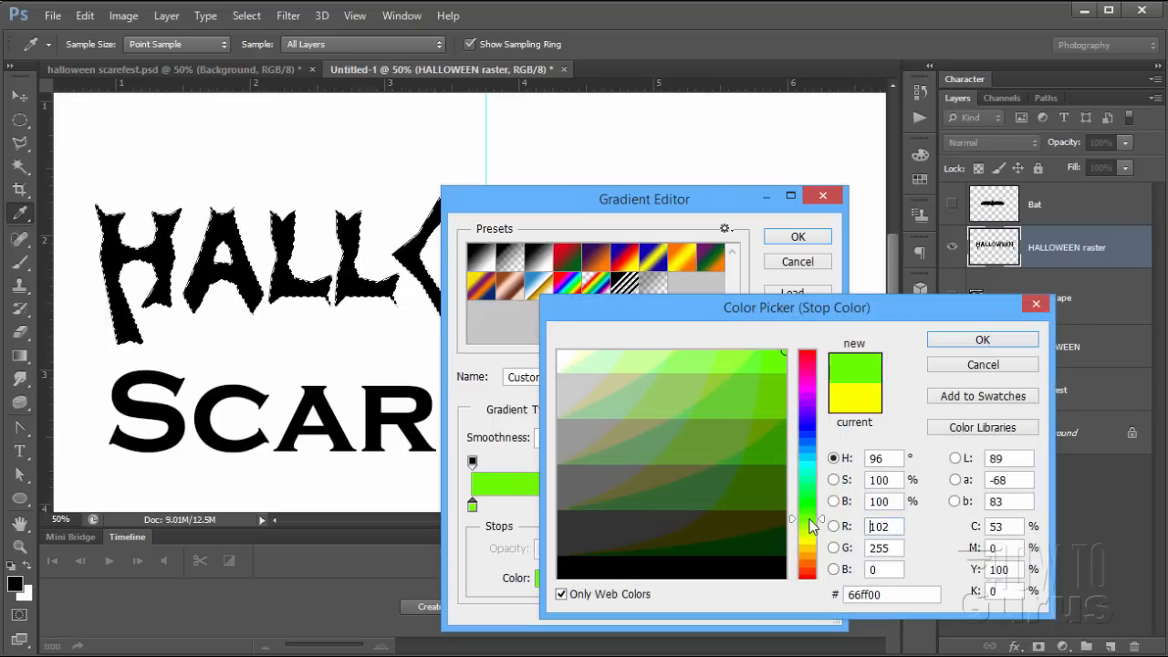
left_click(777, 467)
mouse_move(777, 471)
left_mouse_down()
mouse_move(778, 447)
mouse_move(718, 478)
left_mouse_up()
left_click(764, 454)
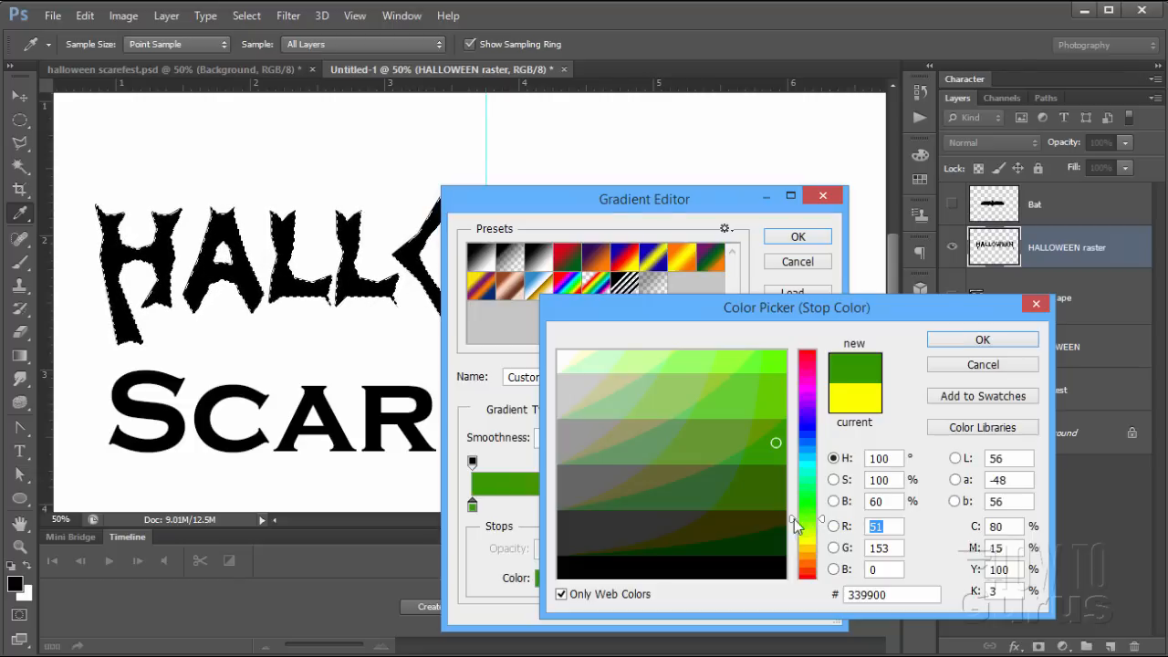
left_click(954, 342)
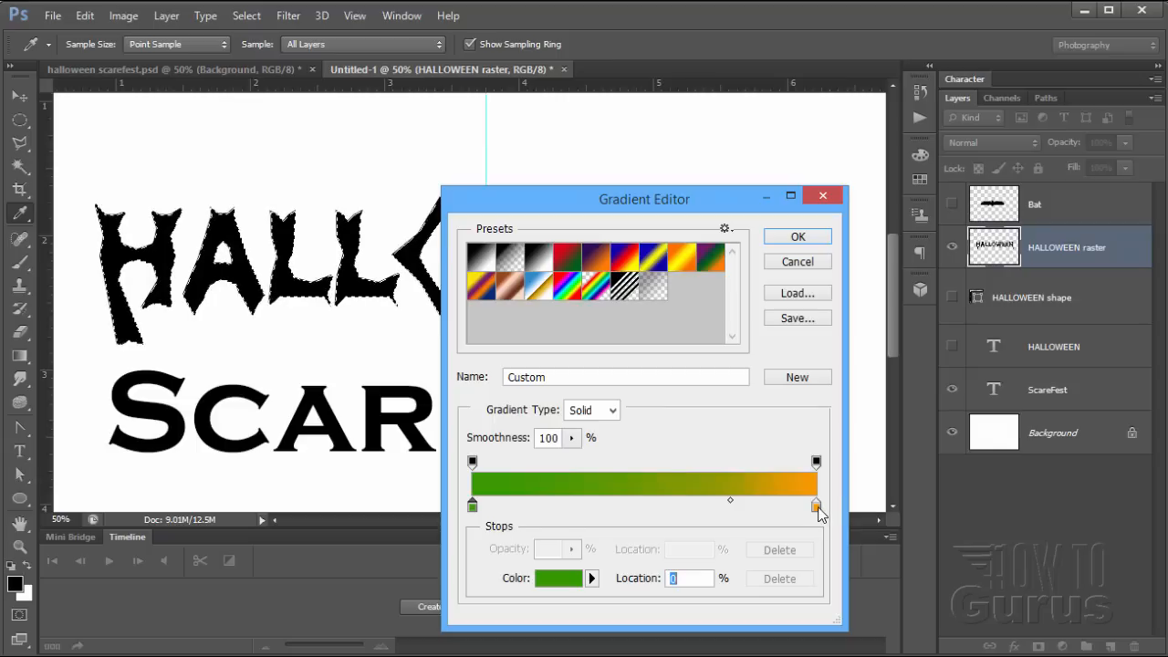
Set the gradient's end color stop to yellow ffff00 and accept the edited gradient
left_click(815, 504)
left_click(559, 580)
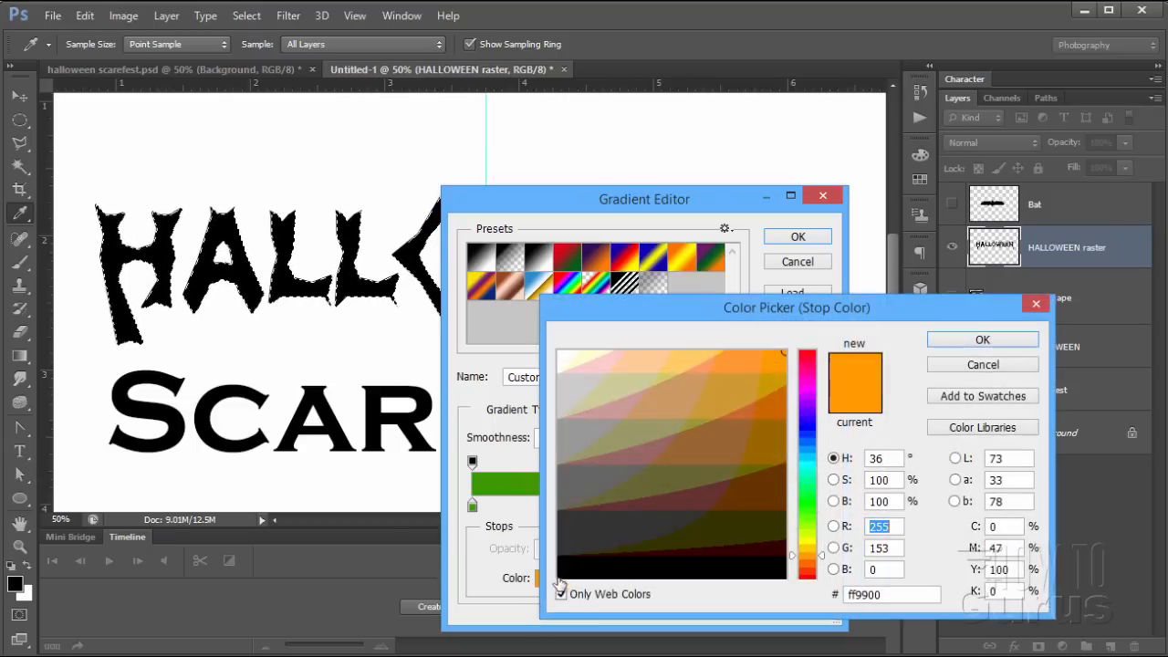
left_click(807, 542)
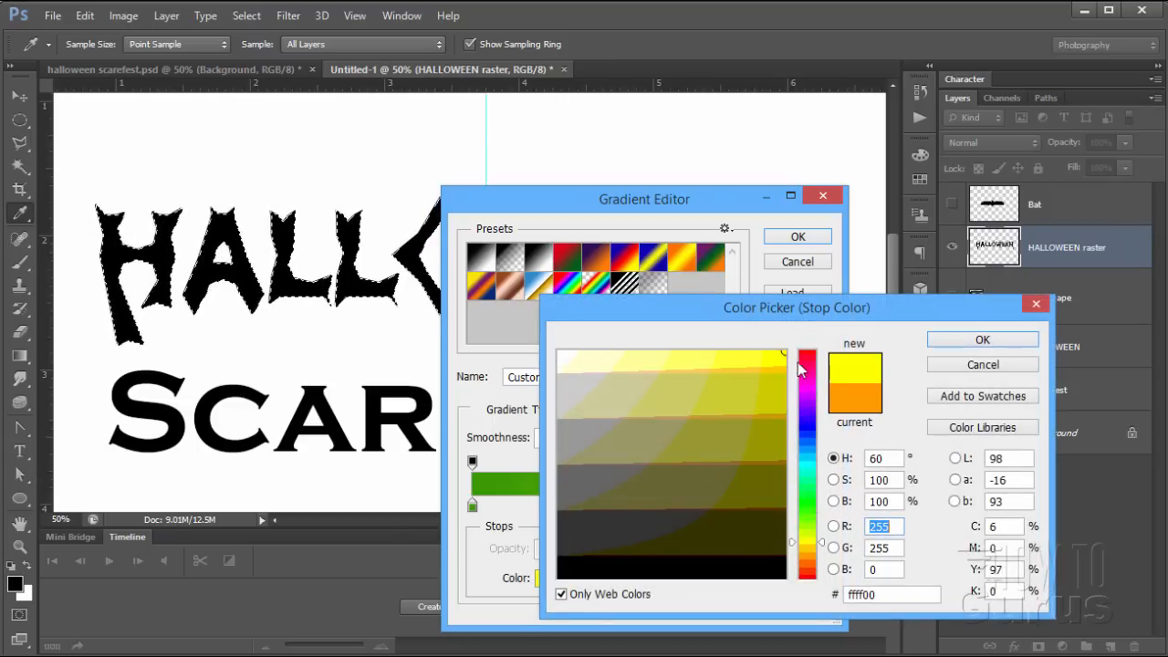
left_click(979, 341)
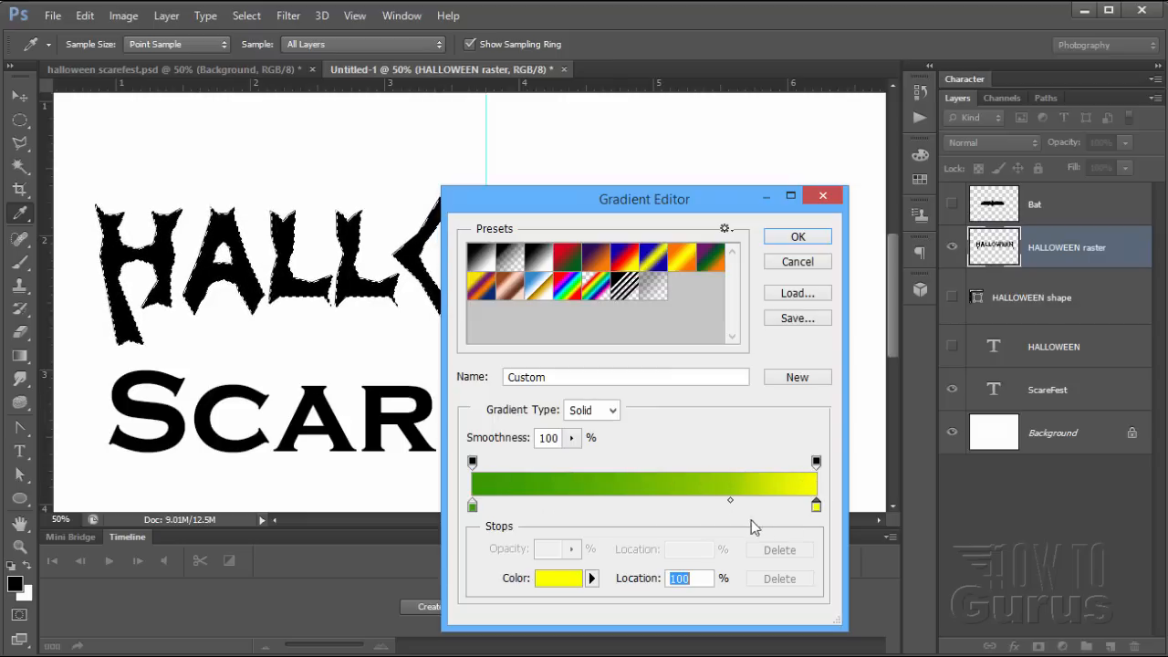
left_click(730, 501)
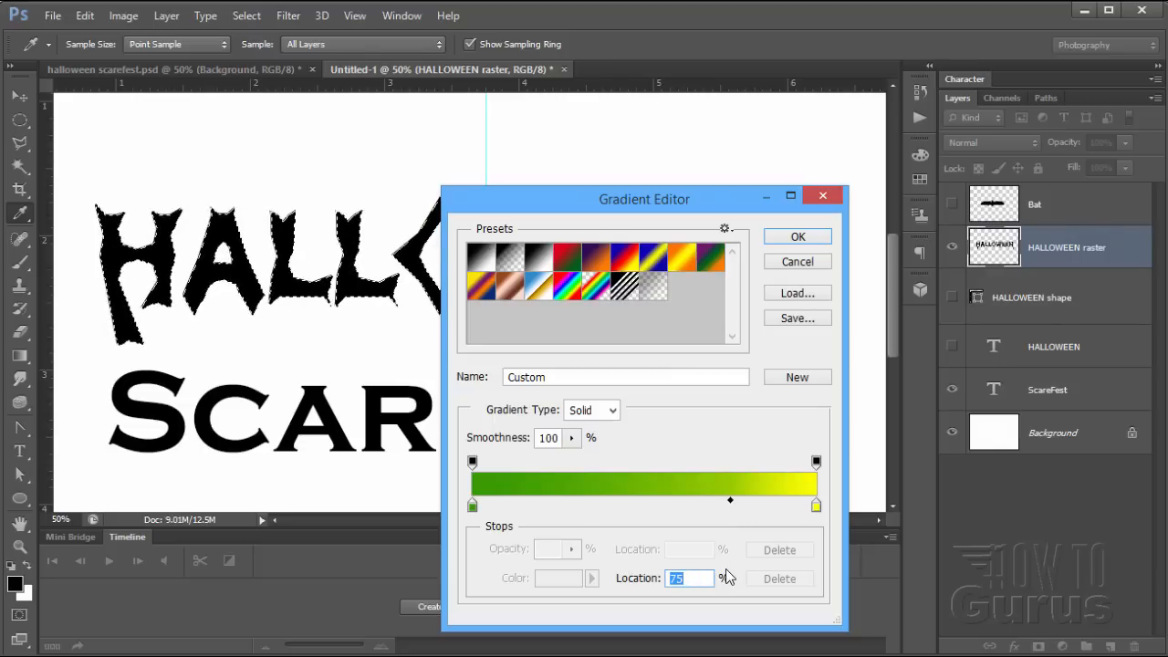
left_click(797, 238)
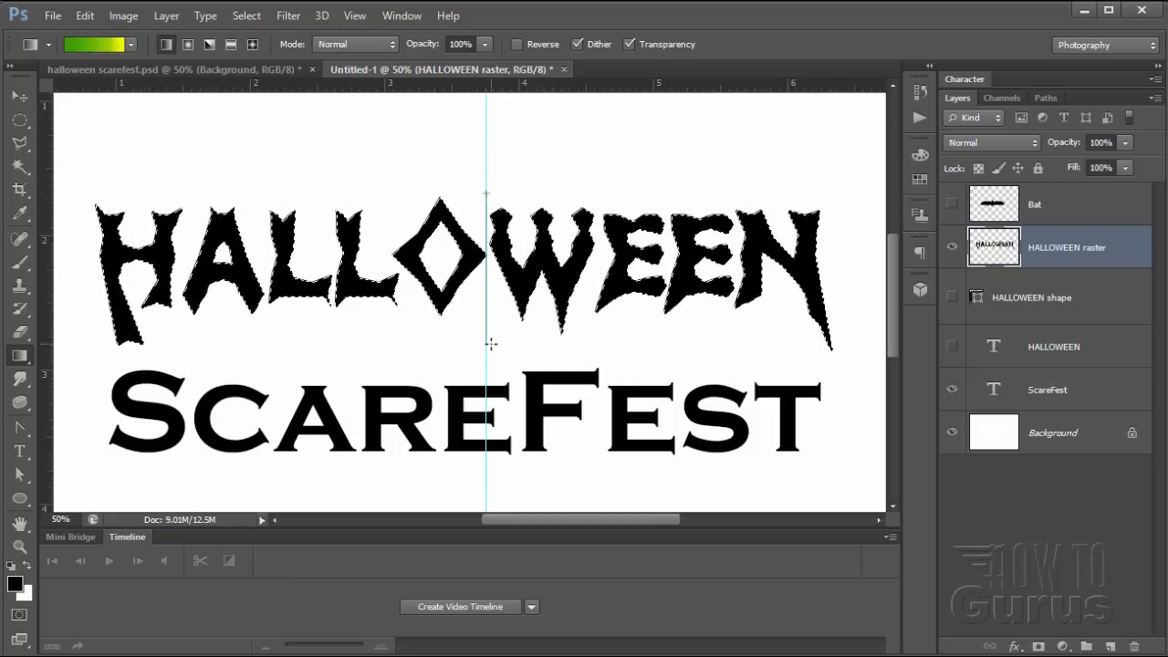
Fill the selected HALLOWEEN lettering with the green-to-yellow gradient from above the letters down to the base of the O, and deselect
left_click_drag(490, 344, 491, 344)
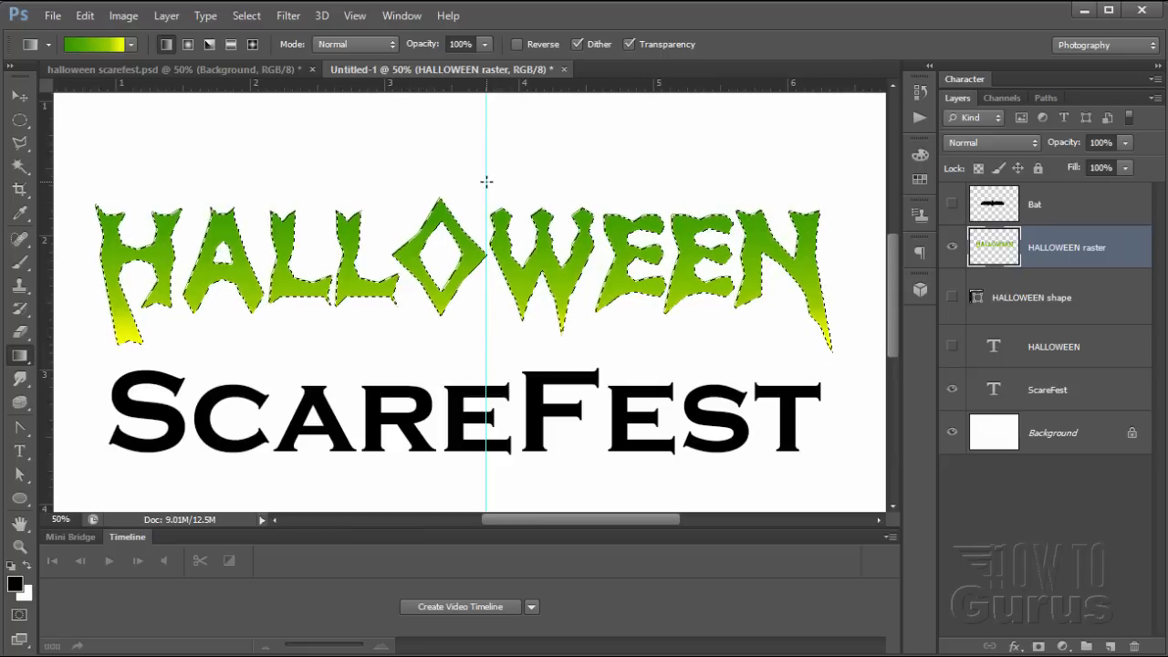
left_click_drag(488, 314, 488, 314)
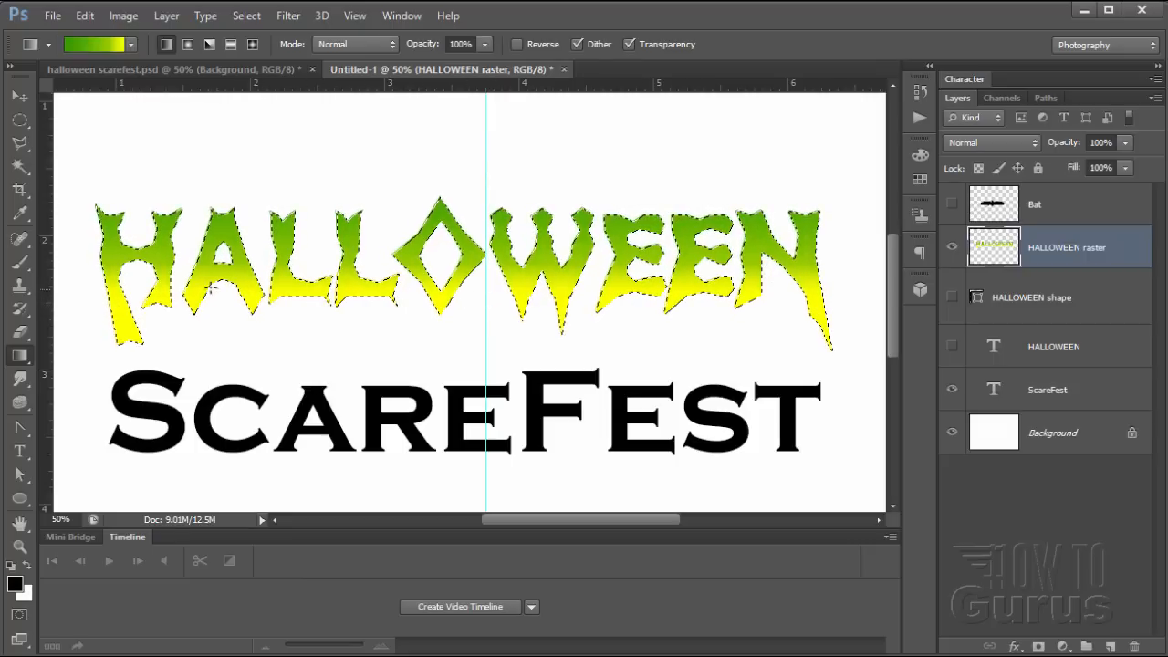
left_click(247, 16)
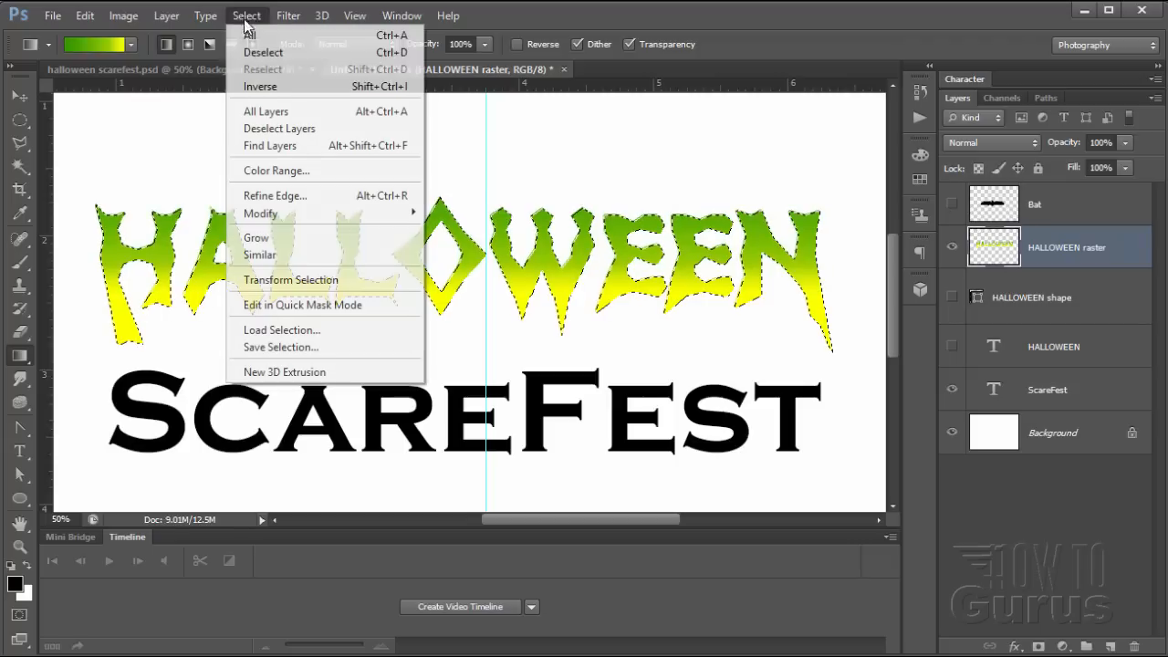
left_click(262, 52)
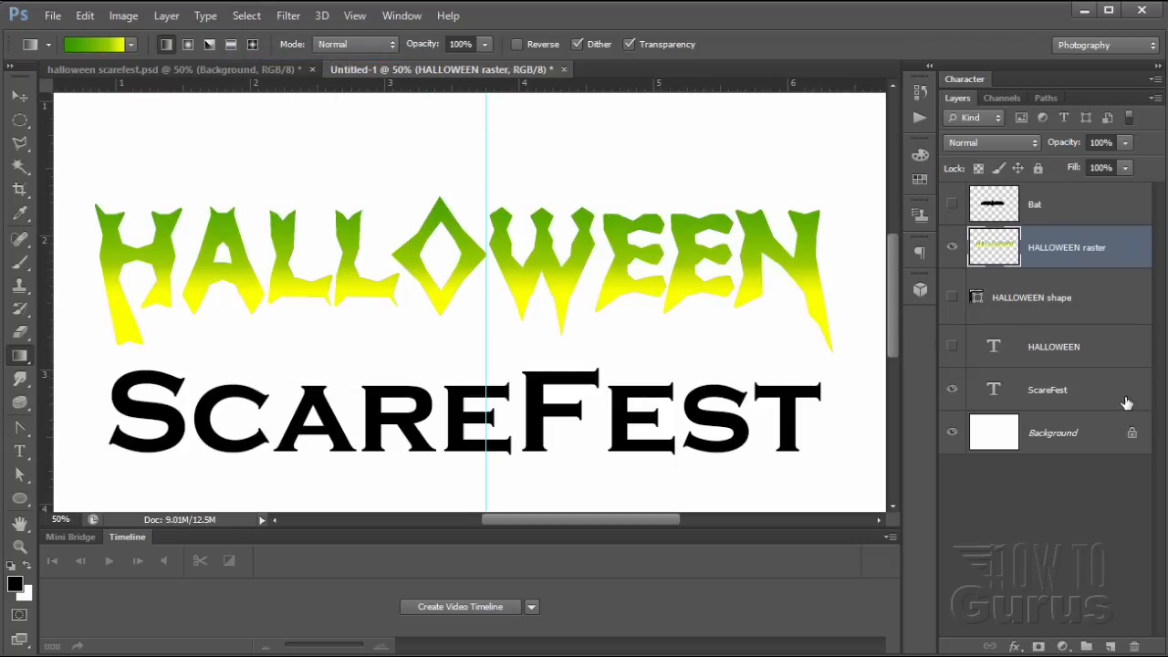
Duplicate the ScareFest text layer and rename the copy "ScareFest raster"
left_click(1083, 399)
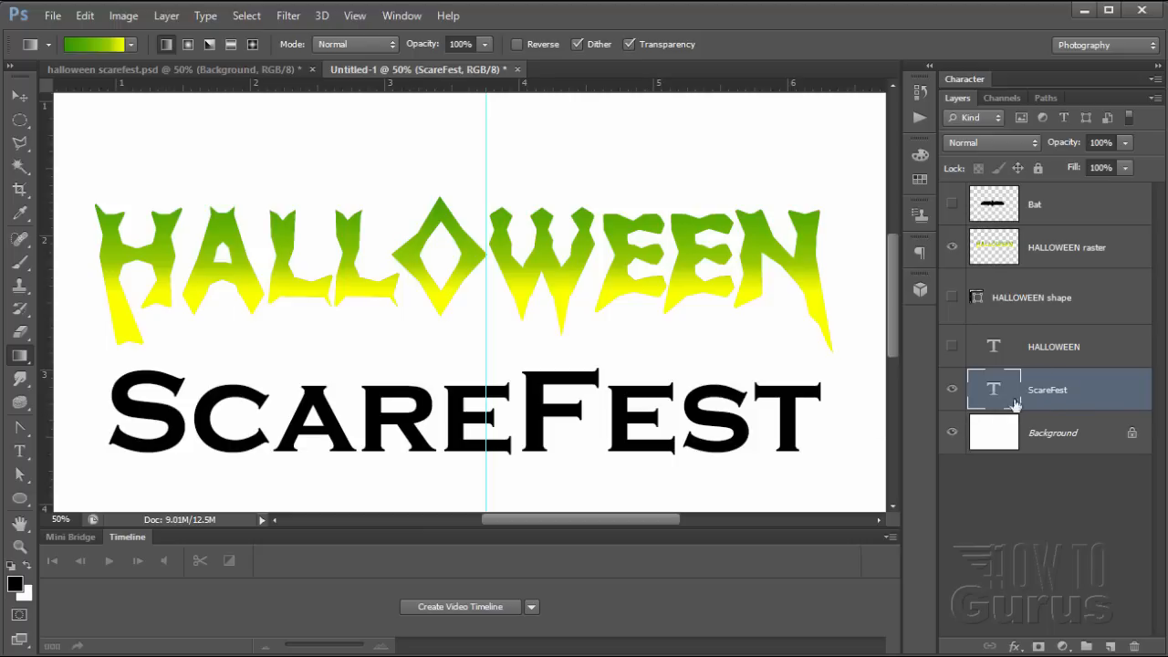
left_click_drag(1054, 405, 1110, 646)
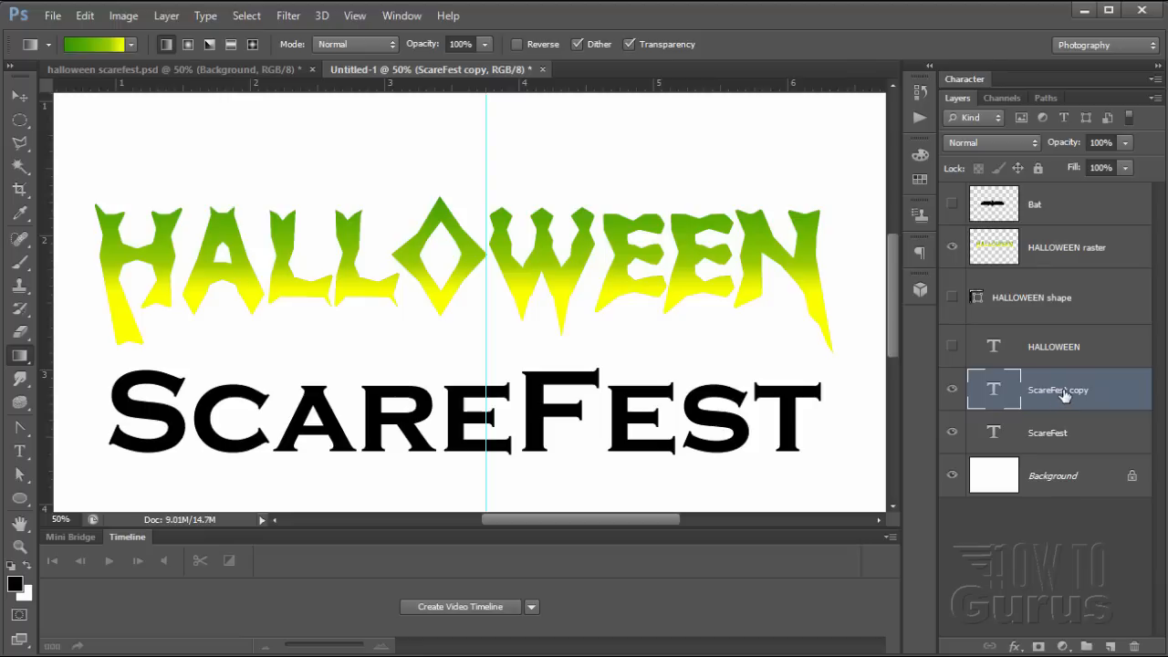
double_click(1077, 397)
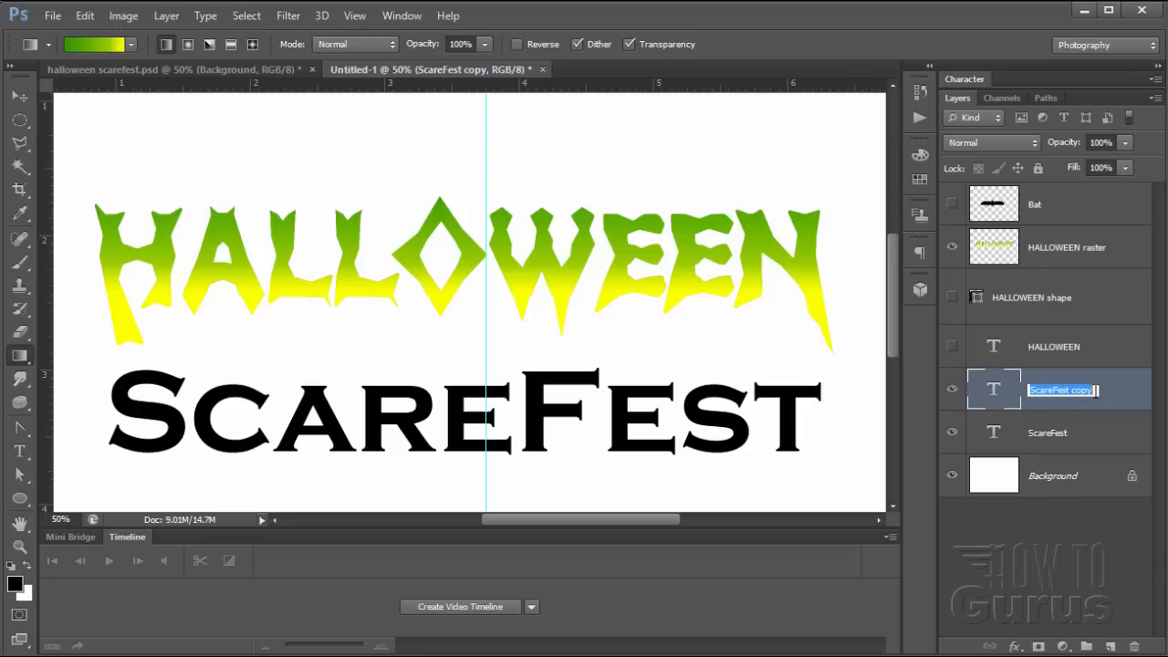
left_click(1096, 391)
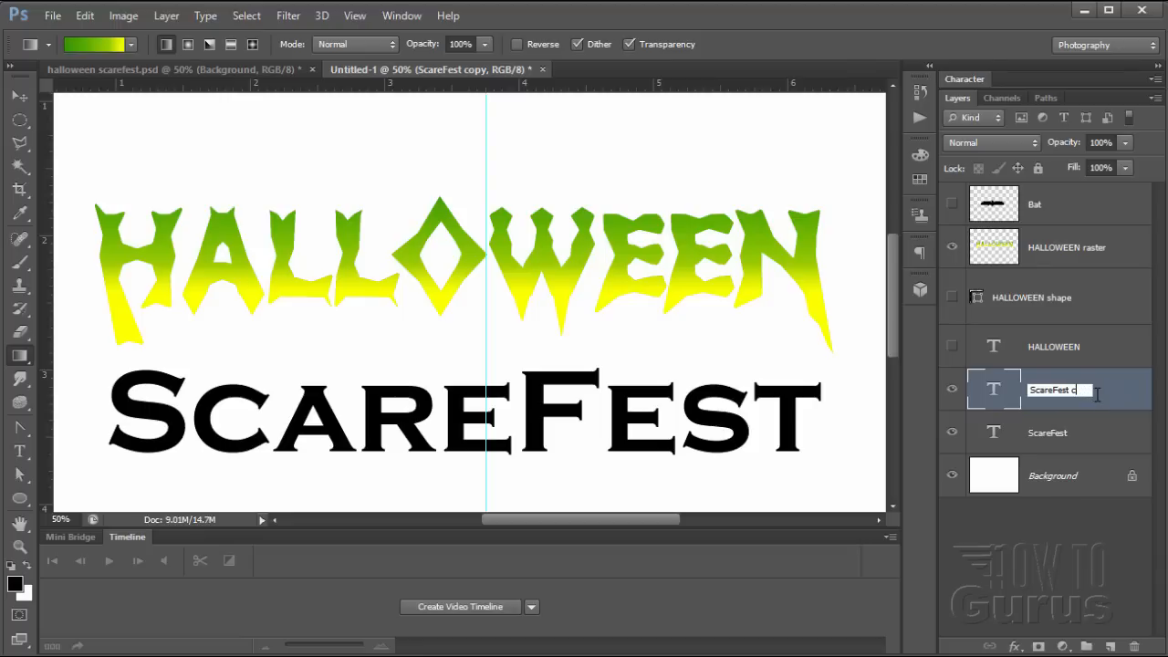
type("raster")
key("Return")
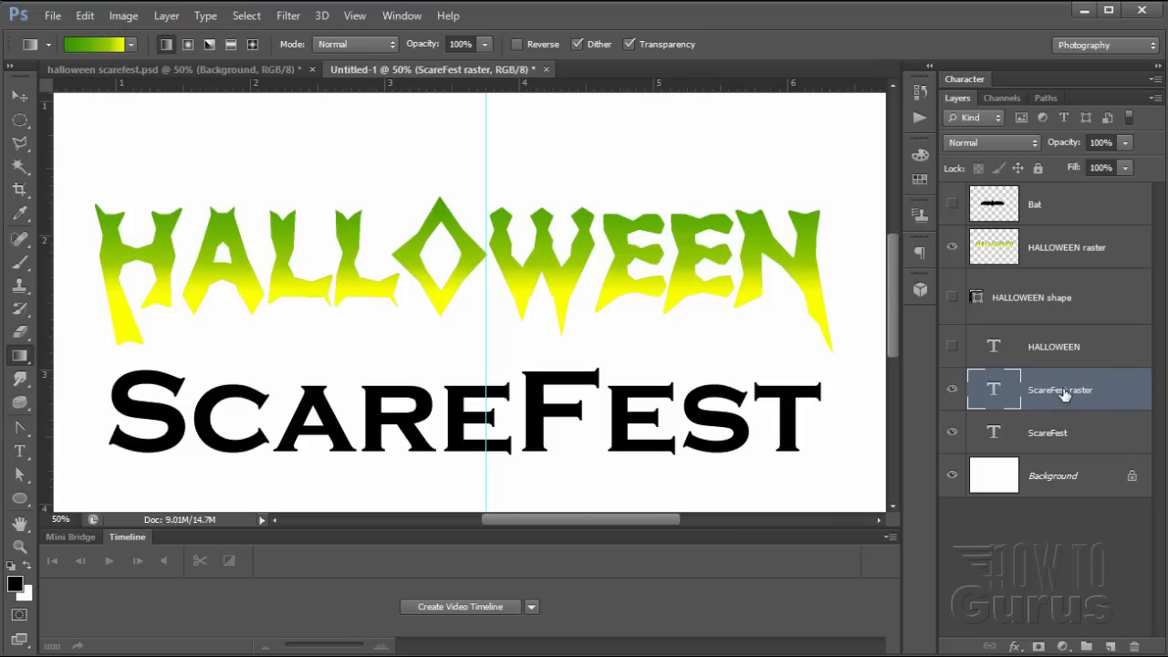
Rasterize the type on the ScareFest raster layer and load its lettering as a selection
right_click(1064, 394)
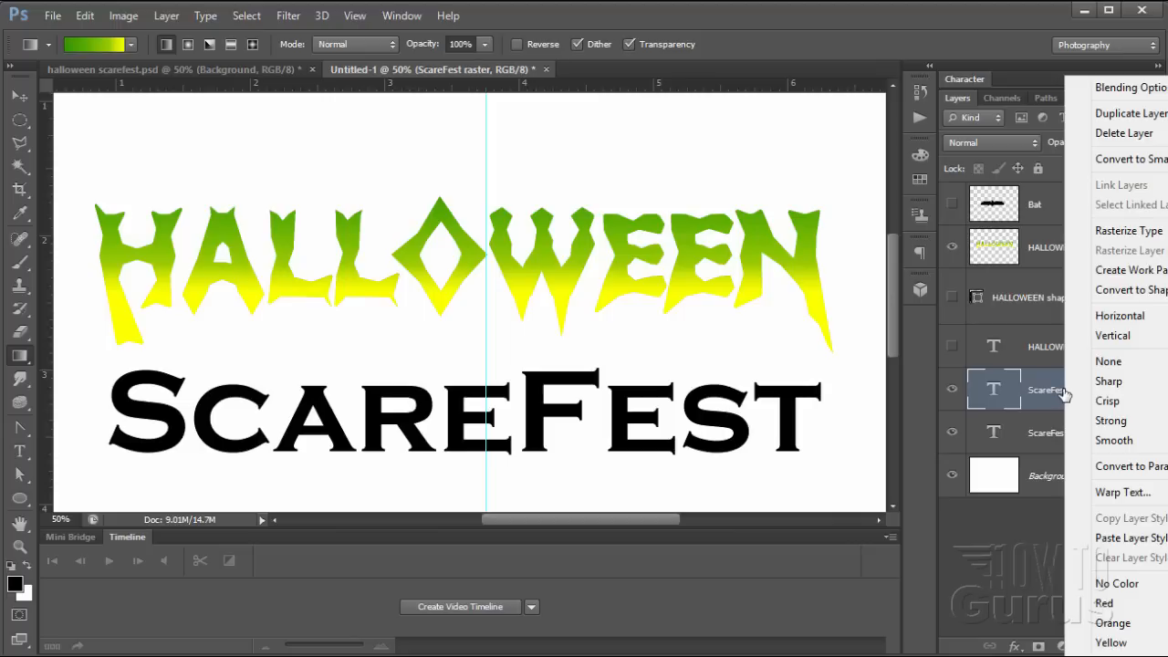
left_click(1131, 230)
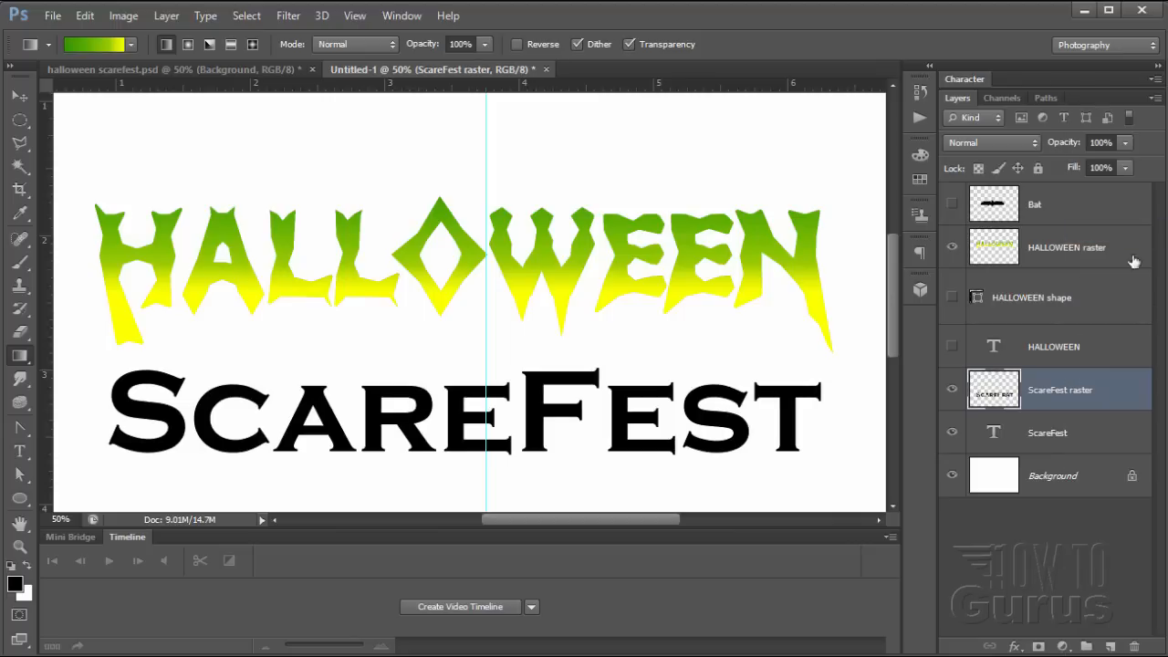
left_click(981, 392, "ctrl")
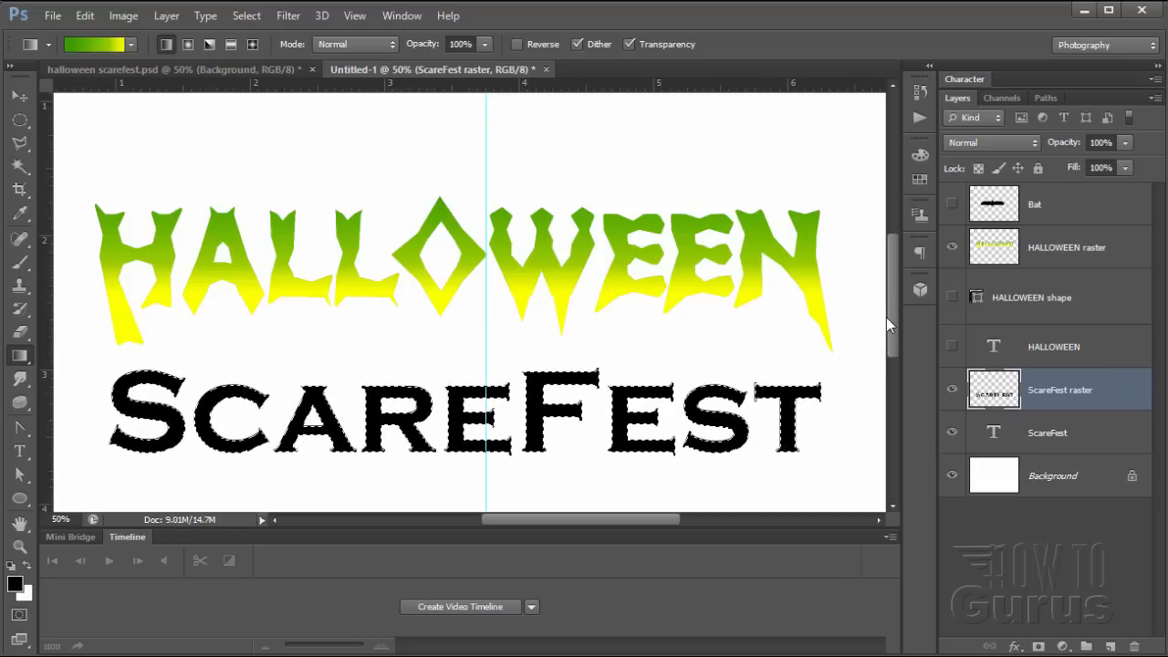
Edit the Gradient tool's gradient, setting its start color stop to yellow ffff00
left_click(96, 45)
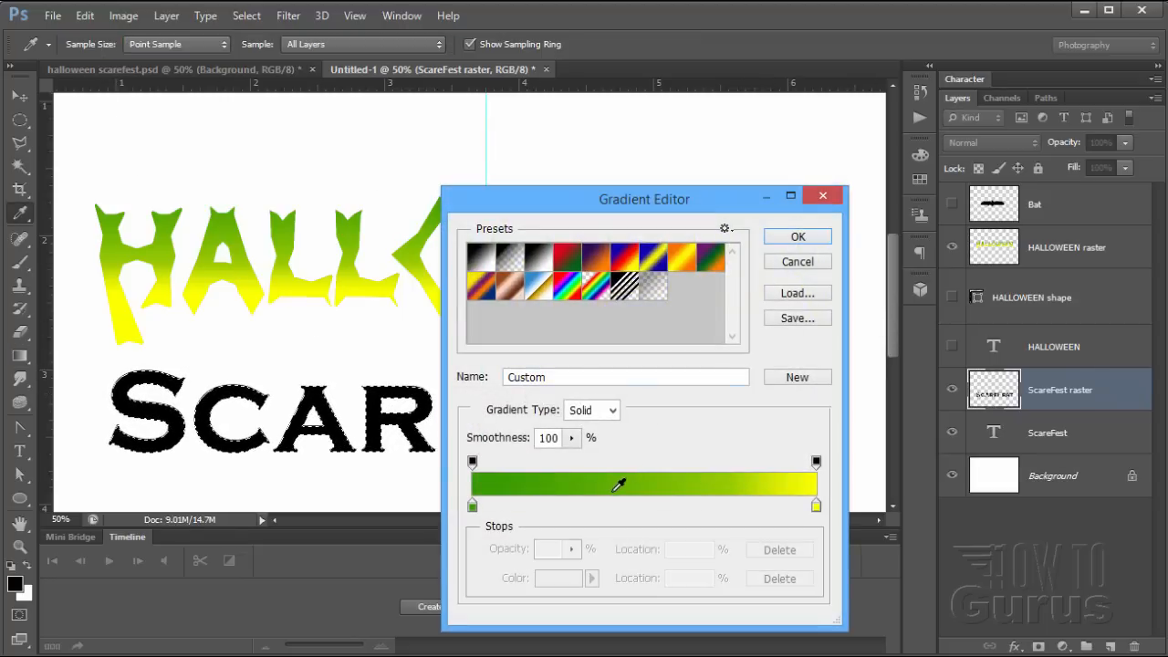
left_click(472, 505)
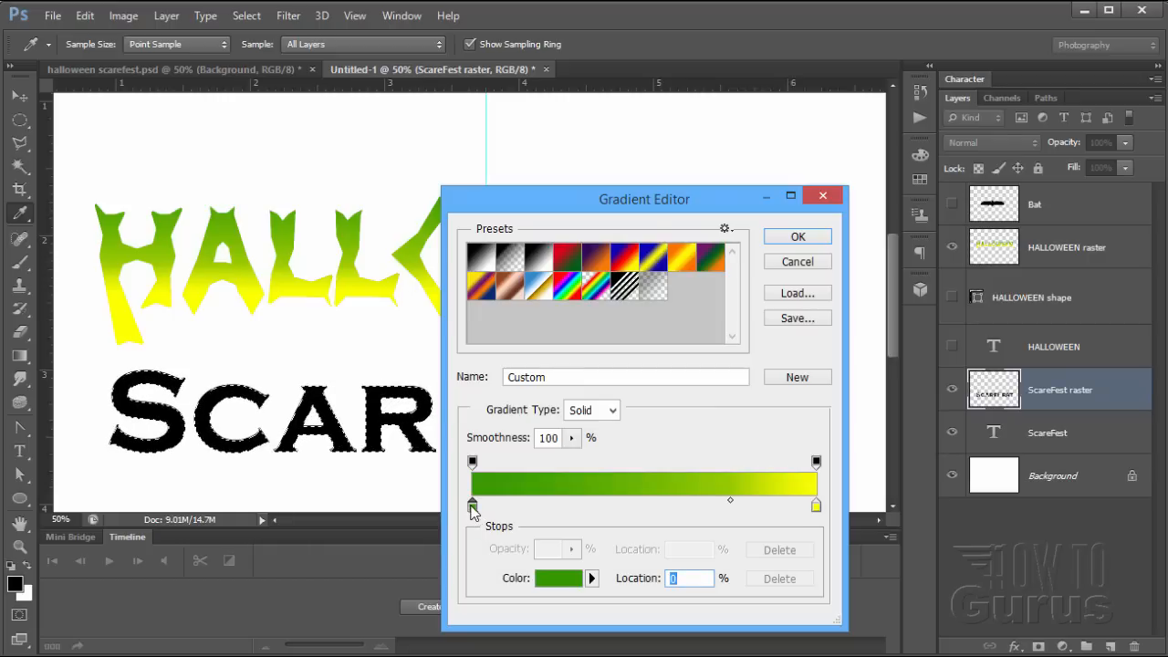
left_click(558, 577)
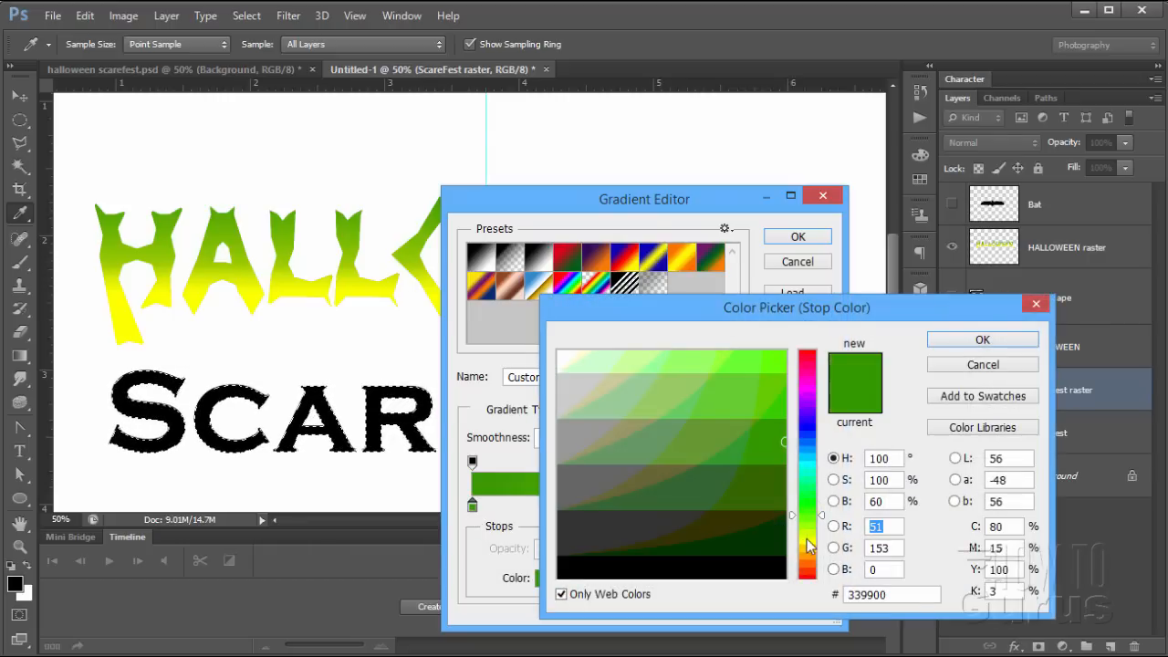
left_click(808, 544)
left_click(772, 362)
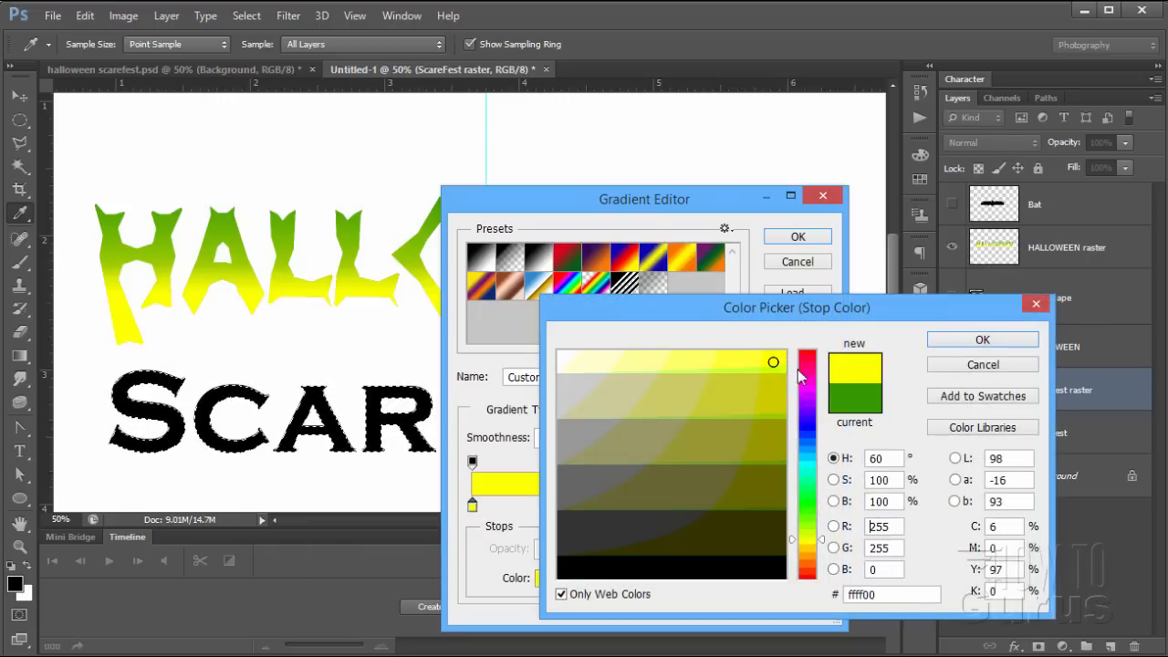
left_click(958, 344)
Set the gradient's end color stop to orange ff9900
left_click(816, 506)
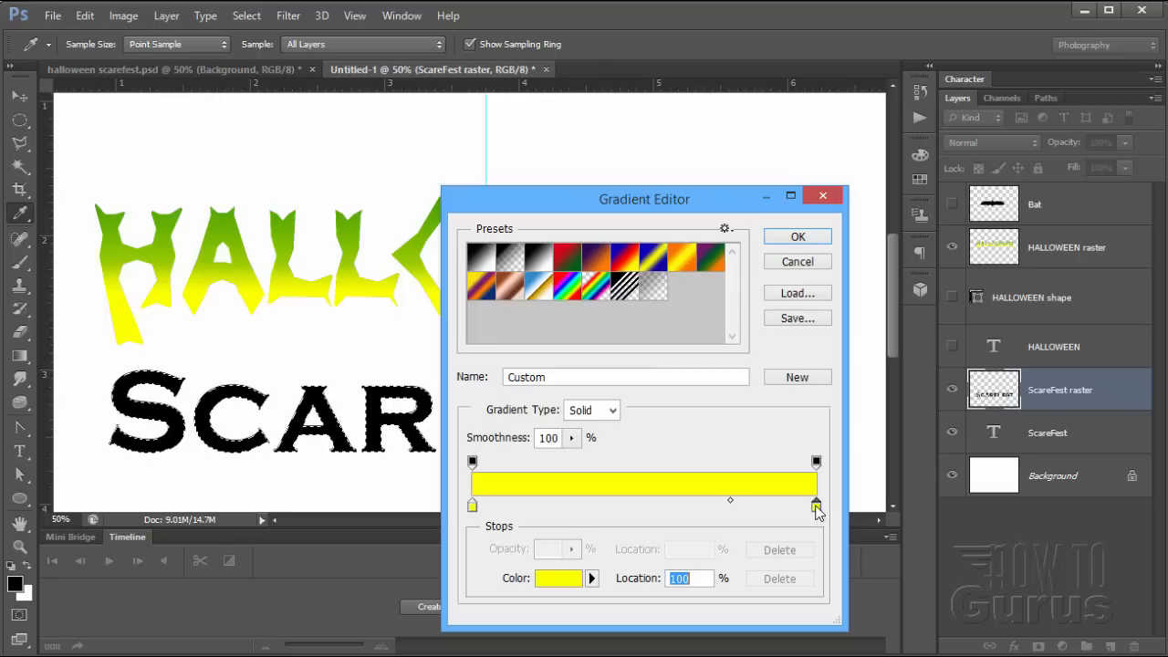
left_click(558, 577)
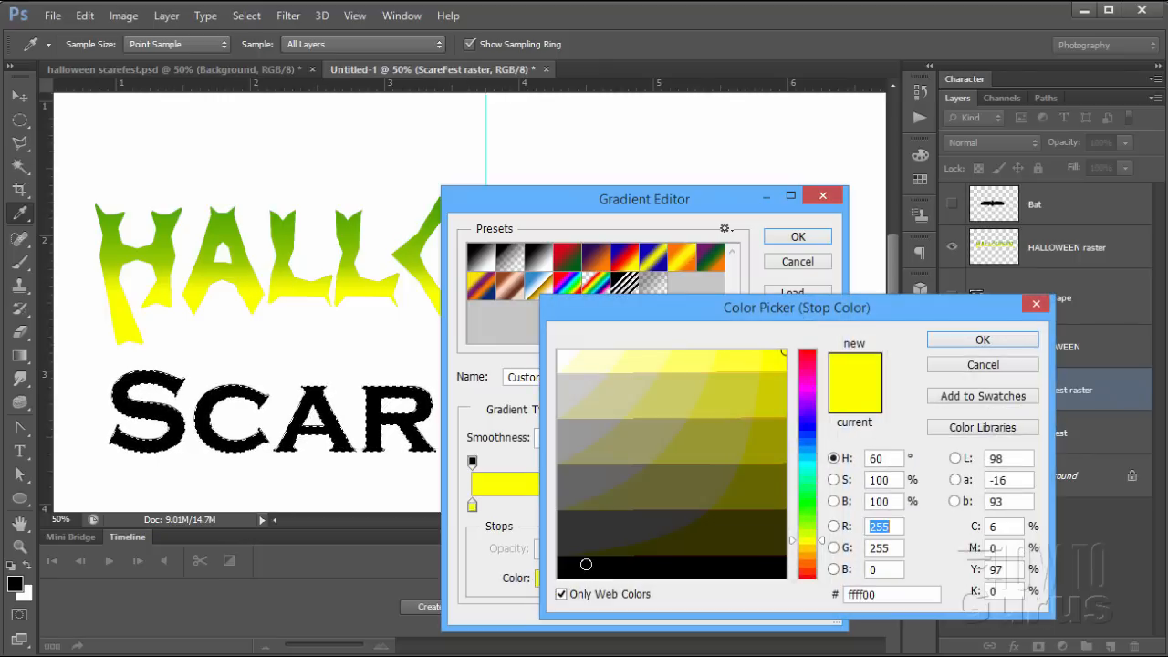
left_click(815, 552)
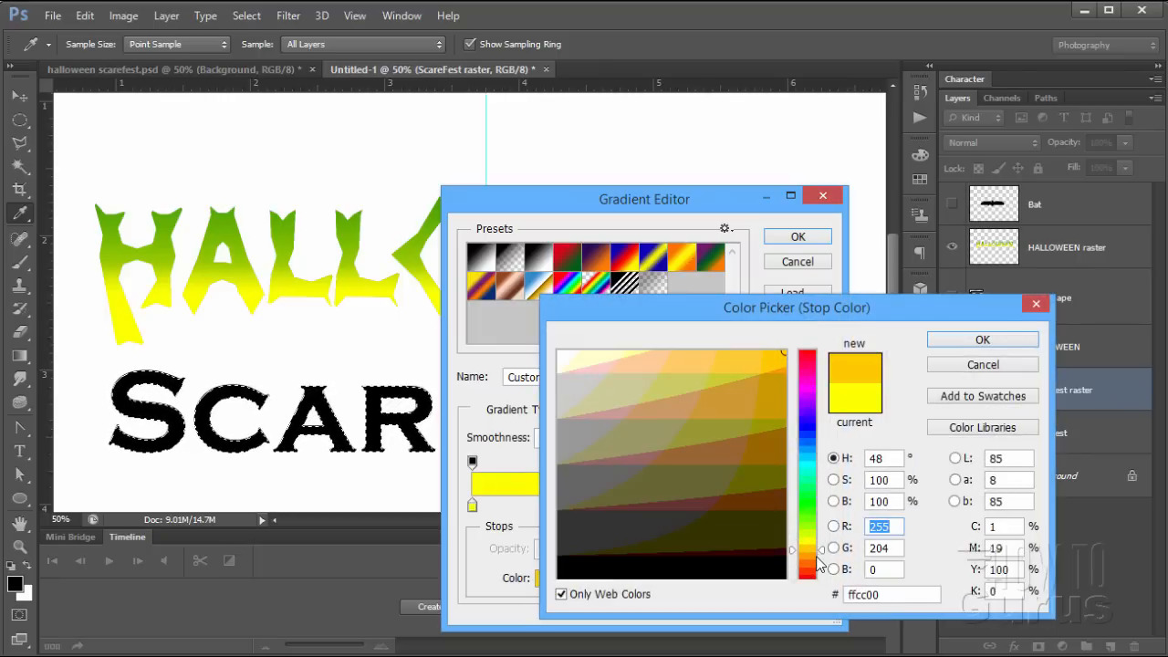
left_click(818, 556)
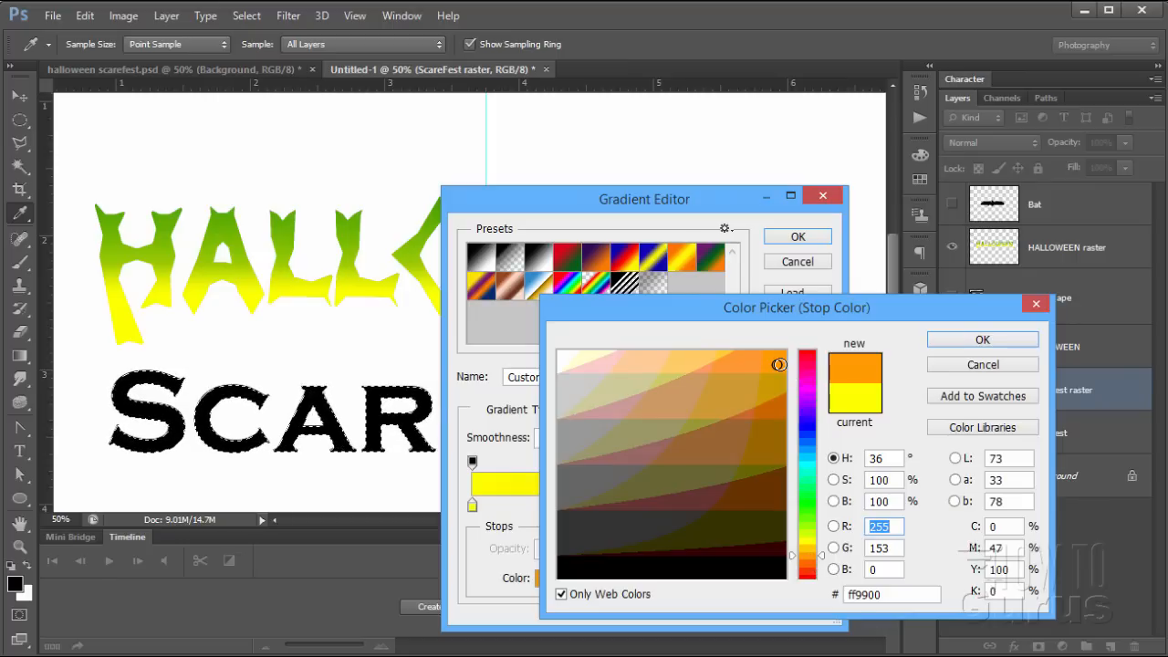
left_click(984, 340)
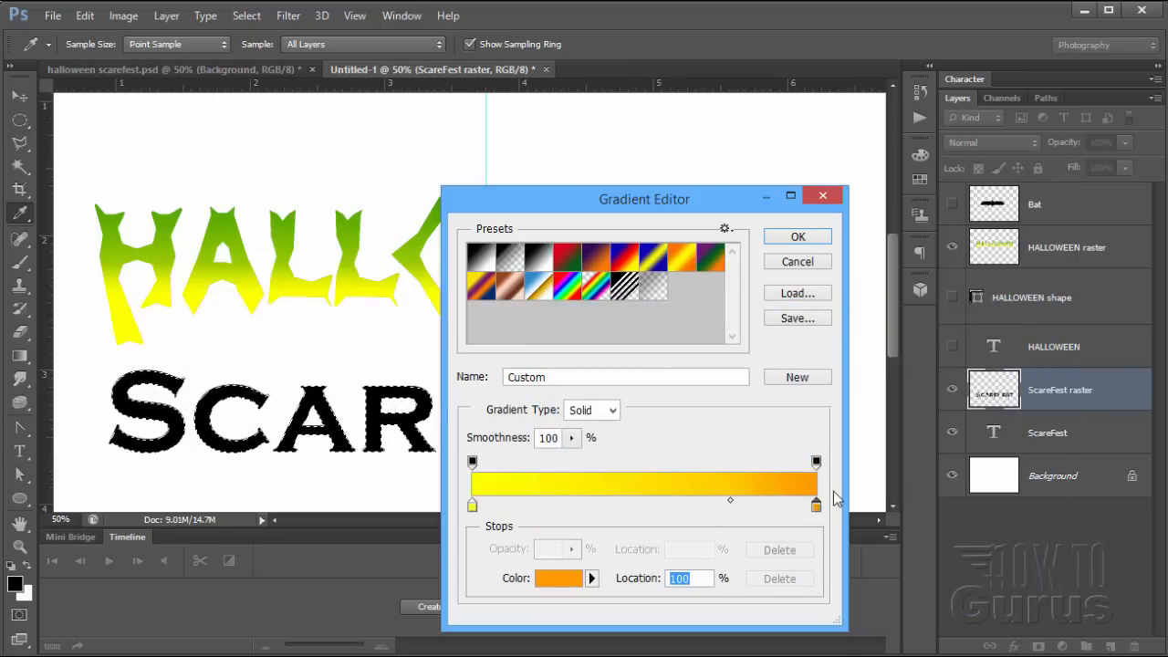
Move the gradient's color midpoint to a location of 25% and accept the edited gradient
left_click(730, 501)
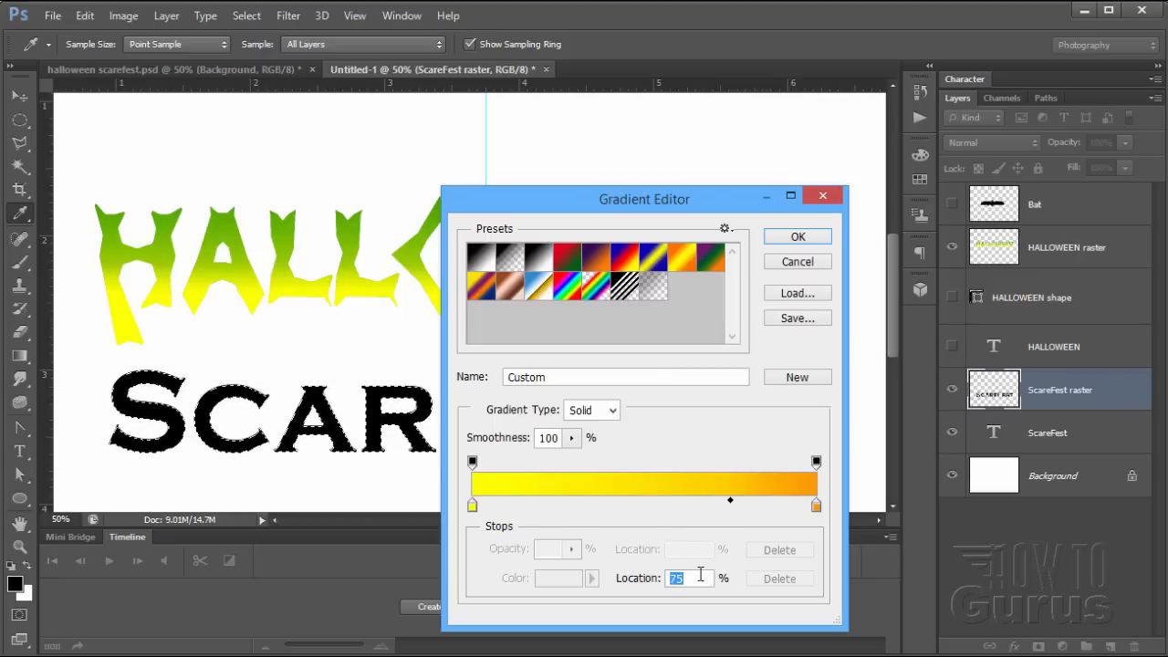
type("25")
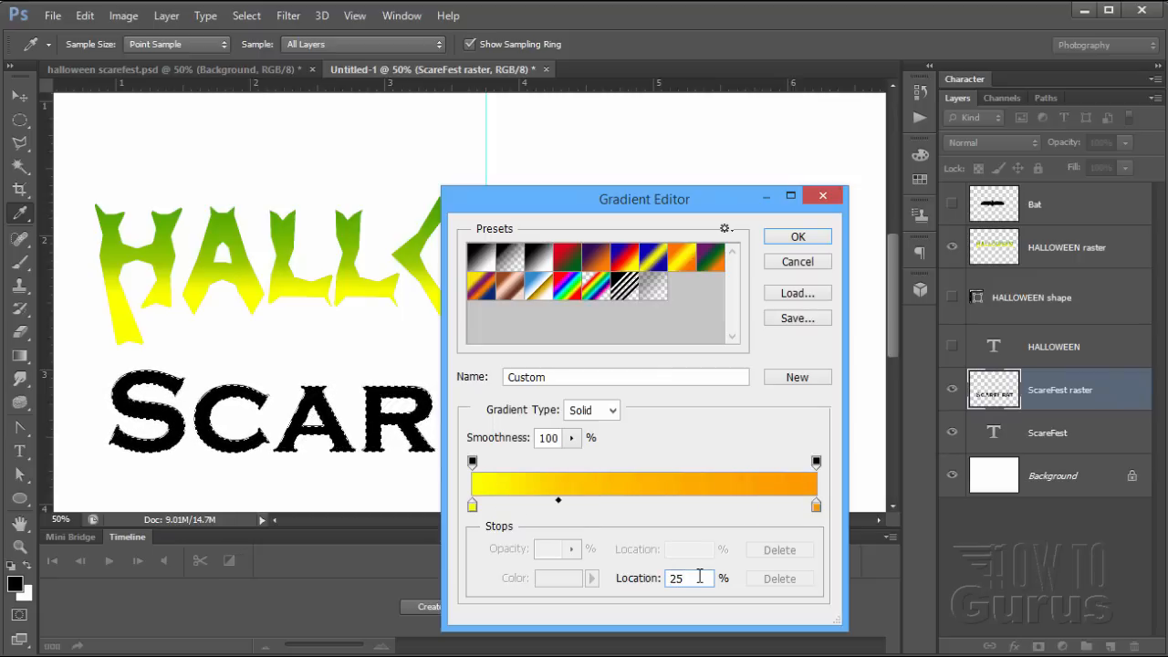
key("Return")
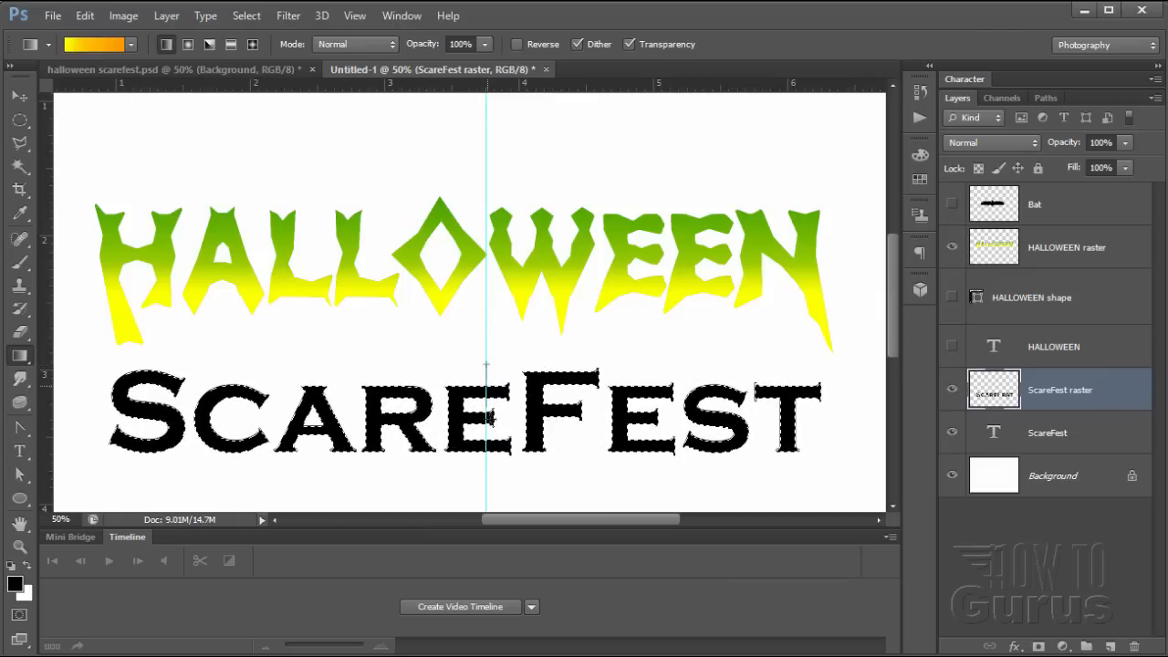
Fill the selected ScareFest lettering with the yellow-to-orange gradient along the guide, from just above to just below the letters, and deselect
left_click_drag(487, 364, 487, 461)
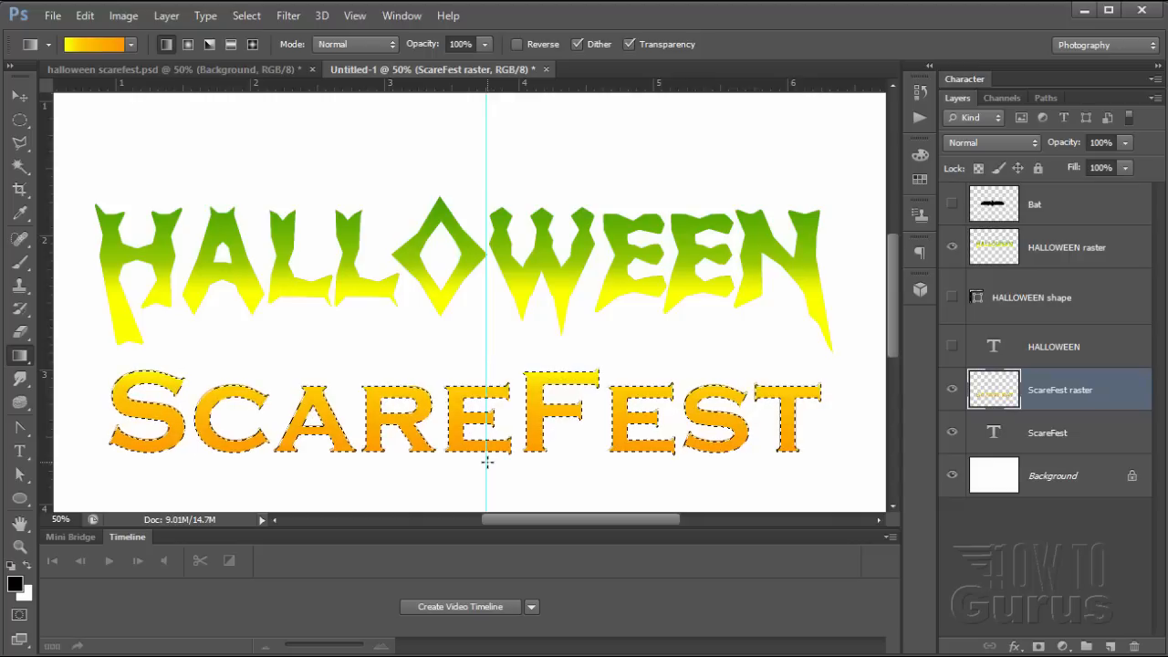
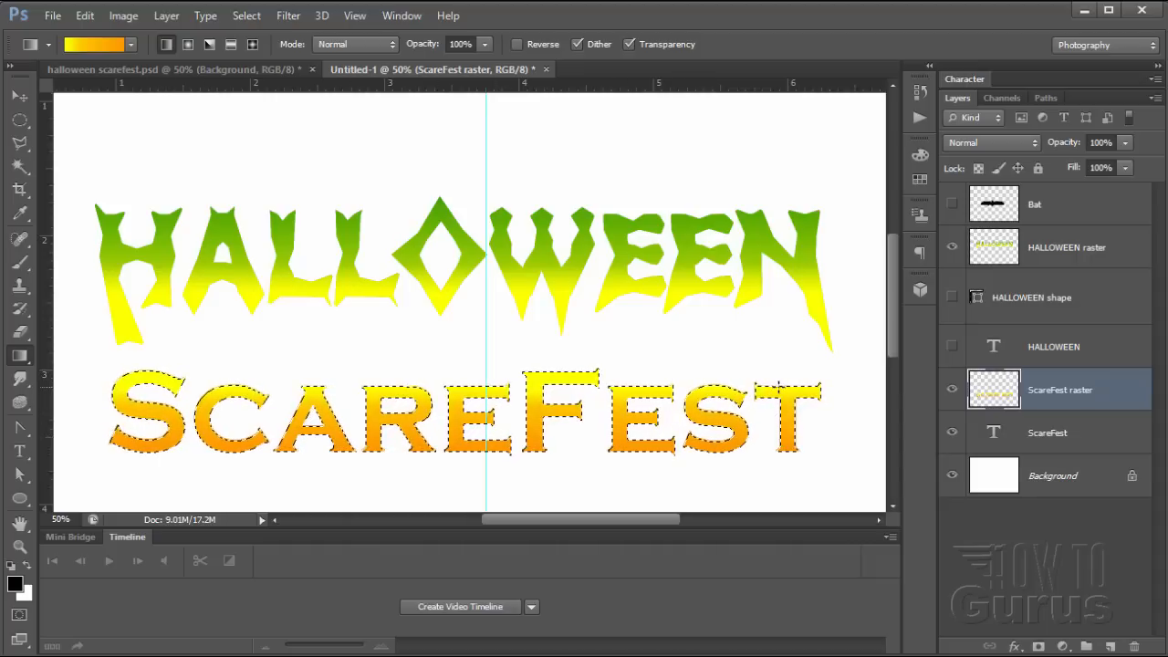
left_click(246, 15)
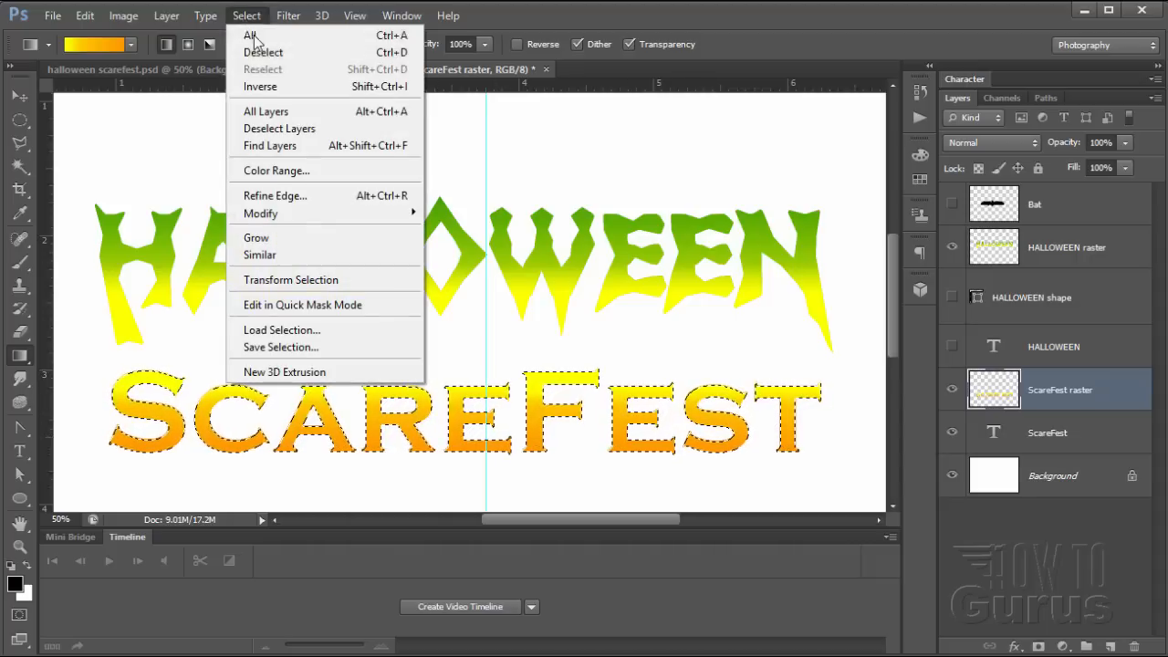
left_click(263, 53)
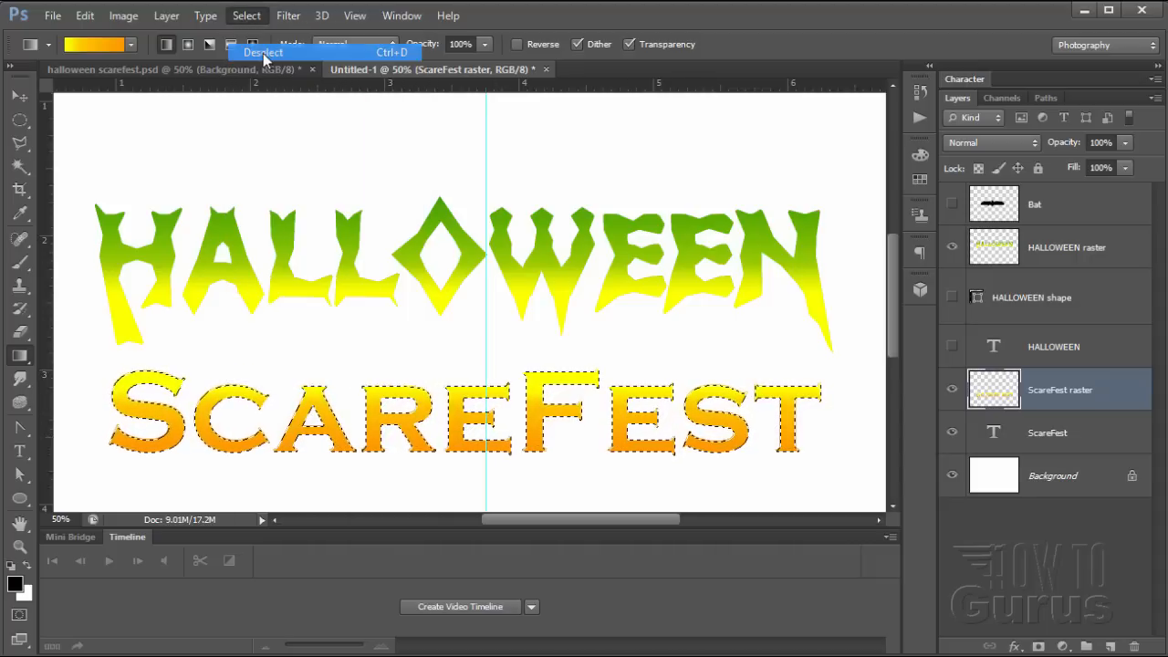
Add a black outside Stroke layer style of 59 px to the HALLOWEEN raster layer
left_click(19, 98)
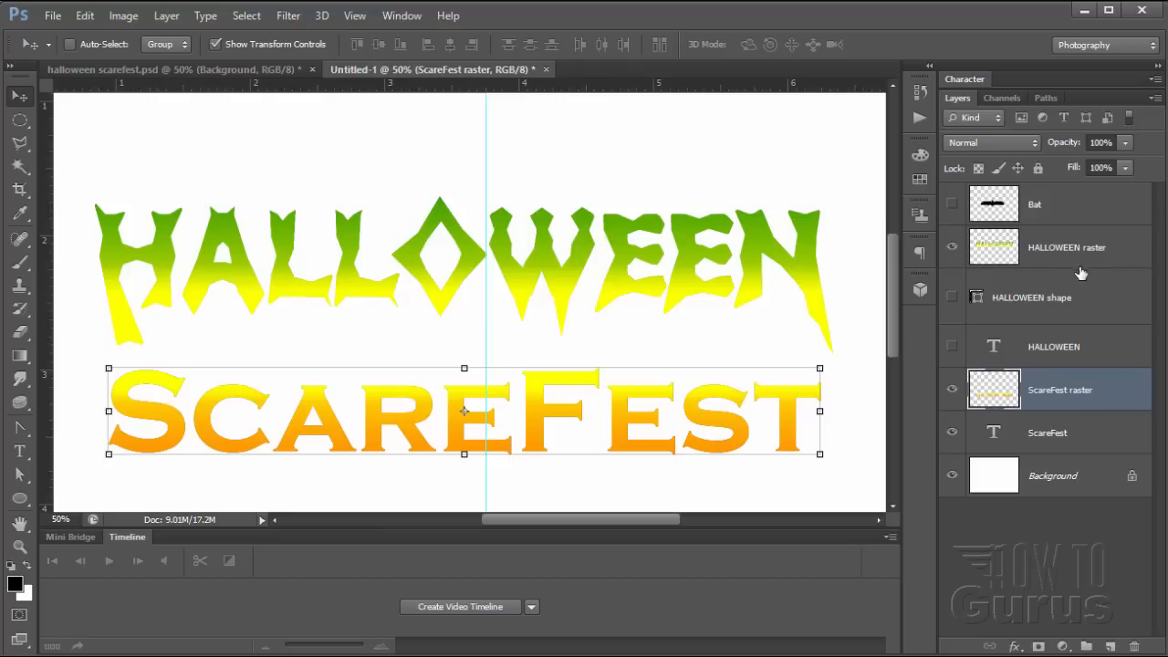
left_click(1049, 265)
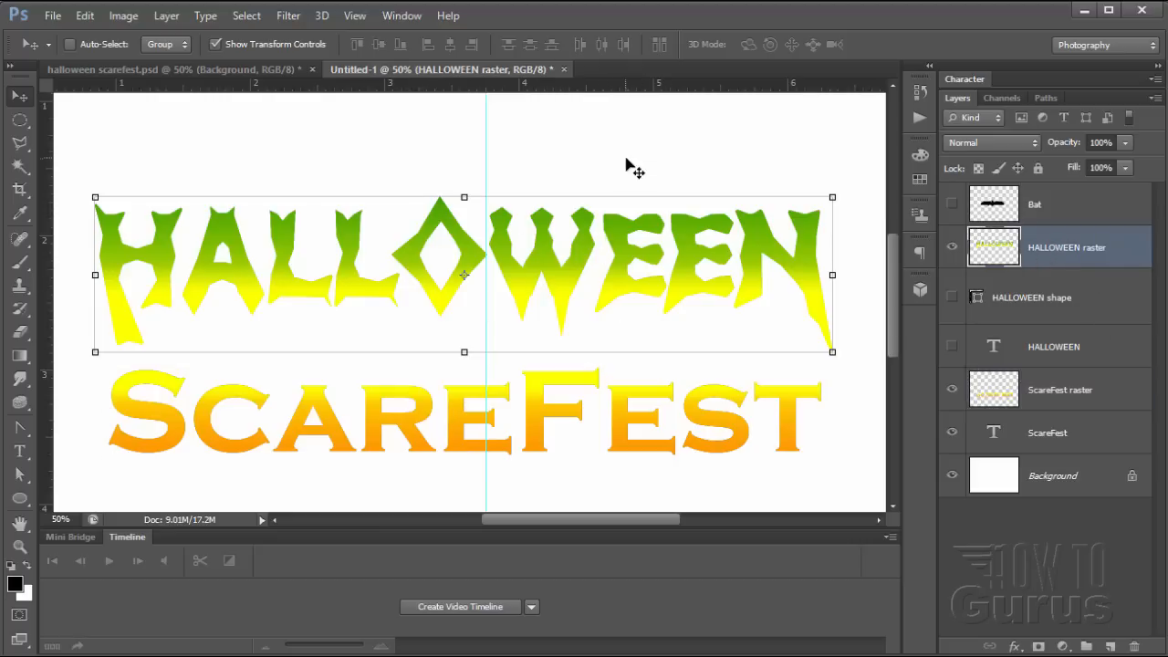
left_click(167, 18)
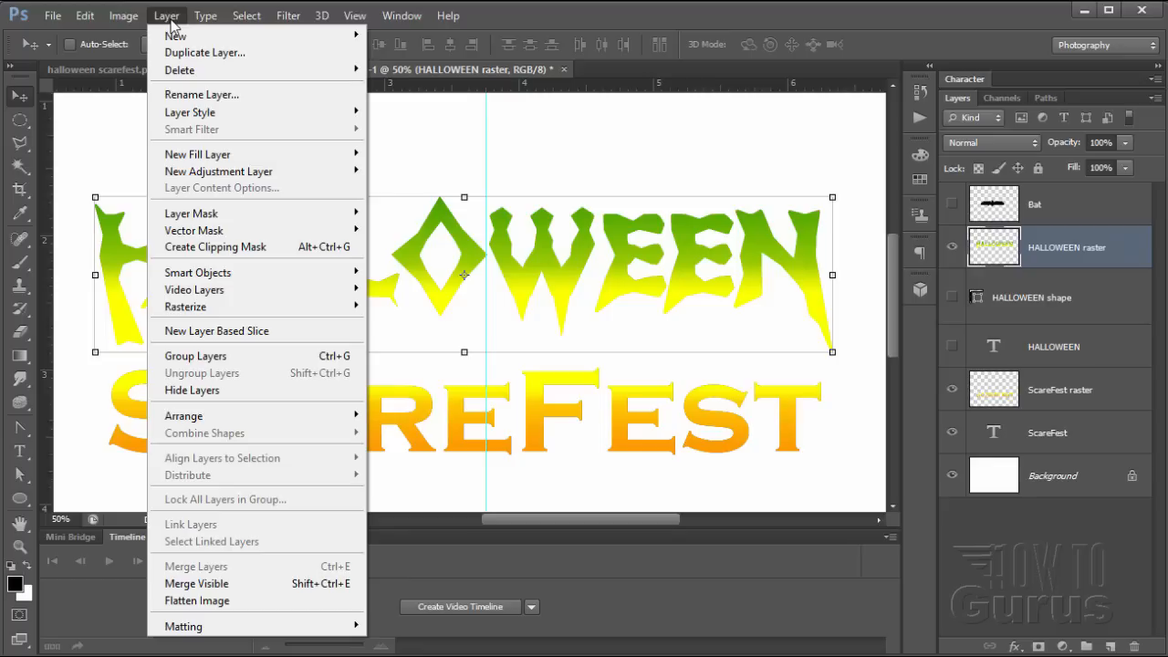
mouse_move(196, 113)
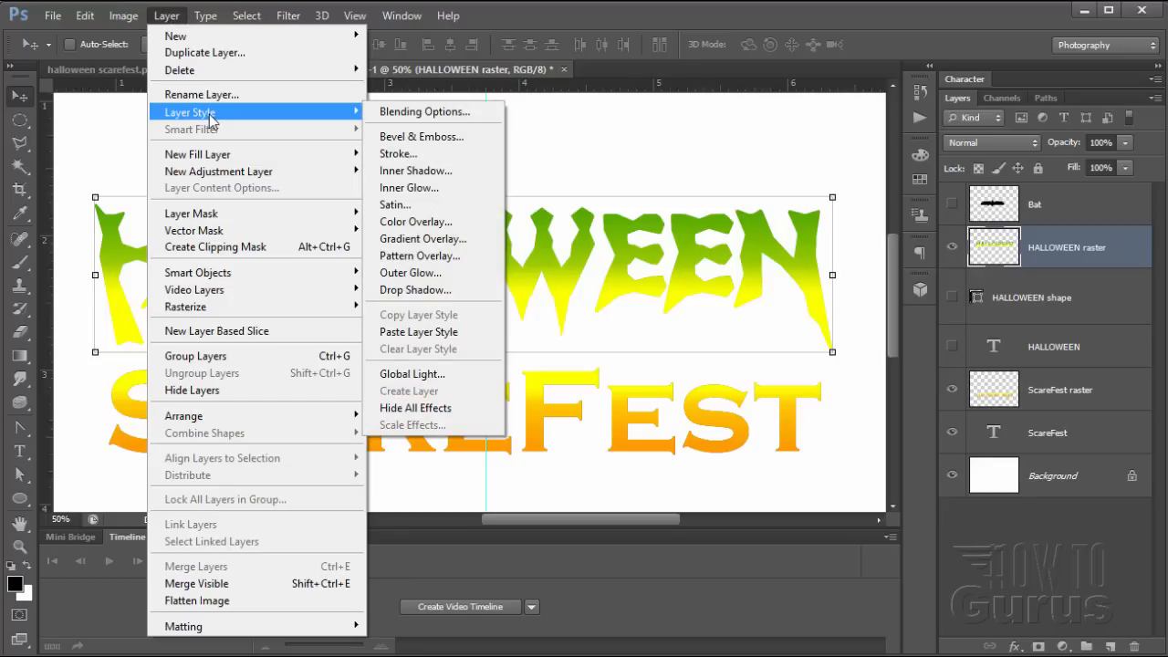
left_click(453, 155)
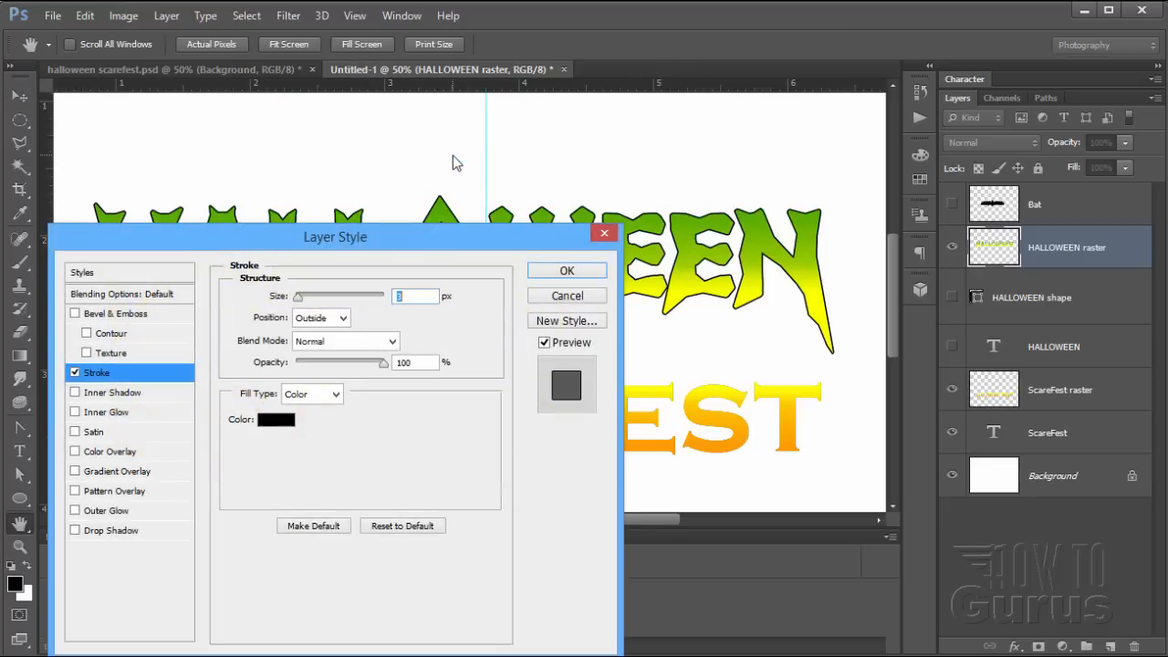
left_click_drag(411, 239, 682, 246)
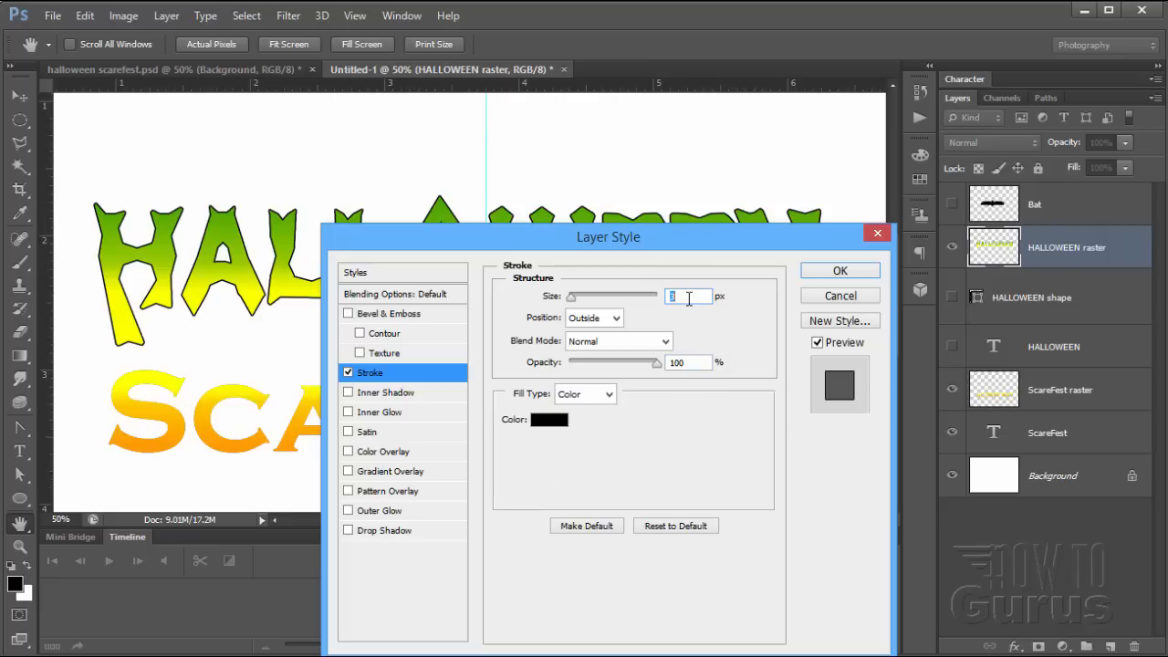
type("59")
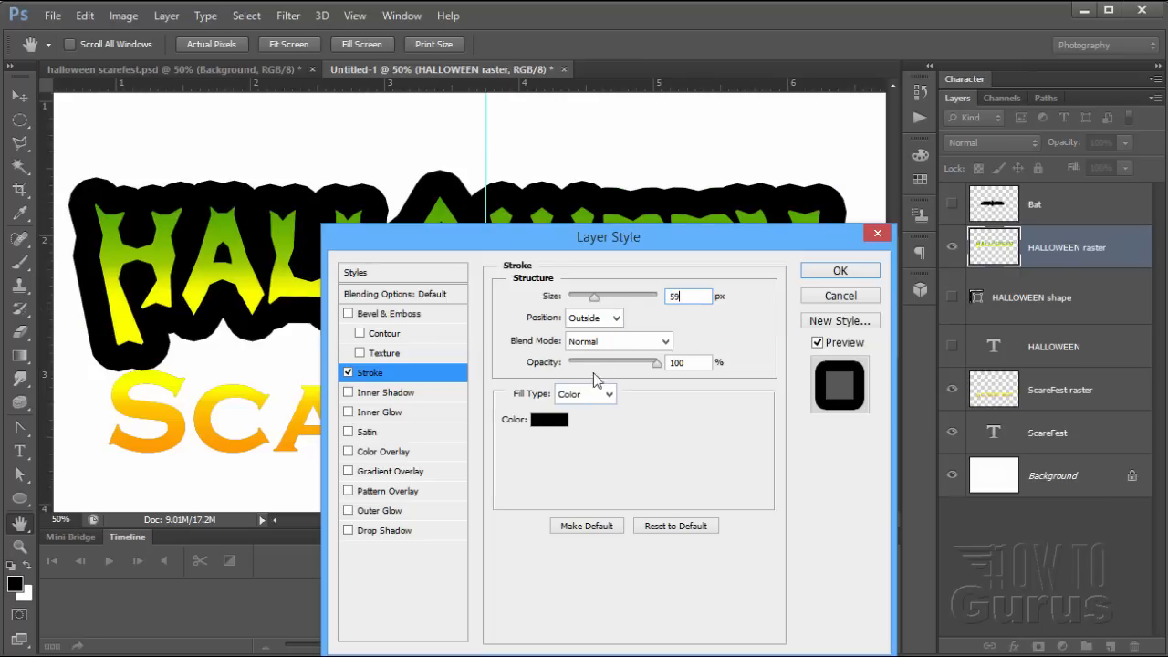
left_click(819, 274)
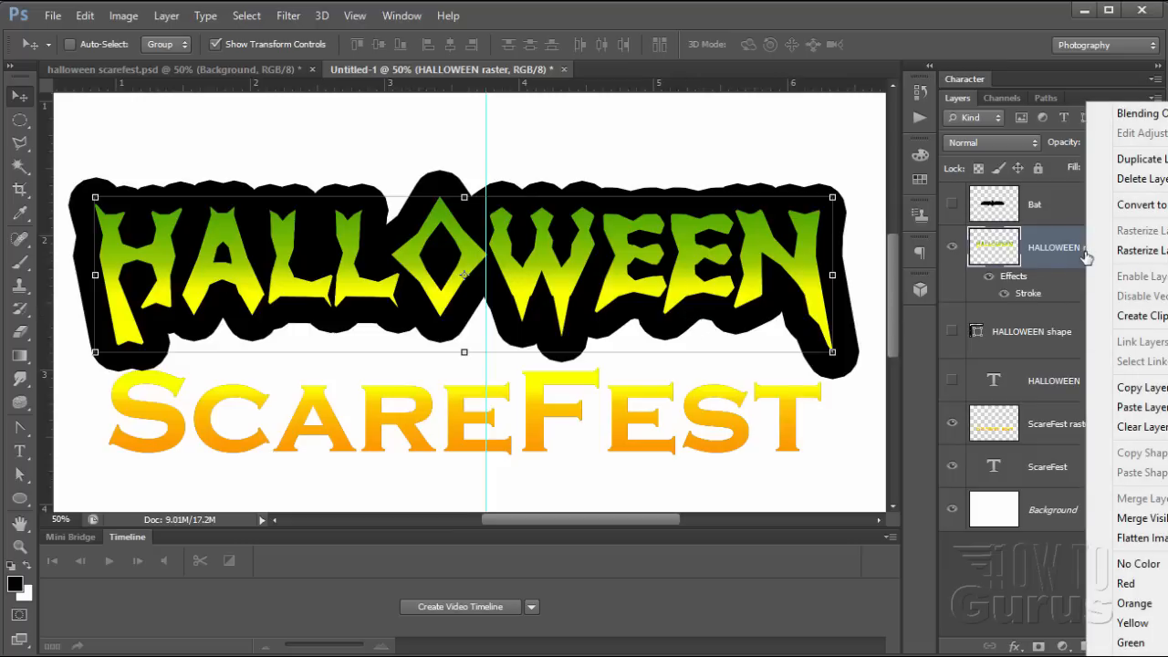
Copy the HALLOWEEN raster layer's black Stroke style and paste it onto the ScareFest raster layer
left_click(1139, 387)
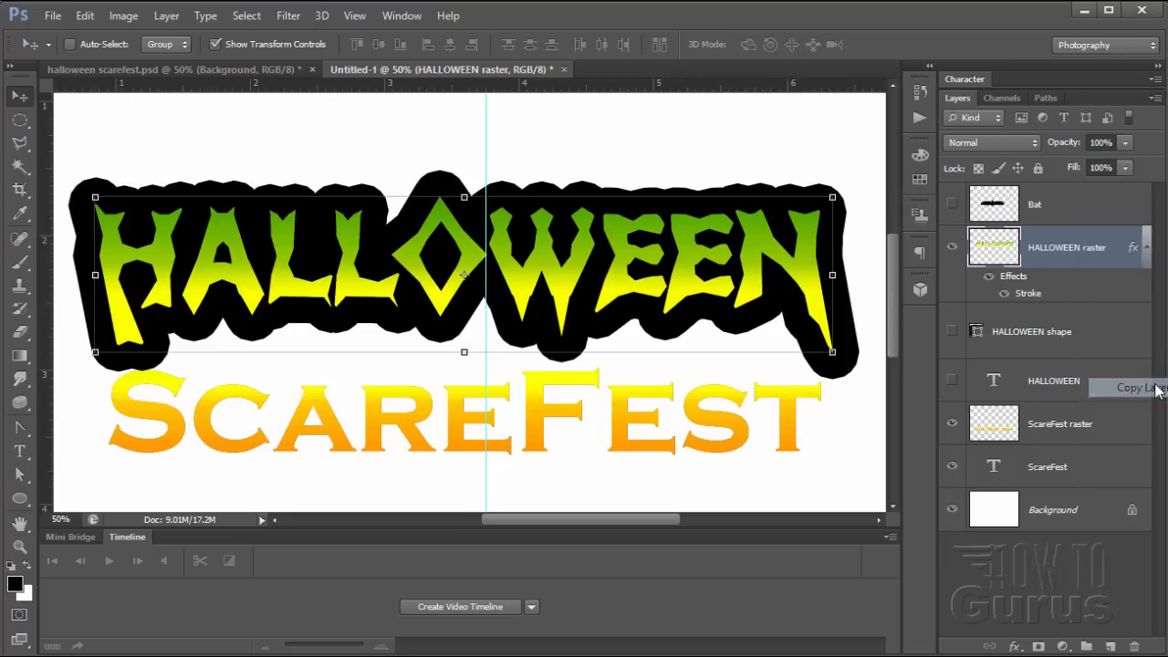
left_click(1038, 434)
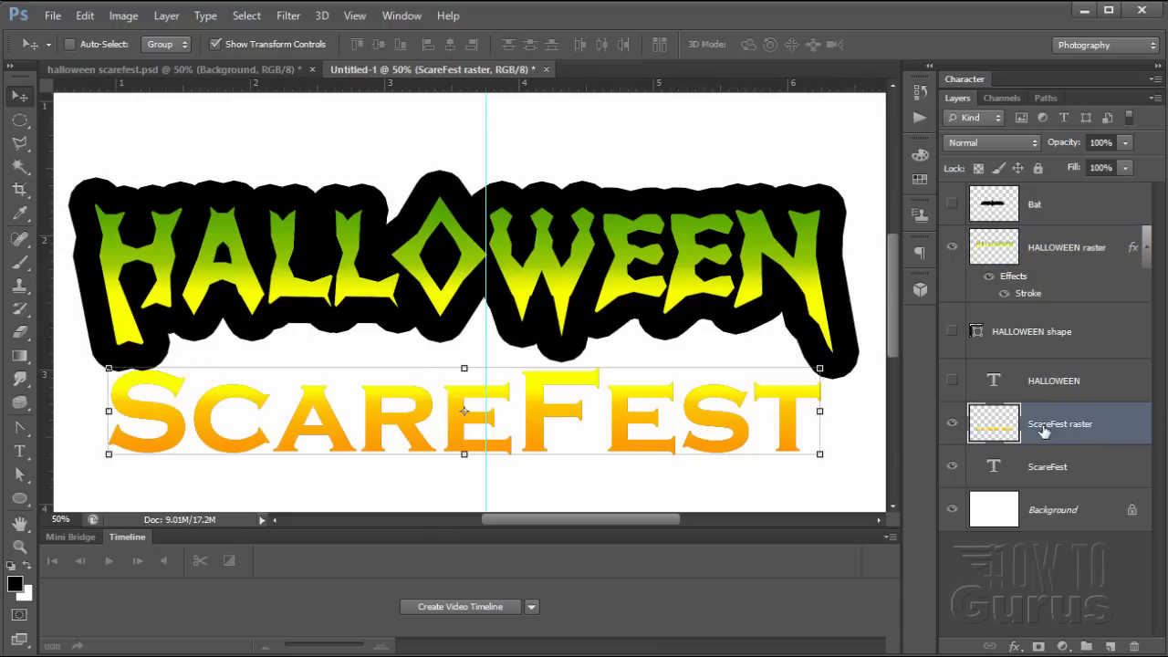
right_click(1043, 431)
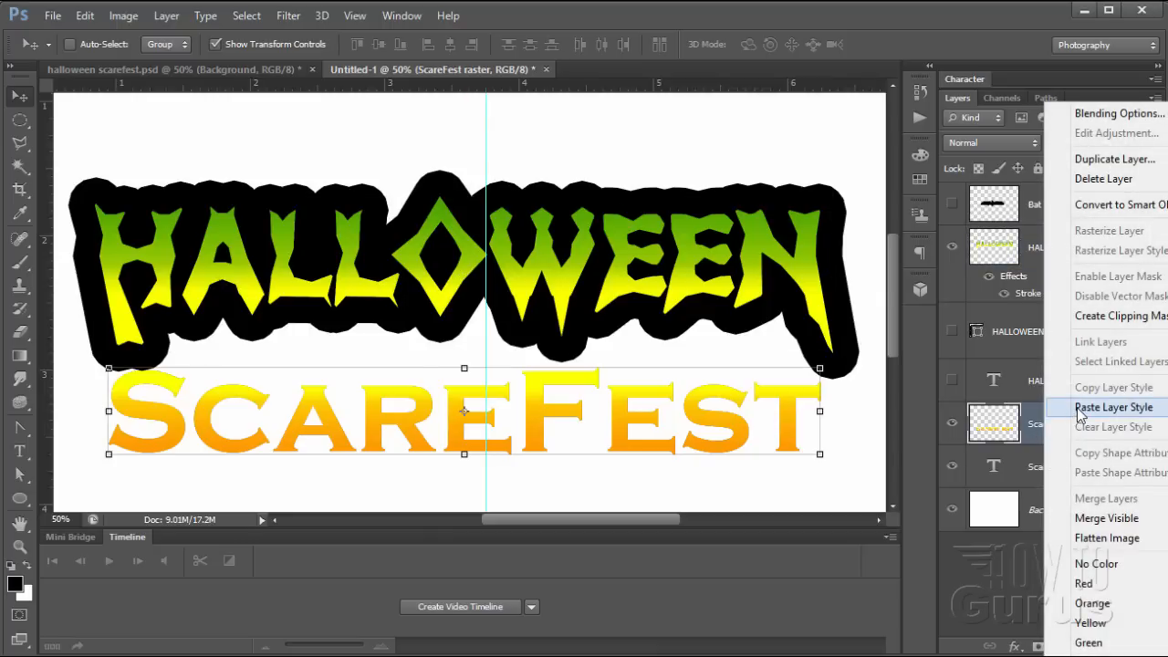
left_click(1077, 407)
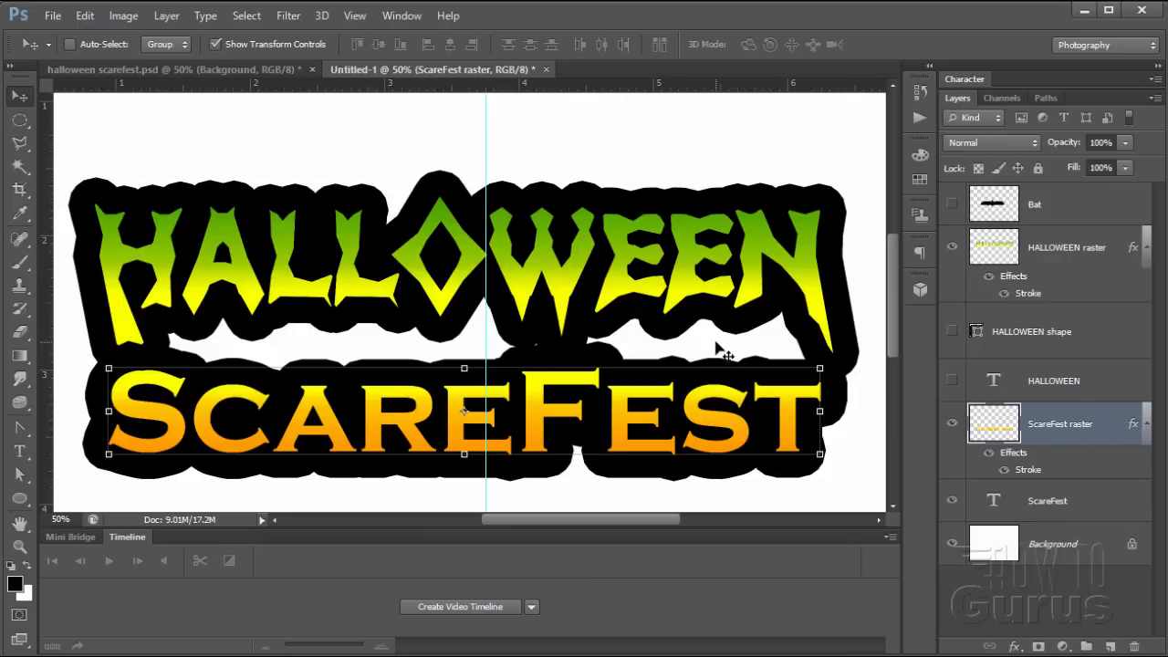
Fine-tune the ScareFest raster lettering's height by nudging it up and back down, slightly below its starting position
key("Up")
key("Up")
key("Up")
key("Up")
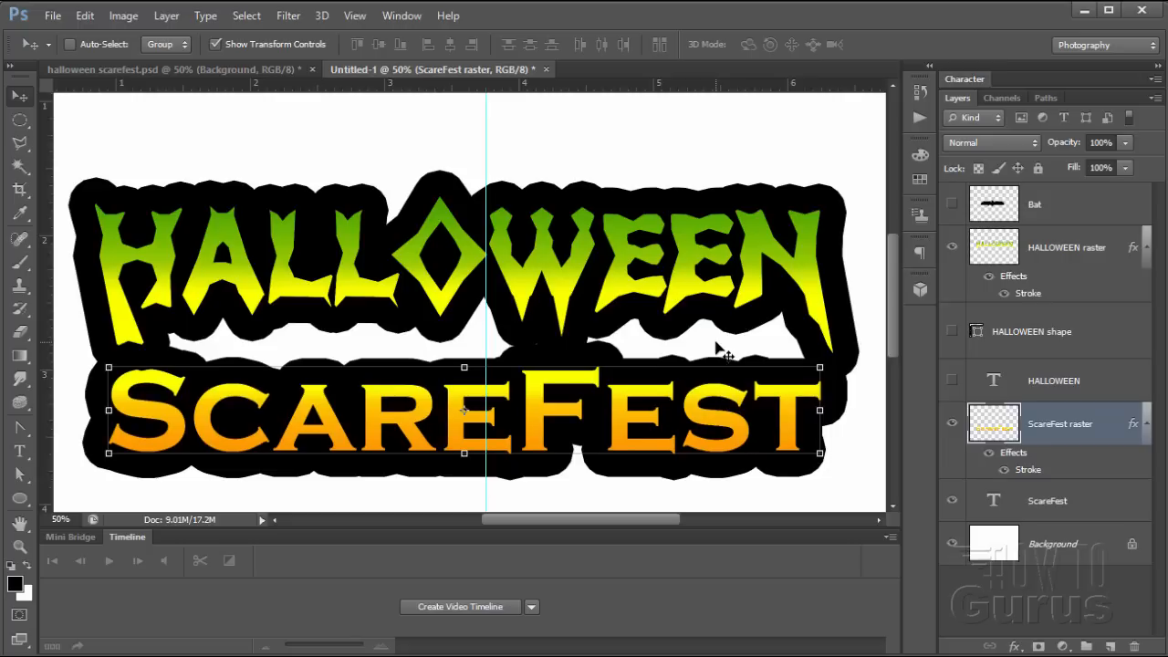
key("Up")
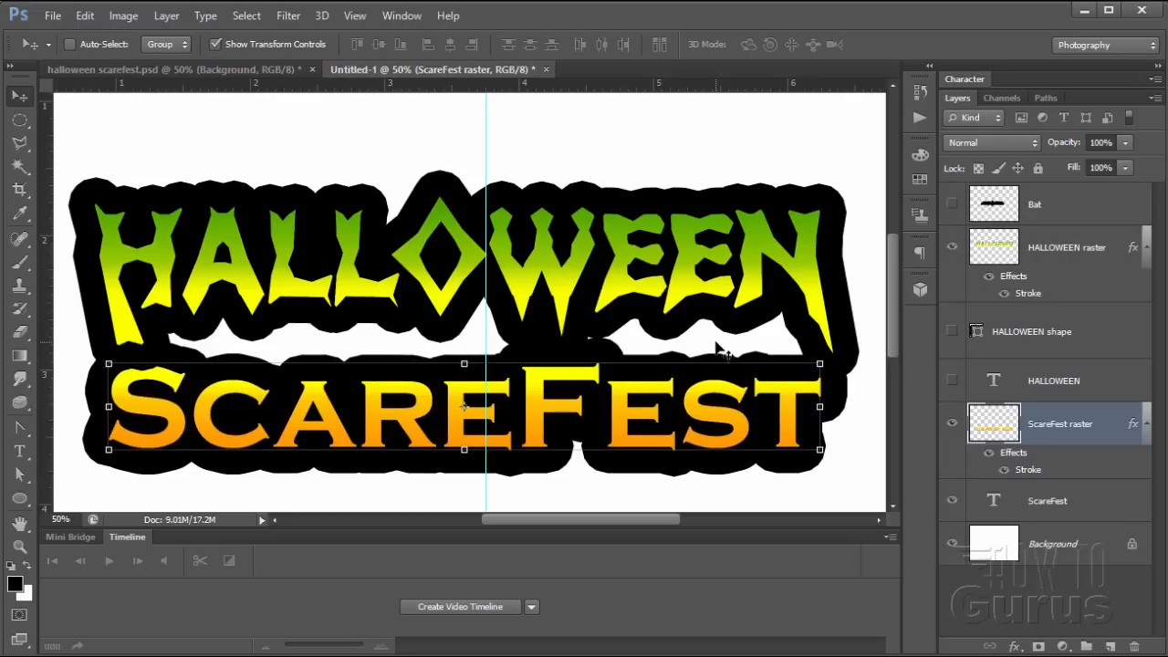
key("Up")
key("Down")
key("Down")
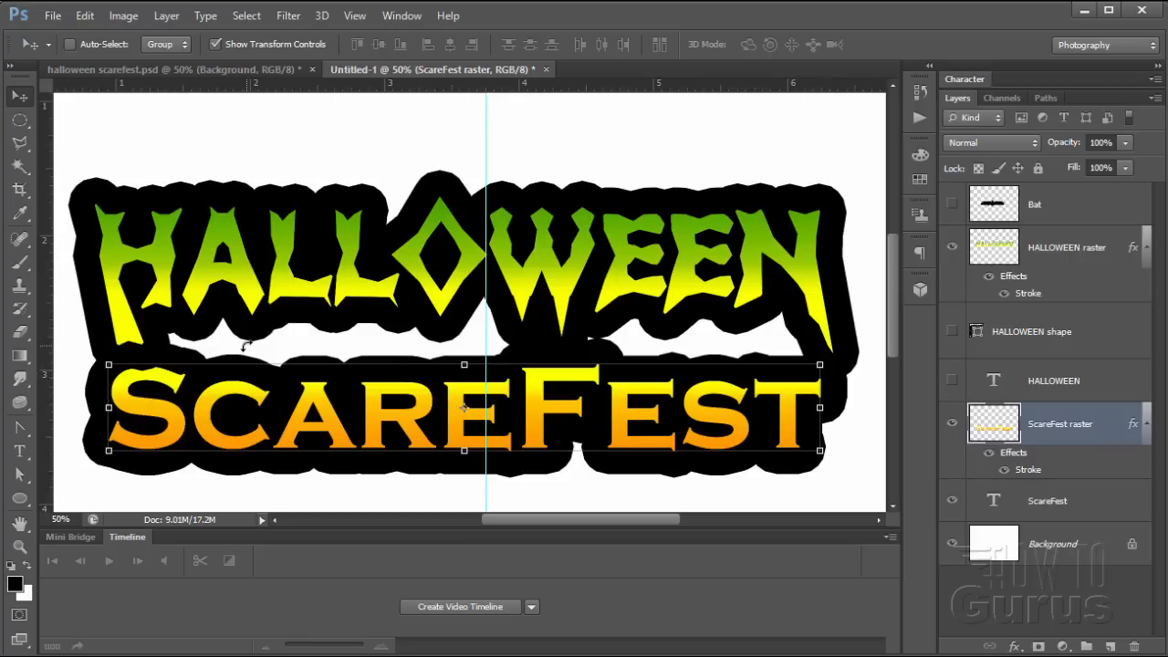
key("Down")
key("Down")
key("Down")
key("Down")
key("Down")
key("Down")
key("Down")
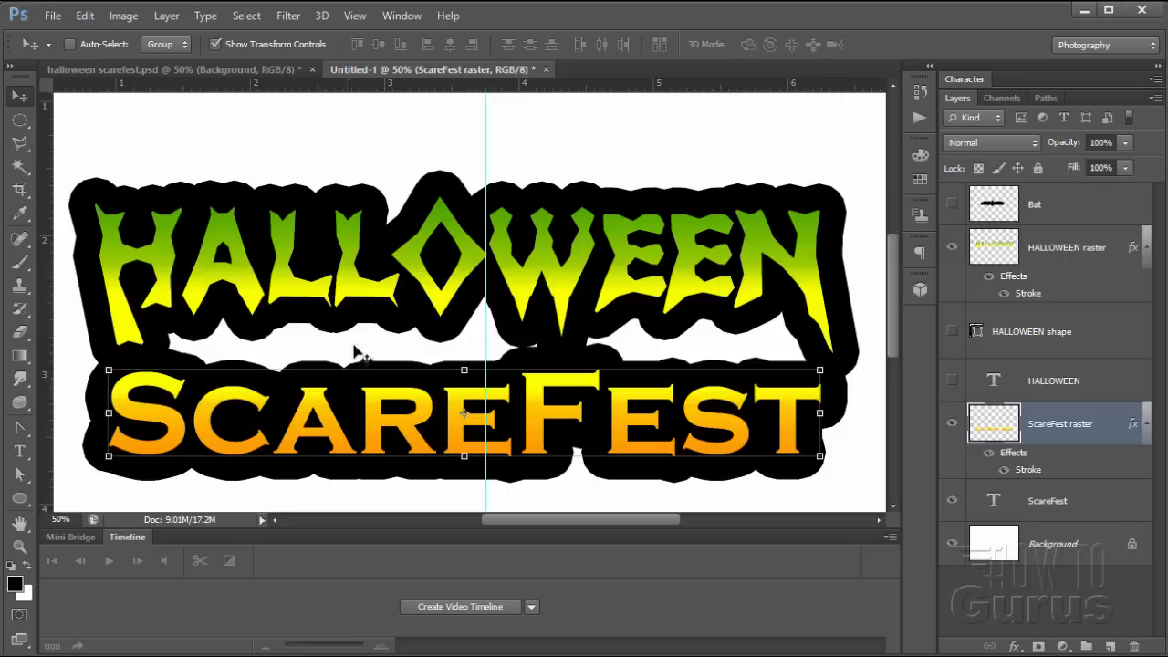
Draw a black rectangle about 1510 by 194 px just above the Background layer, filling the gap between HALLOWEEN and ScareFest
left_click(1076, 545)
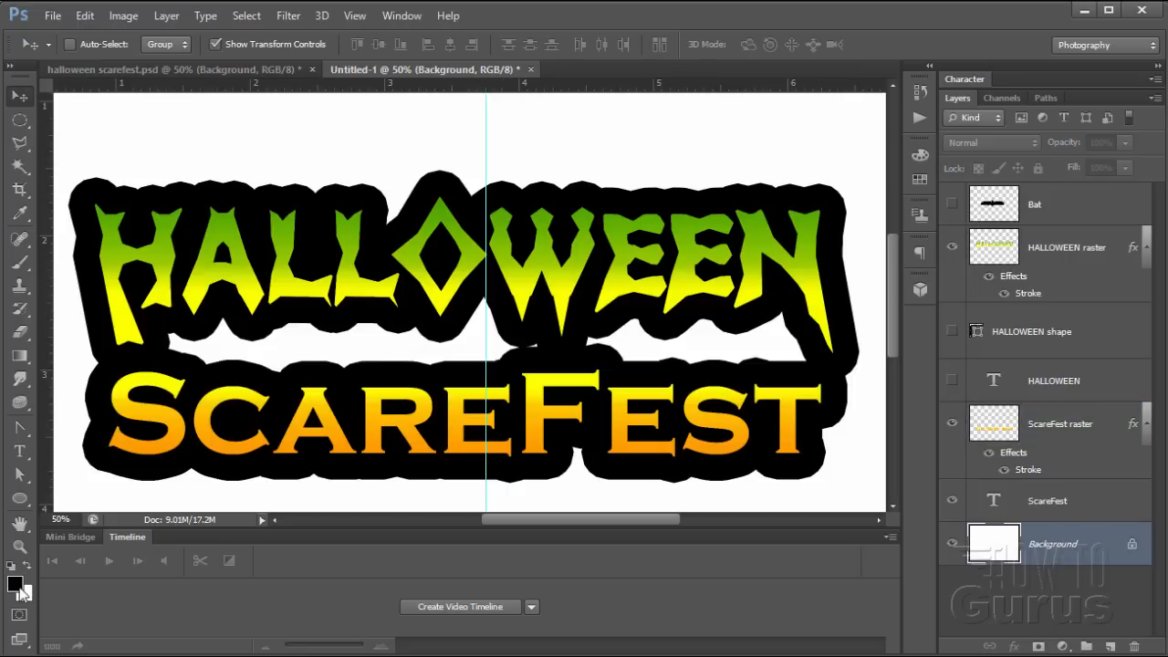
left_click(20, 502)
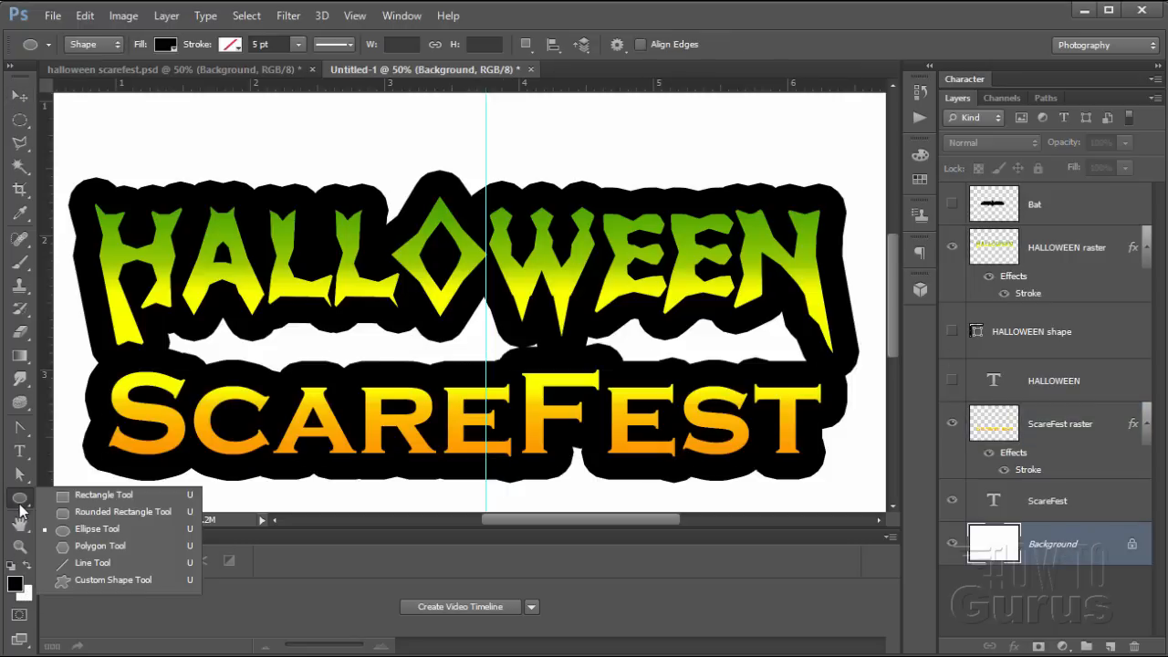
left_click(81, 497)
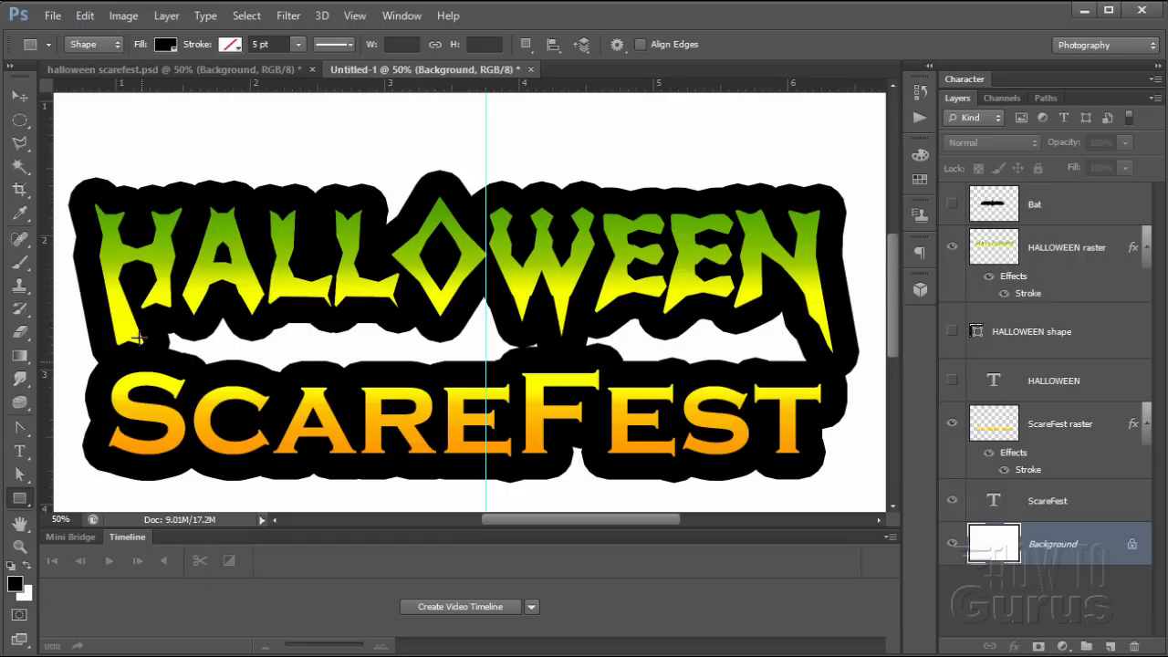
left_click_drag(146, 294, 823, 380)
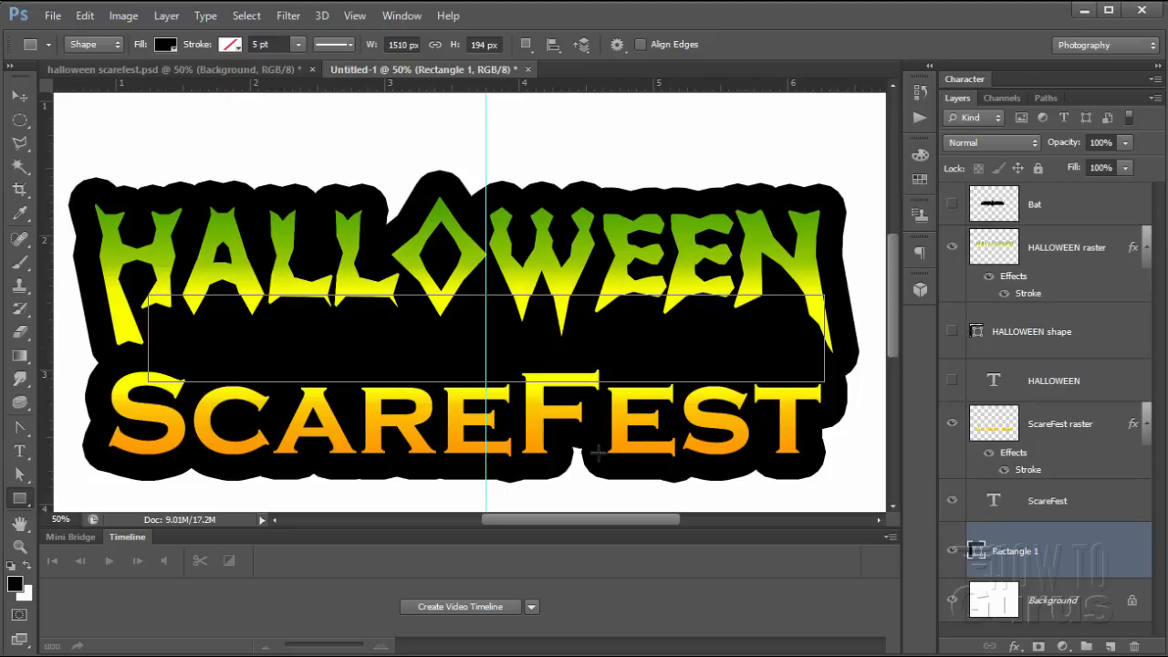
Cover the notch in the outline beneath the F and E of ScareFest with a black rectangle about 82 by 54 px and deselect it
left_click_drag(561, 439, 599, 463)
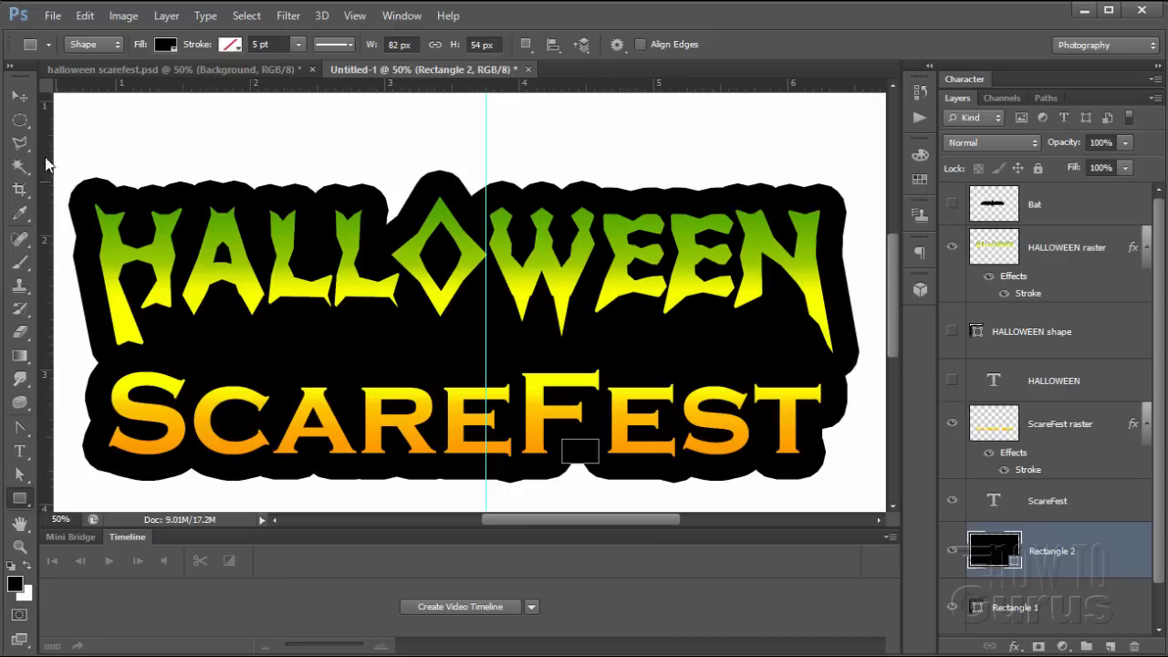
left_click(19, 95)
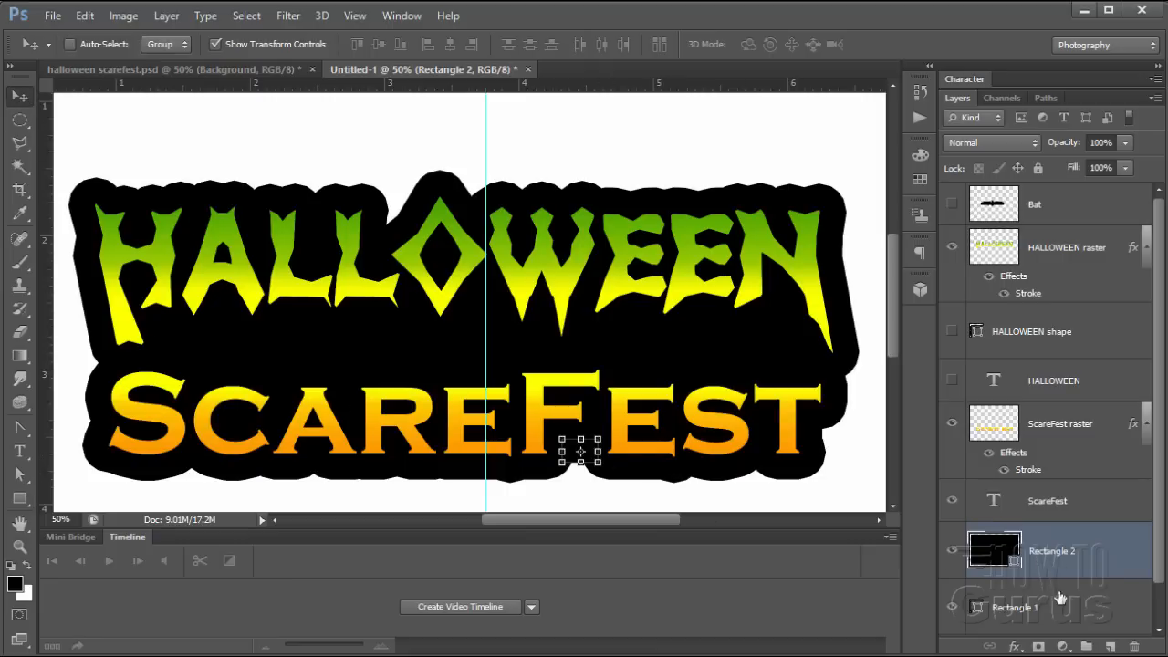
scroll(1109, 607, "down", 1)
left_click(1109, 608)
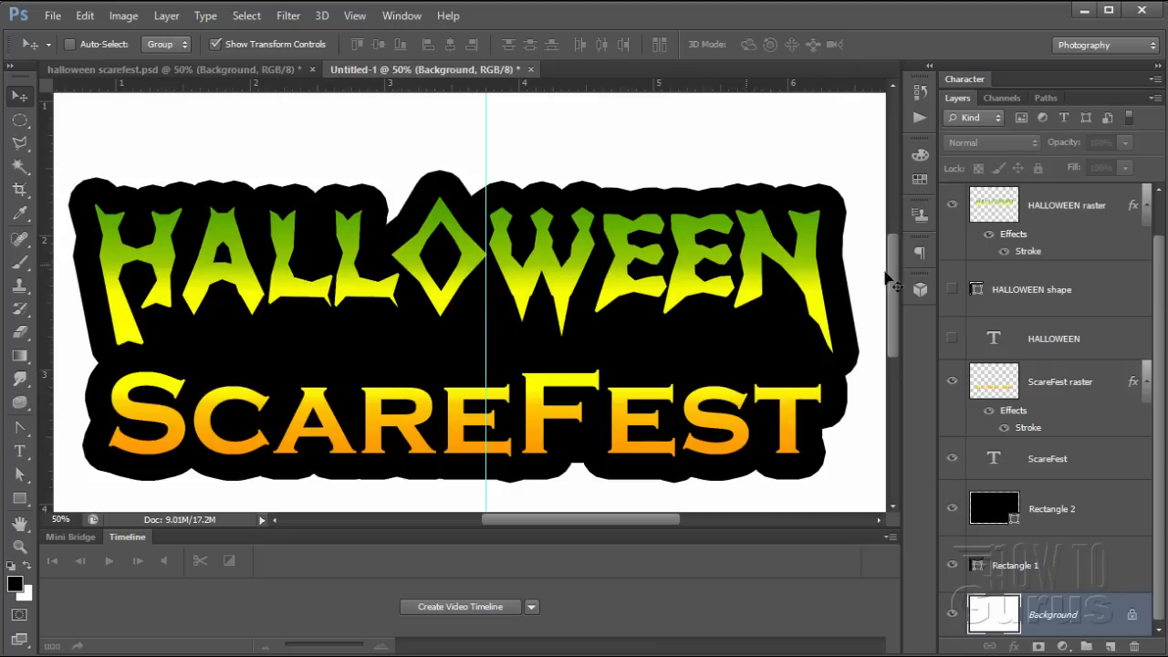
Add a Bevel & Emboss effect to the HALLOWEEN raster layer with the Chisel Hard technique
left_click(1040, 213)
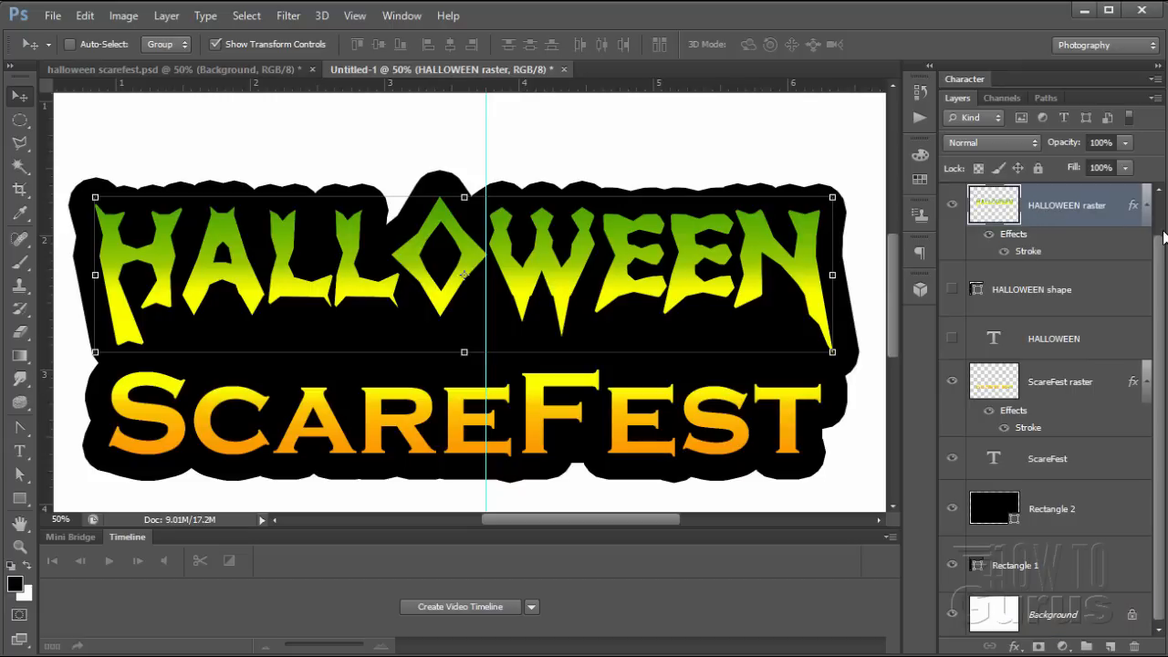
left_click_drag(1160, 248, 1147, 179)
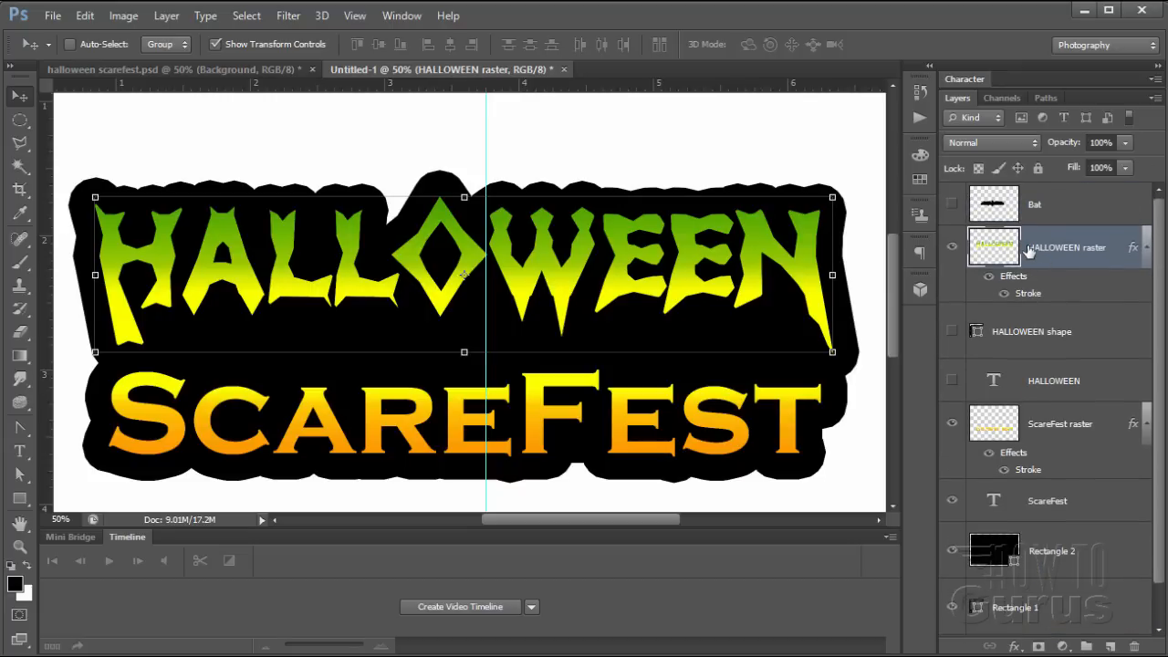
double_click(1015, 278)
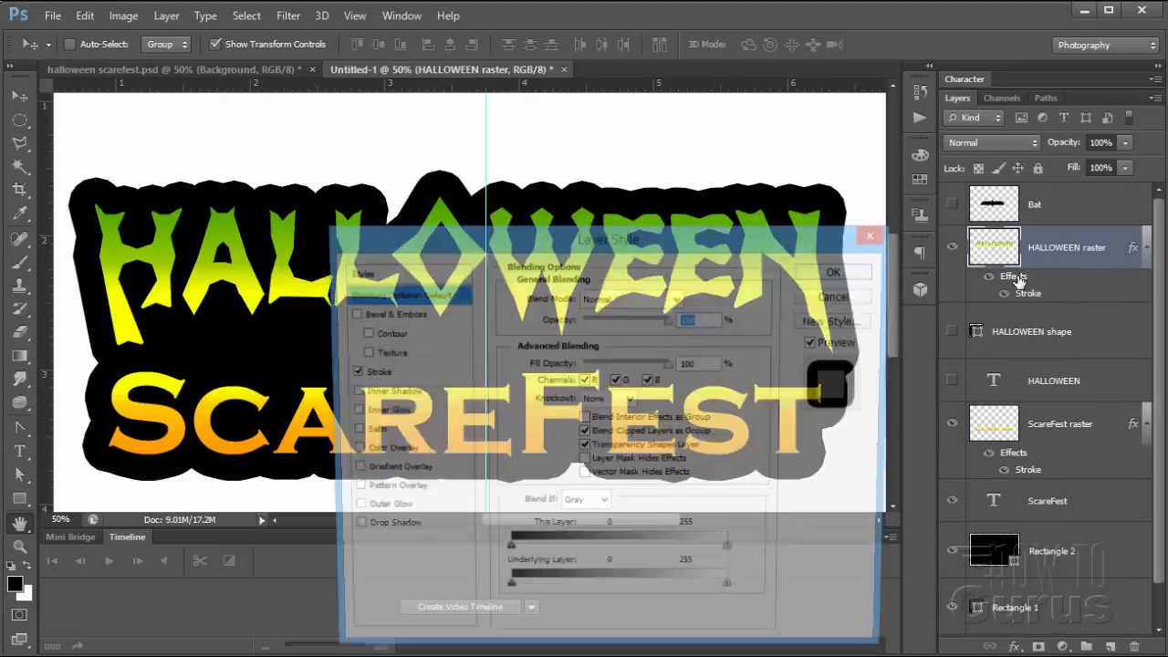
left_click_drag(754, 252, 953, 215)
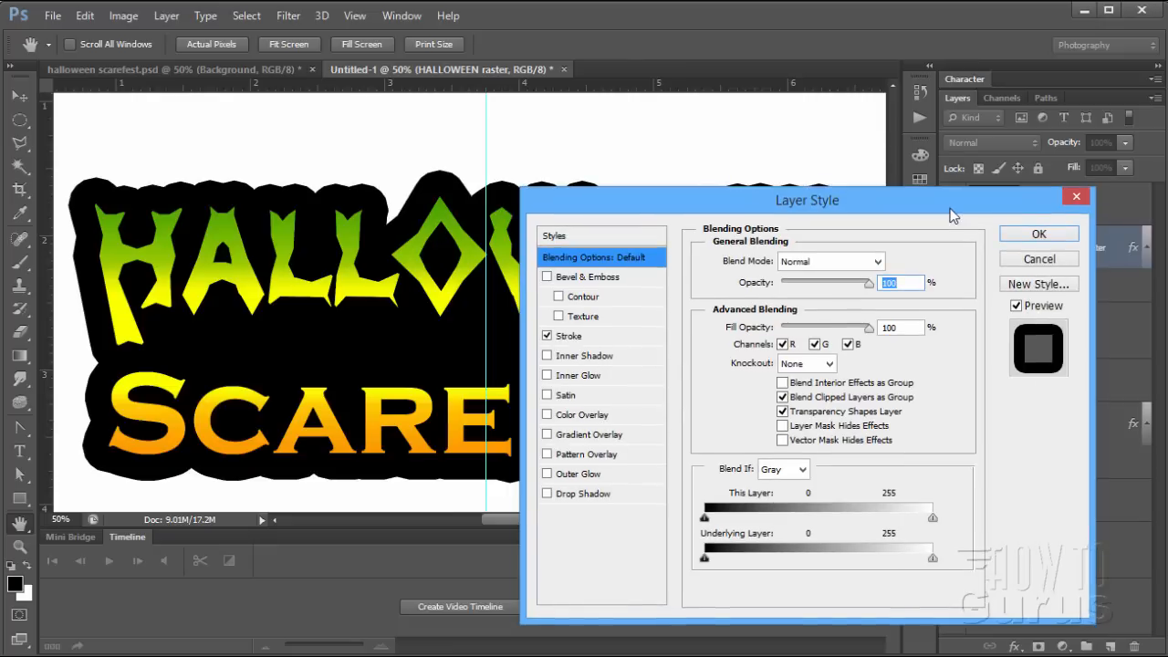
left_click(548, 277)
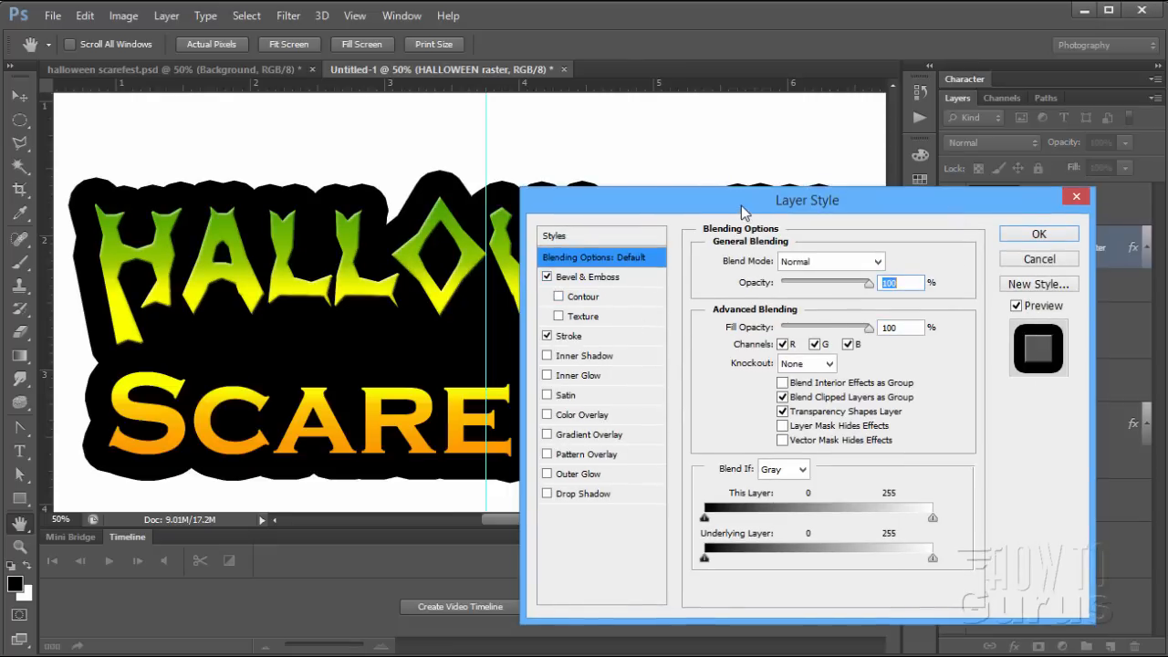
left_click_drag(744, 211, 741, 216)
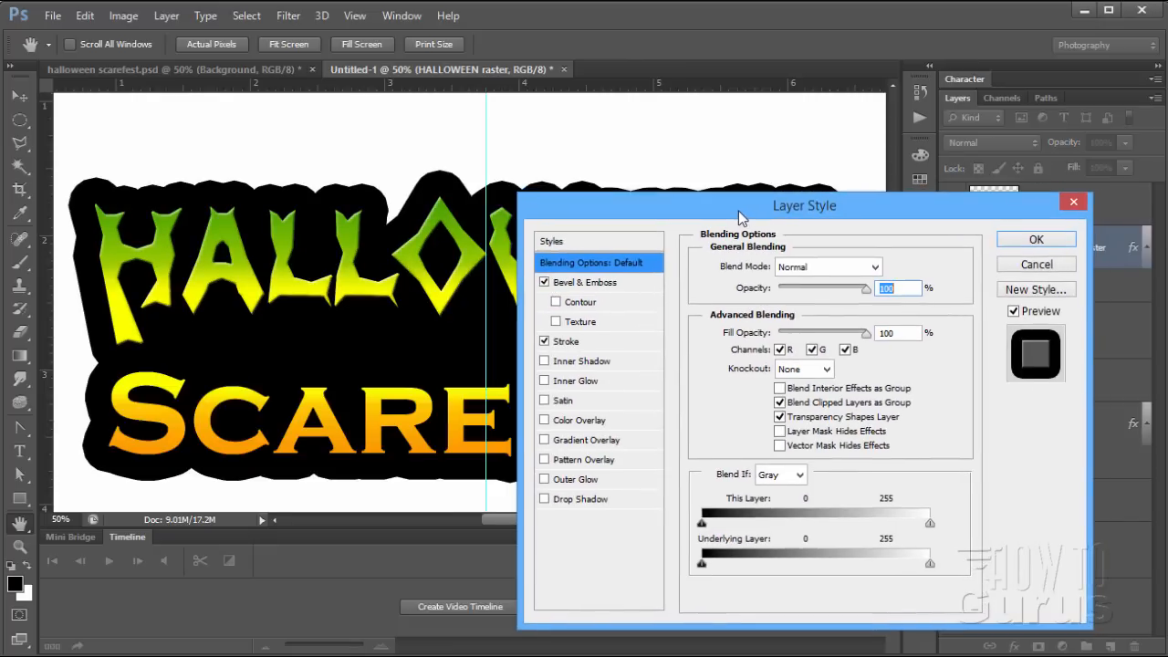
left_click(610, 283)
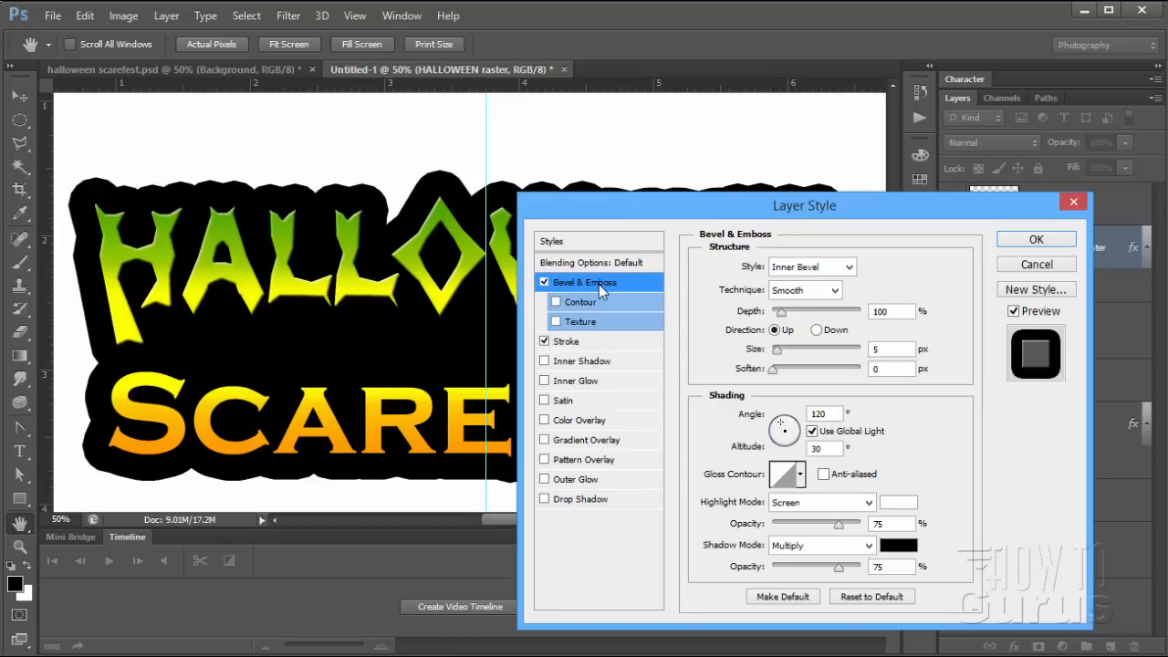
left_click(841, 295)
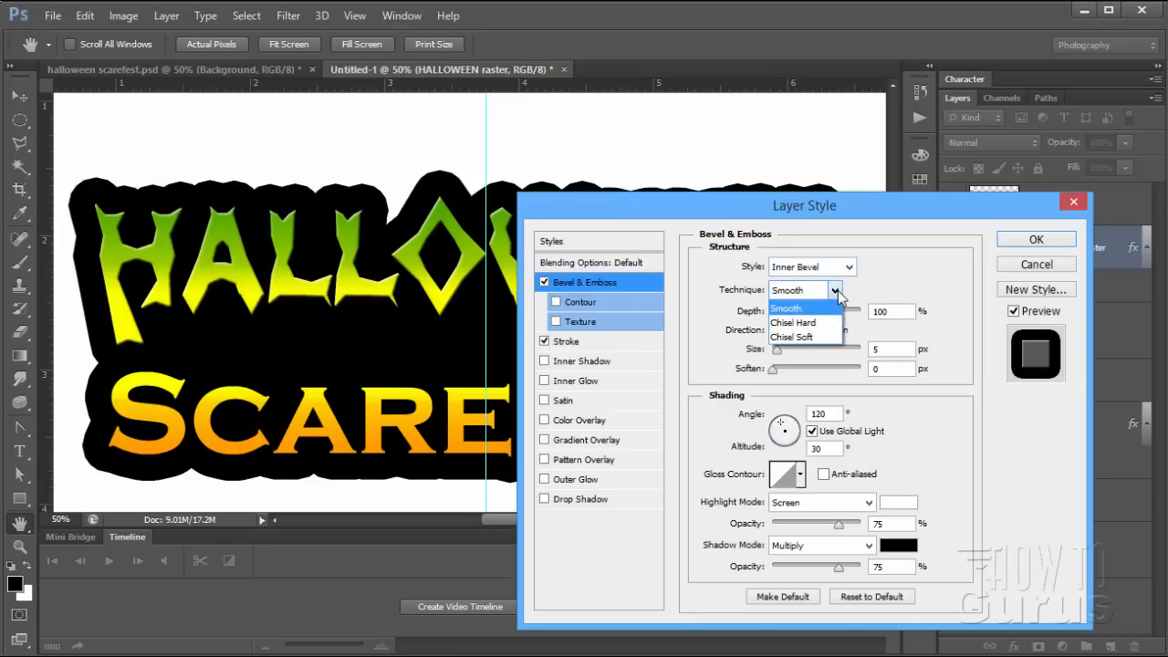
left_click(830, 323)
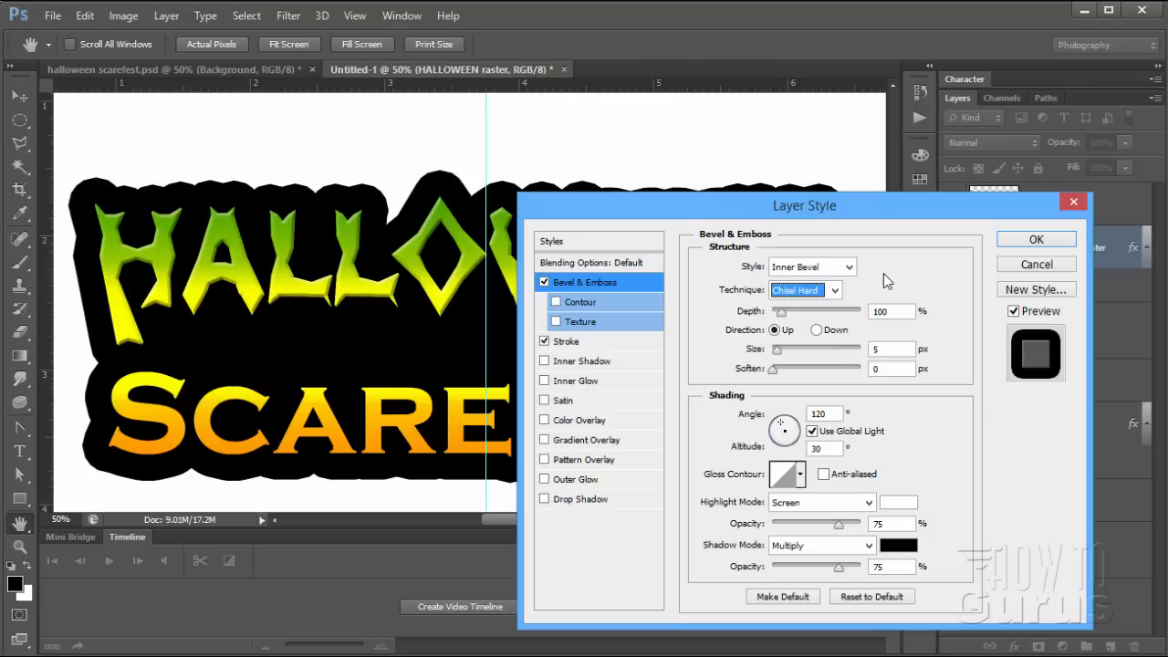
Set the HALLOWEEN bevel's depth to 174% and its size to 24 px
left_click(866, 311)
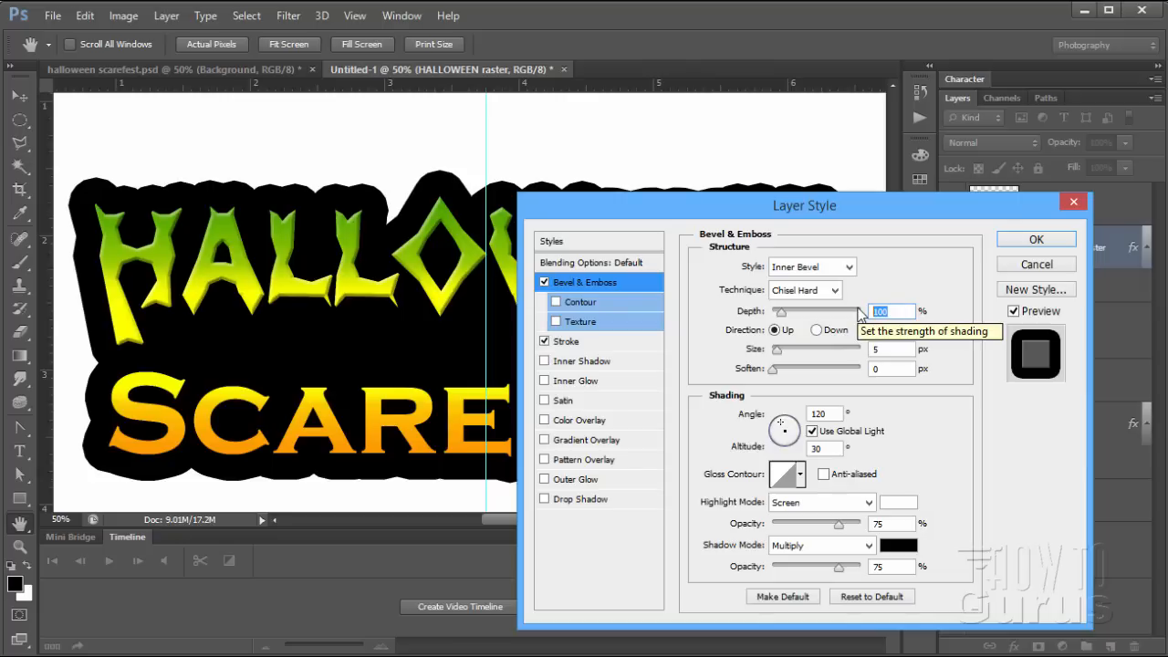
type("174")
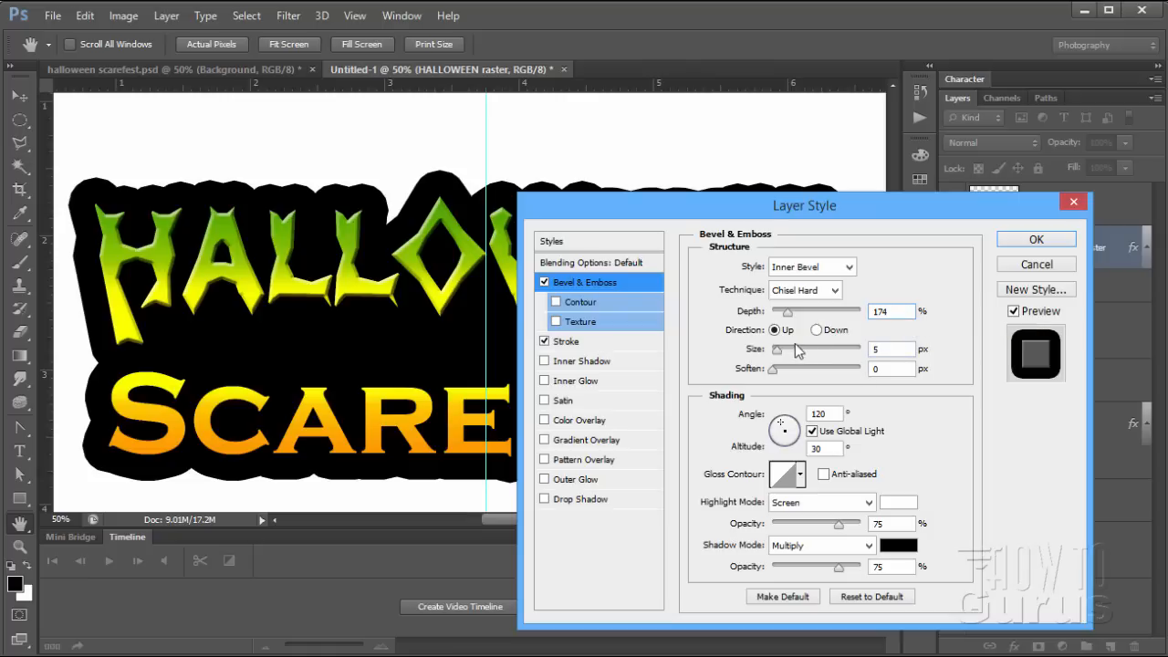
double_click(866, 351)
type("24")
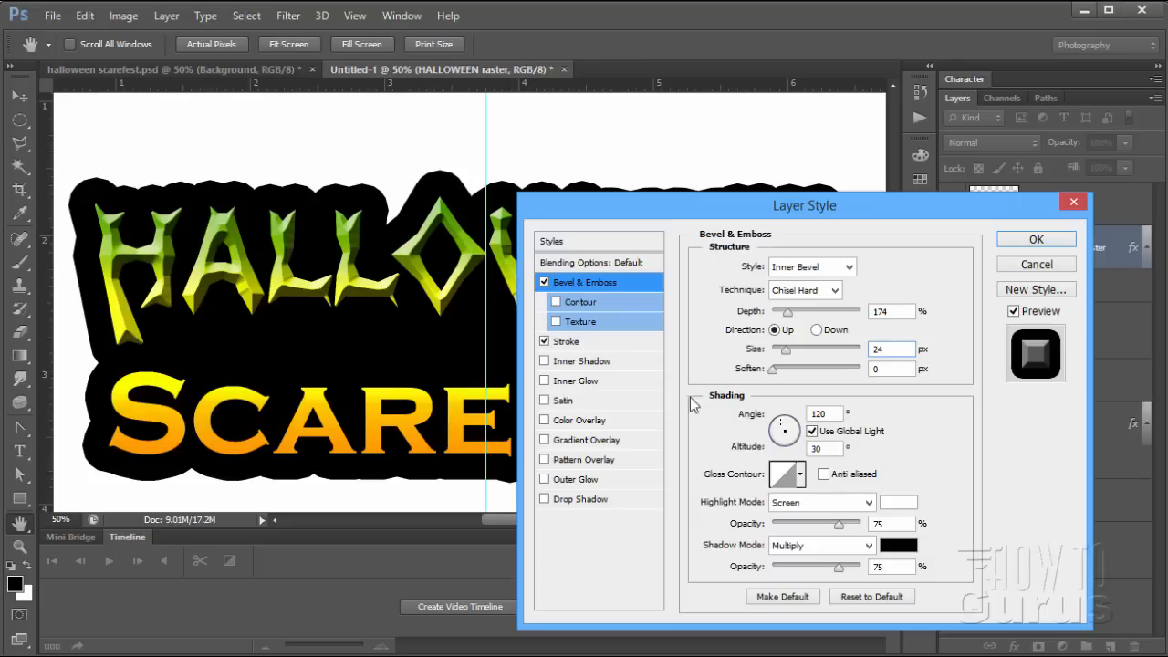
Give the HALLOWEEN bevel the descending S-shaped gloss contour, check the lettering, and apply the layer style
left_click(800, 474)
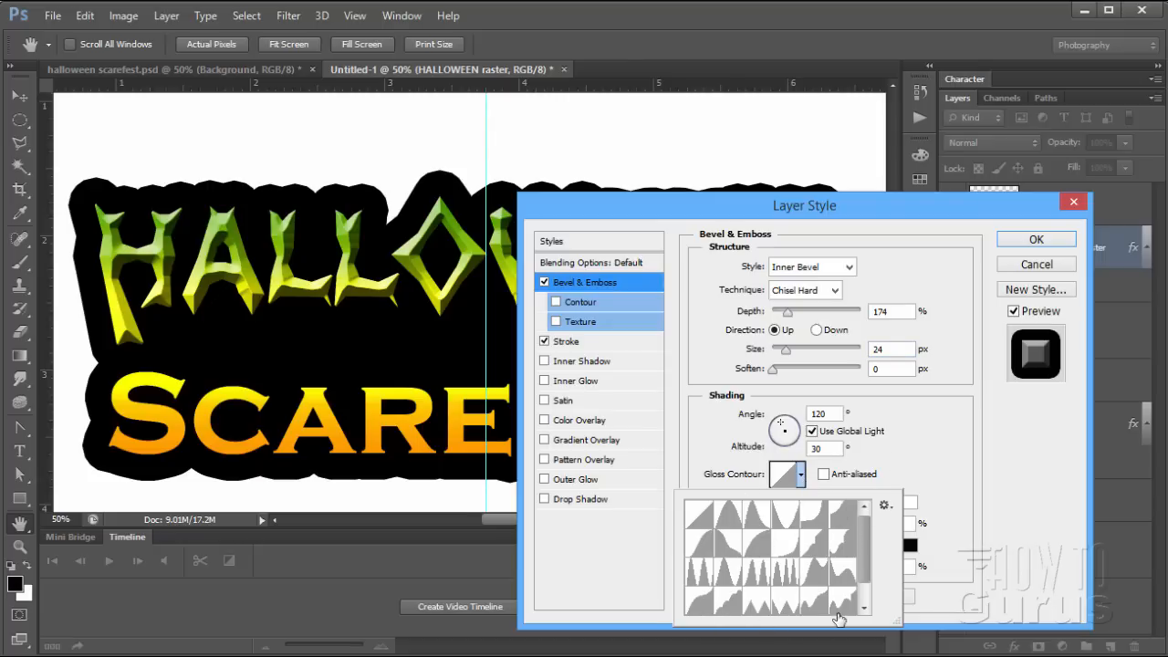
left_click(727, 551)
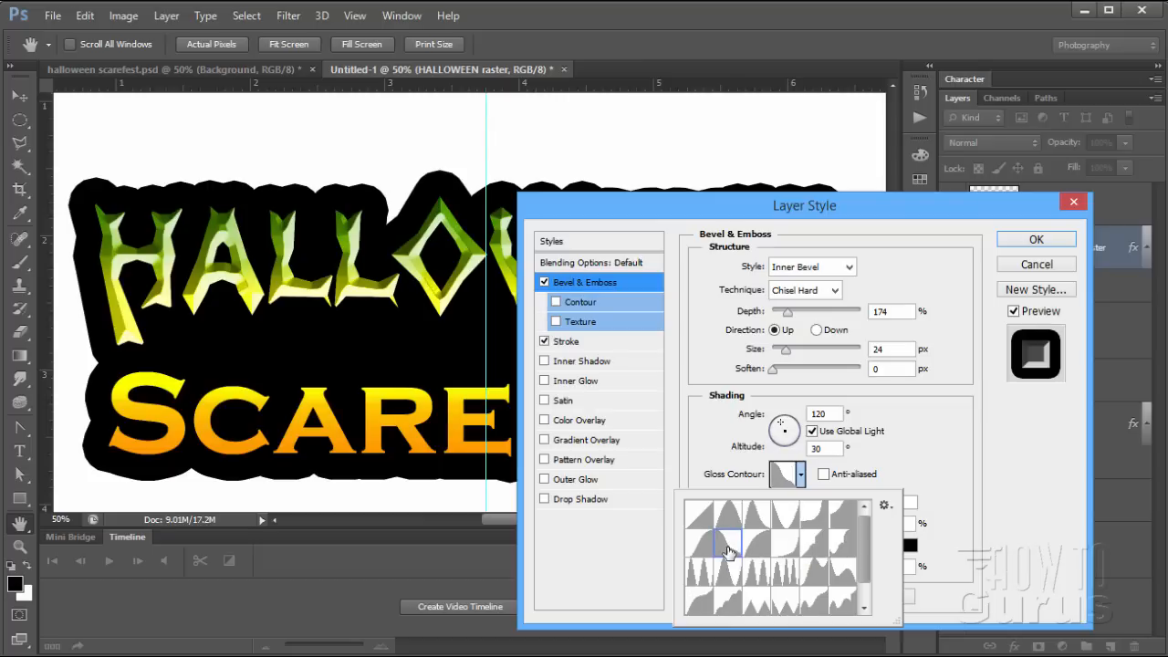
left_click(591, 212)
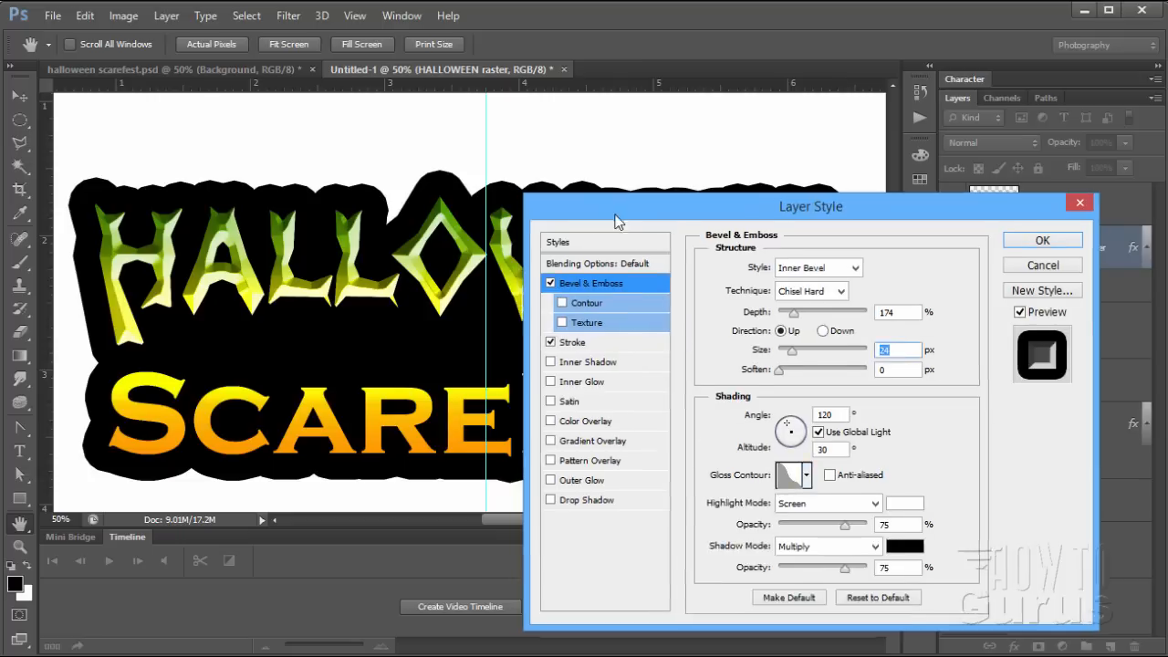
left_click_drag(591, 212, 788, 226)
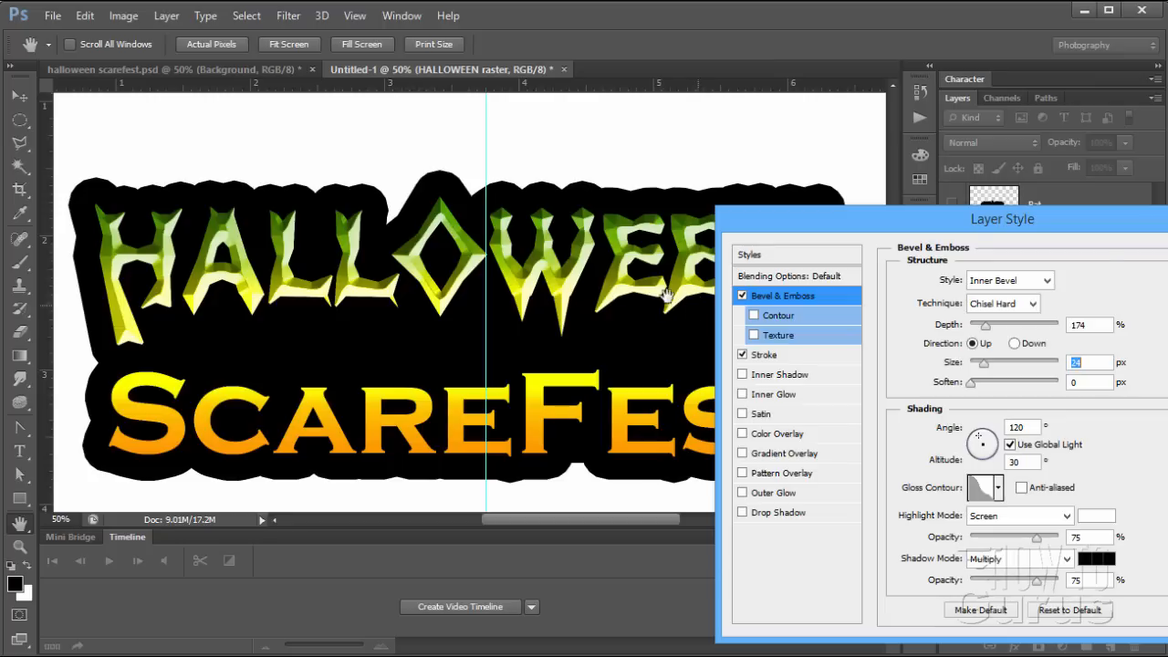
left_click_drag(754, 224, 351, 194)
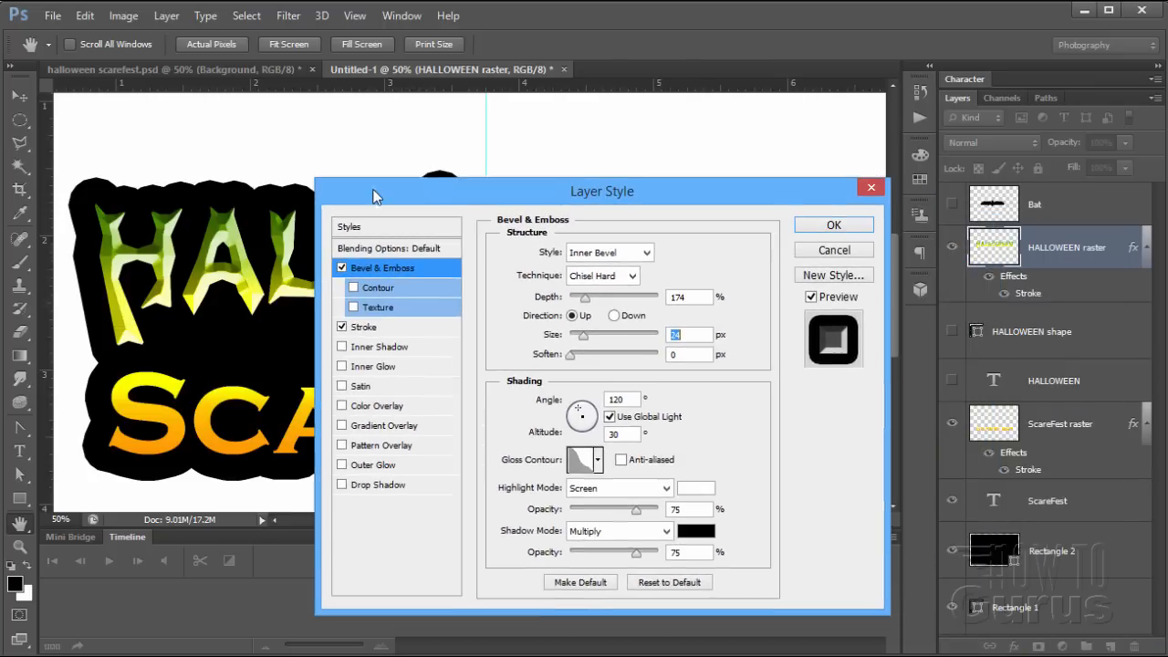
left_click(823, 224)
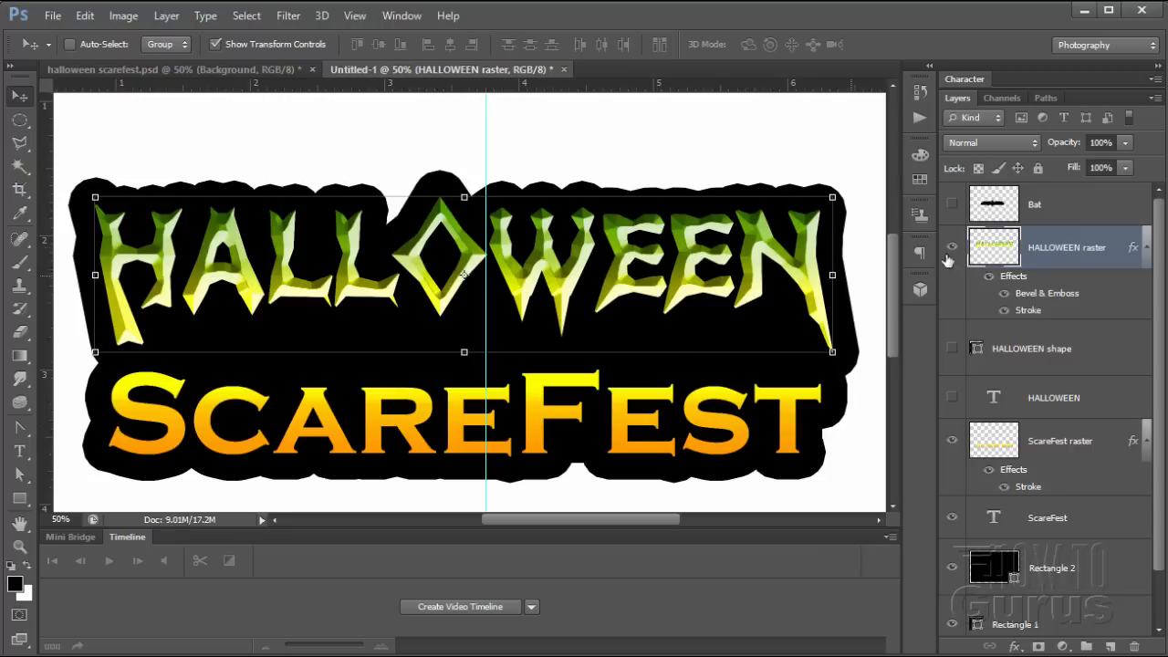
Show the Bat layer and move the bat silhouette onto the white area above the HALLOWEEN lettering
left_click(953, 211)
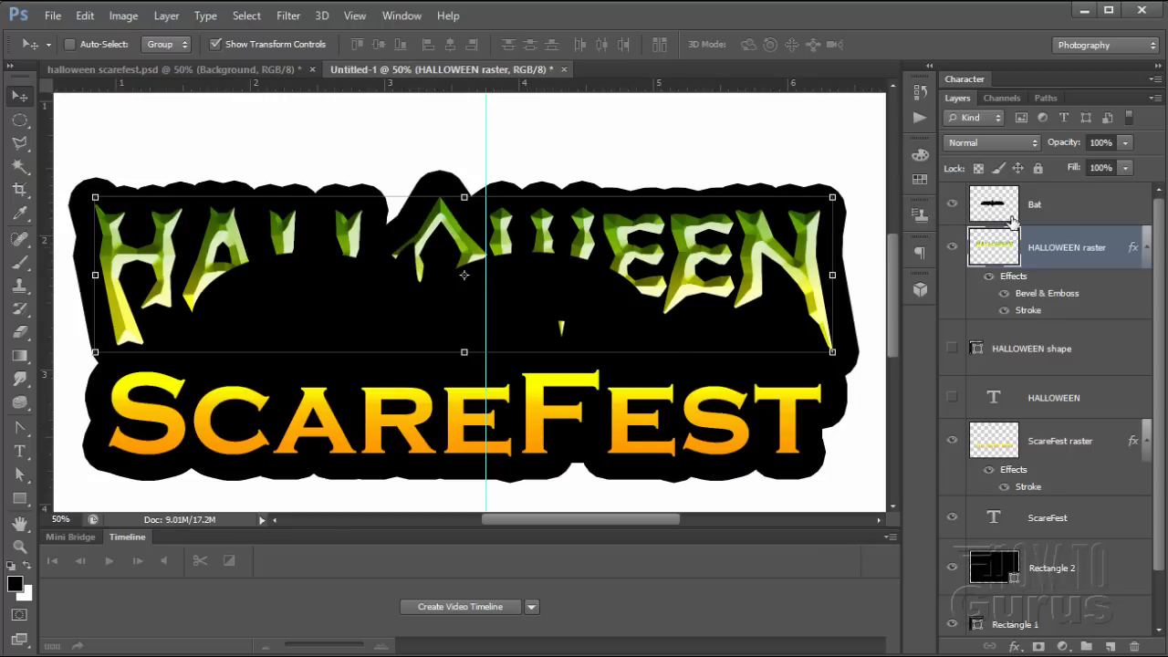
left_click(1053, 214)
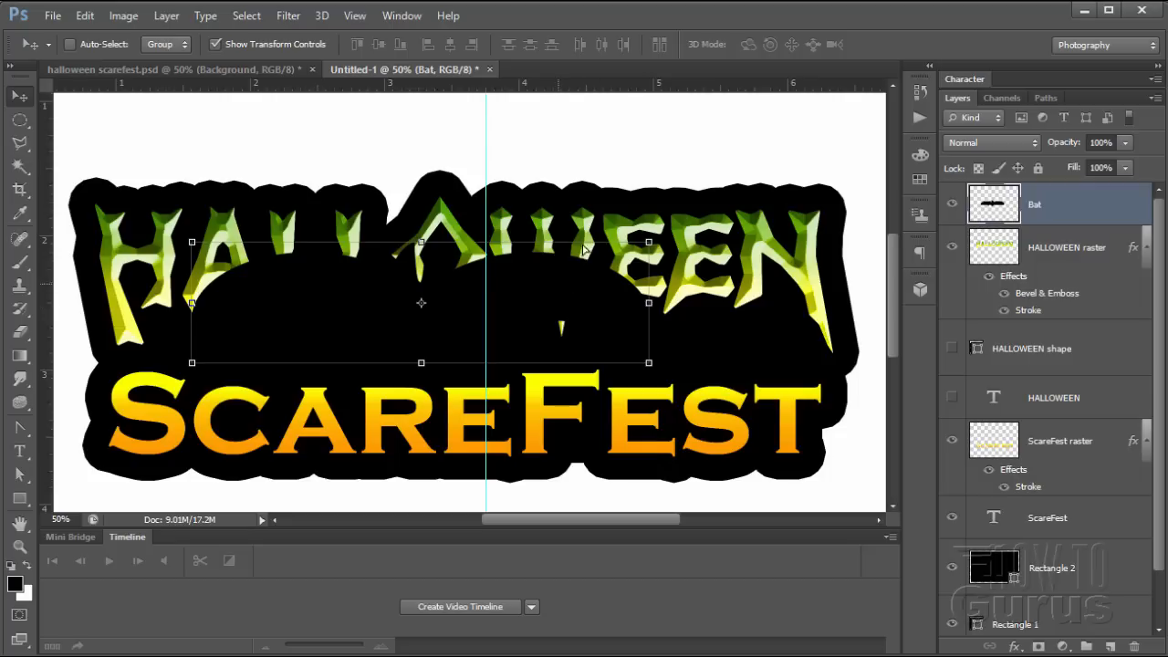
left_click_drag(553, 290, 618, 163)
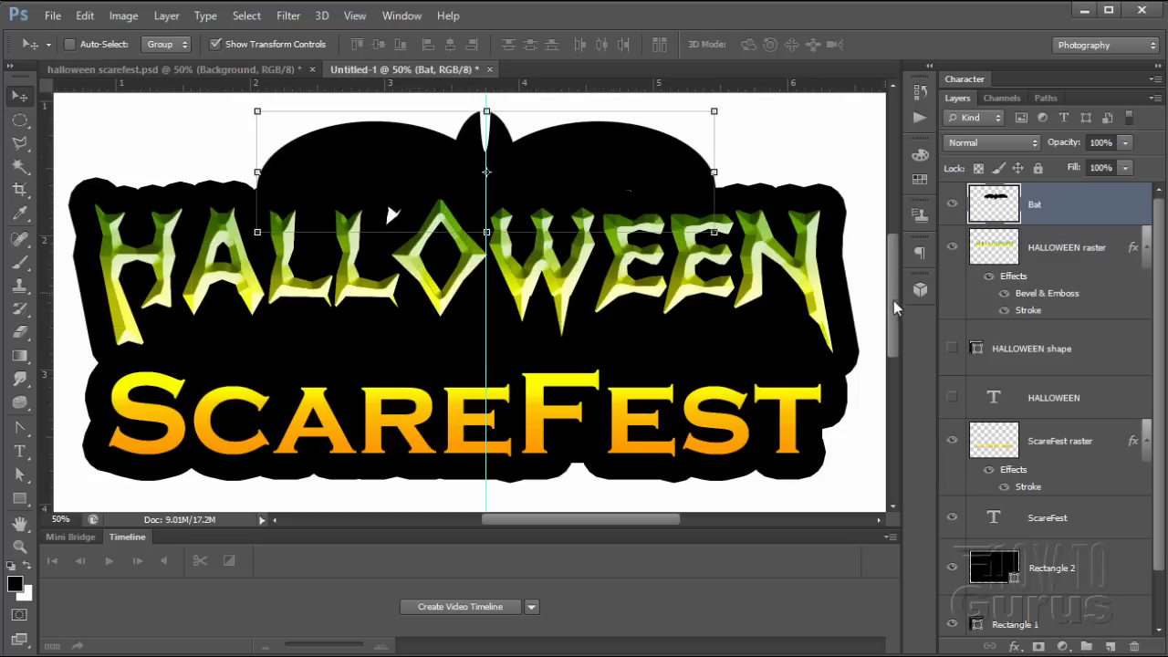
scroll(602, 305, "up", 3)
left_click_drag(602, 305, 576, 222)
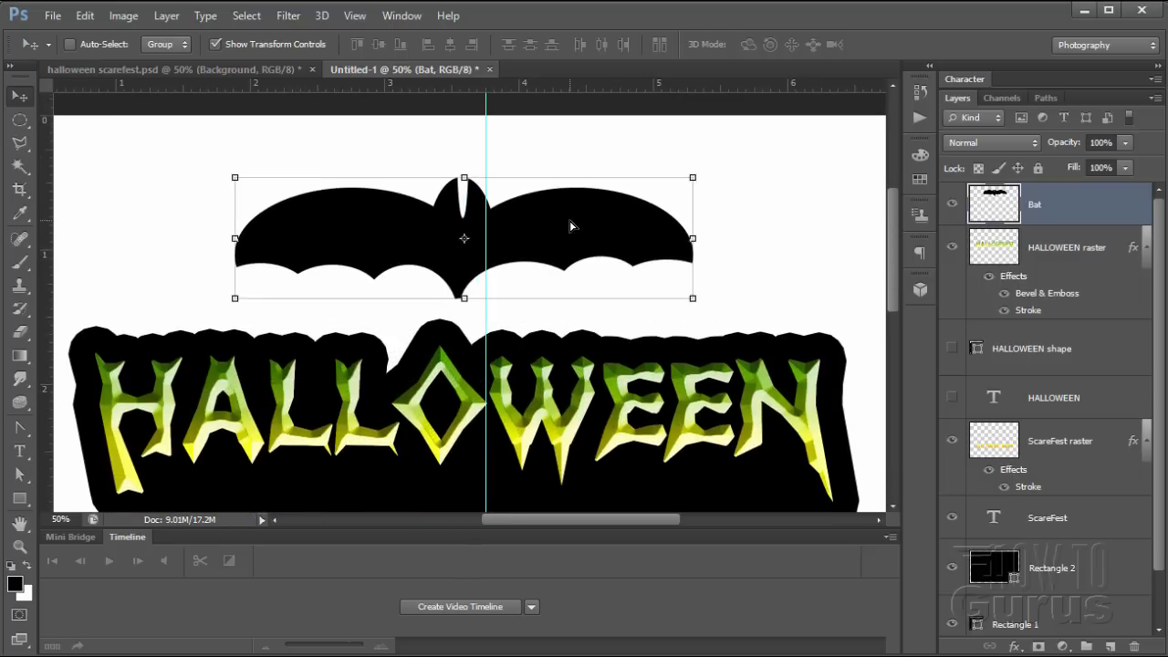
Scale the bat to about 60% width and 73% height, rotate it about -34°, and apply the transform
left_click_drag(687, 180, 508, 210)
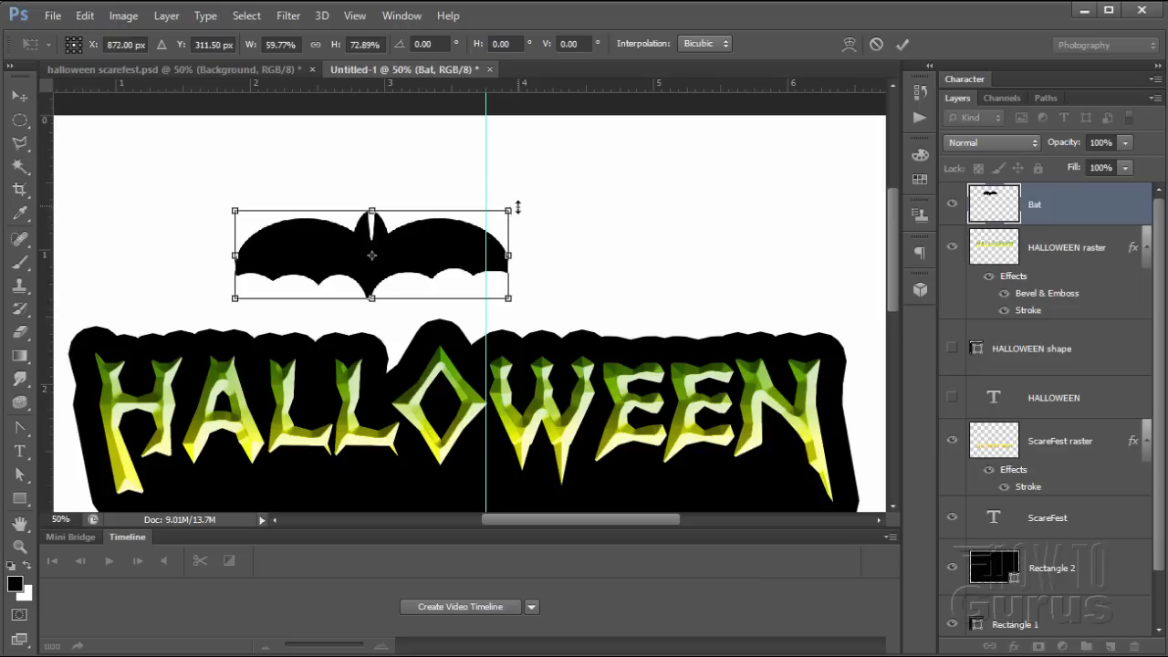
left_click_drag(520, 209, 457, 143)
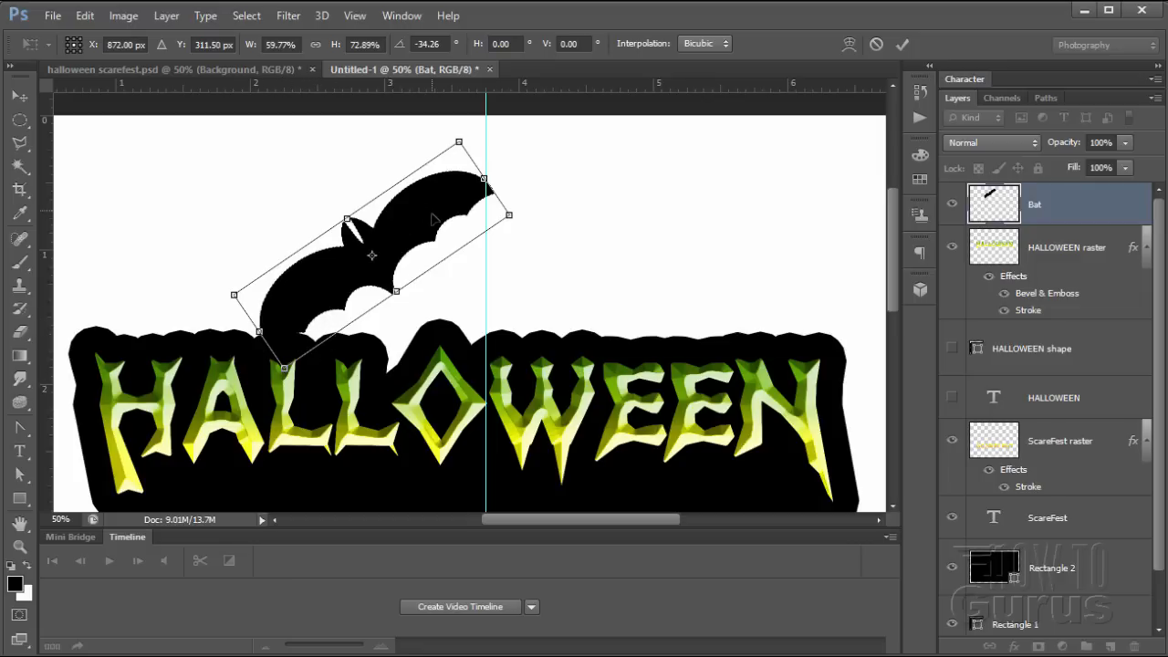
left_click(174, 20)
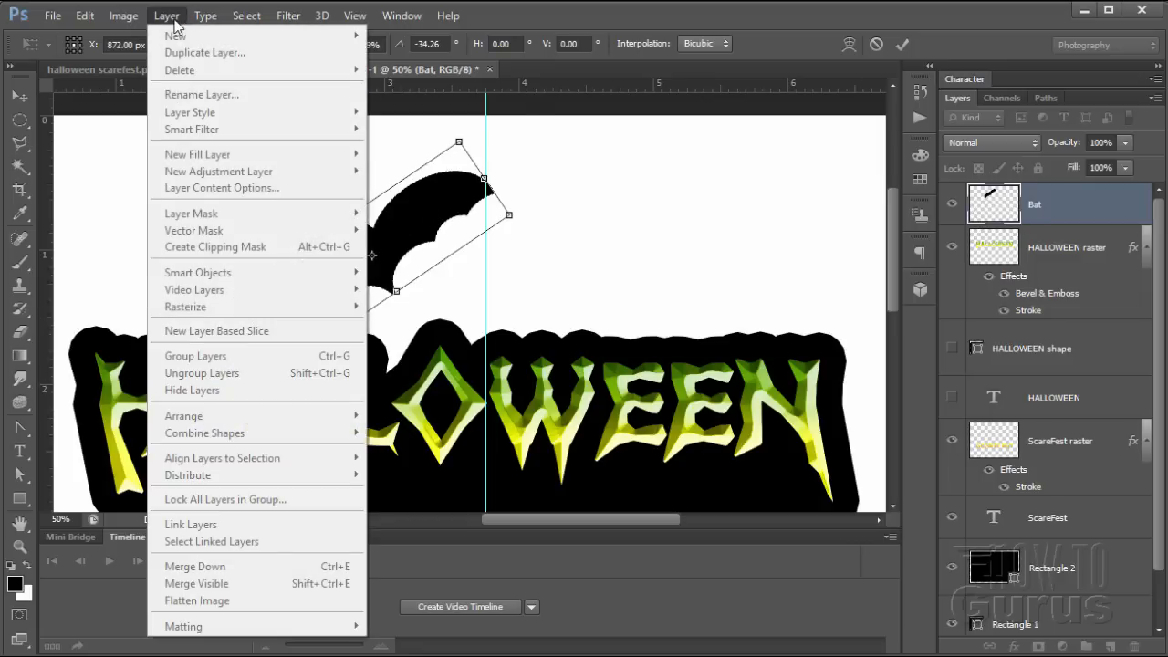
left_click(1043, 213)
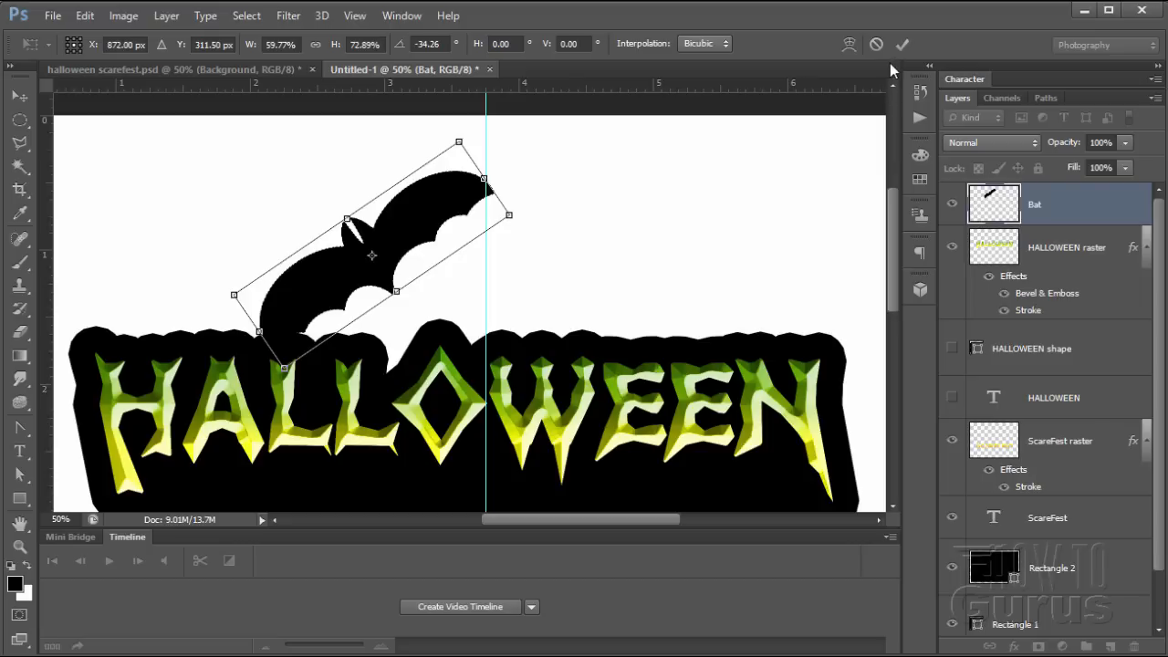
key("Escape")
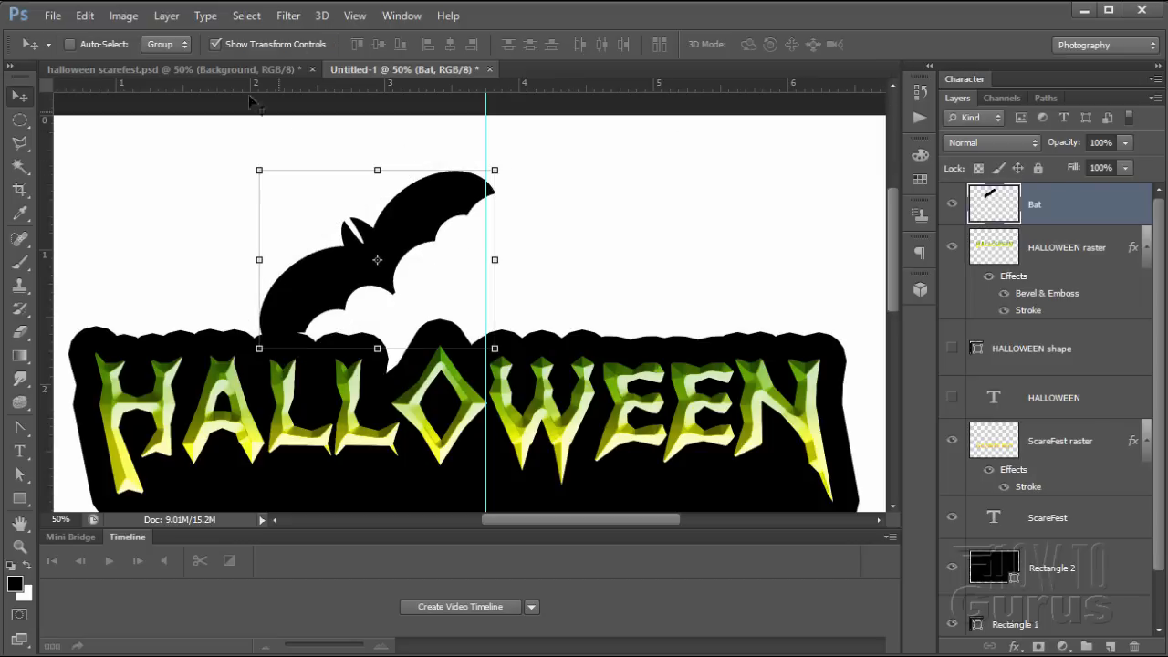
Add a Stroke effect to the Bat layer with the stroke colour set to white (ffffff)
left_click(166, 16)
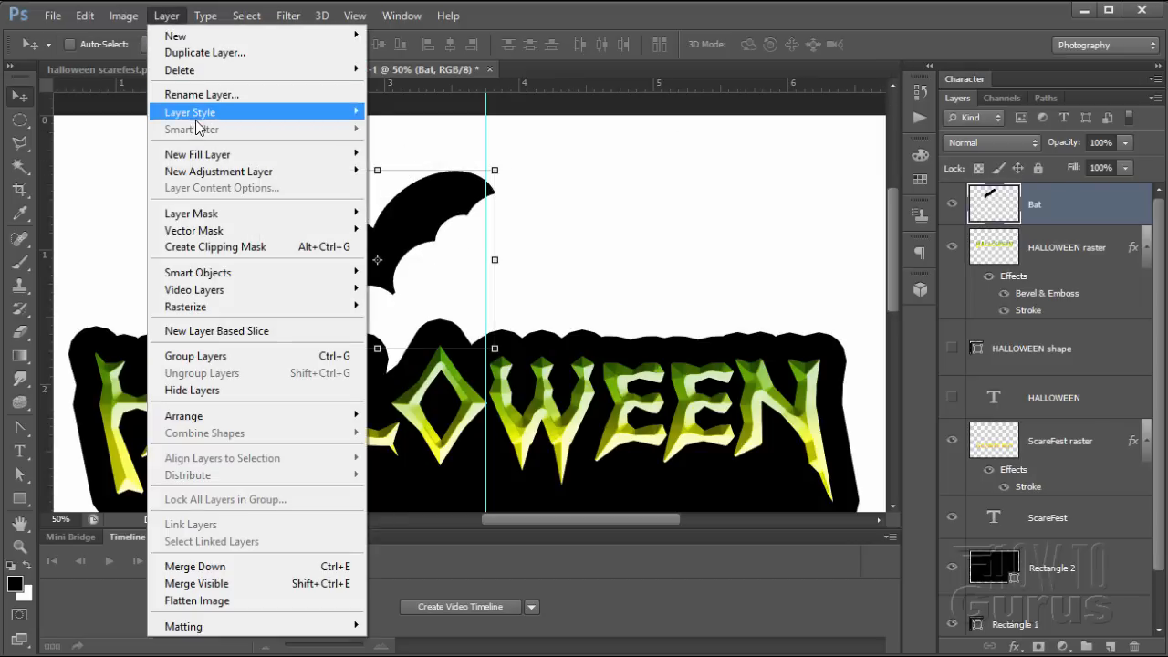
mouse_move(208, 111)
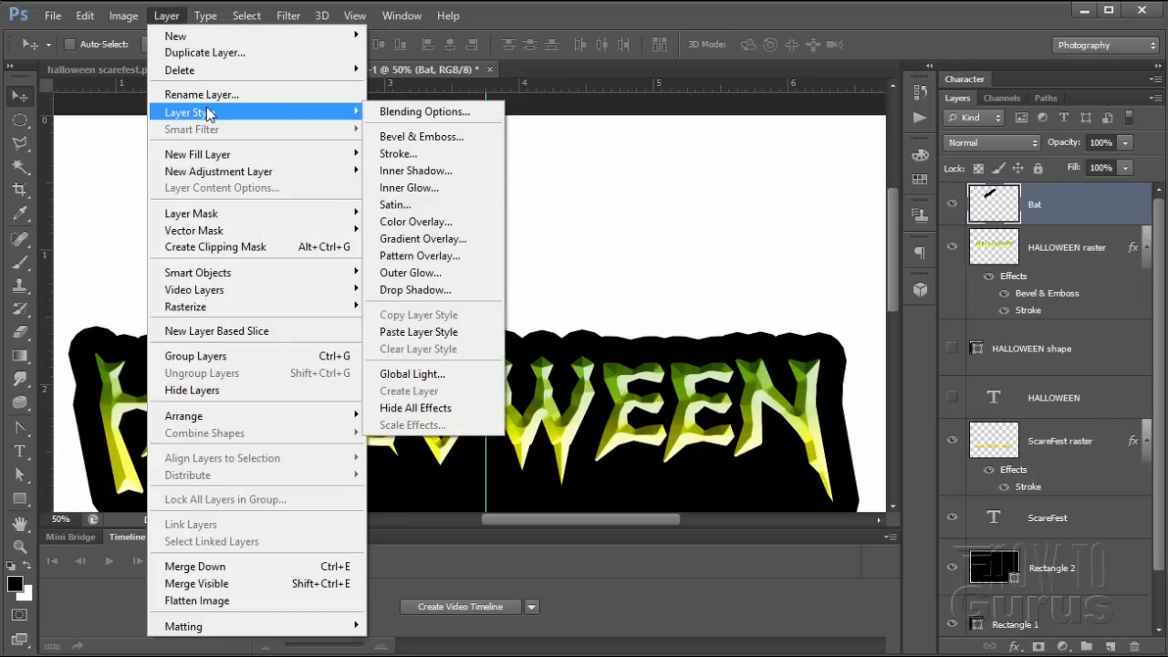
left_click(398, 153)
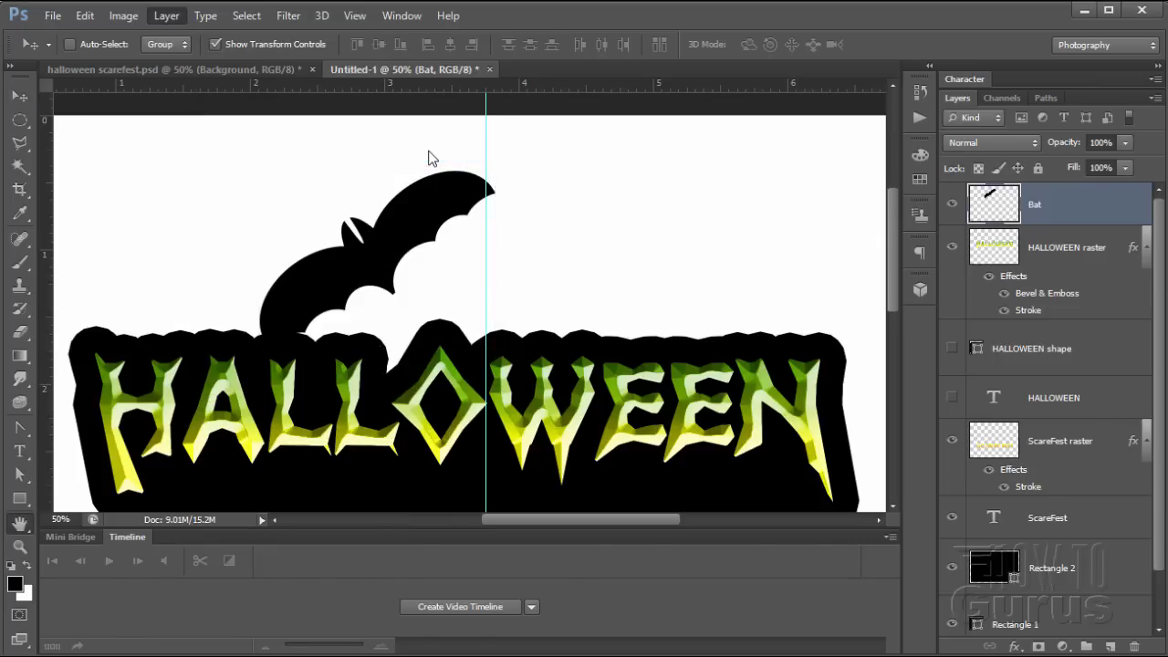
left_click(536, 372)
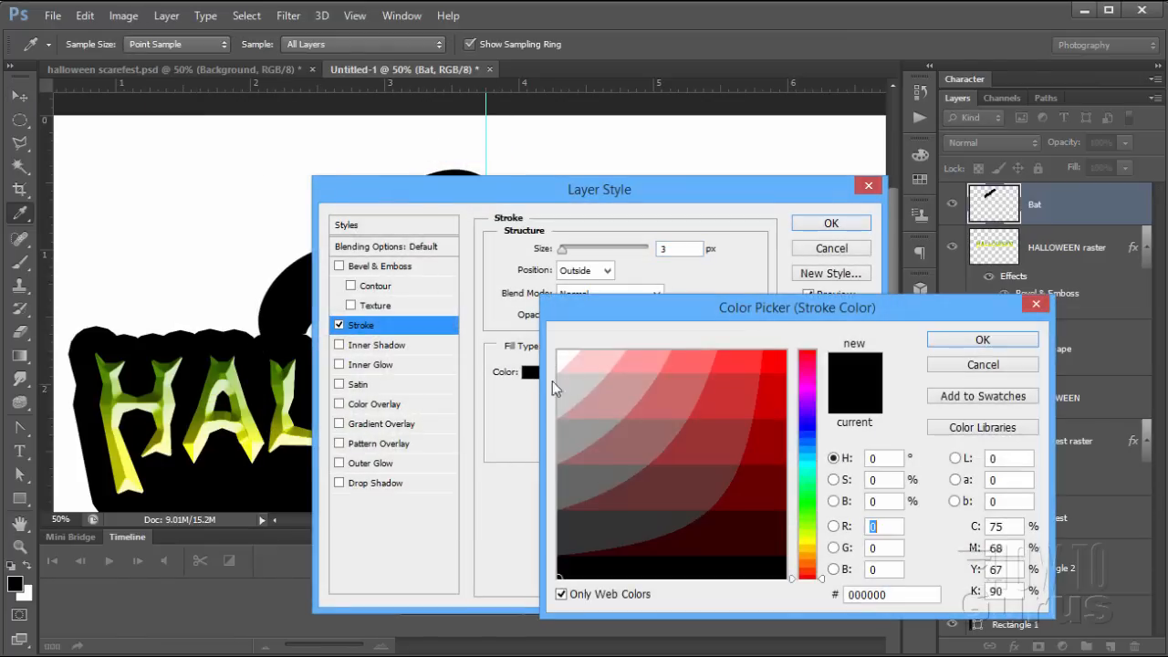
left_click(563, 363)
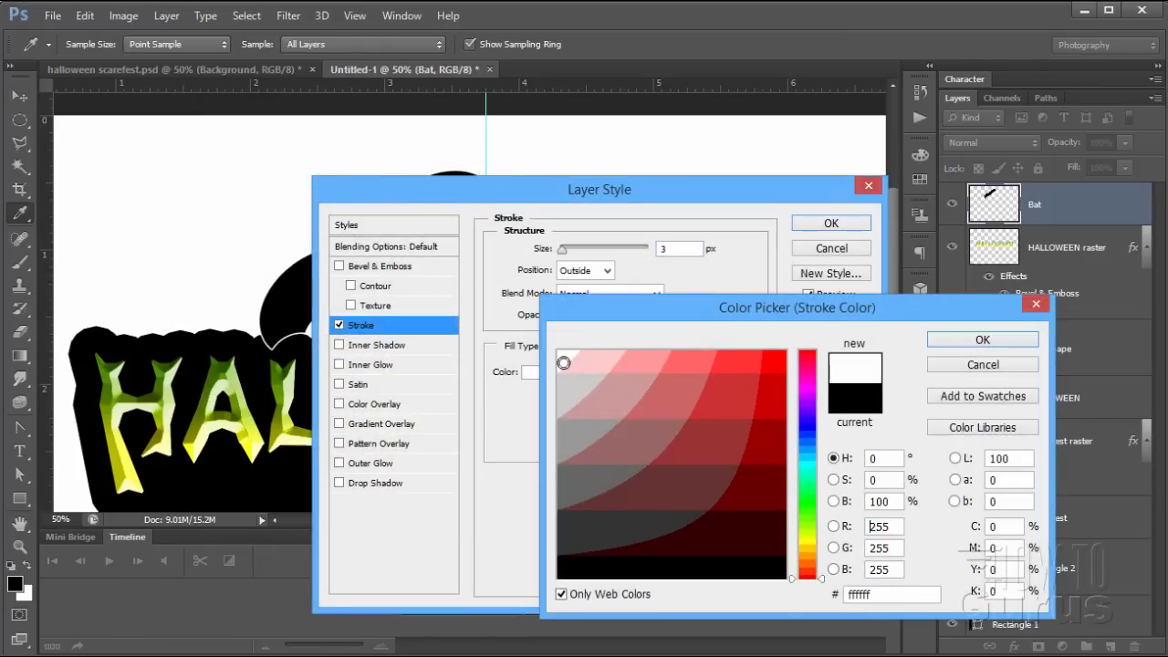
left_click(940, 343)
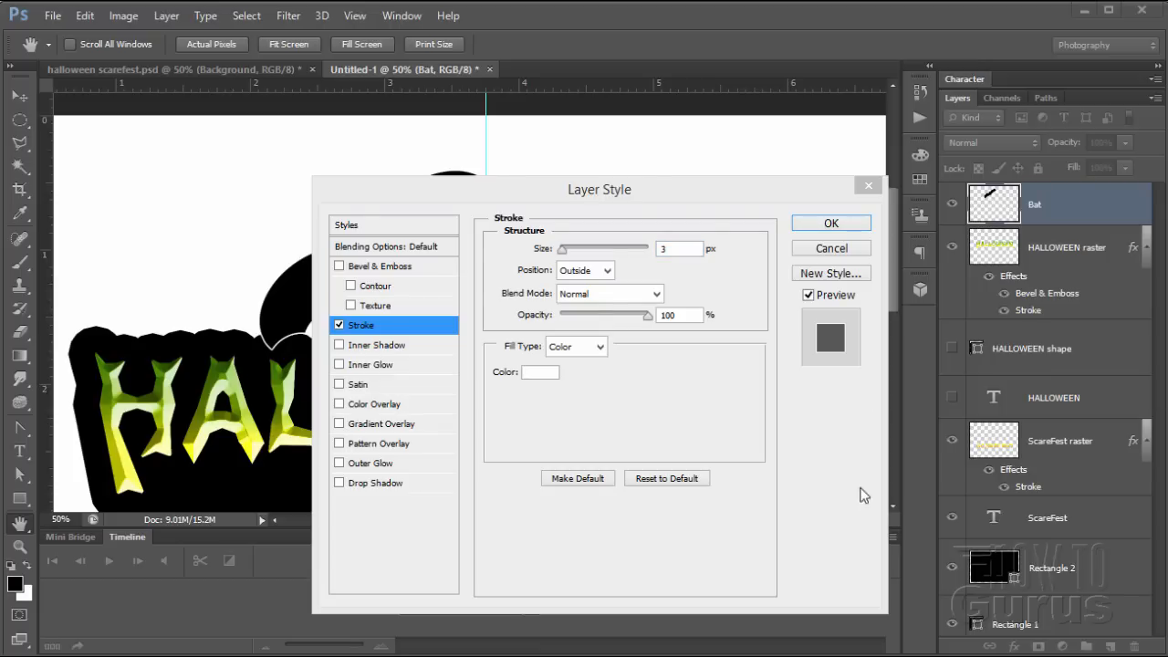
Set the bat's stroke size to 8 px, check the outline against the lettering, and apply the layer style
left_click(658, 250)
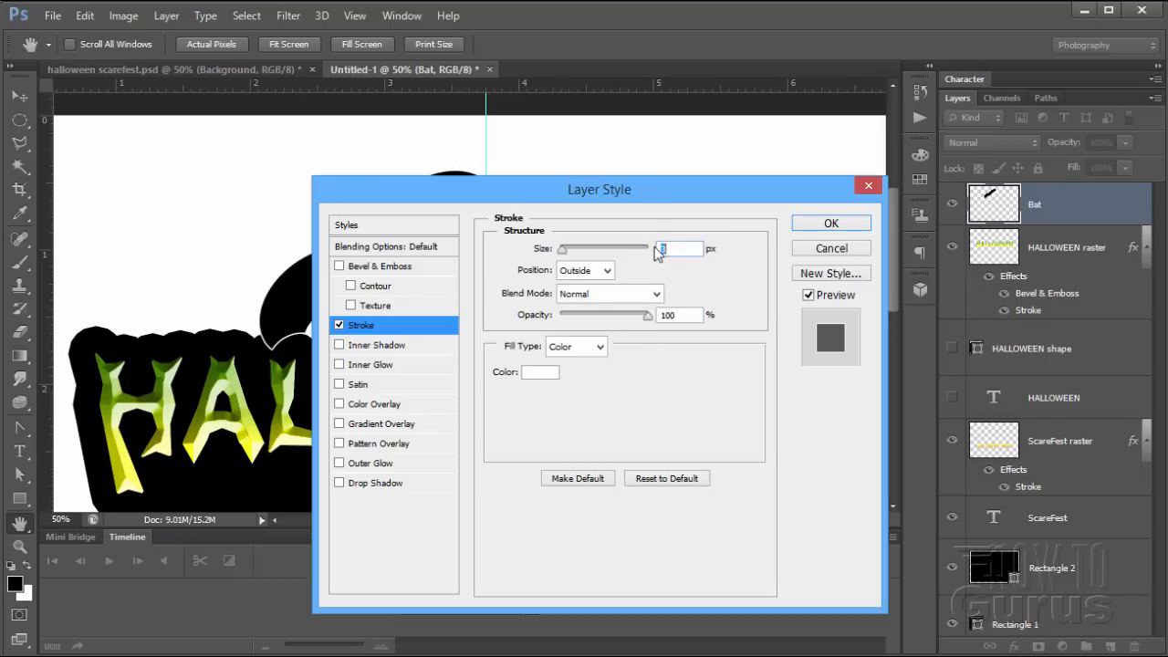
type("8")
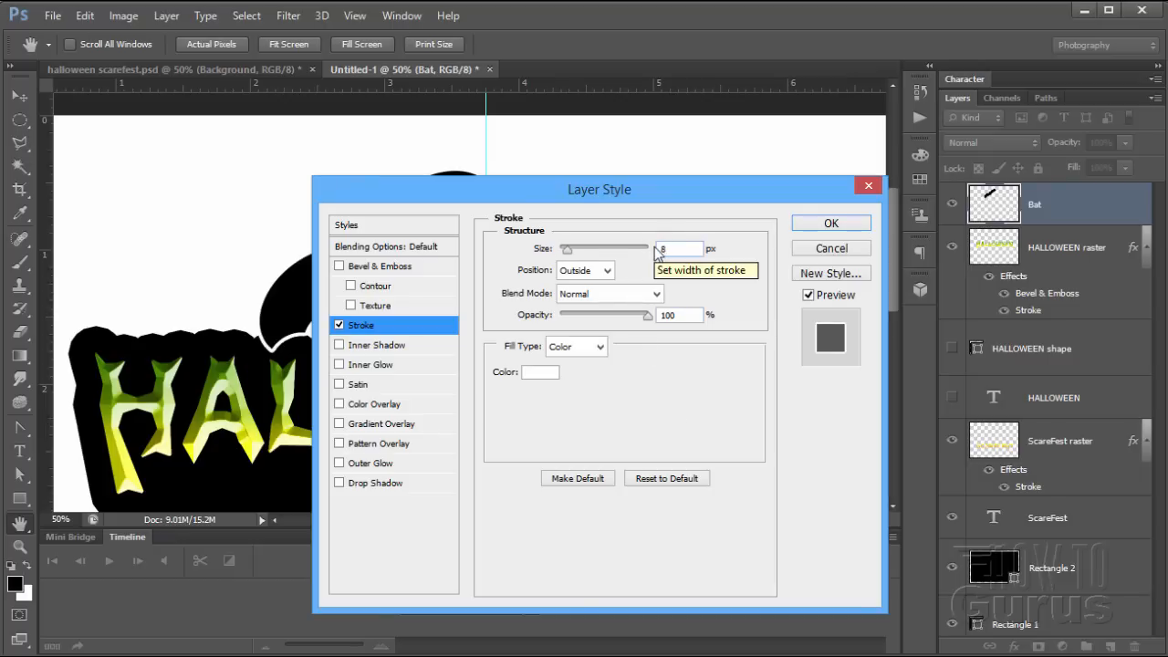
left_click_drag(649, 190, 745, 213)
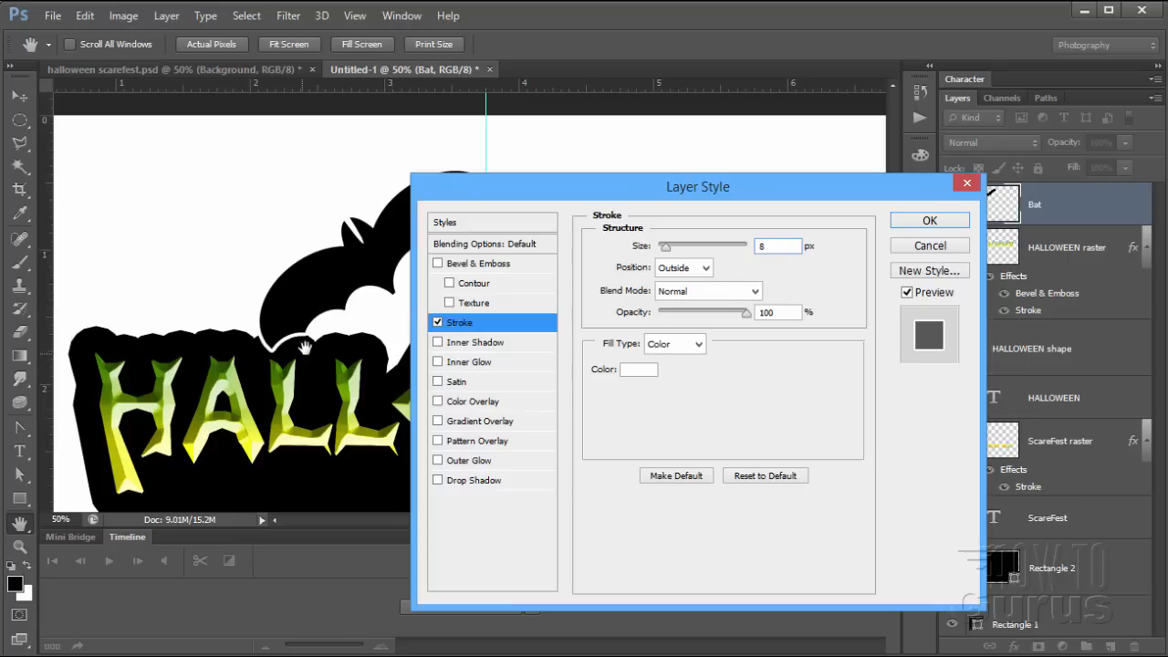
left_click(938, 224)
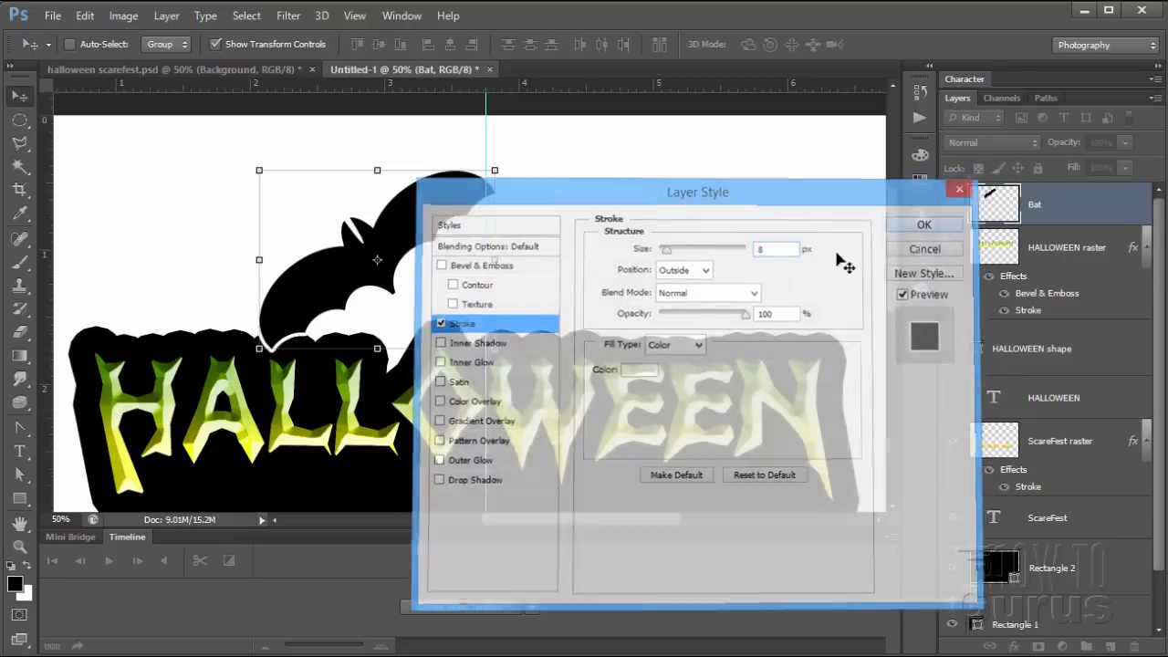
Move the bat over the upper edge of the H and A and scale it to about 85% width and 84% height
left_click_drag(321, 297, 246, 314)
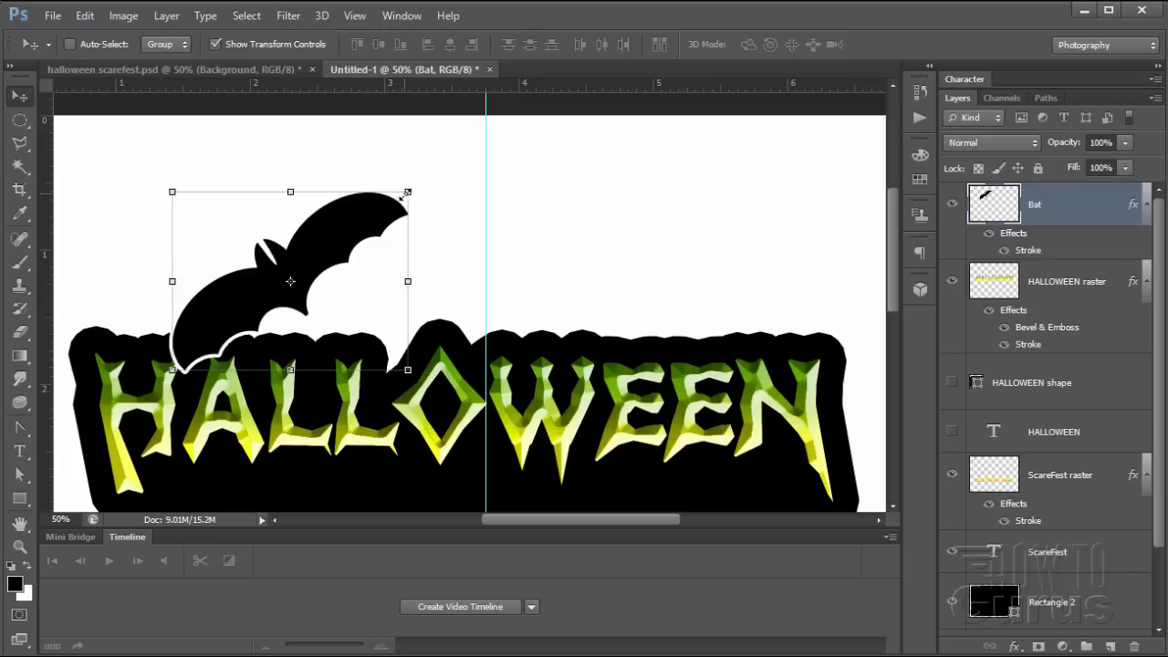
left_click_drag(407, 192, 373, 221)
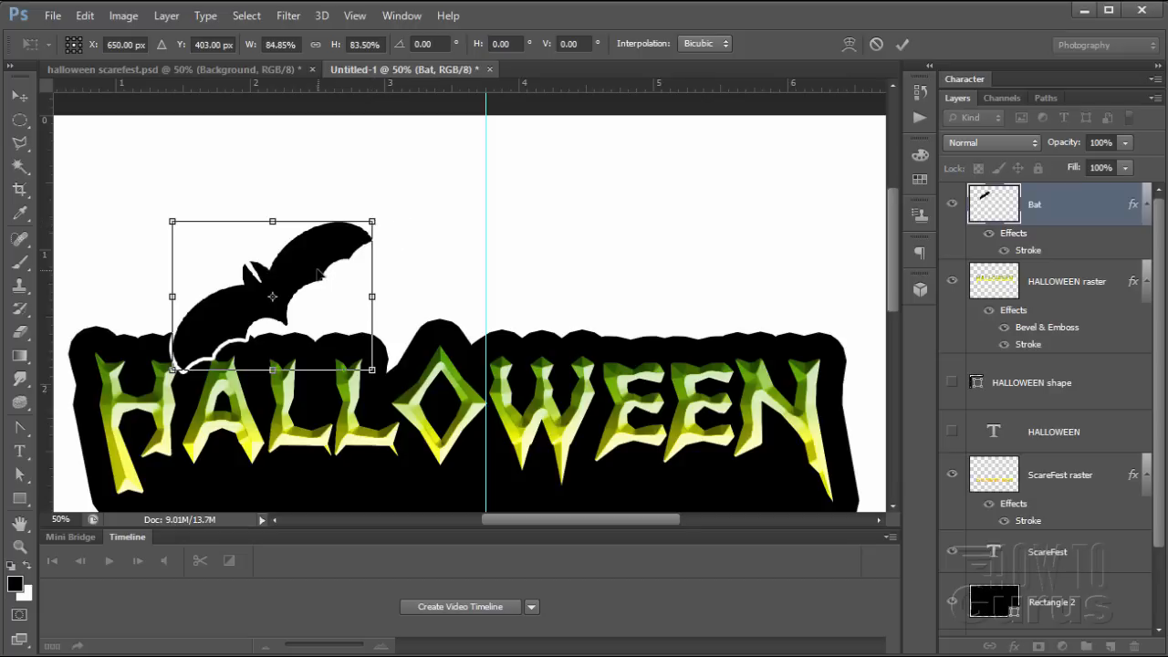
left_click(901, 44)
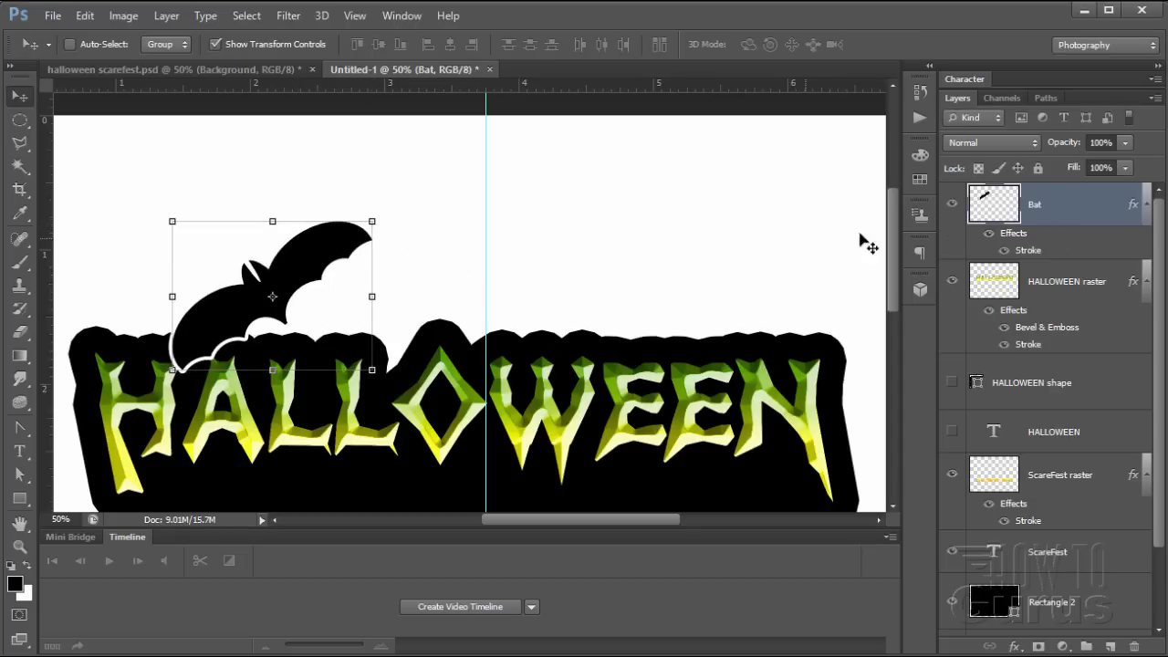
Duplicate the Bat layer, place the copy over the tops of the final EEN, and rotate it about 56°
left_click_drag(1016, 215, 1112, 645)
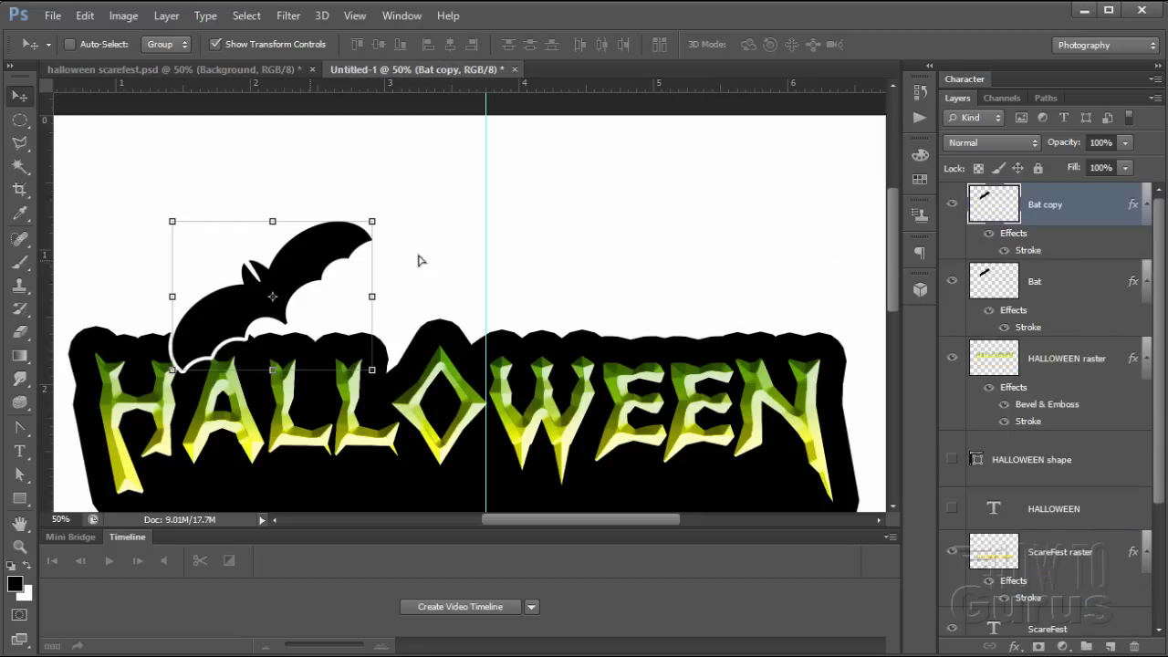
left_click_drag(417, 258, 843, 233)
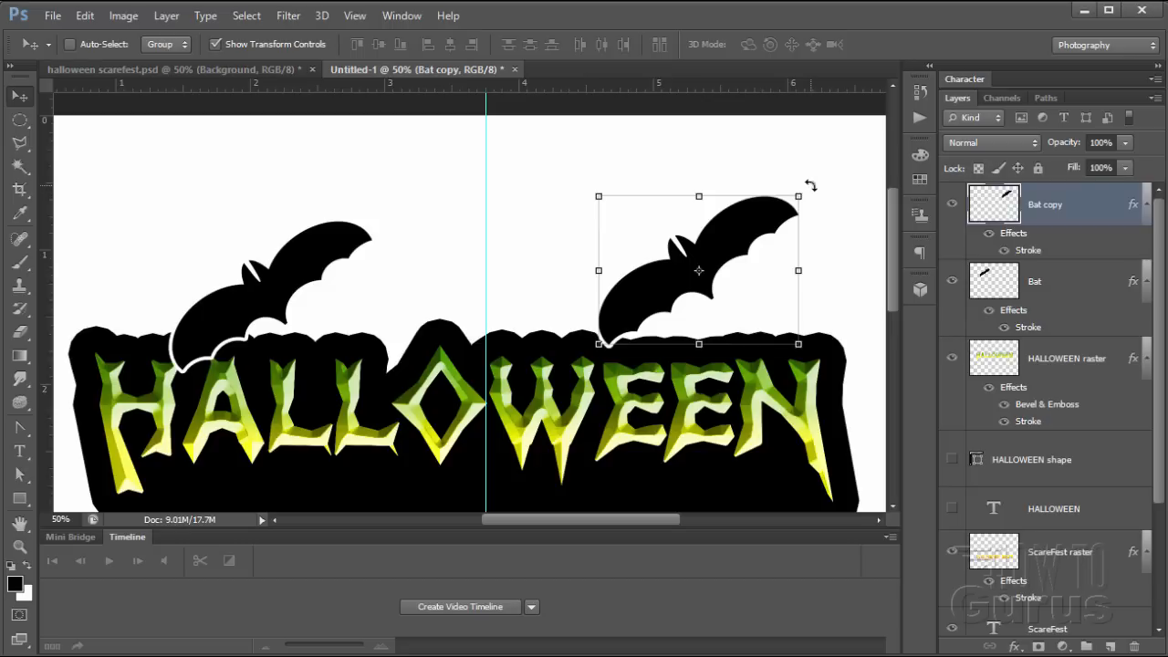
left_click_drag(810, 185, 848, 313)
left_click_drag(754, 292, 777, 330)
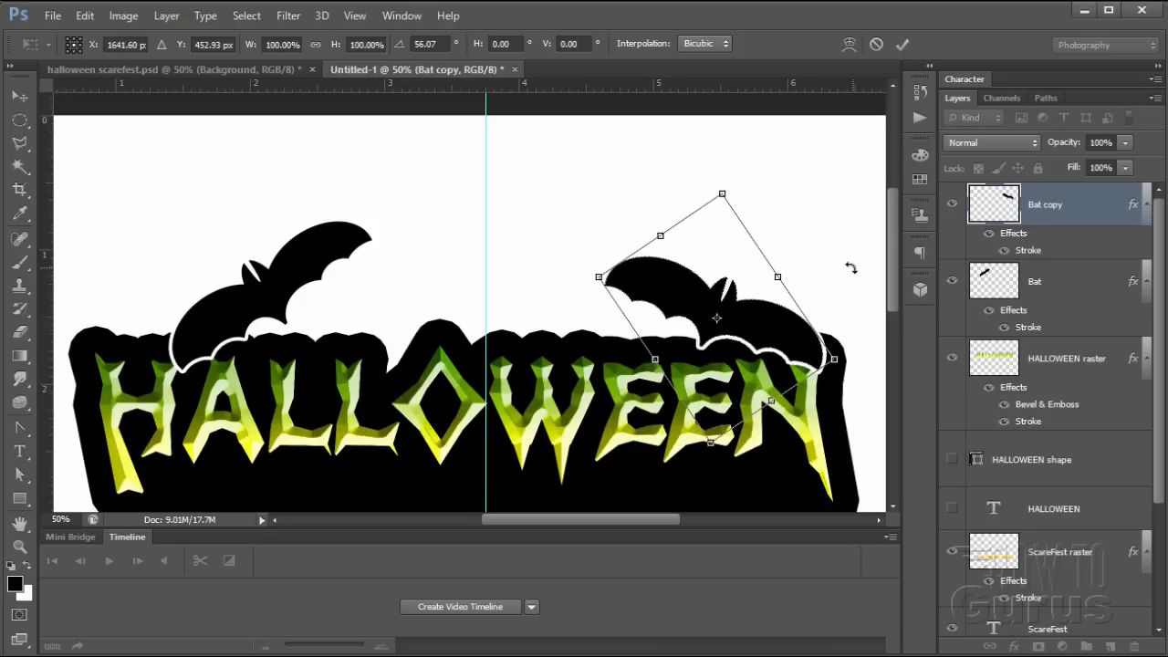
Nudge the rotated bat copy to about X 1661.6 px, Y 448.9 px at the N's upper edge and apply the transform
key("Up")
key("Up")
key("Up")
key("Up")
key("Up")
key("Up")
key("Up")
key("Up")
key("Up")
key("Up")
key("Up")
key("Up")
key("Up")
key("Up")
key("Up")
key("Up")
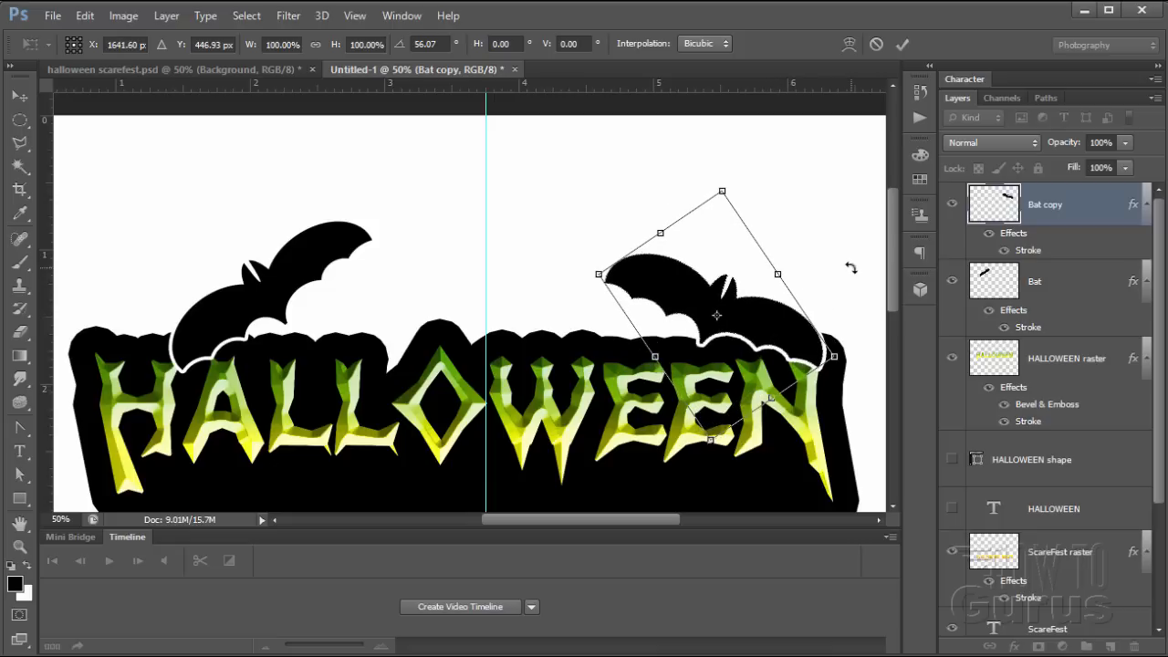
key("Up")
key("Up")
key("Right")
key("Right")
key("Right")
key("Right")
key("Right")
key("Right")
key("Right")
key("Right")
key("Right")
key("Right")
key("Right")
key("Right")
key("Right")
key("Right")
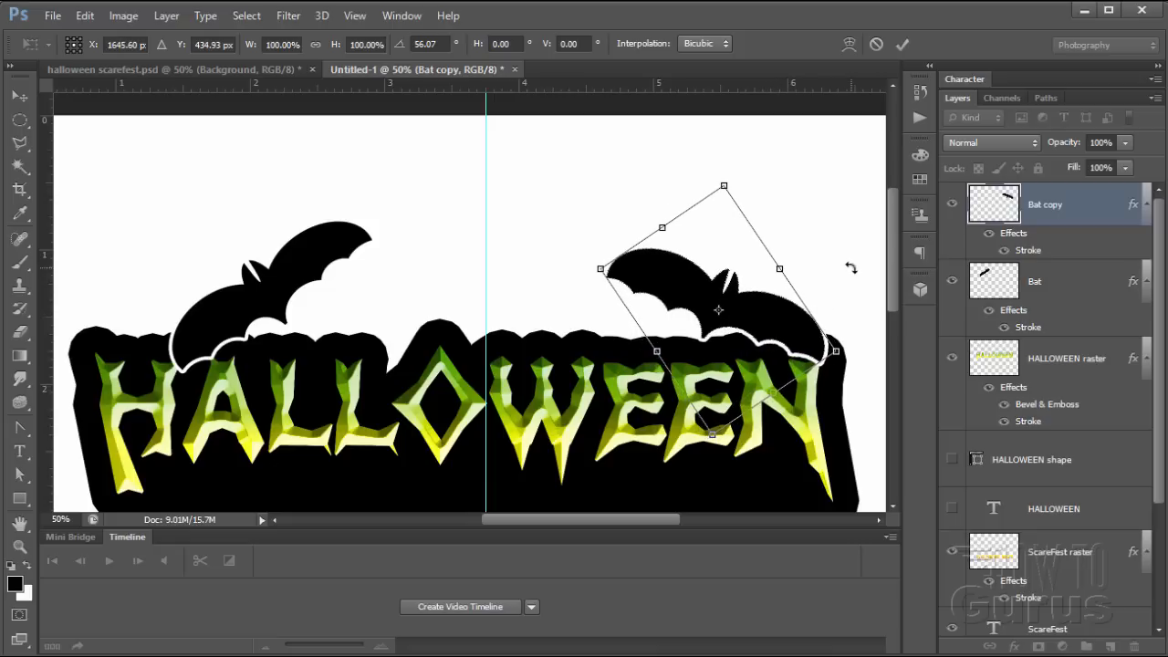
key("Down")
key("Down")
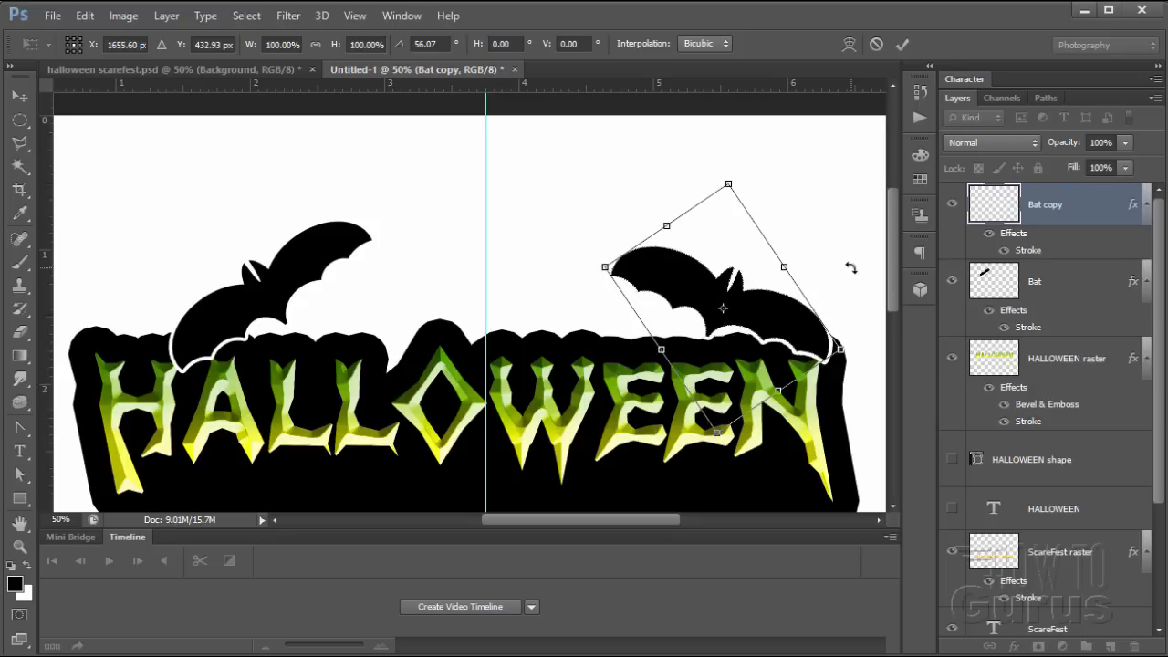
key("Down")
key("Down")
key("Down")
key("Down")
key("Down")
key("Down")
key("Down")
key("Down")
key("Down")
key("Down")
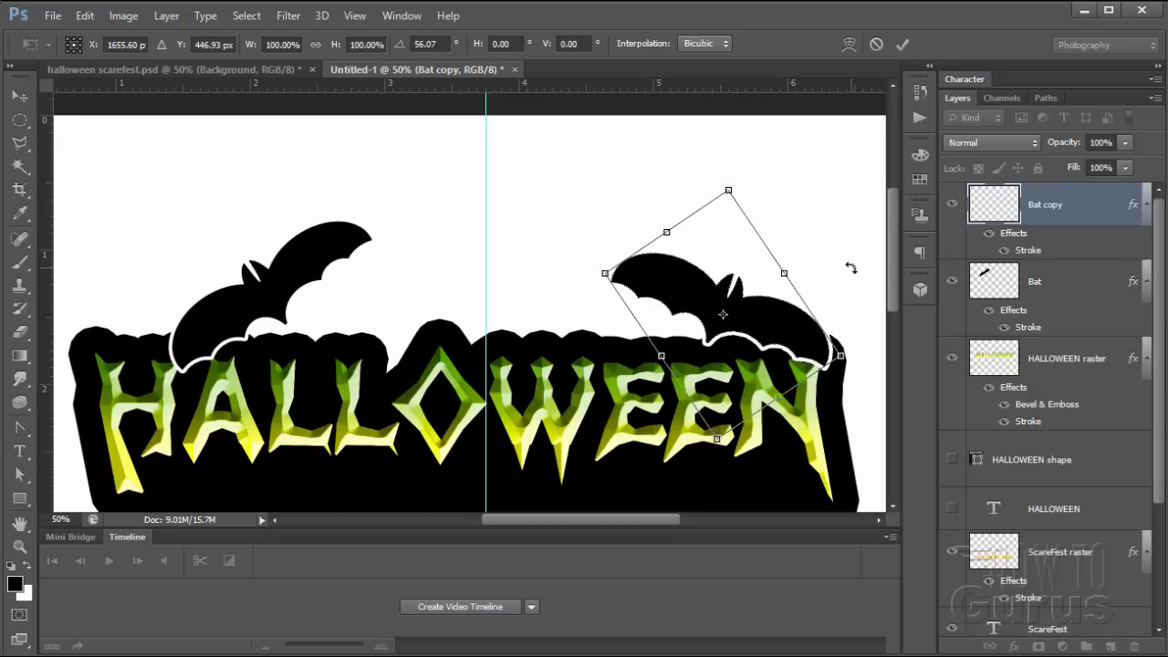
key("Right")
key("Right")
key("Right")
key("Right")
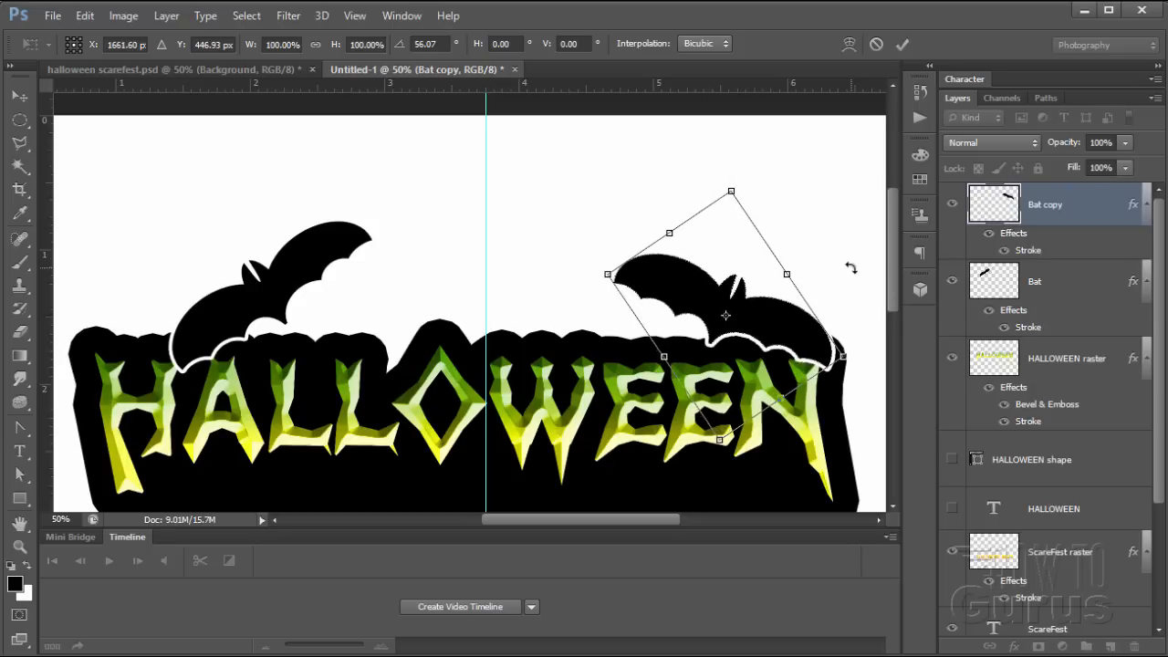
key("Down")
key("Down")
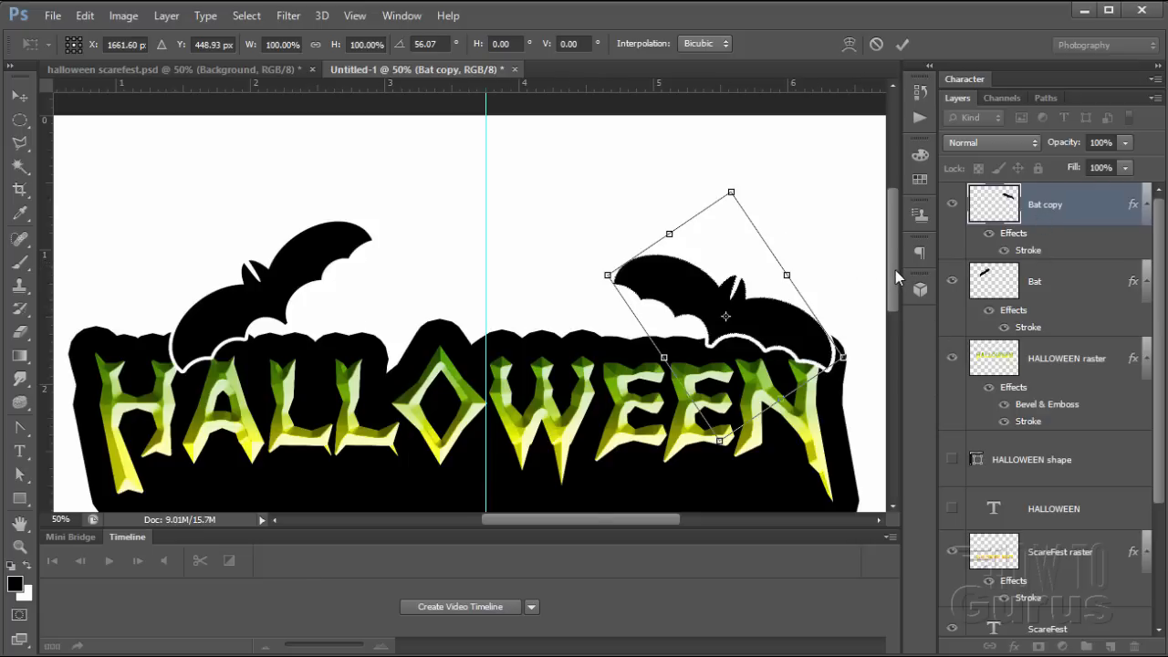
left_click_drag(895, 277, 895, 303)
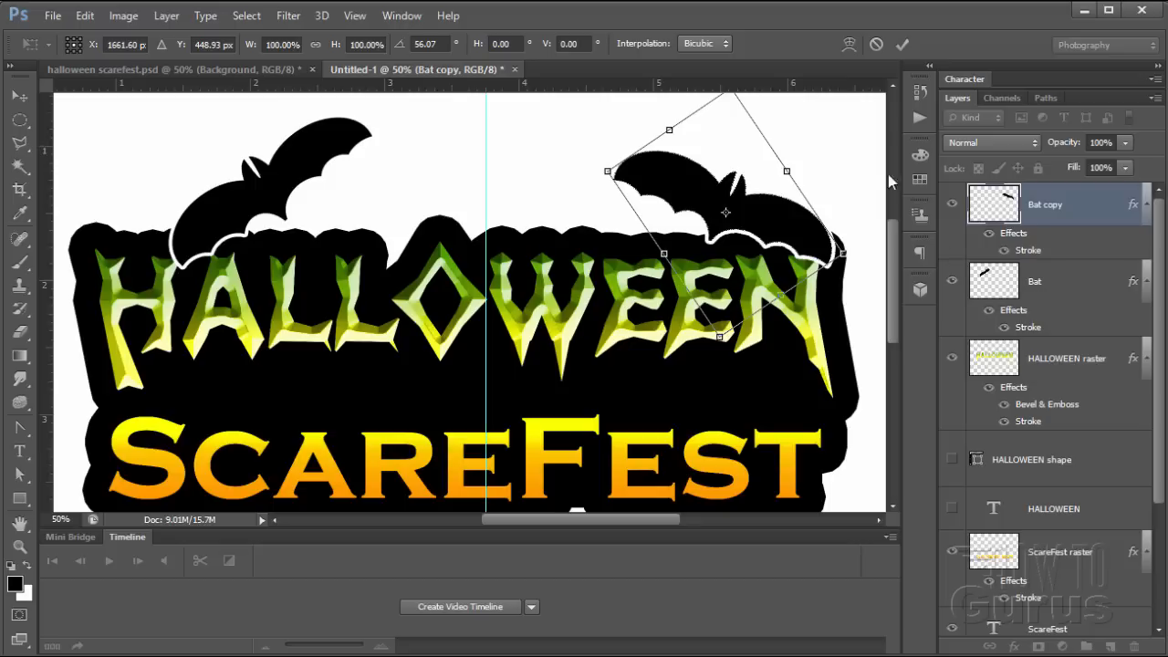
left_click(902, 44)
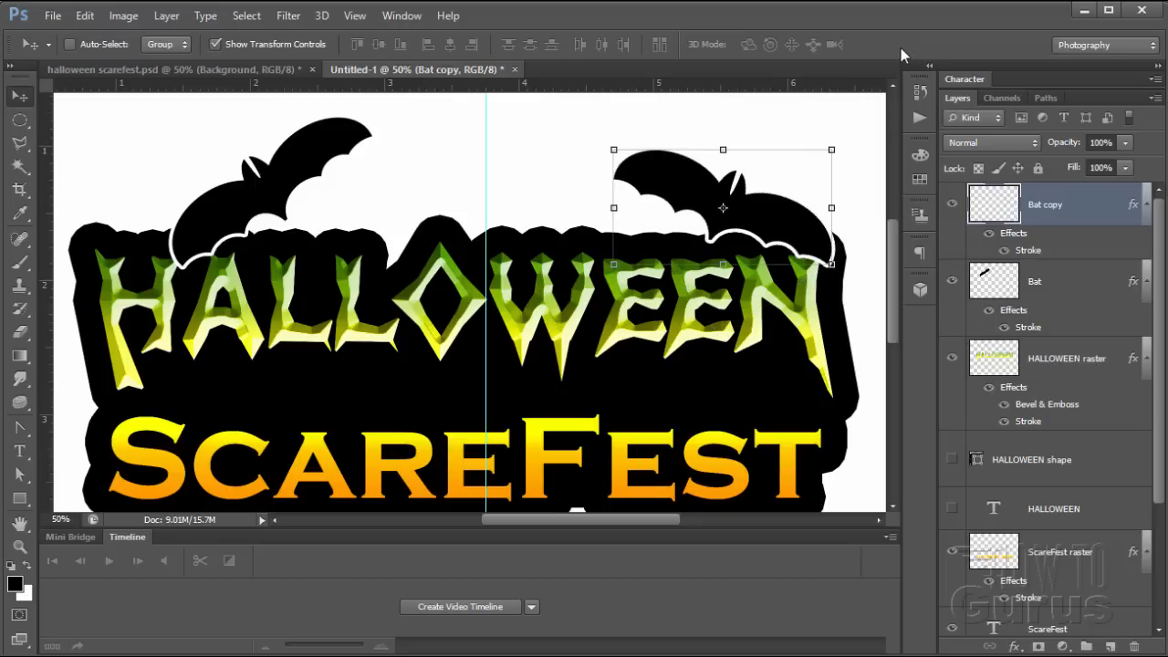
Duplicate the Bat layer, place the copy between the A-L letters and ScareFest's S-c-a-r, and rotate it about 51°
left_click(1039, 291)
left_click_drag(1072, 292, 1110, 646)
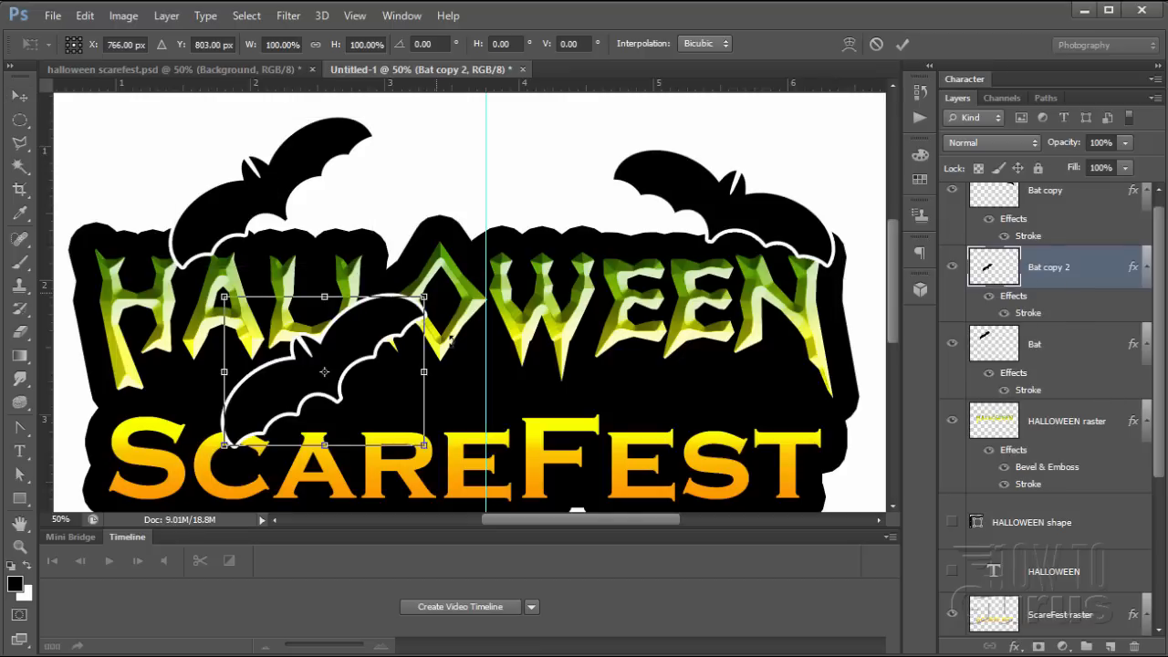
left_click_drag(450, 340, 448, 407)
left_click_drag(368, 382, 337, 414)
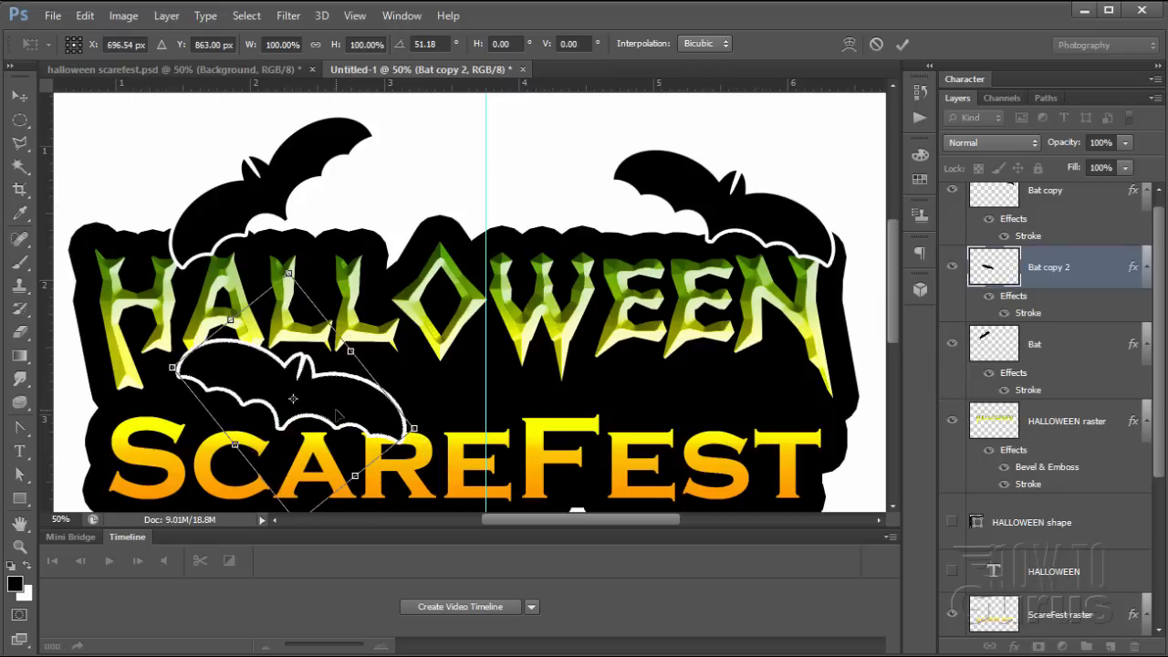
Nudge the rotated bat copy to about X 698.5 px, Y 879 px between the two text lines and apply the transform
key("Down")
key("Down")
key("Down")
key("Down")
key("Down")
key("Down")
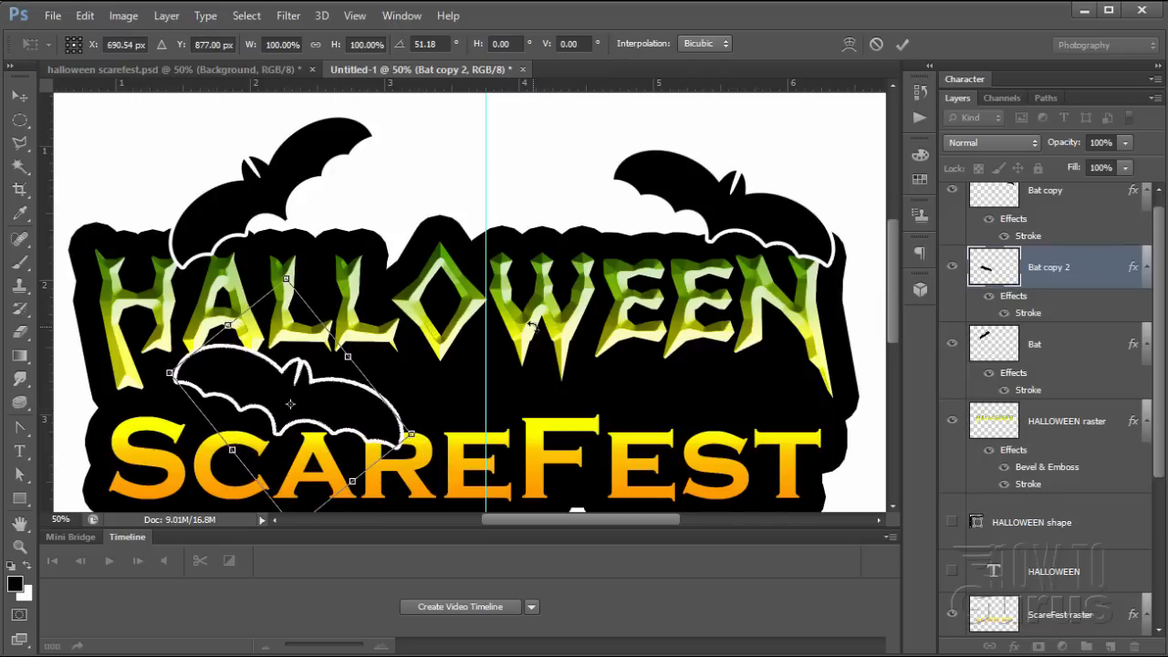
key("Down")
key("Down")
key("Down")
key("Left")
key("Left")
key("Left")
key("Left")
key("Left")
key("Left")
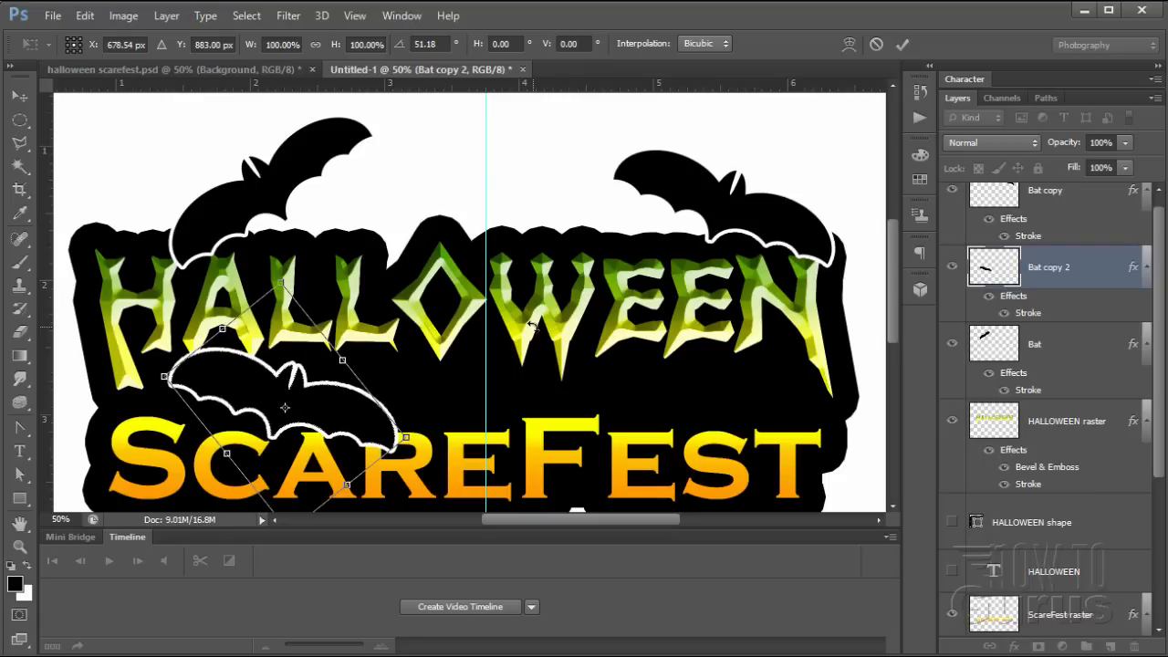
key("Down")
key("Down")
key("Left")
key("Left")
key("Left")
key("Left")
key("Left")
key("Left")
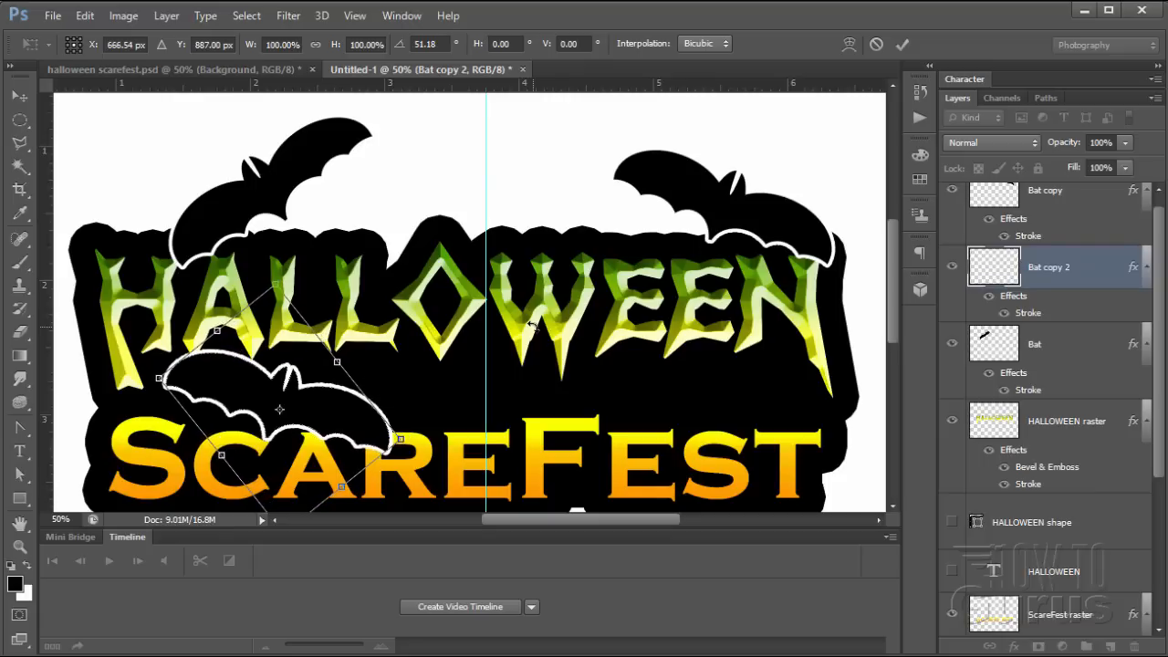
key("Up")
key("Up")
key("Up")
key("Up")
key("Right")
key("Right")
key("Right")
key("Right")
key("Right")
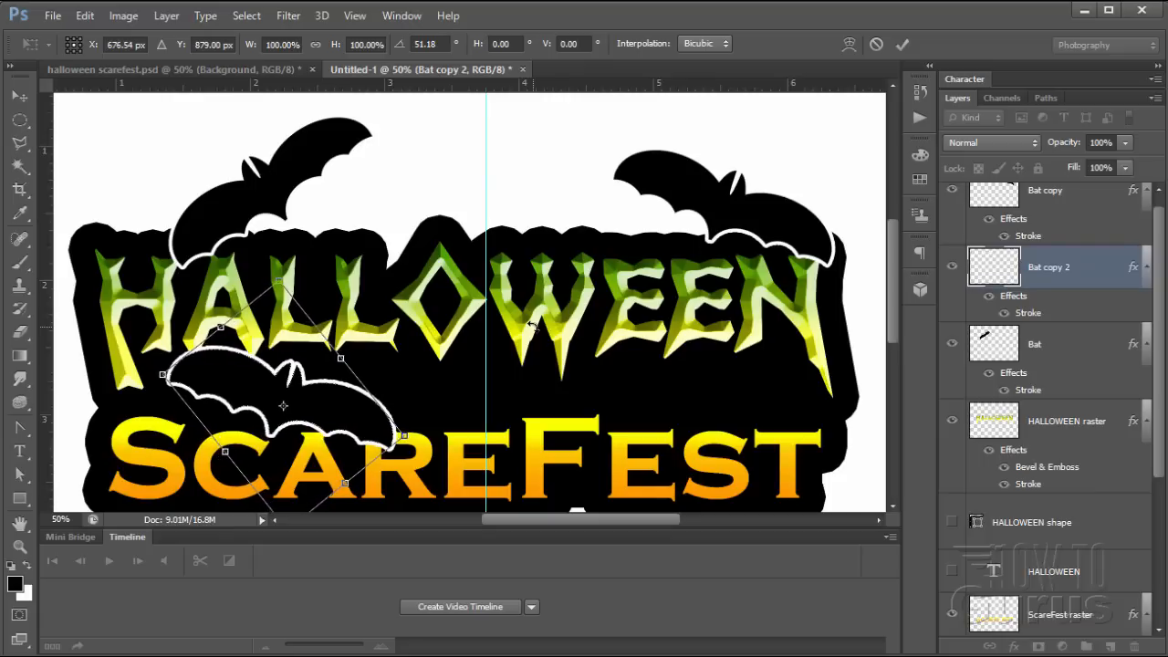
key("Right")
key("Right")
key("Right")
key("Right")
key("Right")
key("Right")
key("Right")
key("Right")
key("Right")
key("Right")
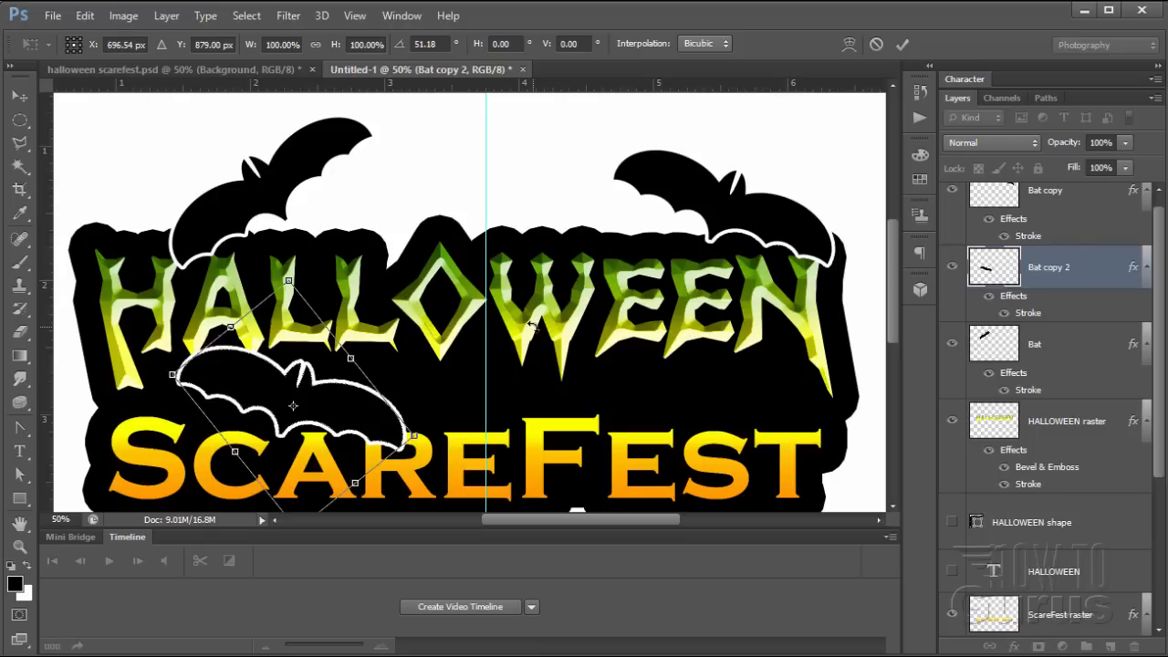
key("Right")
key("Right")
key("Right")
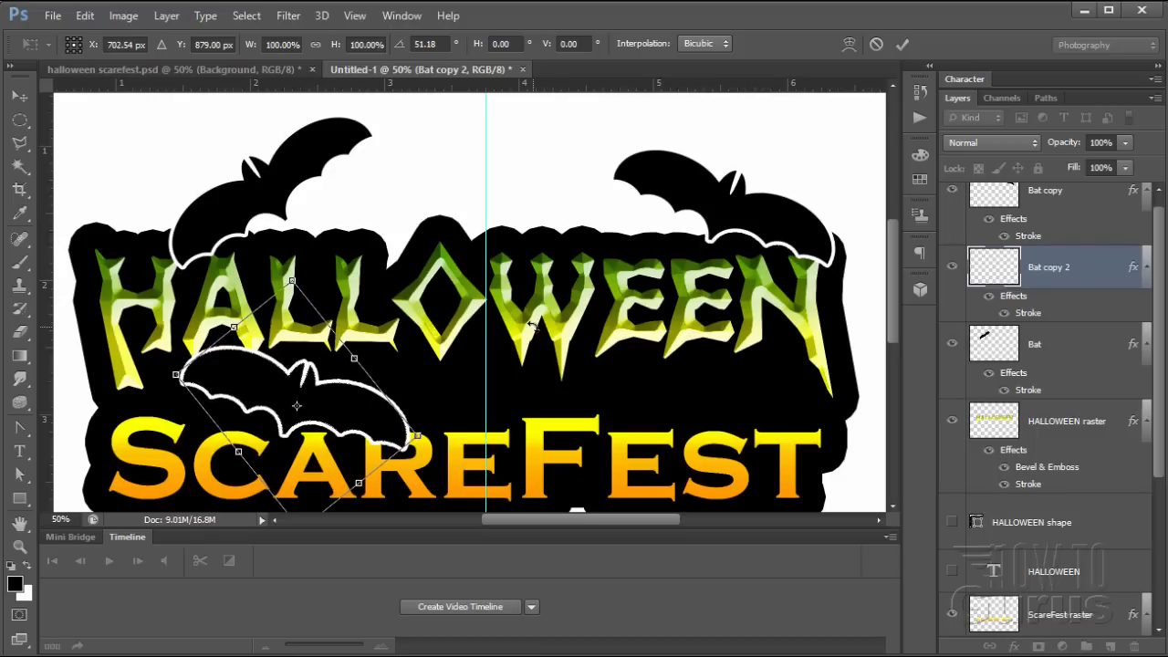
key("Left")
key("Left")
key("Left")
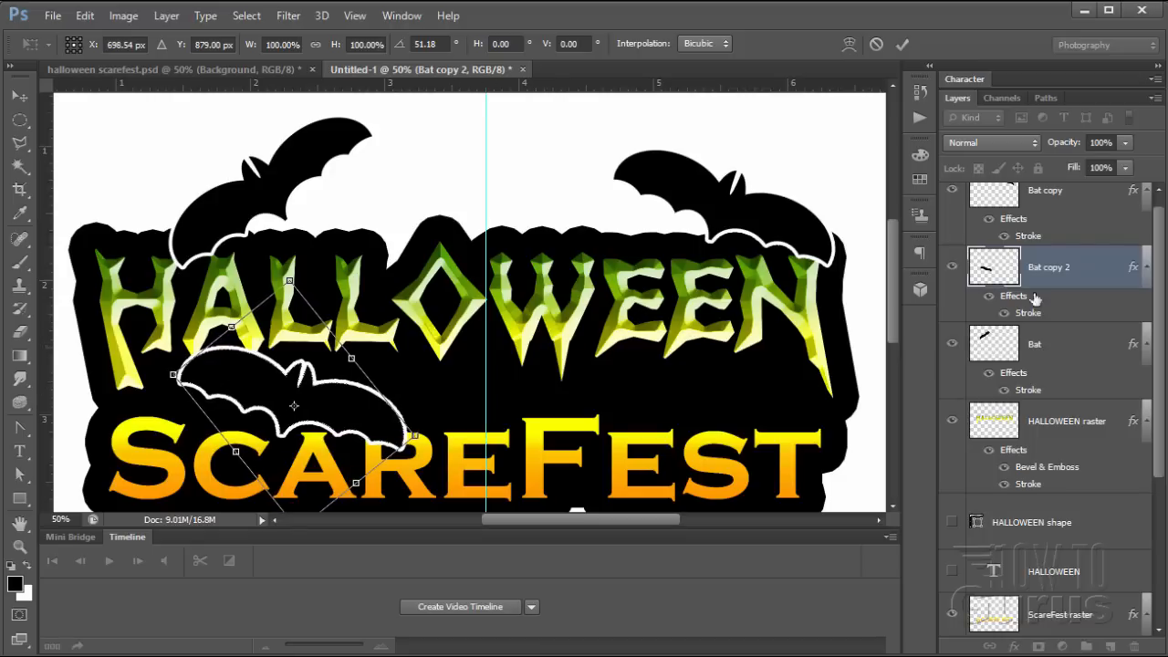
scroll(1161, 381, "down", 5)
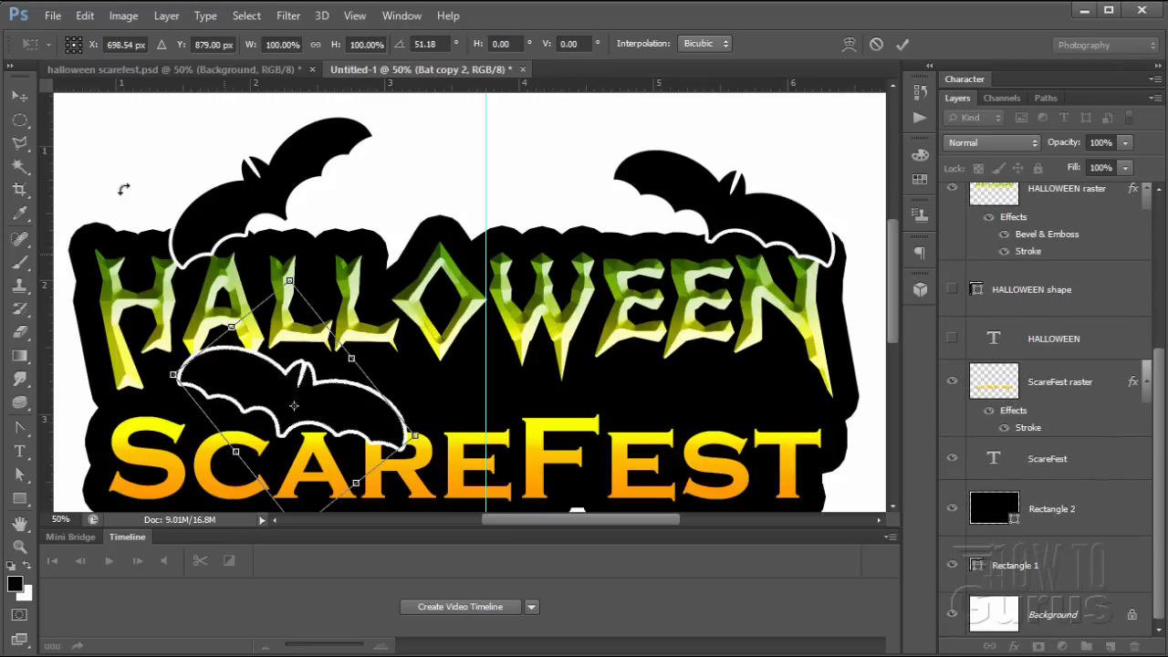
left_click(20, 95)
left_click(625, 308)
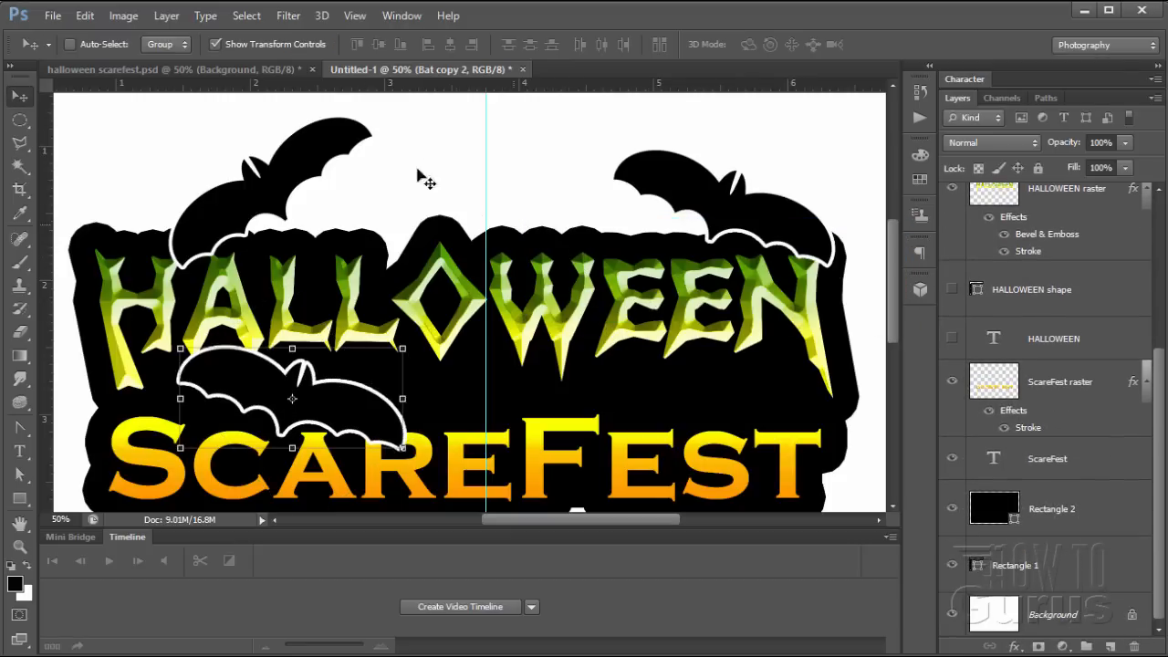
Float the Untitled-1 document in a window enlarged to show the whole design, and hide the extras
left_click_drag(399, 72, 301, 27)
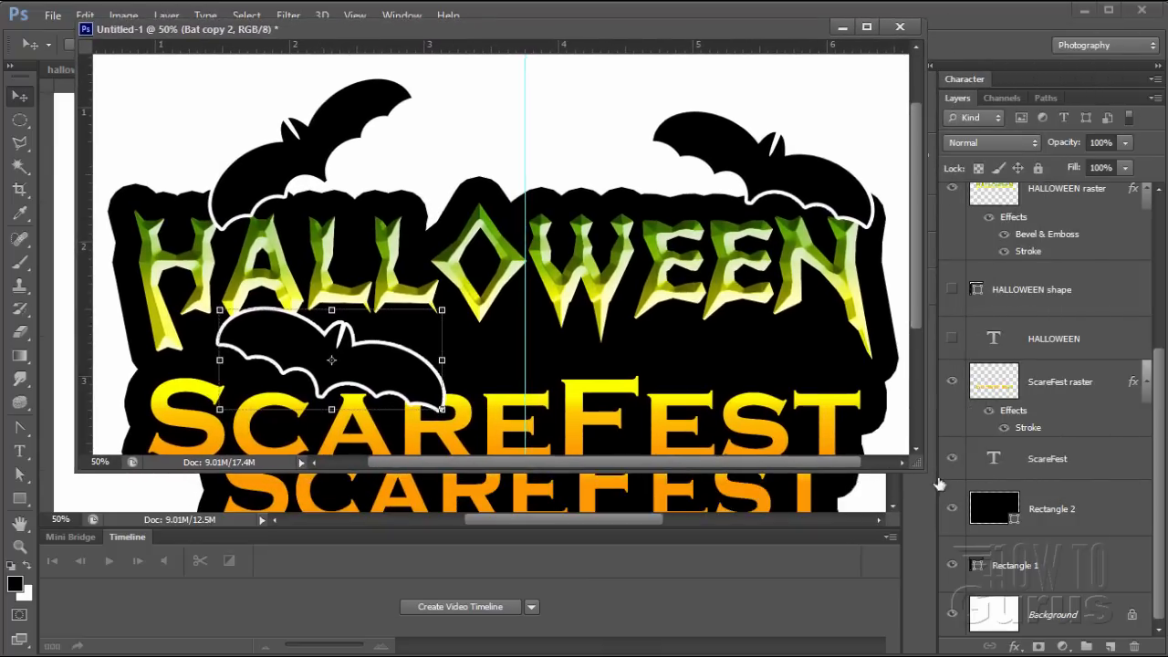
left_click_drag(924, 467, 1034, 656)
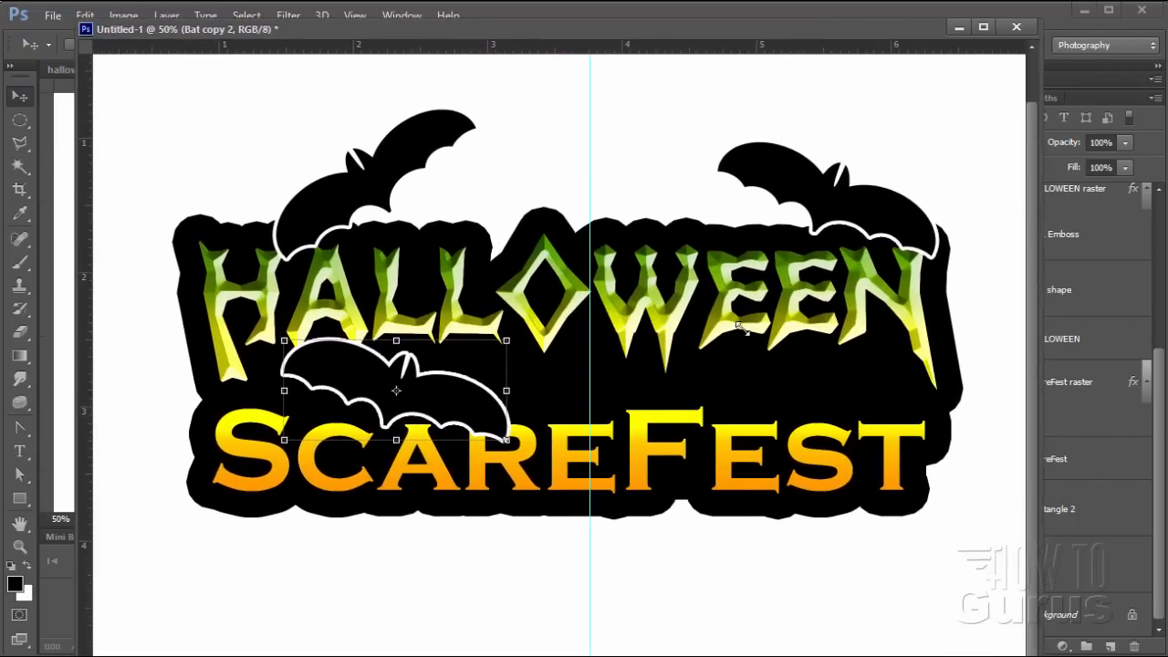
left_click_drag(643, 25, 616, 43)
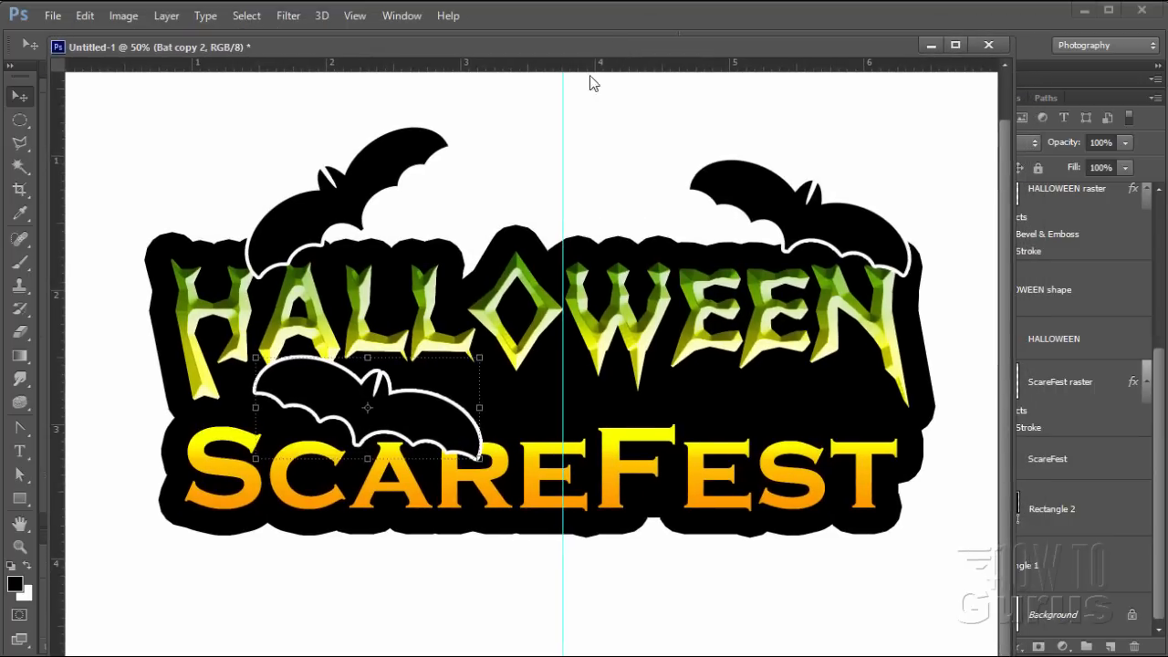
left_click(361, 19)
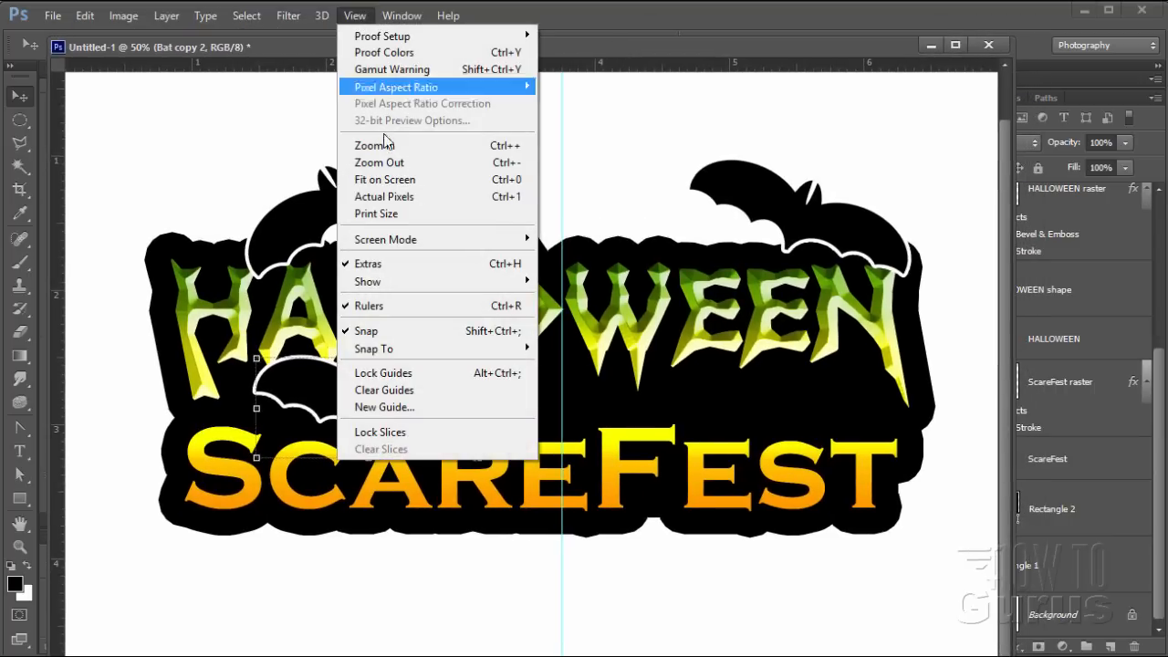
left_click(396, 263)
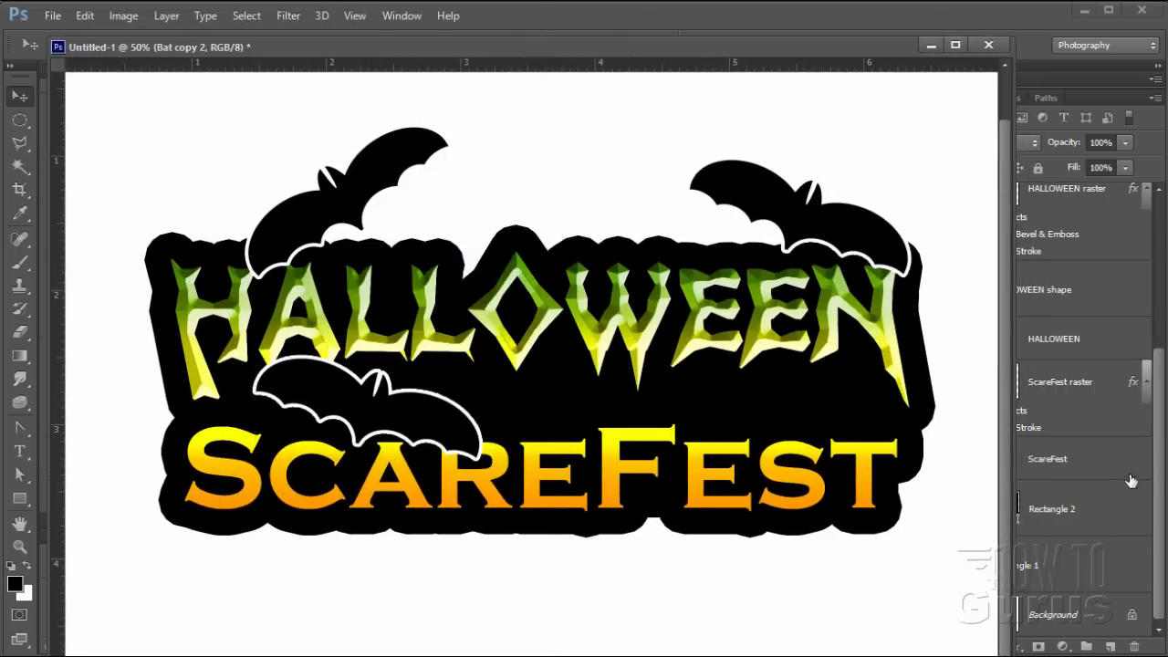